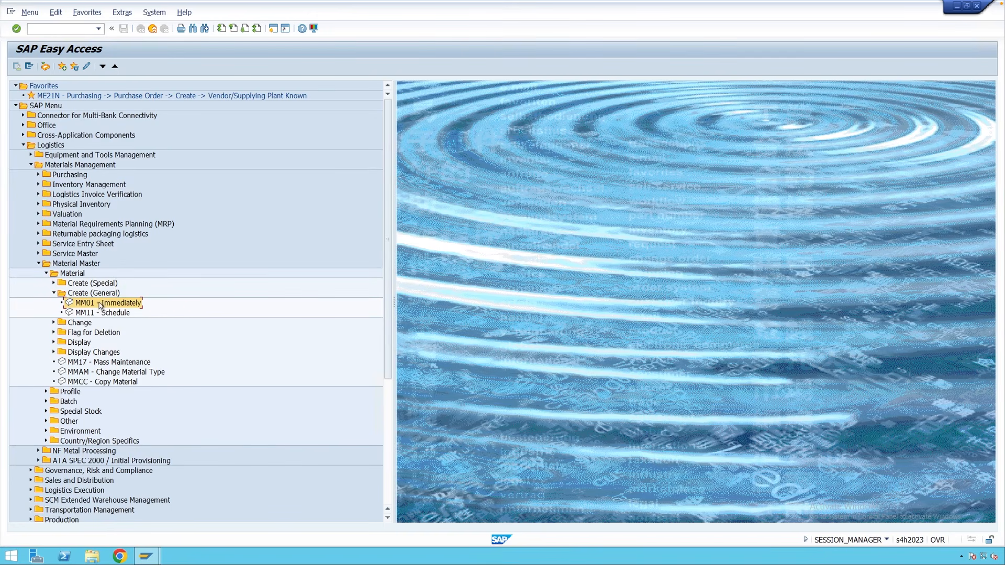
Launch transaction MM01 from the SAP Easy Access menu tree.
double_click(97, 304)
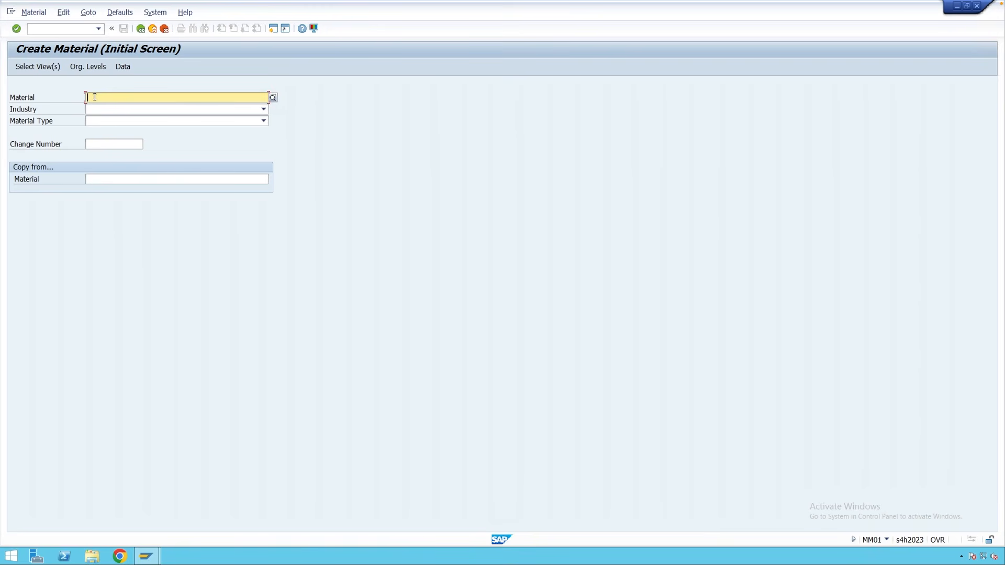
Pick material type ROH Raw Materials and industry M MANUFACTURING, then open the SAP GUI options.
left_click(149, 121)
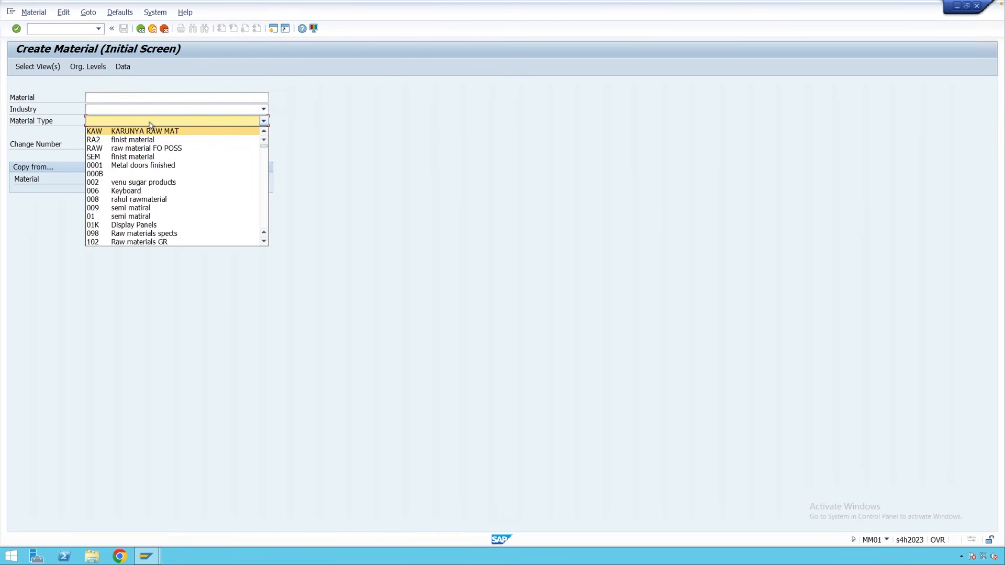
type("ro")
key("Return")
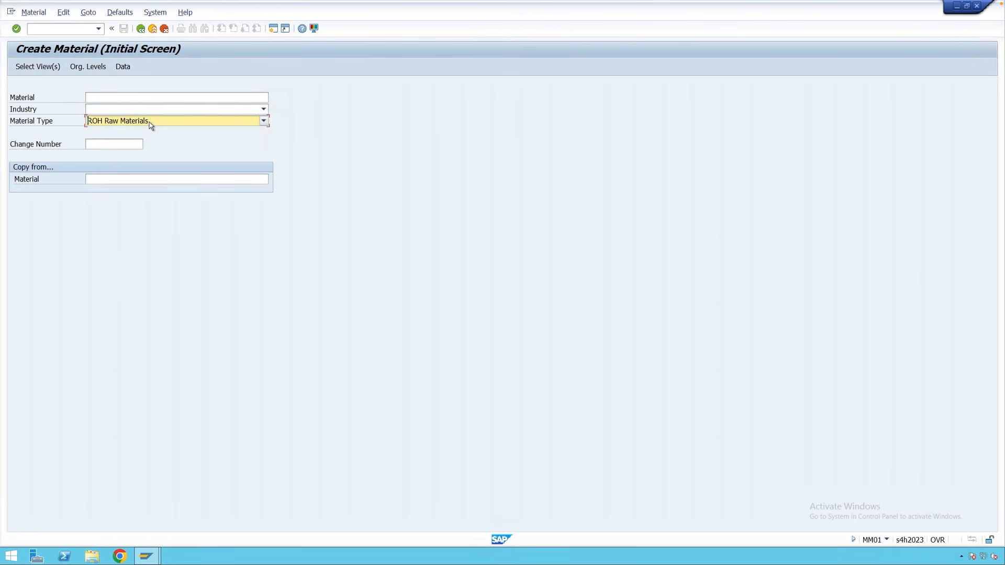
left_click(145, 112)
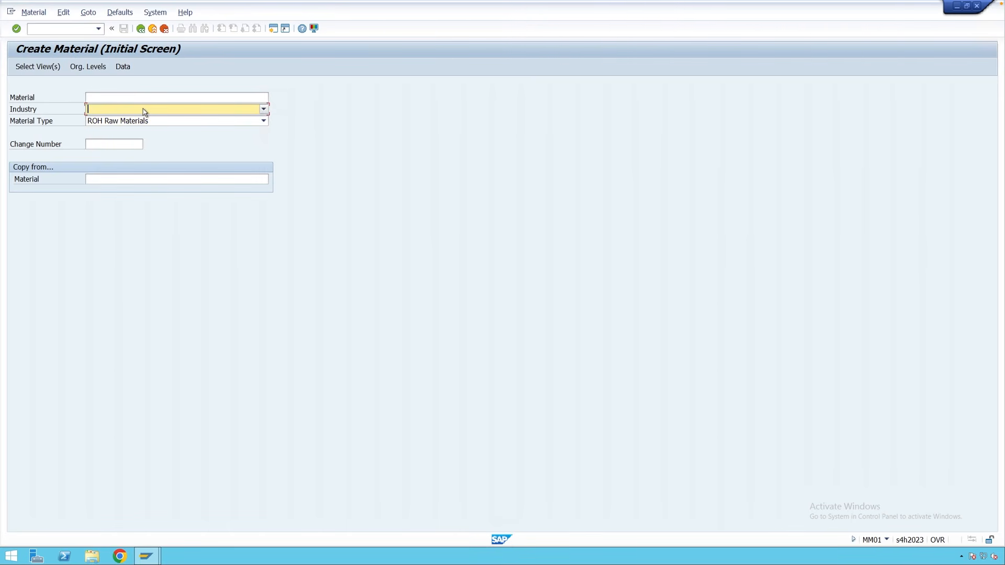
type("m")
key("Return")
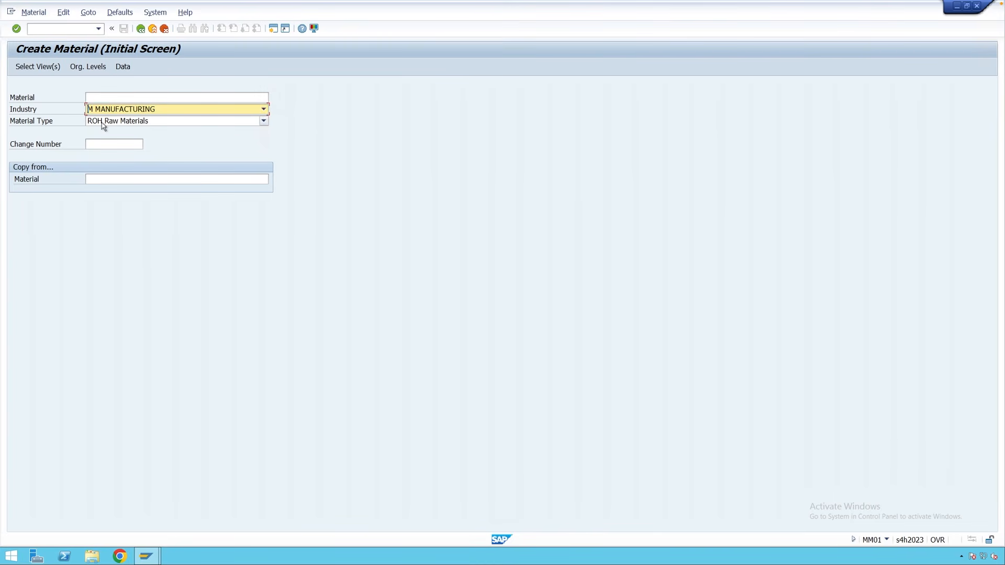
left_click(314, 30)
left_click(326, 45)
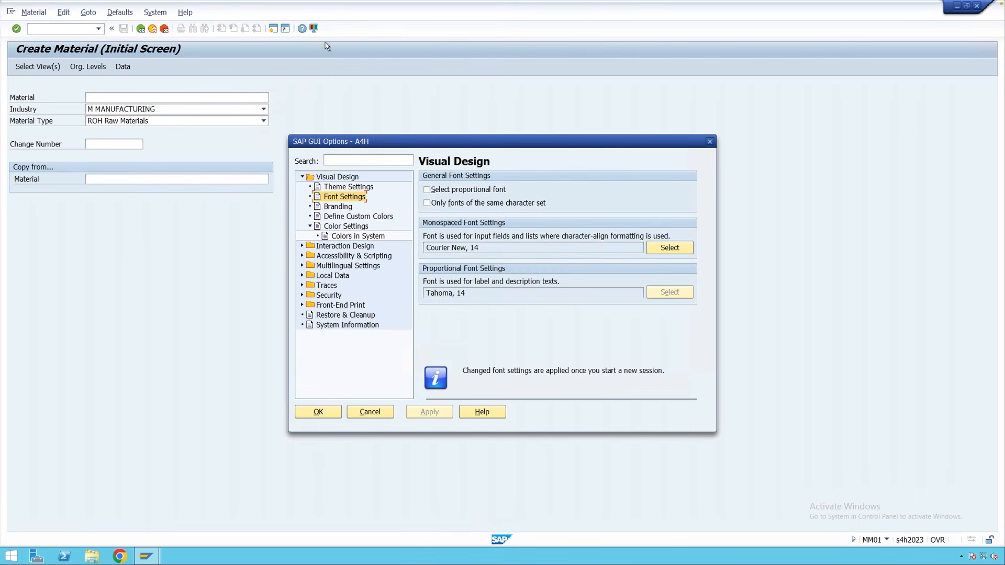
left_click(302, 246)
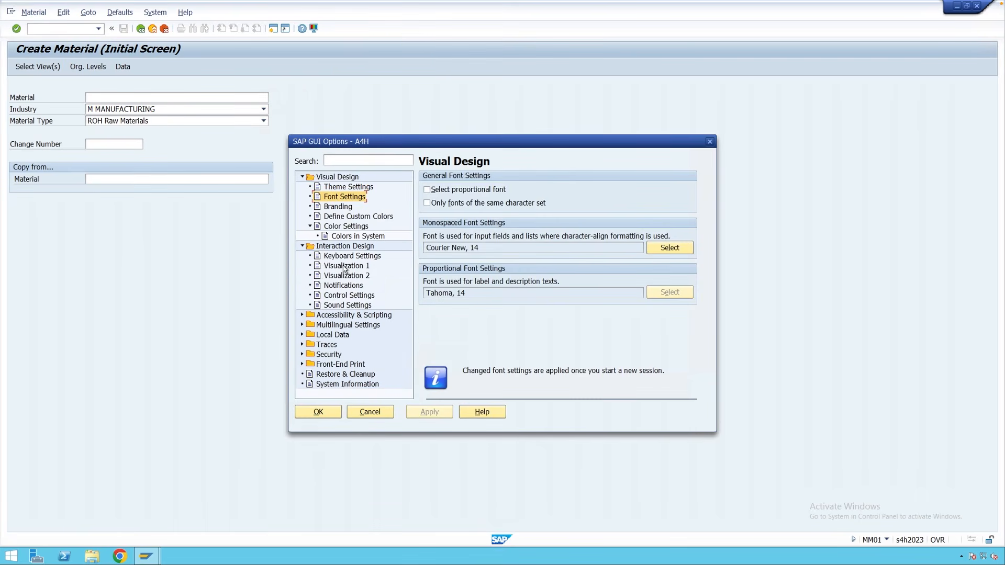
left_click(345, 267)
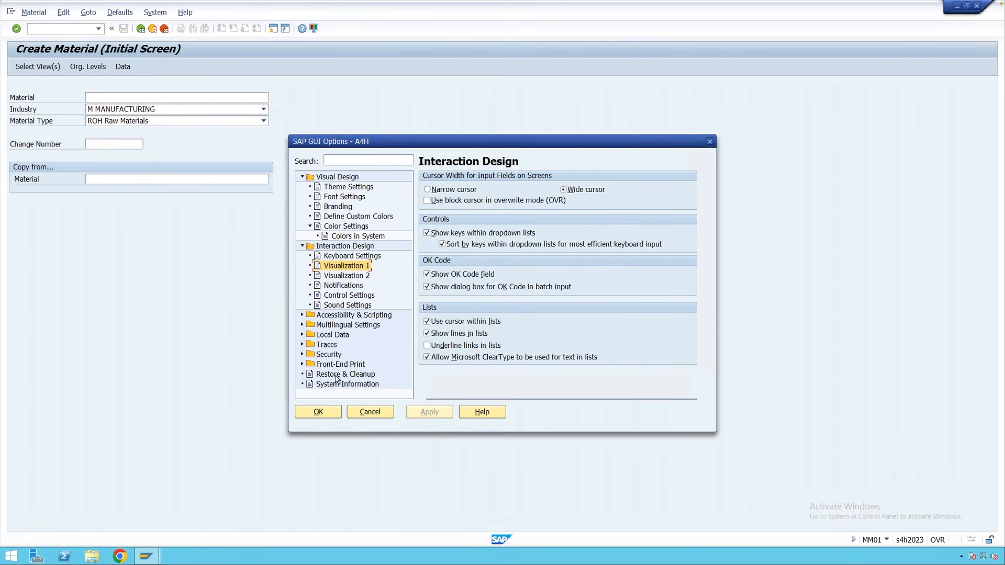
left_click(319, 412)
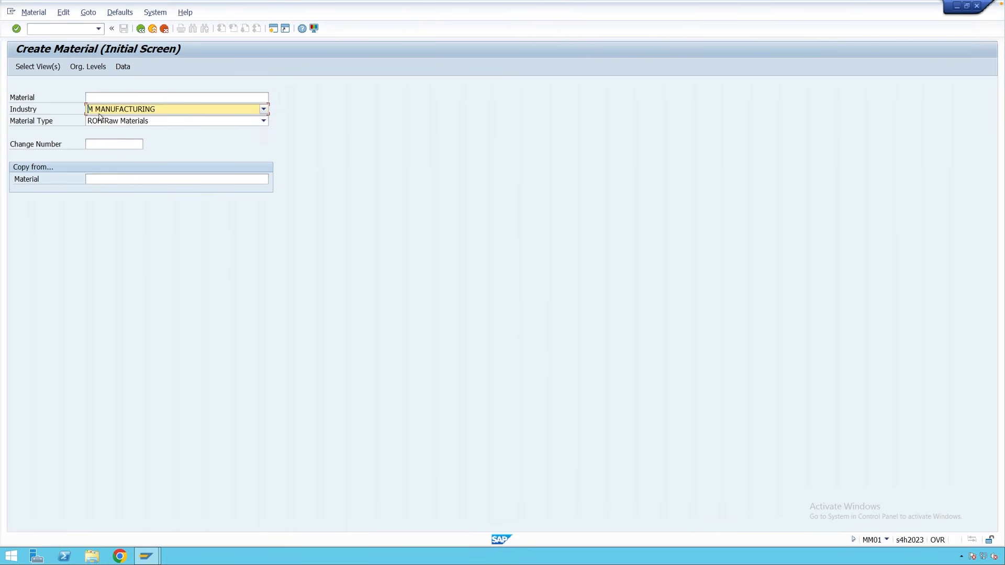
Bring up the Select View(s) dialog and scroll through the available views.
key("Return")
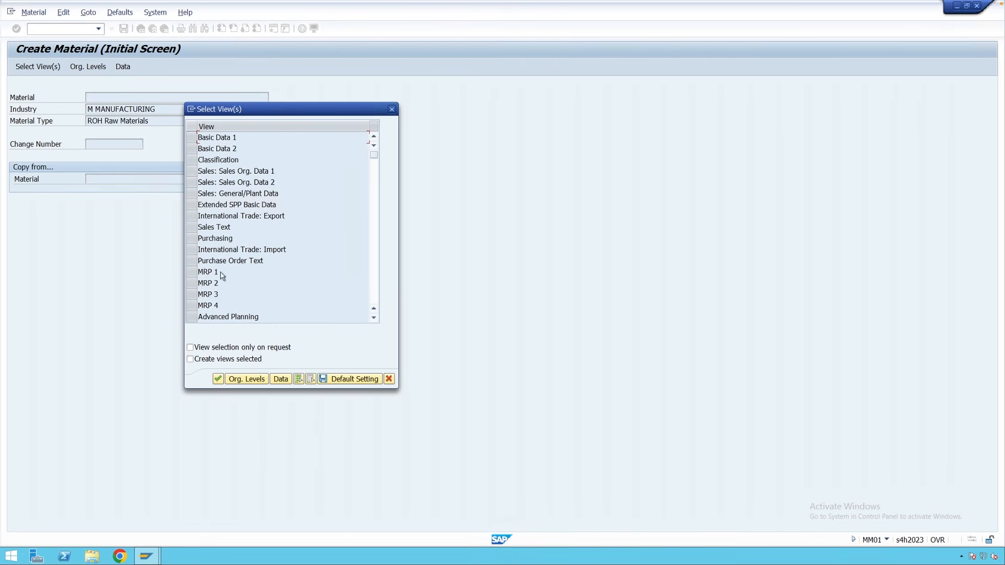
scroll(220, 276, "down", 3)
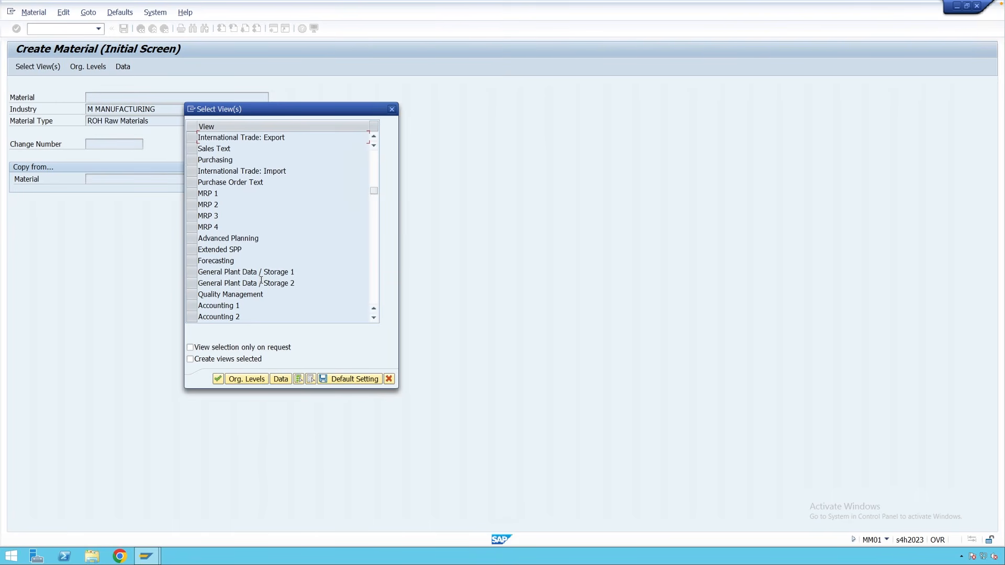
scroll(261, 281, "down", 2)
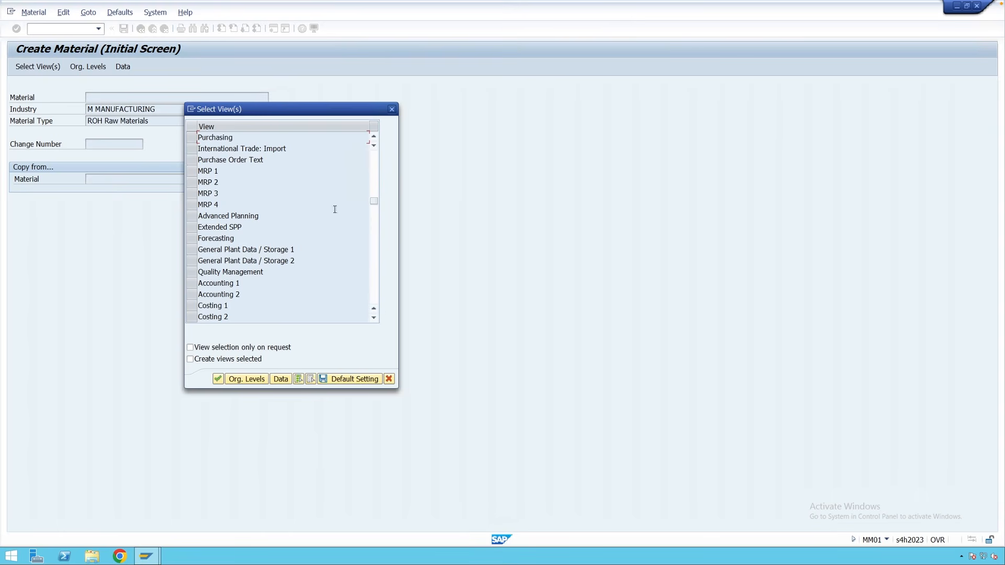
Tick the row selectors for Basic Data 1, Purchasing, General Plant Data / Storage 1 and Accounting 1.
left_click_drag(374, 202, 375, 151)
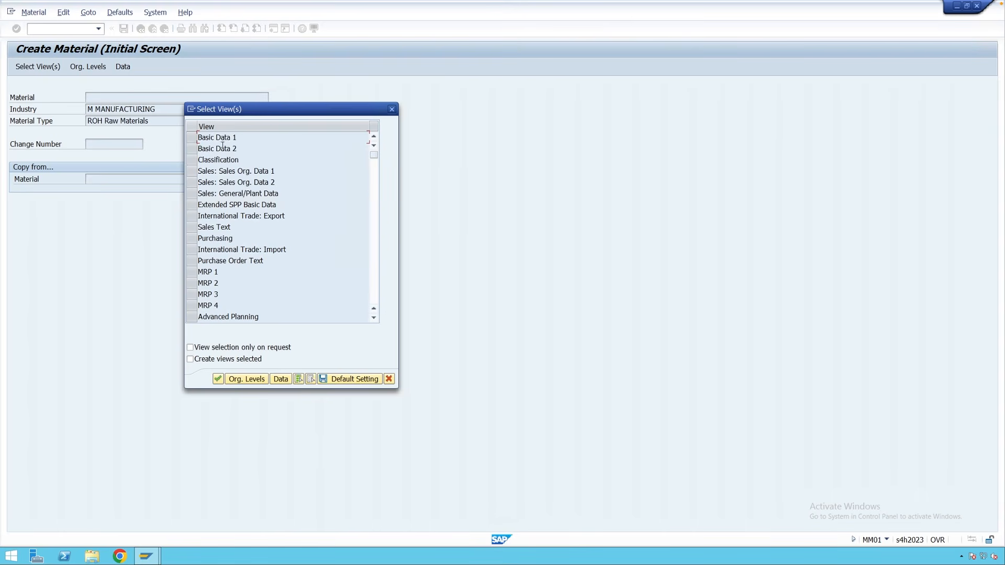
left_click(192, 137)
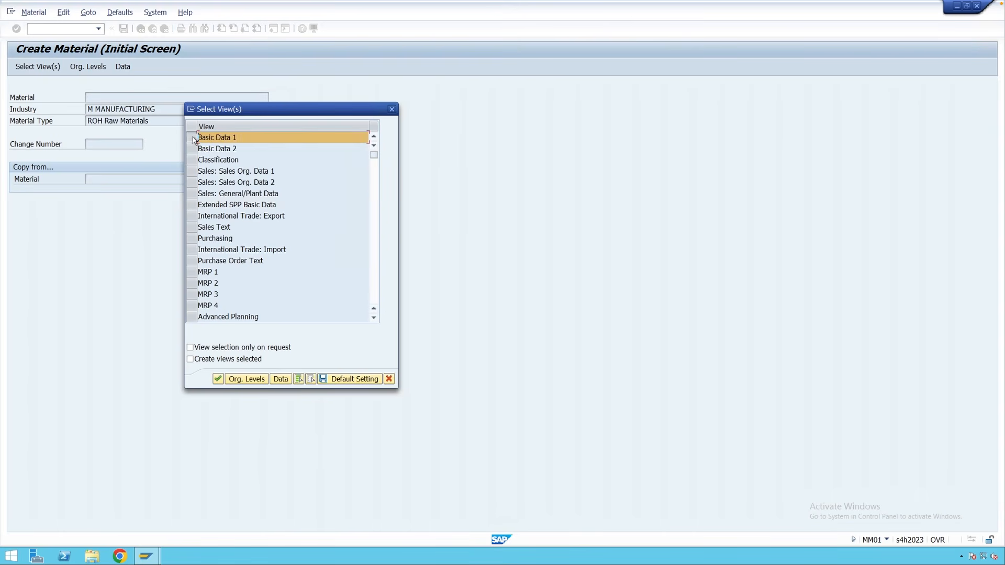
left_click(191, 242)
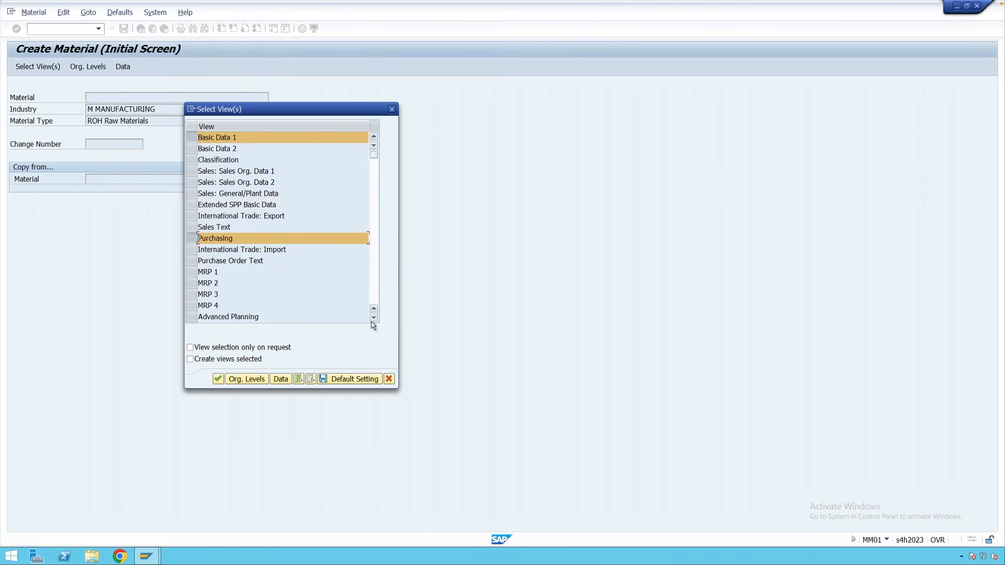
scroll(242, 291, "down", 6)
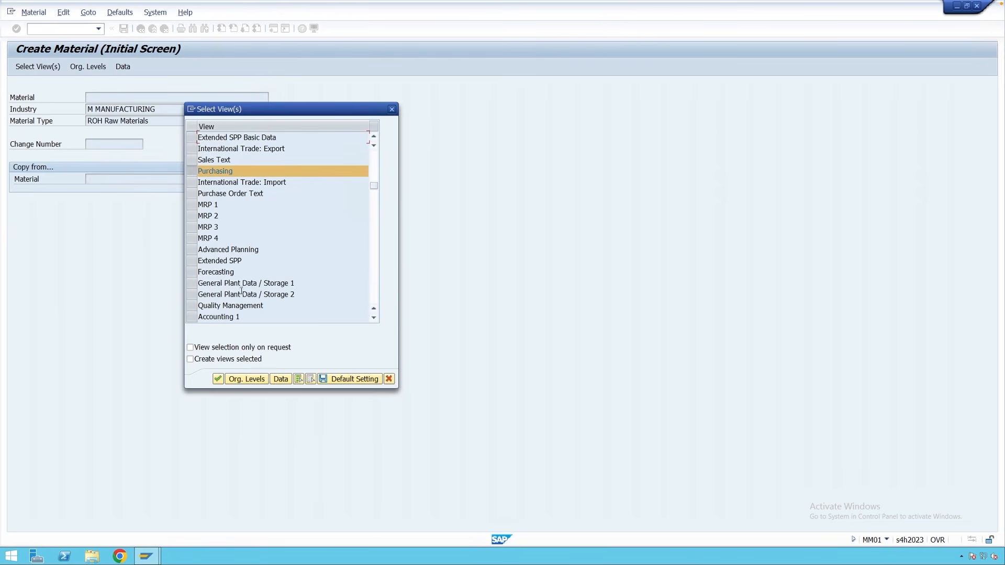
left_click(193, 283)
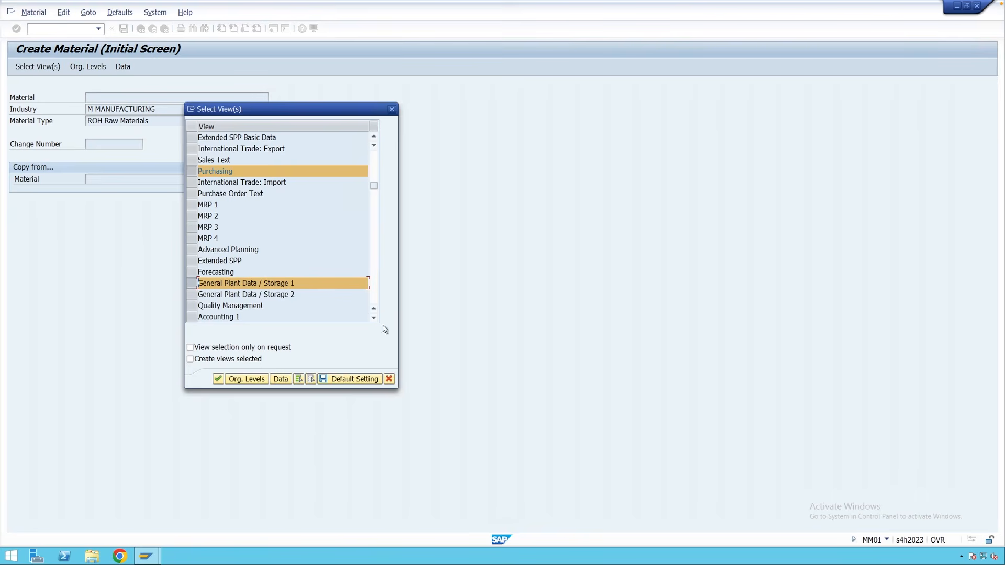
left_click(192, 319)
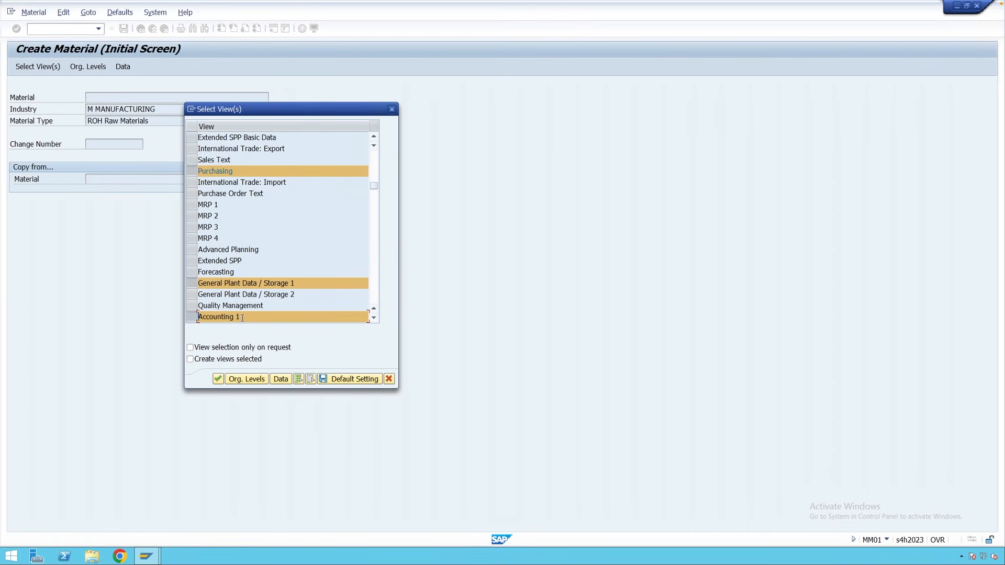
left_click_drag(375, 186, 375, 153)
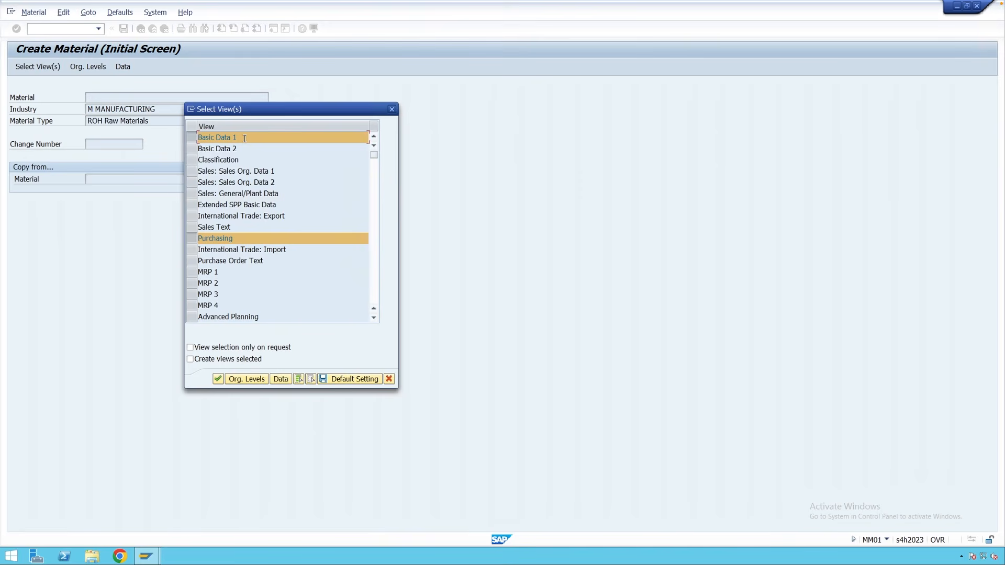
Confirm the chosen views, then cancel the Organizational Levels prompt without entering a plant.
left_click(218, 380)
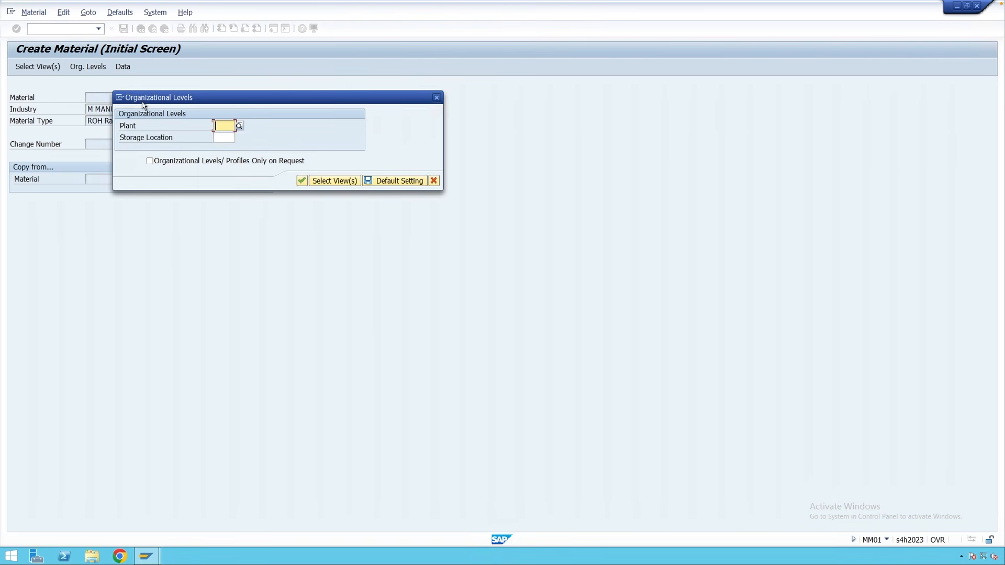
left_click(225, 136)
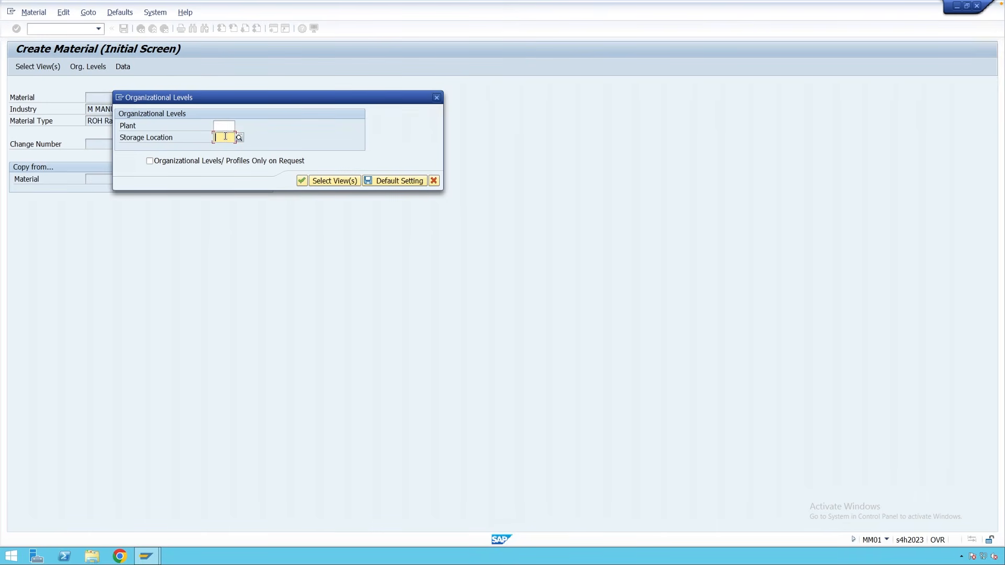
left_click(435, 98)
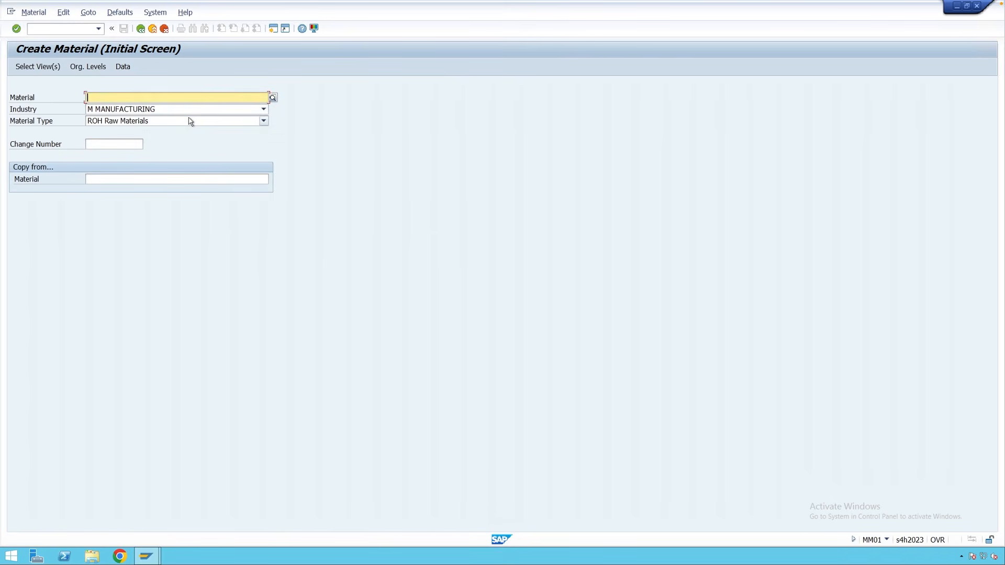
Select only the Basic Data 1 view and continue to material 9768043's basic data screen.
key("Return")
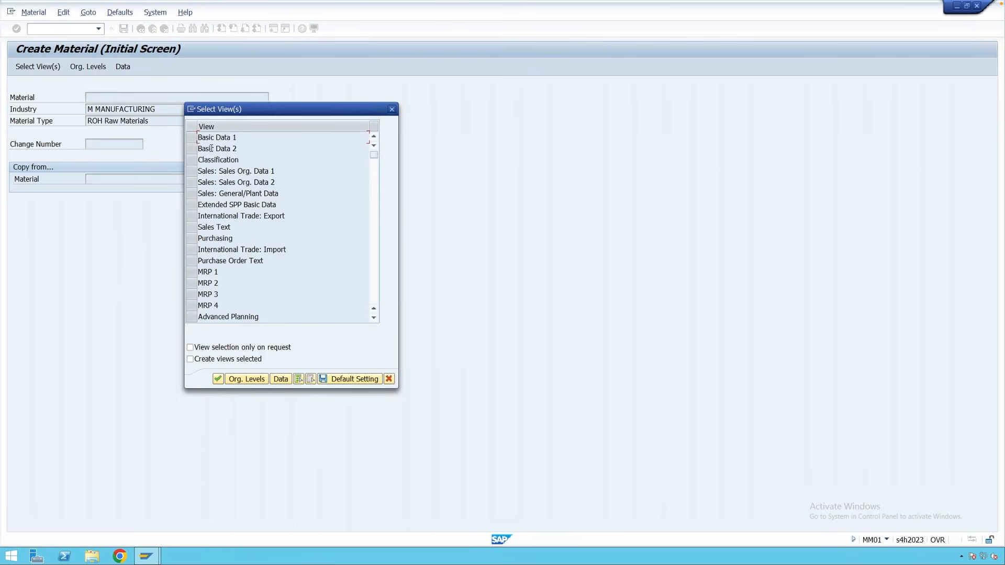
left_click(193, 139)
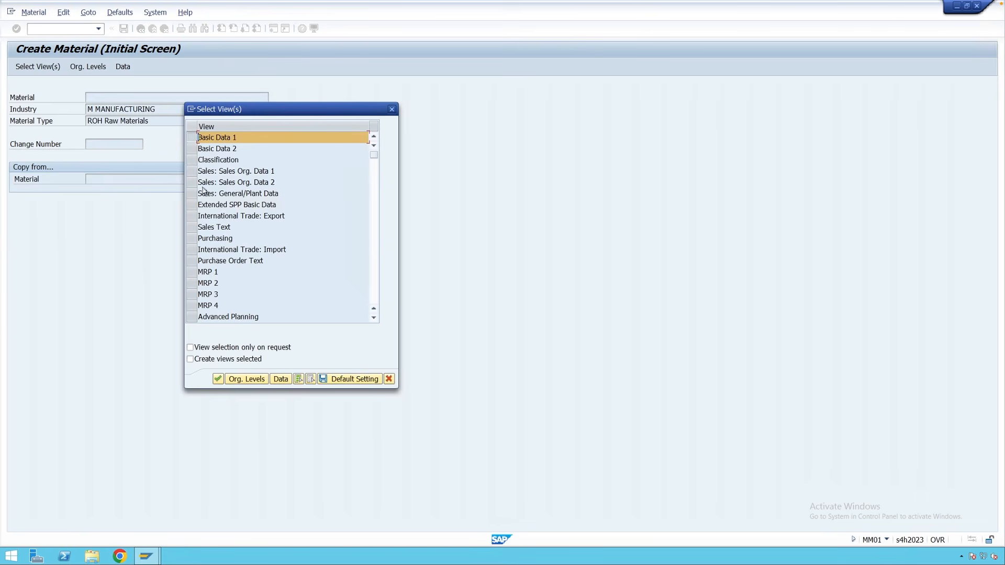
left_click(218, 379)
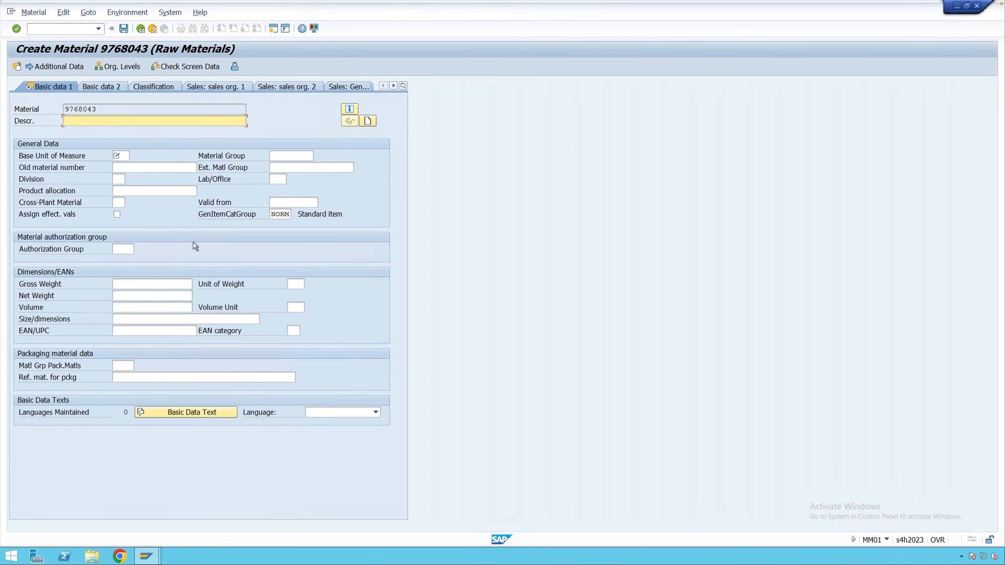
Go back and answer No to saving the unfinished material.
left_click(142, 31)
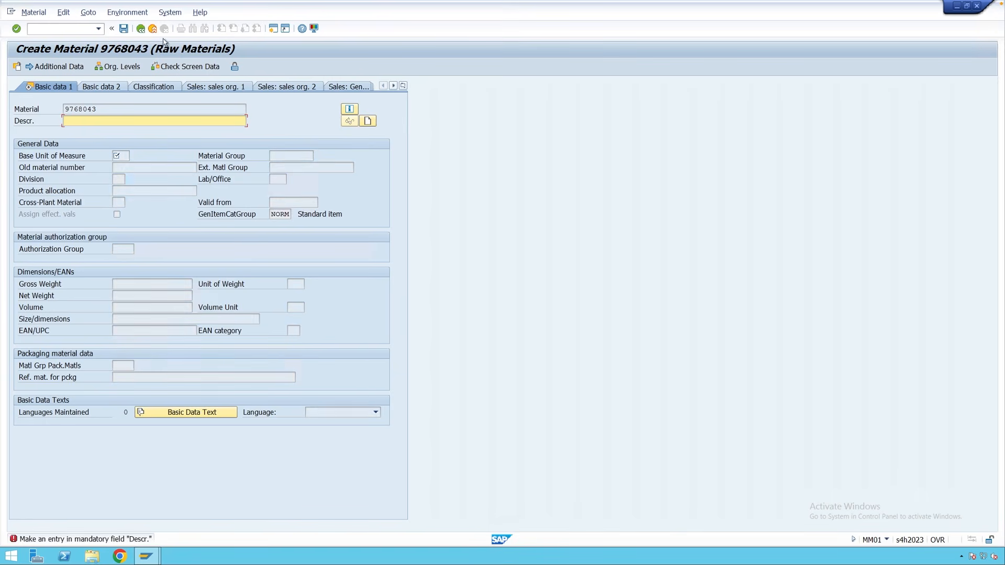
left_click(153, 29)
left_click(235, 219)
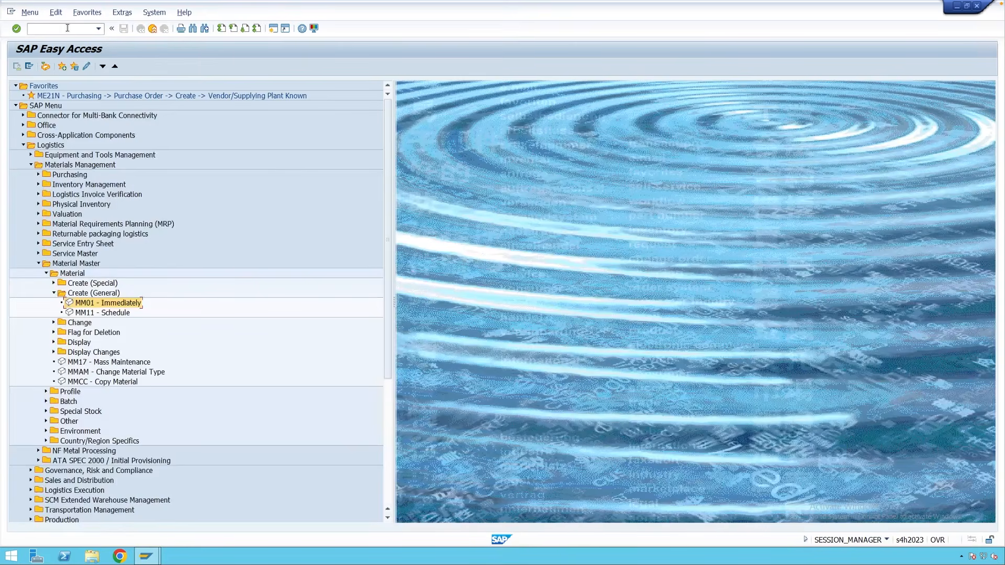
Restart MM01 with Basic Data 1 and Purchasing views, then dismiss the Organizational Levels prompt.
double_click(109, 303)
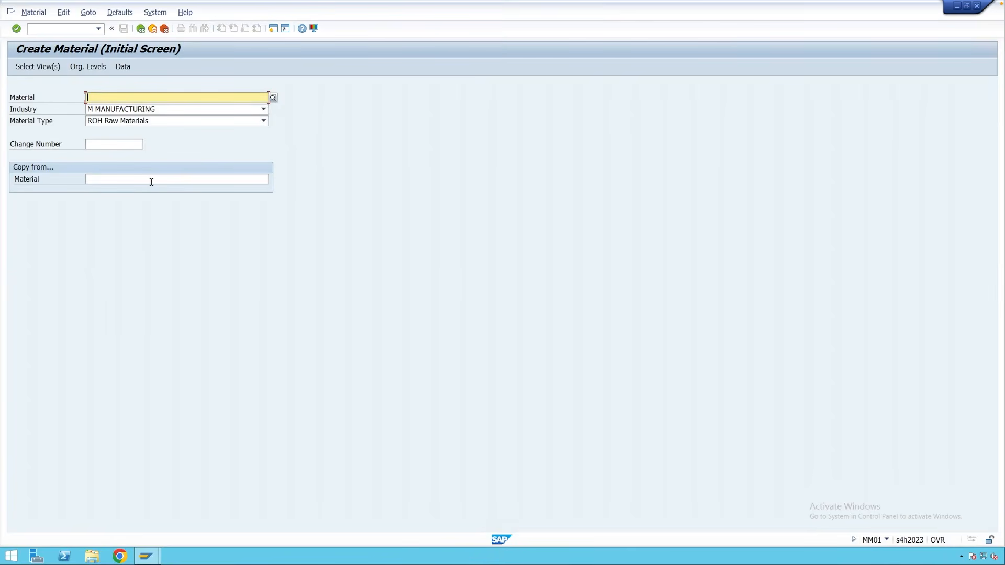
key("Return")
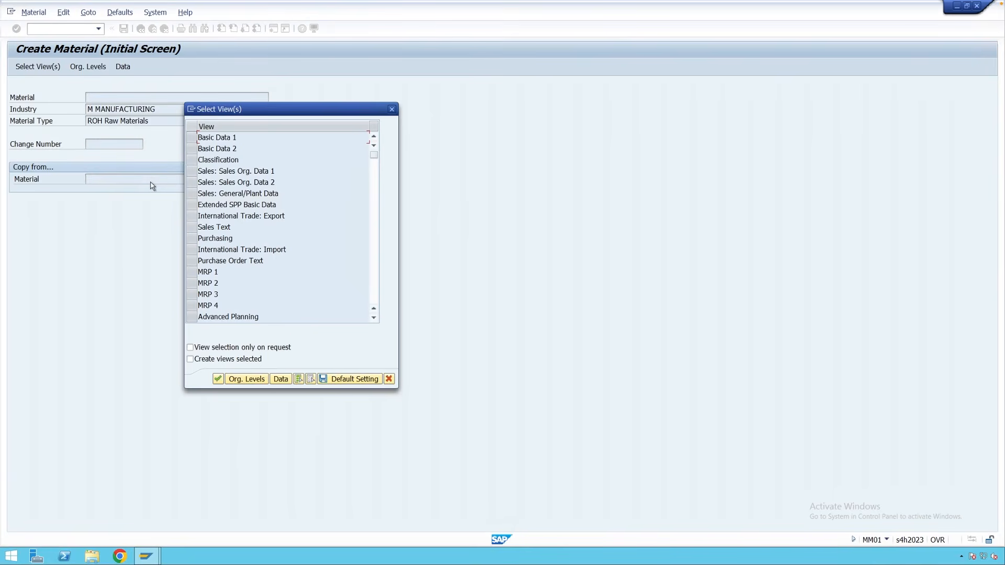
left_click(193, 138)
left_click(193, 238)
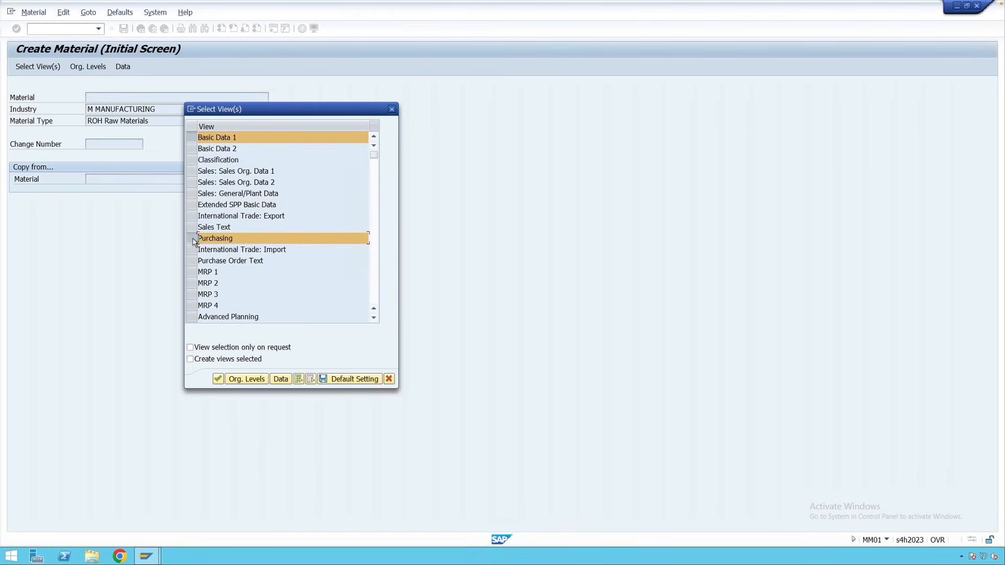
key("Return")
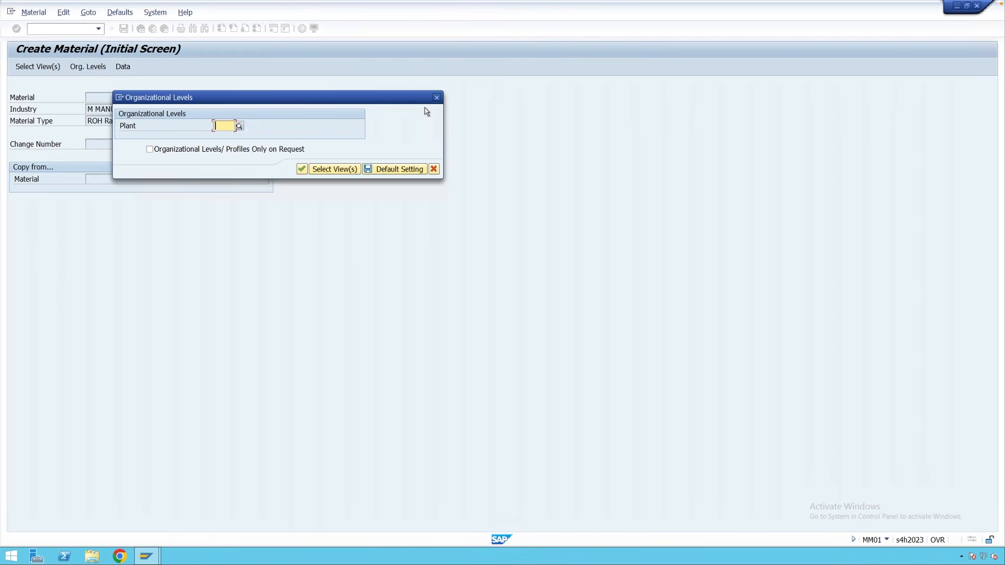
left_click(436, 97)
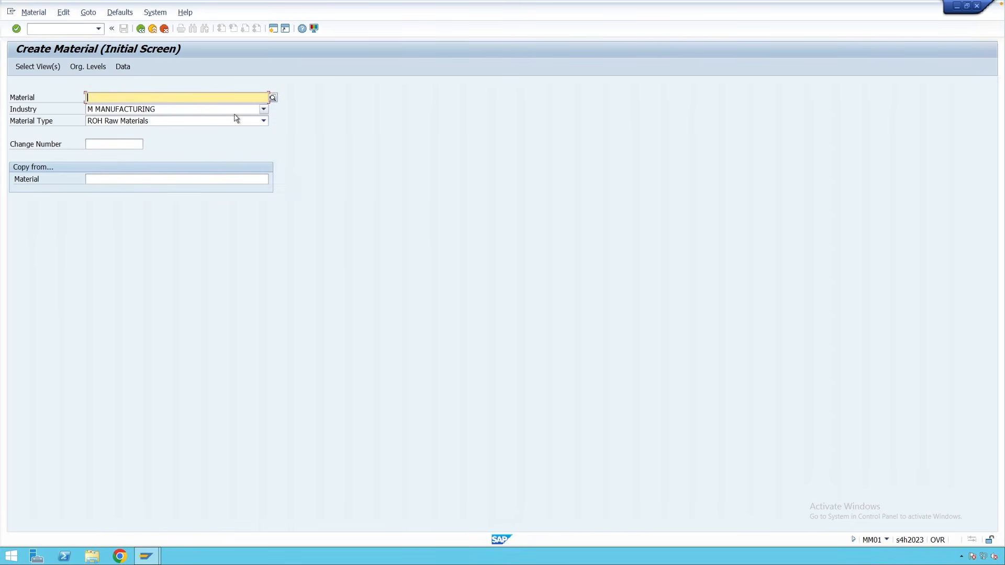
Choose Basic Data 1, Purchasing and General Plant Data / Storage 1, then close the Organizational Levels prompt.
key("Return")
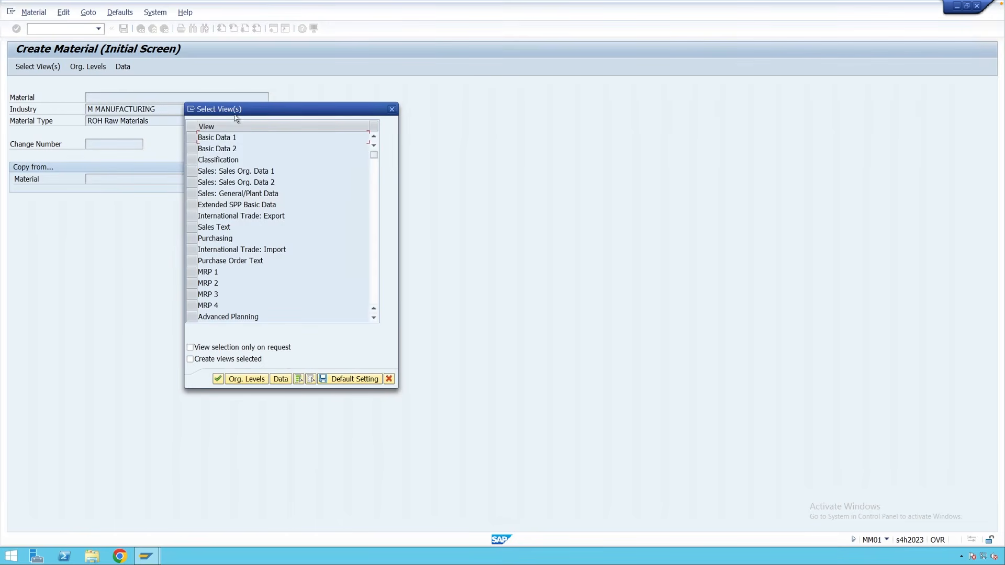
left_click(198, 137)
left_click(199, 238)
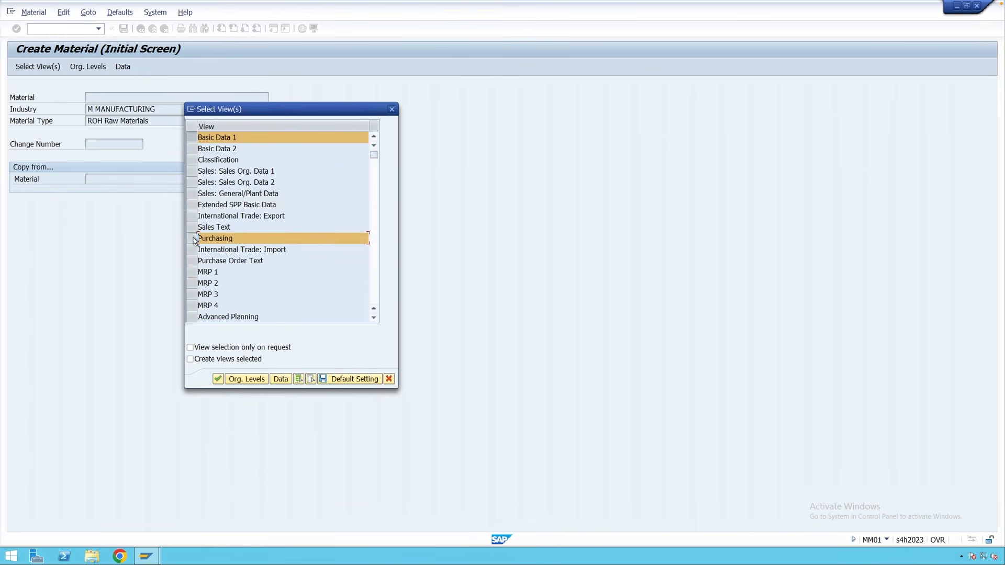
left_click(374, 318)
left_click(374, 318)
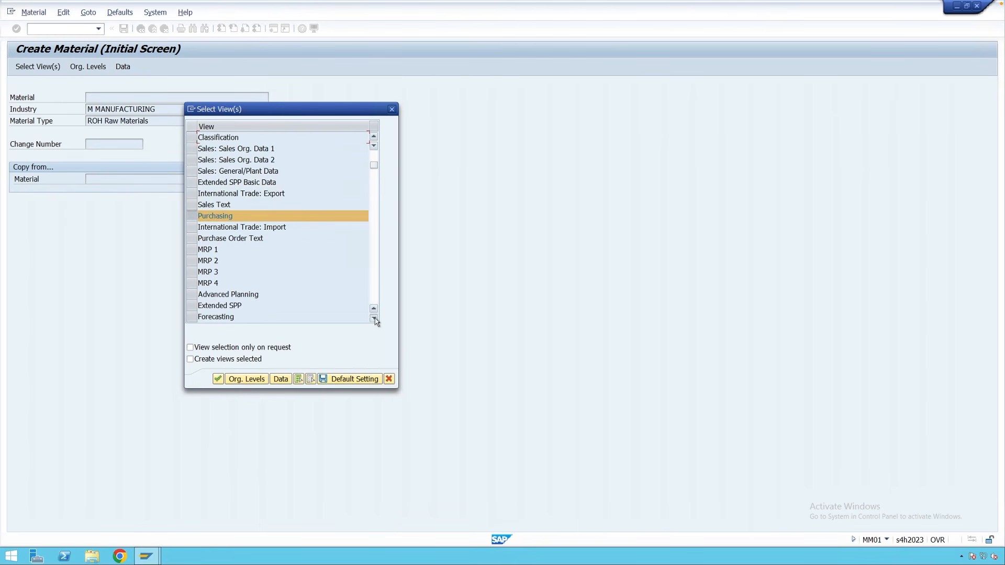
left_click(374, 318)
left_click(374, 317)
left_click(206, 307)
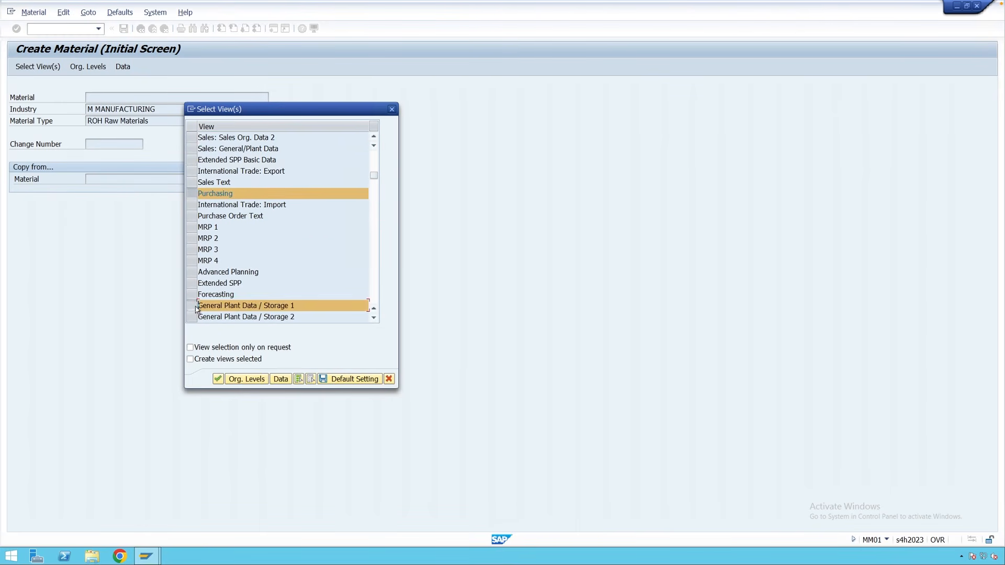
left_click(218, 379)
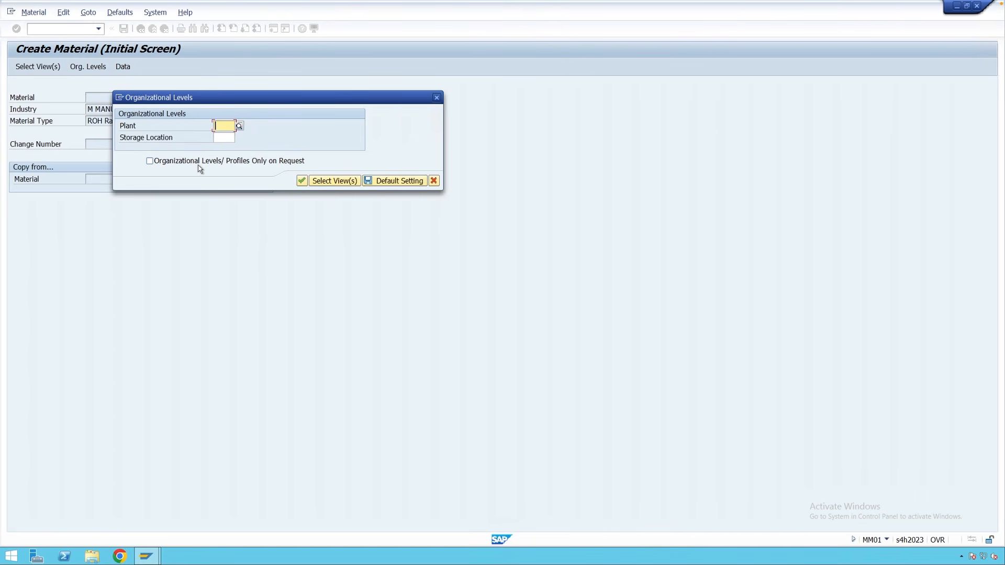
left_click(436, 98)
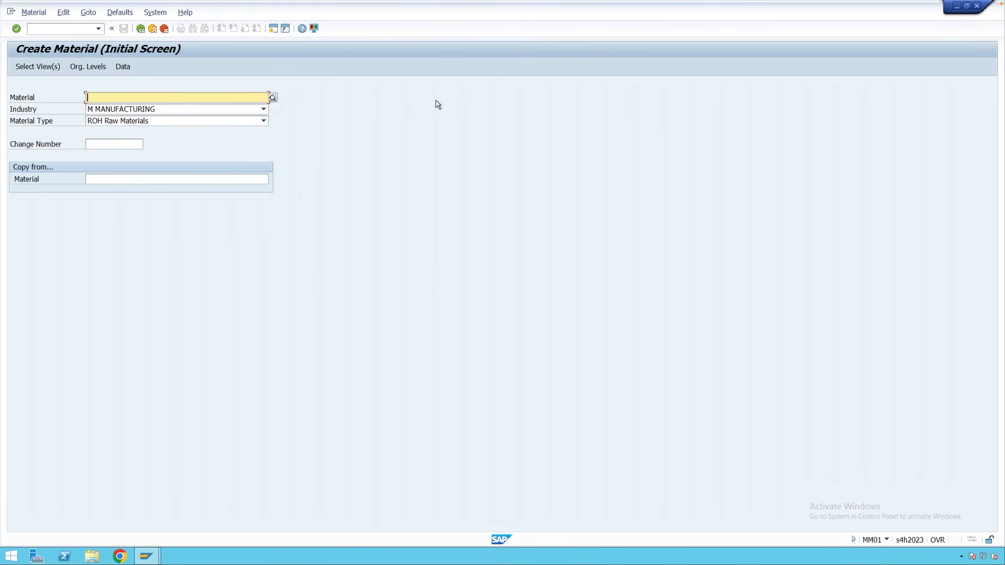
Select Basic Data 1, Sales Org. Data 1, Purchasing, Storage 1 and Accounting 1 views and confirm.
key("Return")
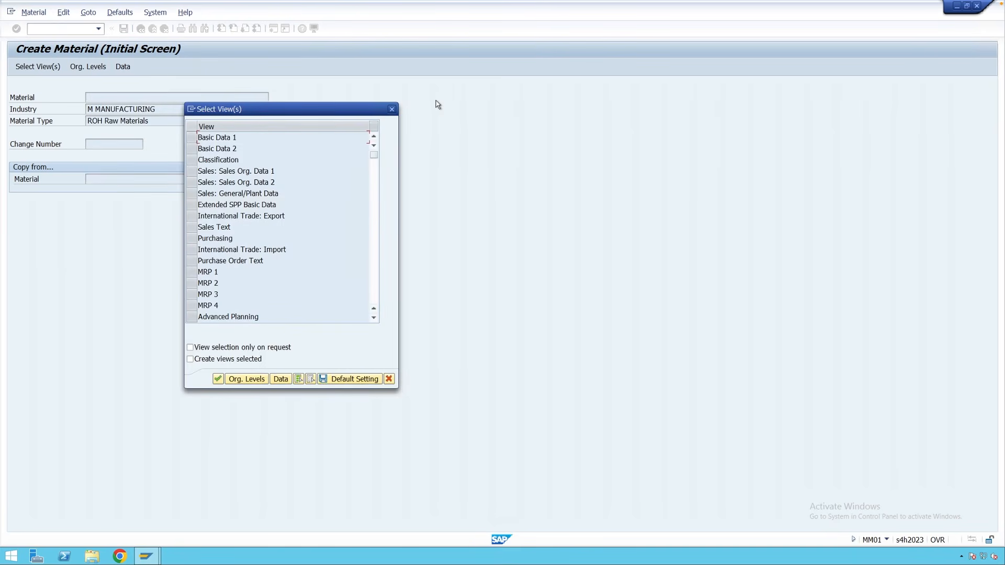
left_click(191, 137)
left_click(197, 171)
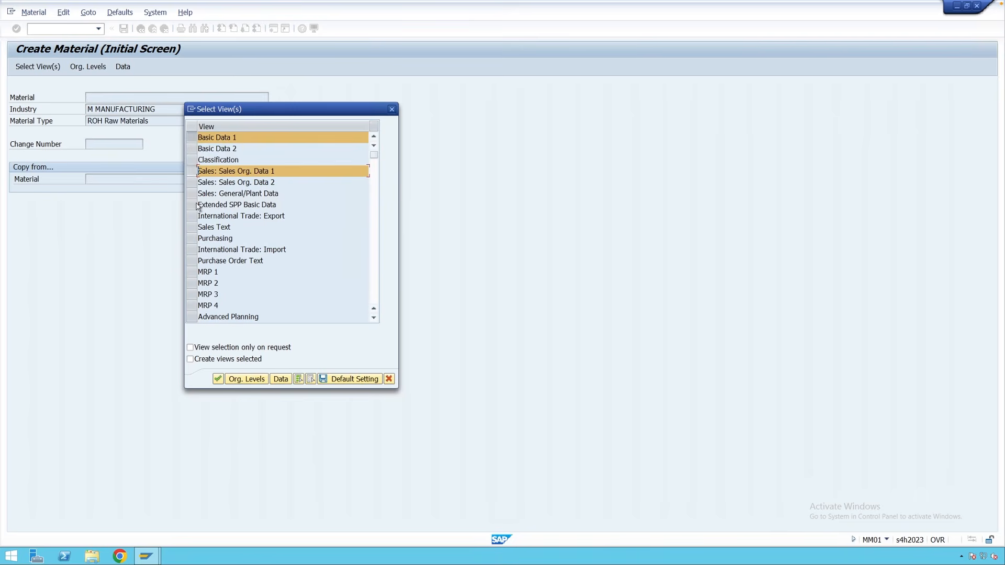
left_click(191, 238)
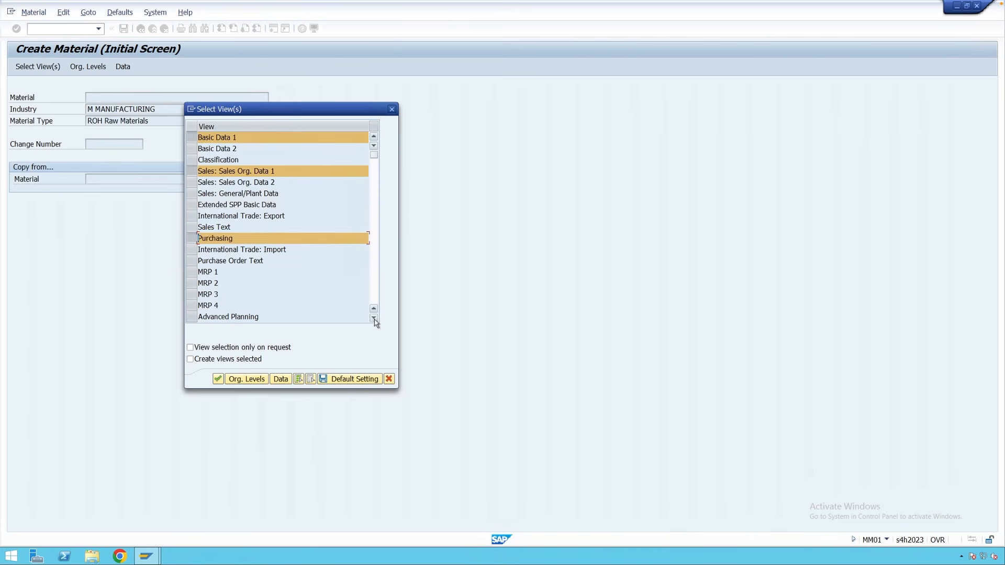
scroll(374, 314, "down", 4)
left_click(191, 305)
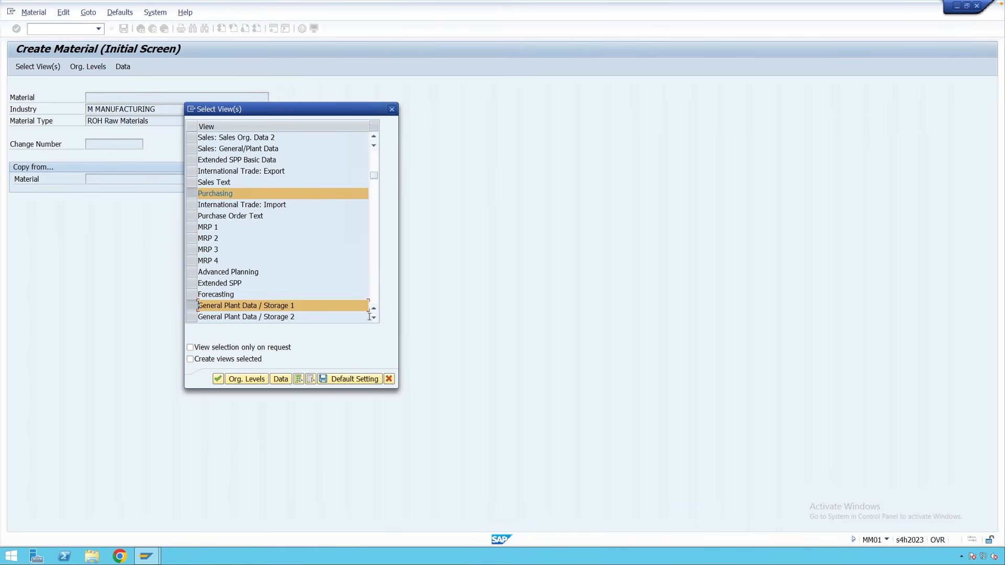
scroll(370, 317, "down", 4)
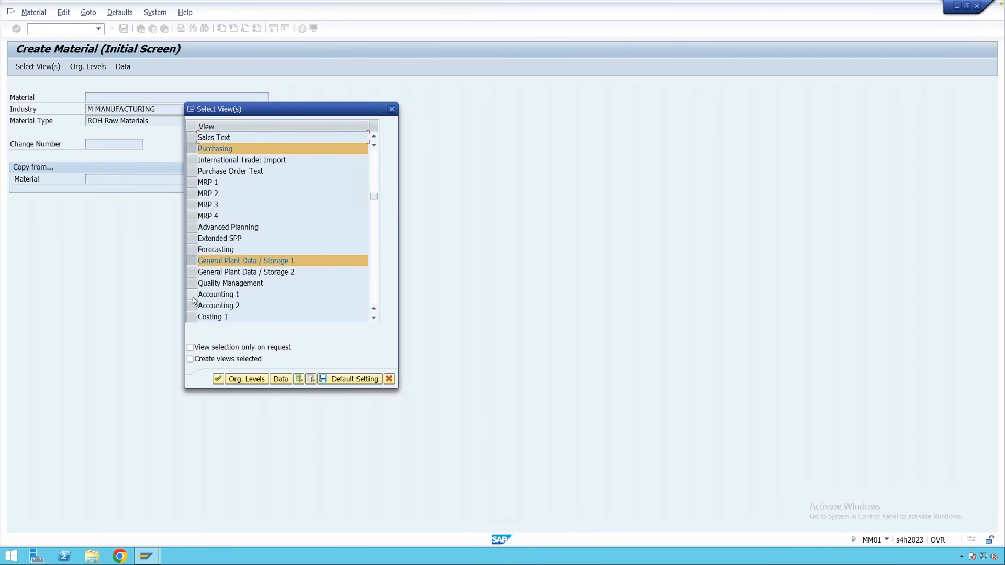
left_click(192, 296)
key("Return")
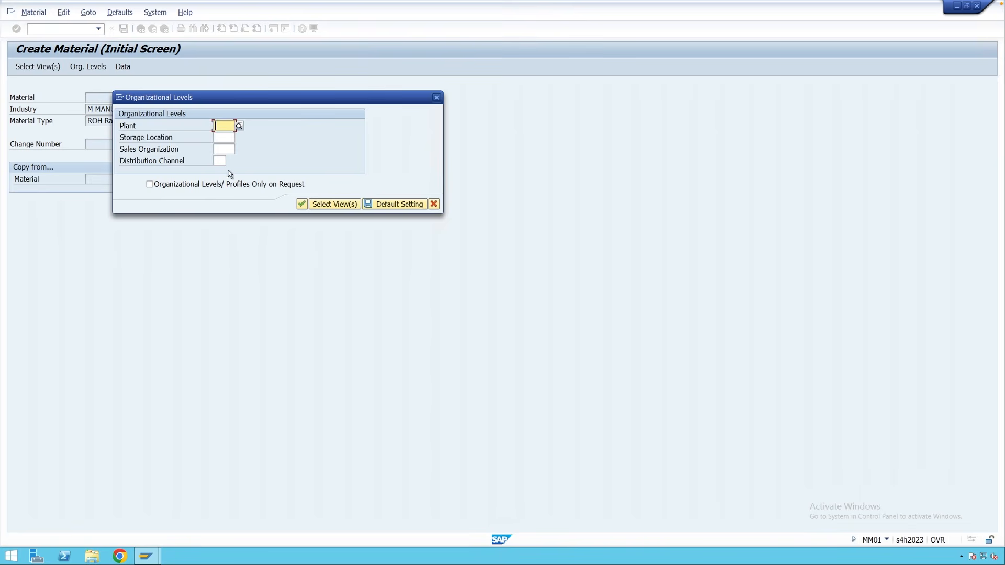
Step through Storage Location, Sales Organization and Distribution Channel, then close the dialog with all fields empty.
left_click(223, 136)
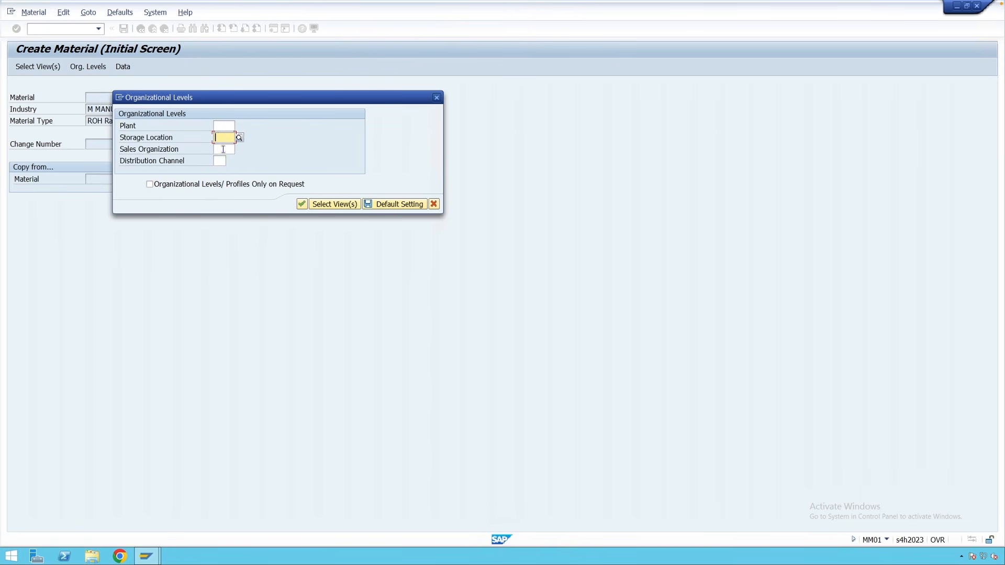
left_click(223, 149)
left_click(219, 162)
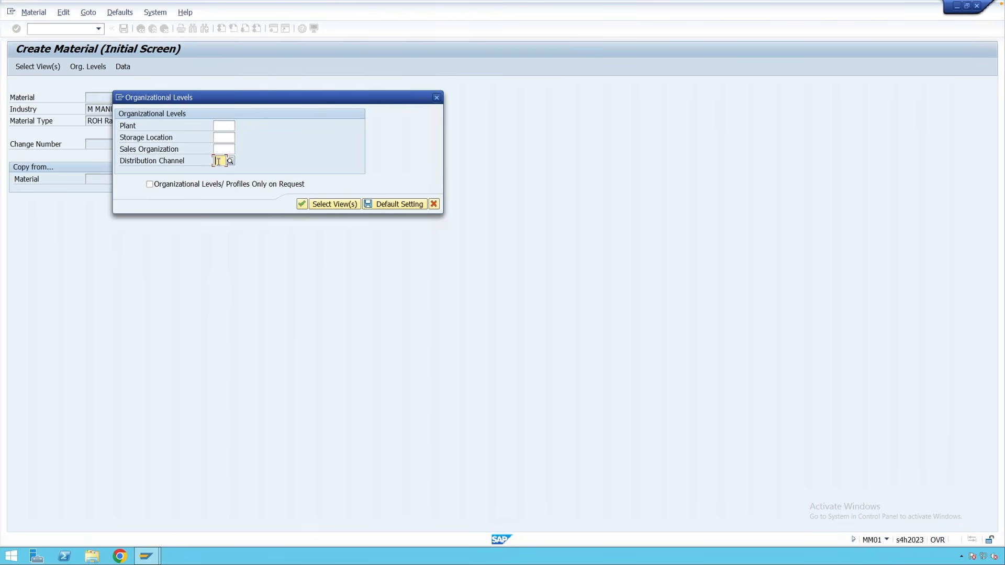
left_click(436, 97)
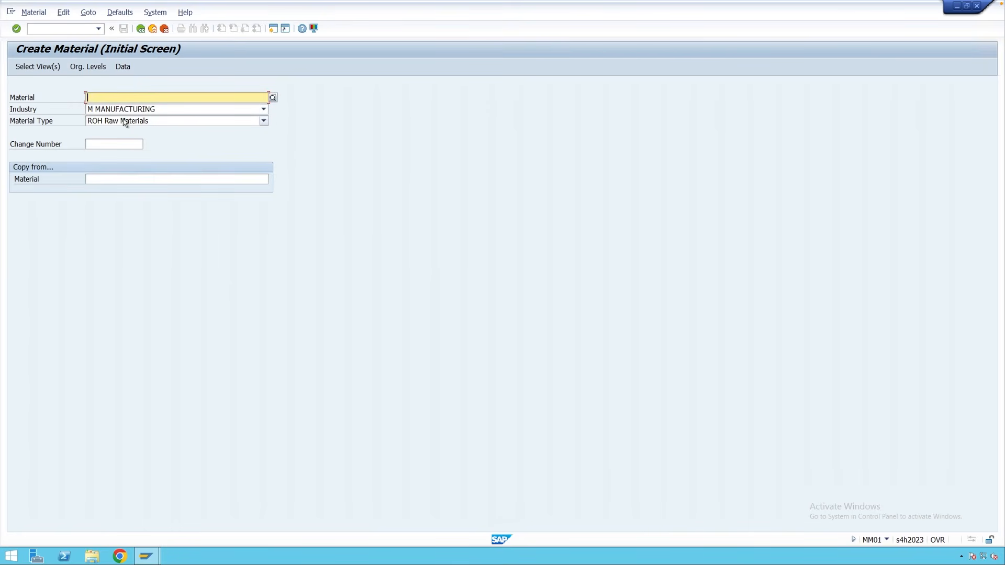
Select Basic Data 1, Purchasing, General Plant Data / Storage 1 and Accounting 1 views and confirm.
key("Return")
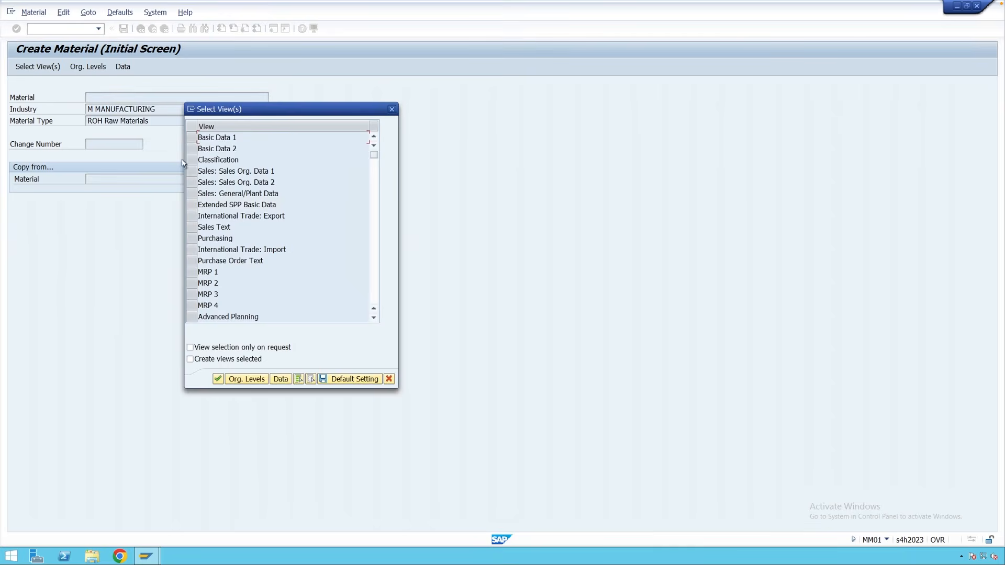
left_click(192, 137)
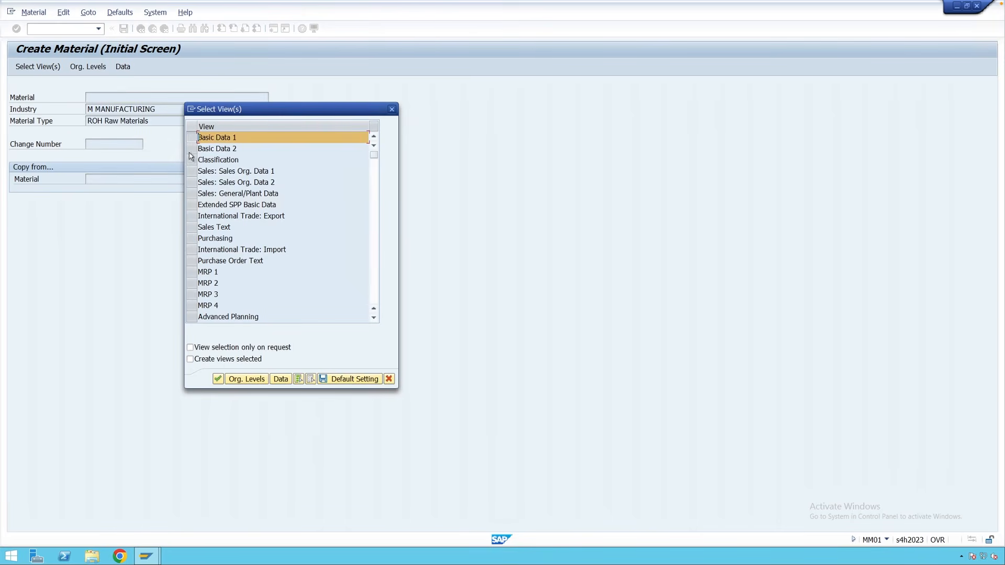
left_click(192, 238)
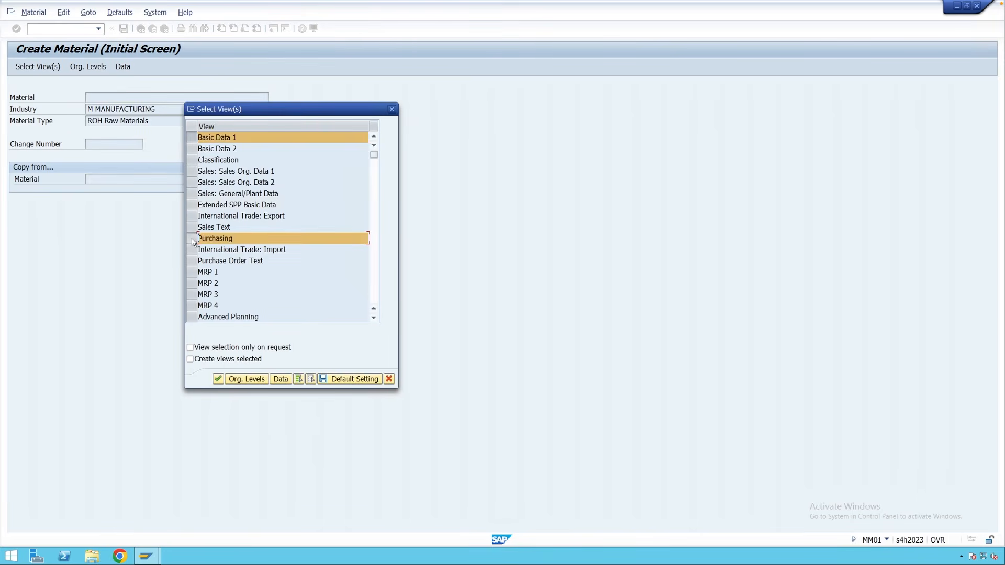
left_click(373, 318)
left_click(374, 318)
left_click(374, 318)
left_click(374, 318)
left_click(374, 318)
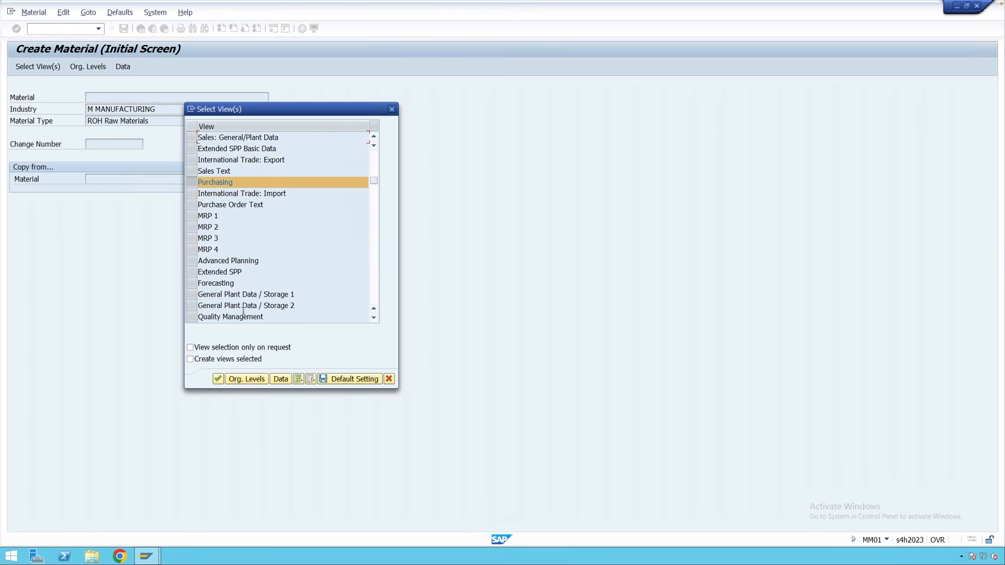
left_click(192, 294)
left_click(374, 318)
left_click(374, 318)
left_click(374, 318)
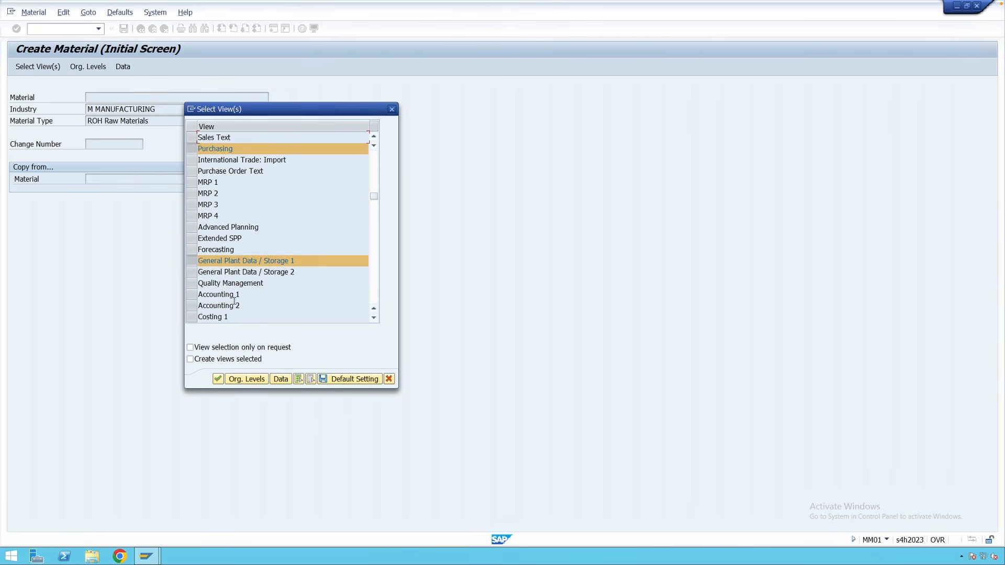
left_click(192, 295)
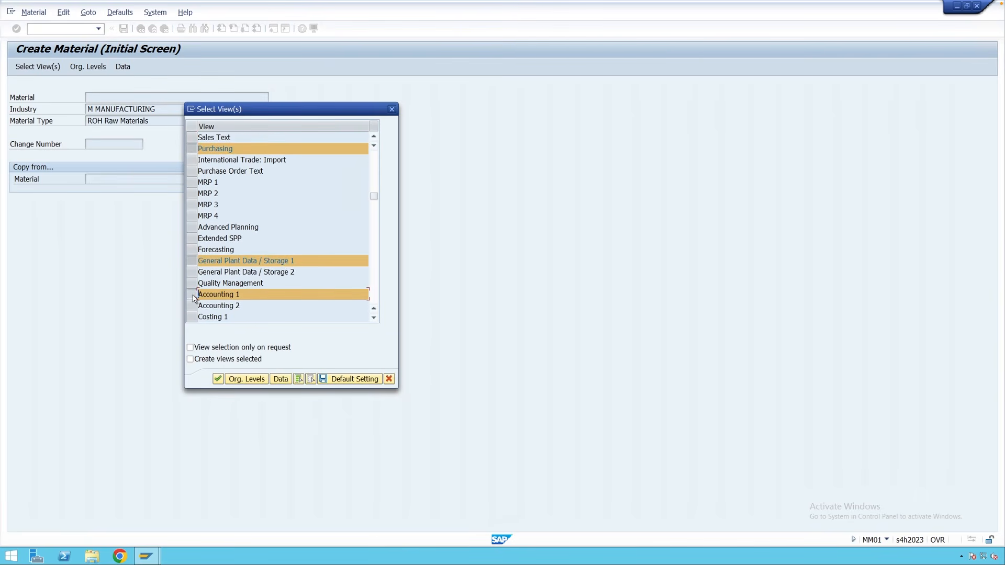
key("Return")
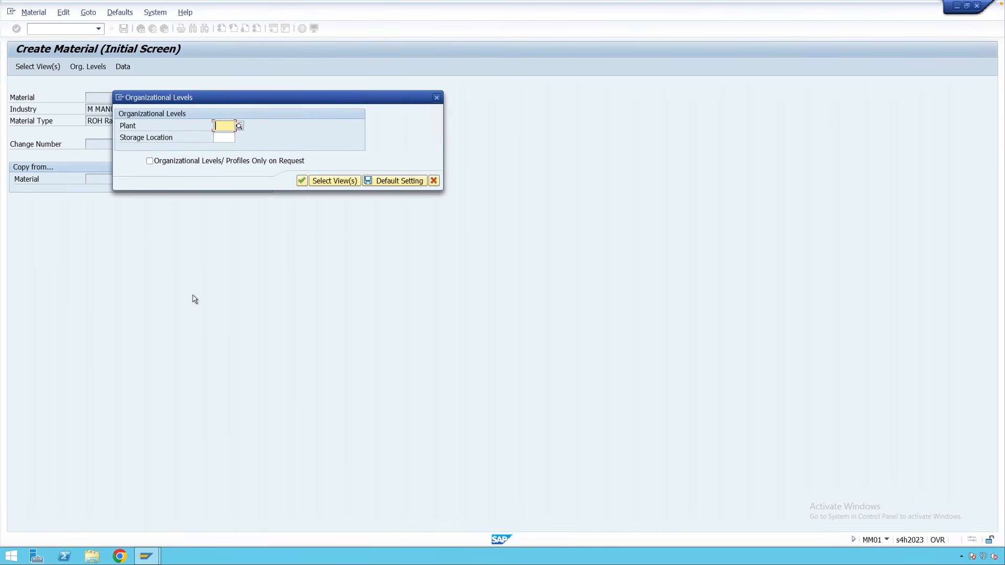
Enter plant M001 and storage location 0001 as the organizational levels.
type("m00")
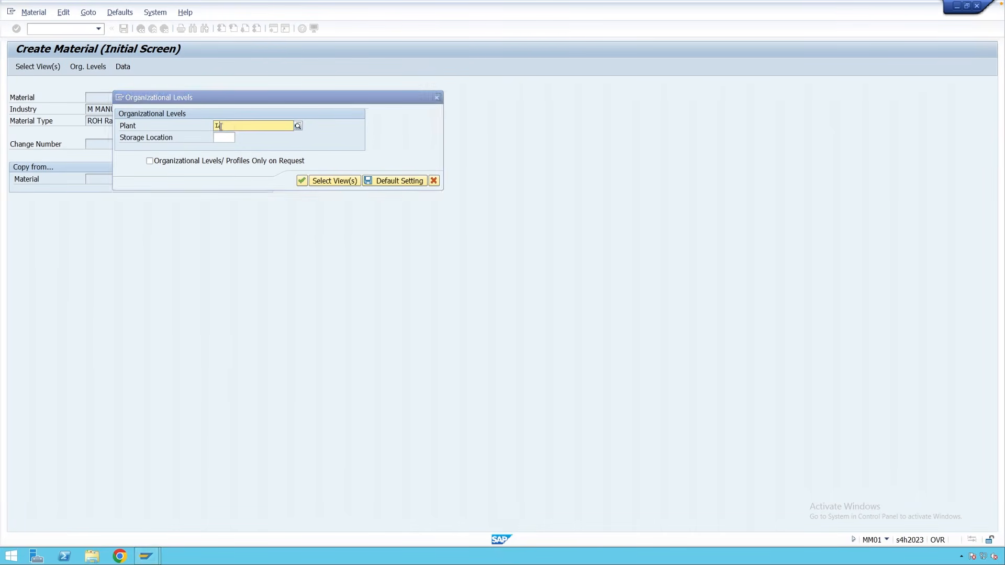
type("1")
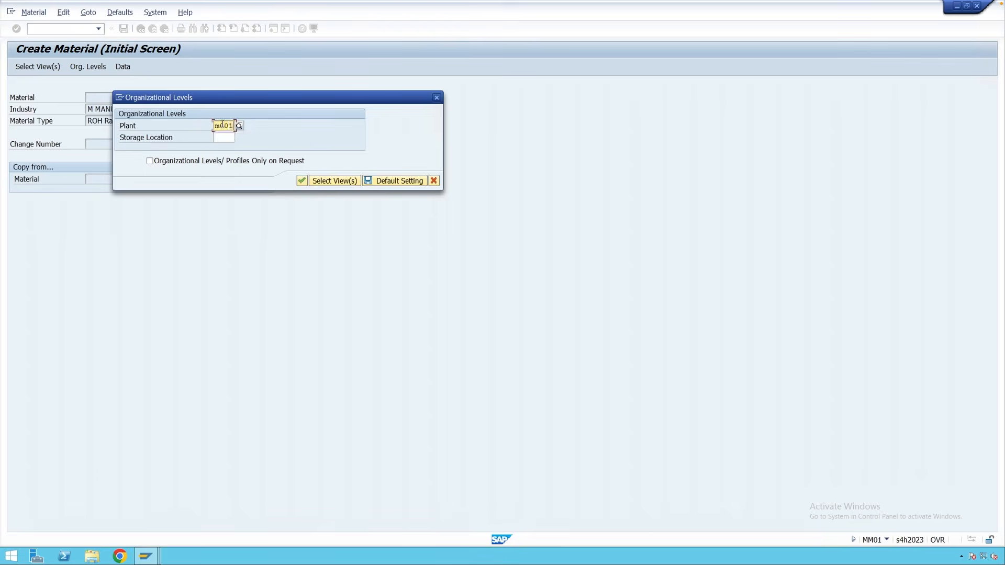
left_click(223, 136)
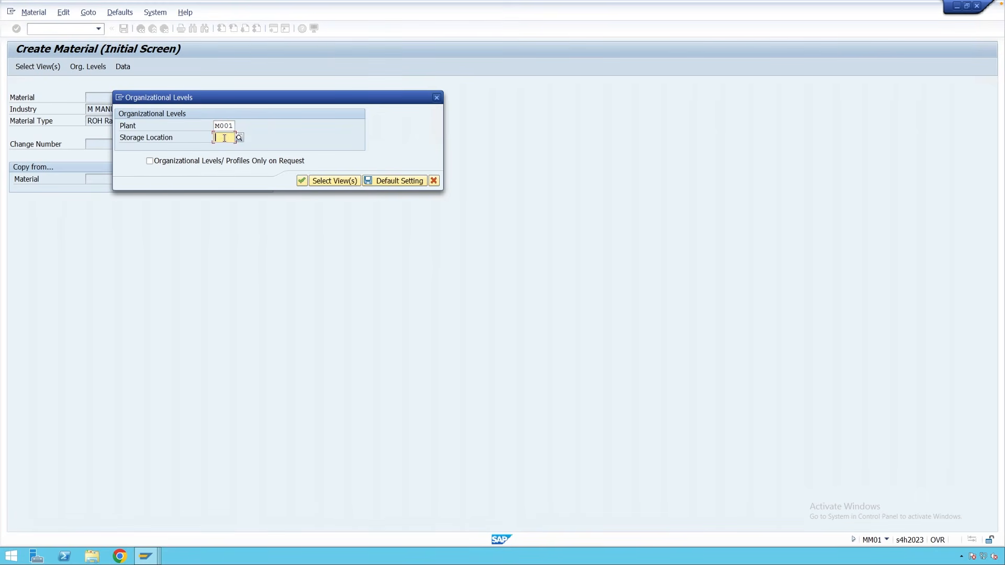
type("0001")
On Basic data 1, enter description 'Bearing' and base unit of measure EA.
key("Return")
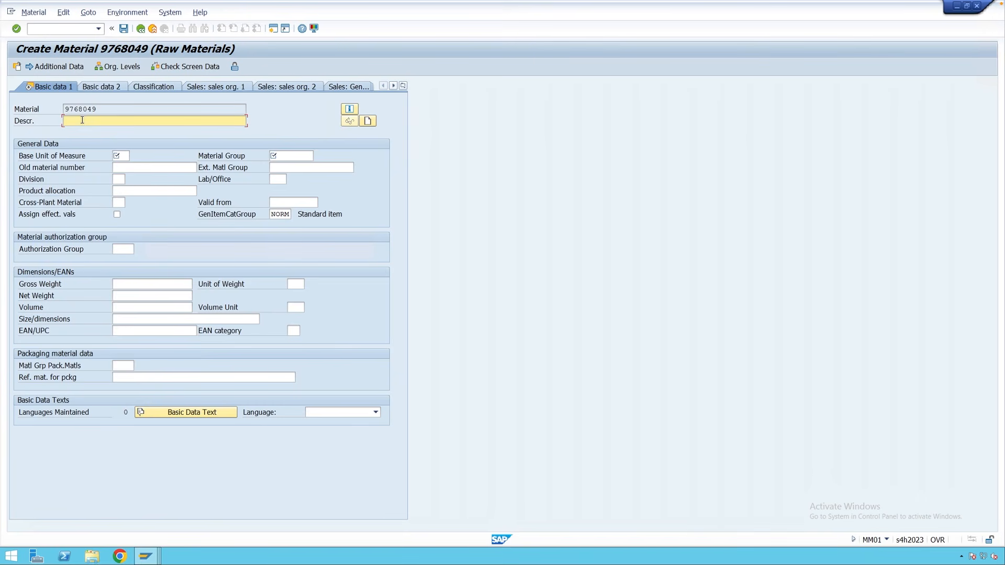
type("Bearing")
key("Return")
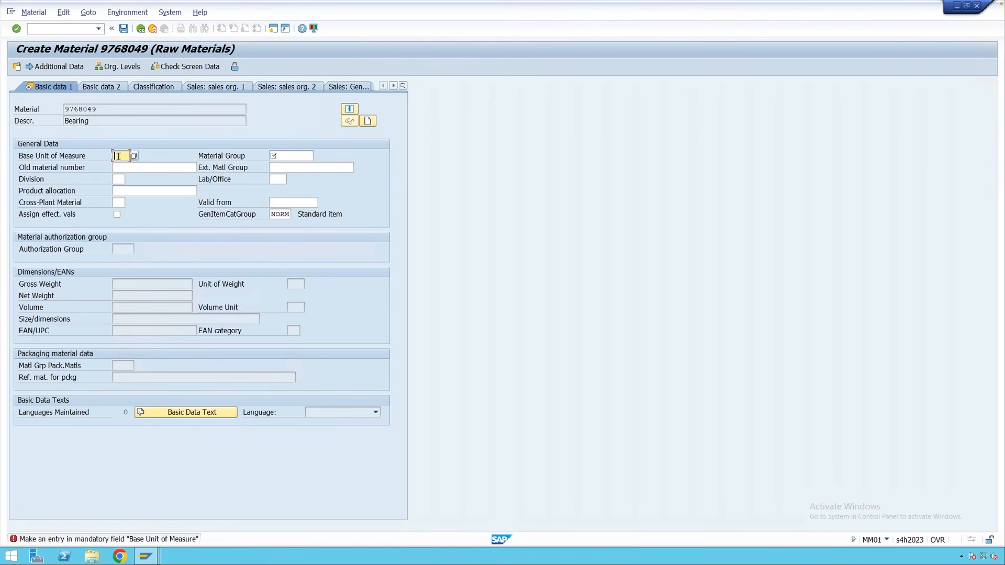
type("EA")
key("Return")
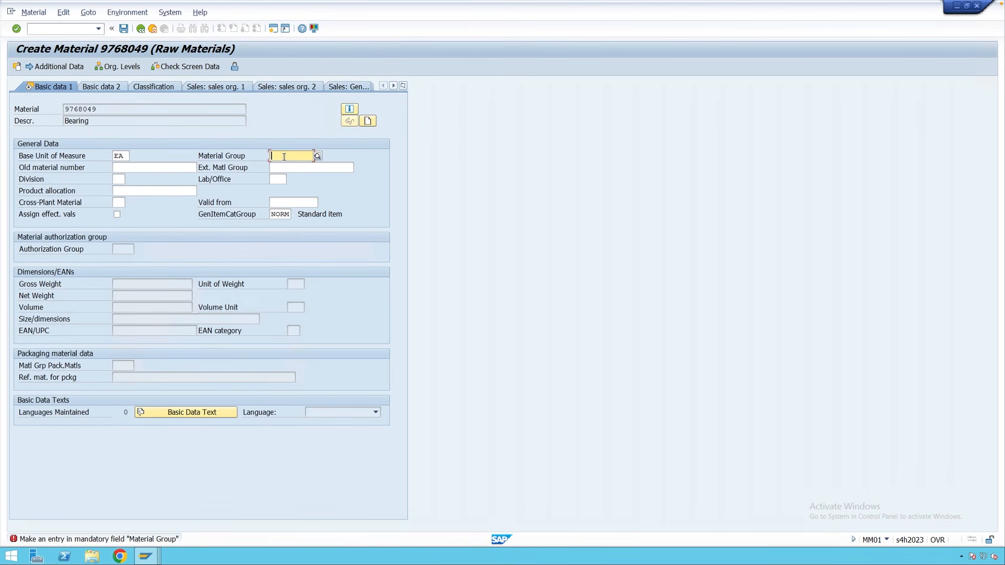
Pick 01 (Material group 1) from the material group search help.
left_click(317, 156)
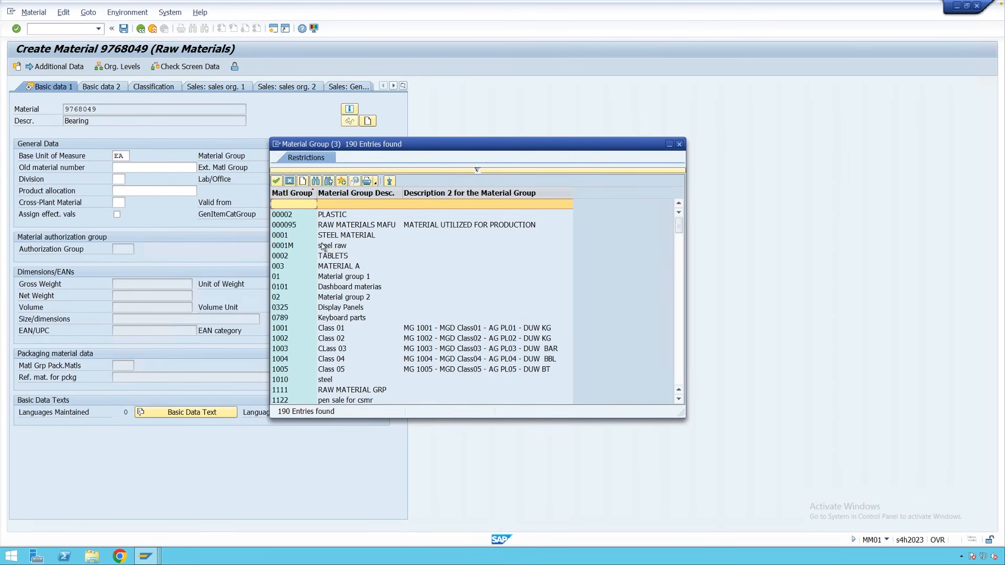
left_click(292, 279)
double_click(292, 279)
left_click(128, 190)
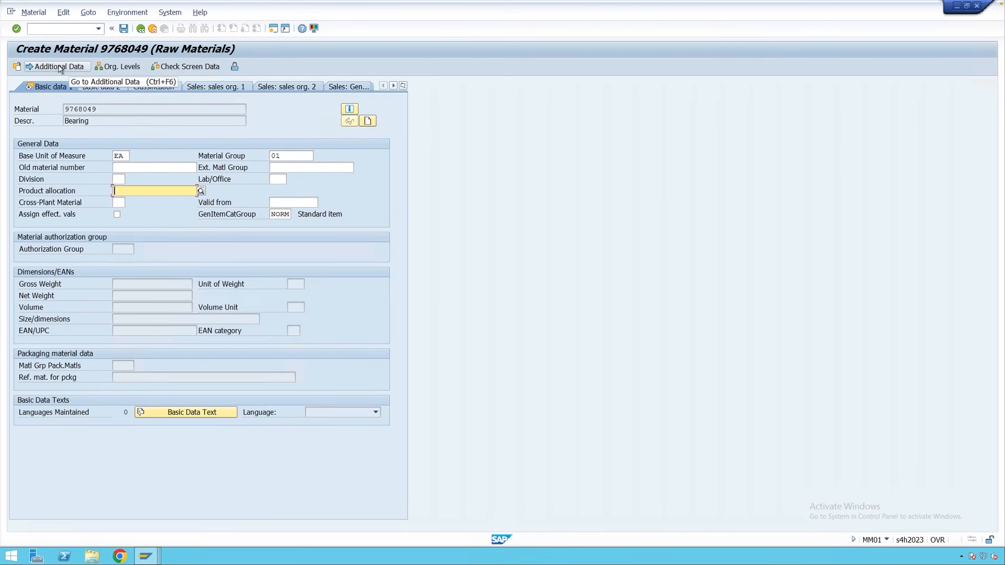
Accept Basic data 1 with EA and group 01, and advance to the Purchasing view.
left_click(95, 121)
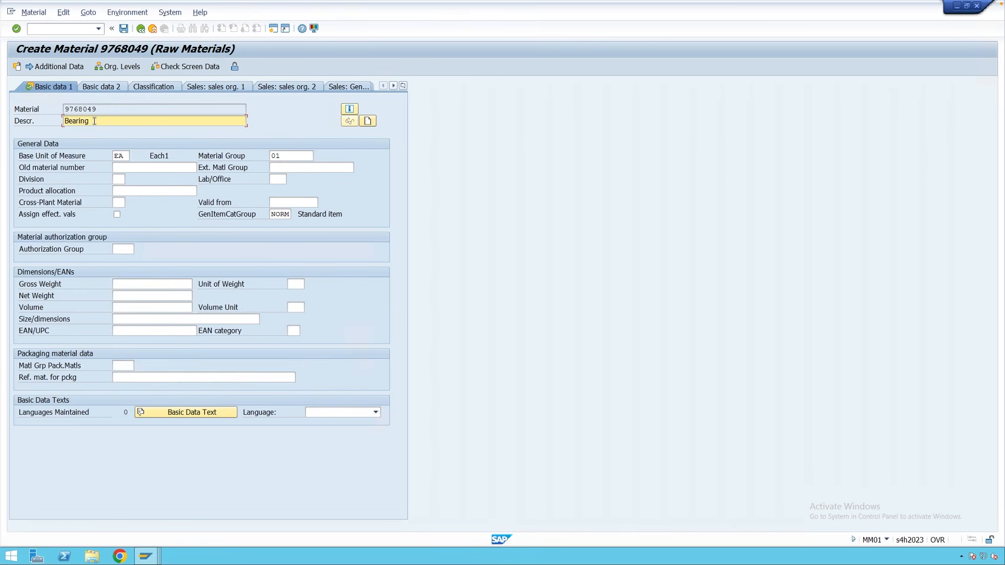
key("Return")
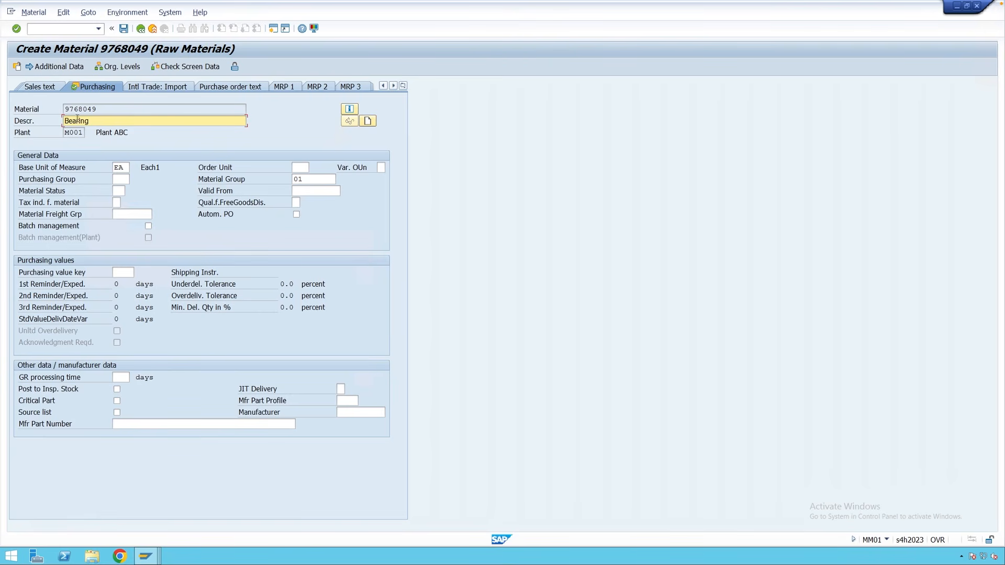
Check plant M001 and revisit Basic data 1 before returning to the Purchasing view.
left_click_drag(82, 133, 65, 134)
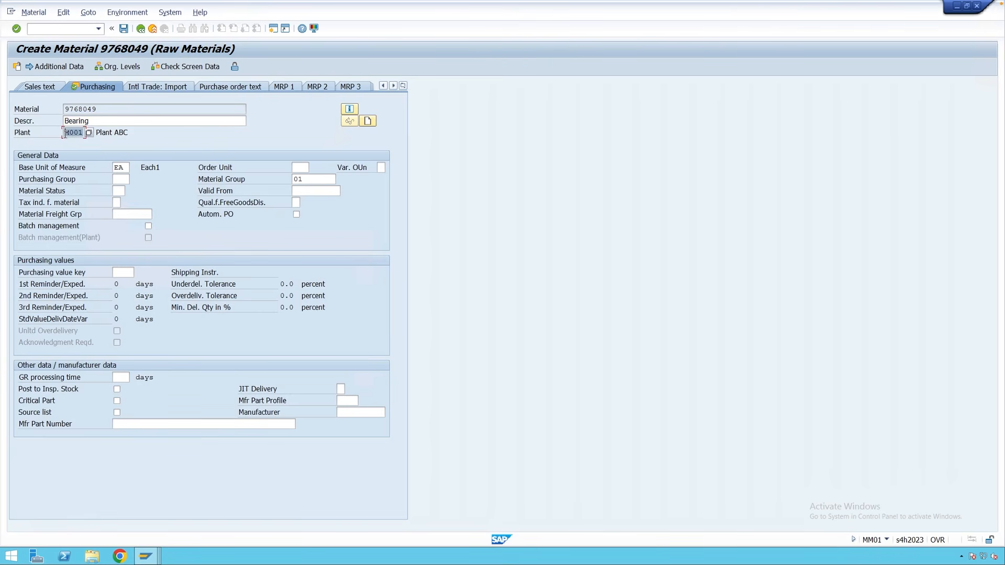
left_click(65, 133)
left_click(403, 86)
left_click(428, 98)
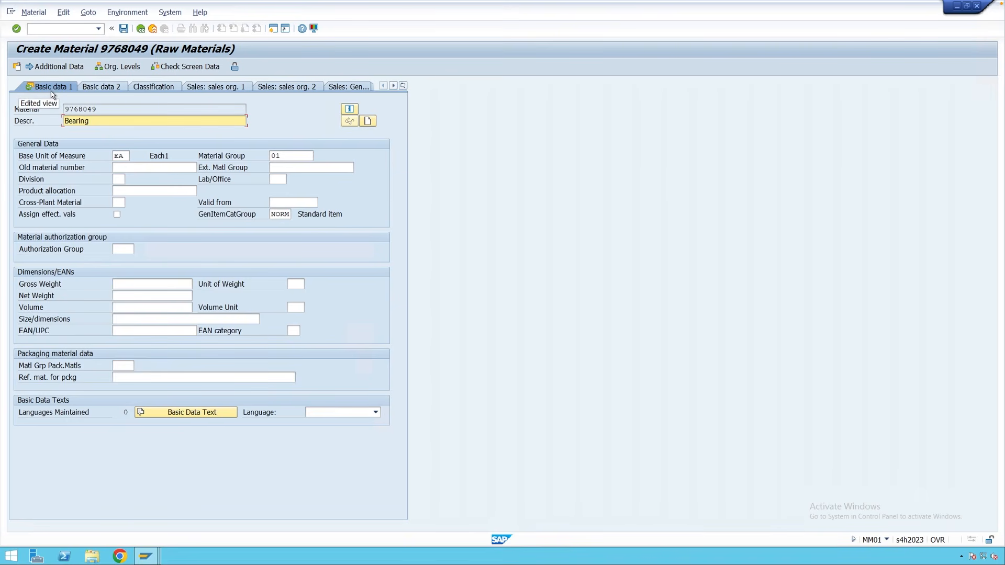
left_click(404, 86)
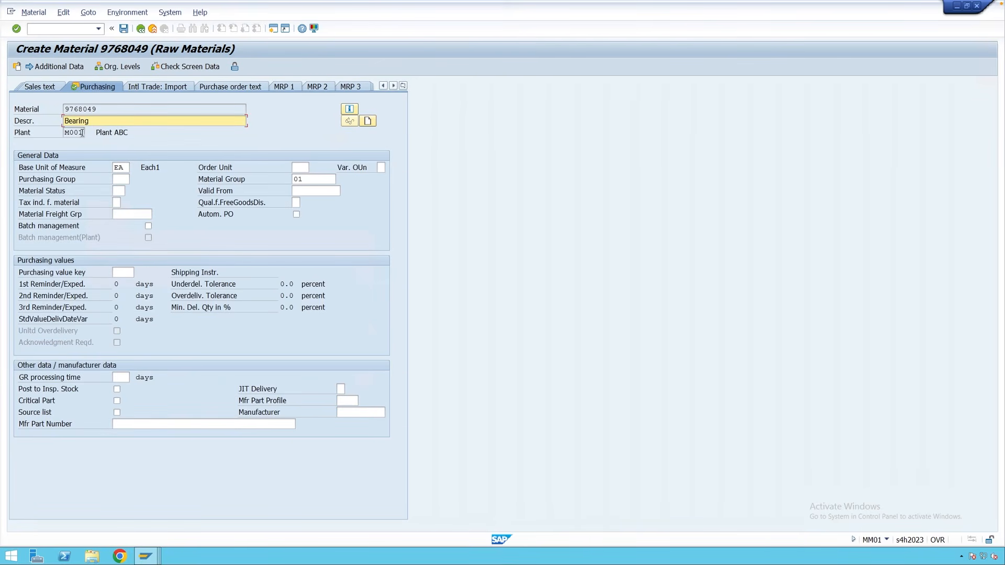
double_click(68, 133)
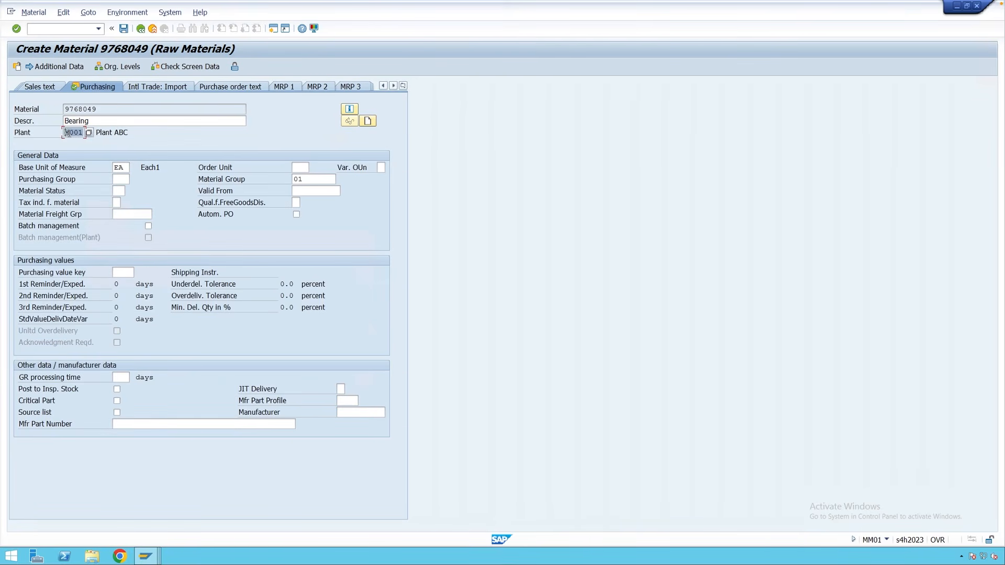
left_click(69, 133)
Set purchasing group 001 and continue to the Plant data / stor. 1 view.
left_click(117, 180)
left_click(117, 191)
left_click(116, 202)
left_click(131, 215)
left_click(301, 168)
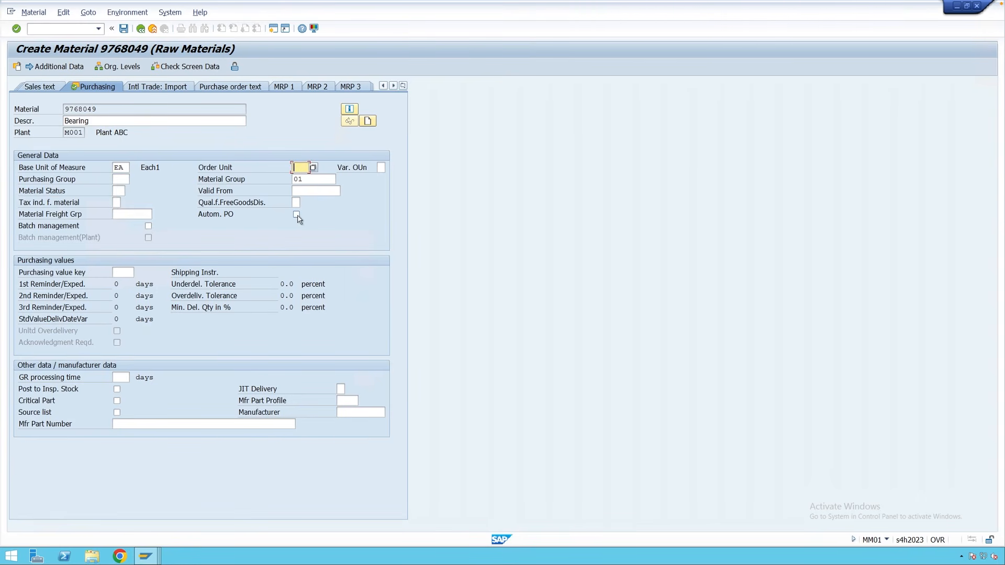
left_click(121, 179)
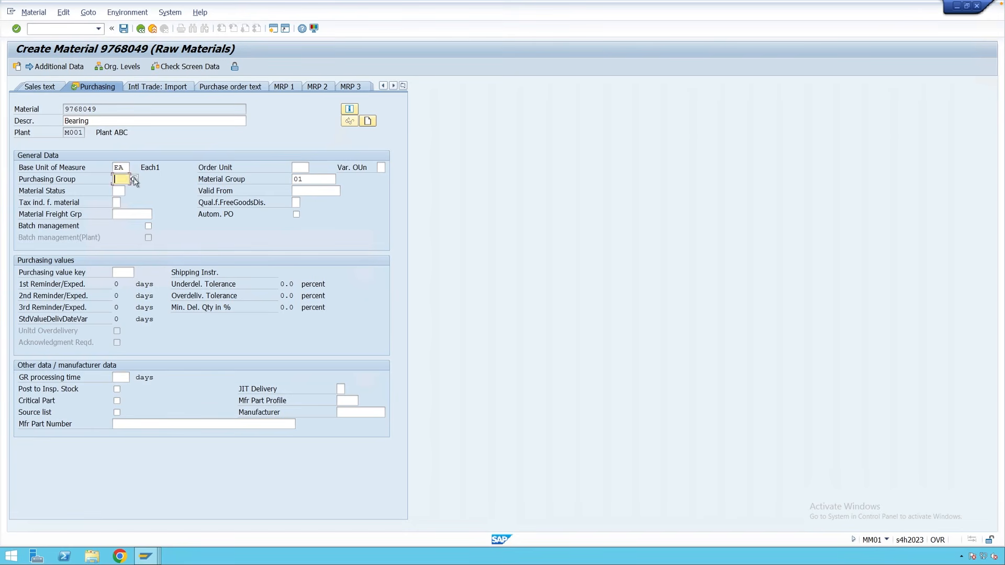
key("F4")
double_click(145, 251)
key("Return")
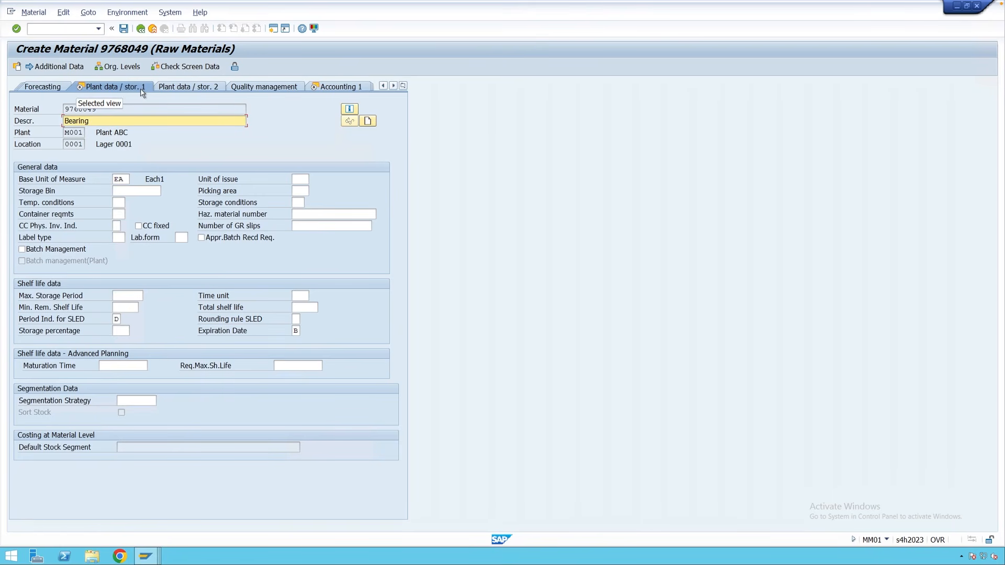
Check the plant and storage location 0001 on Plant data / stor. 1.
left_click(78, 133)
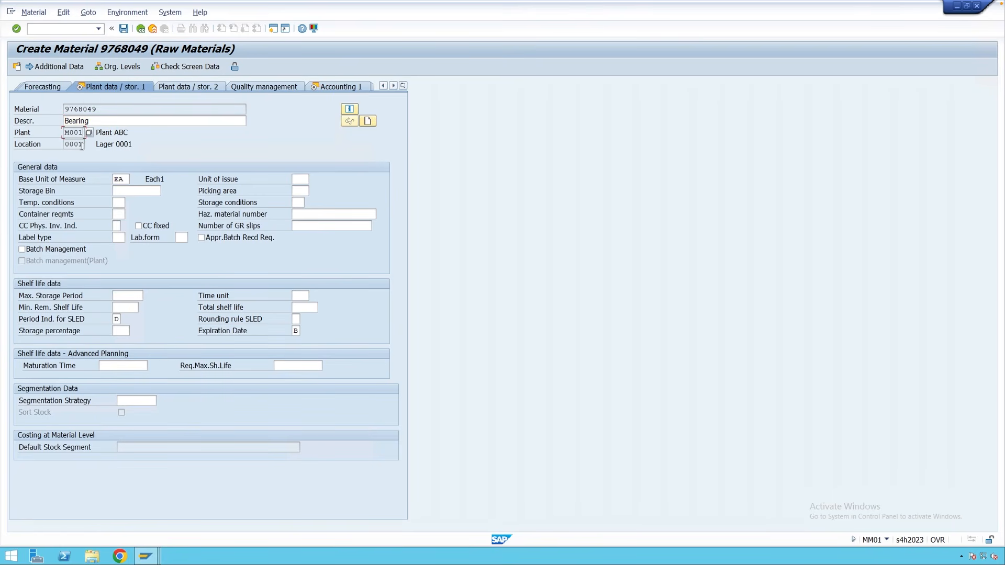
left_click(83, 145)
left_click(84, 132)
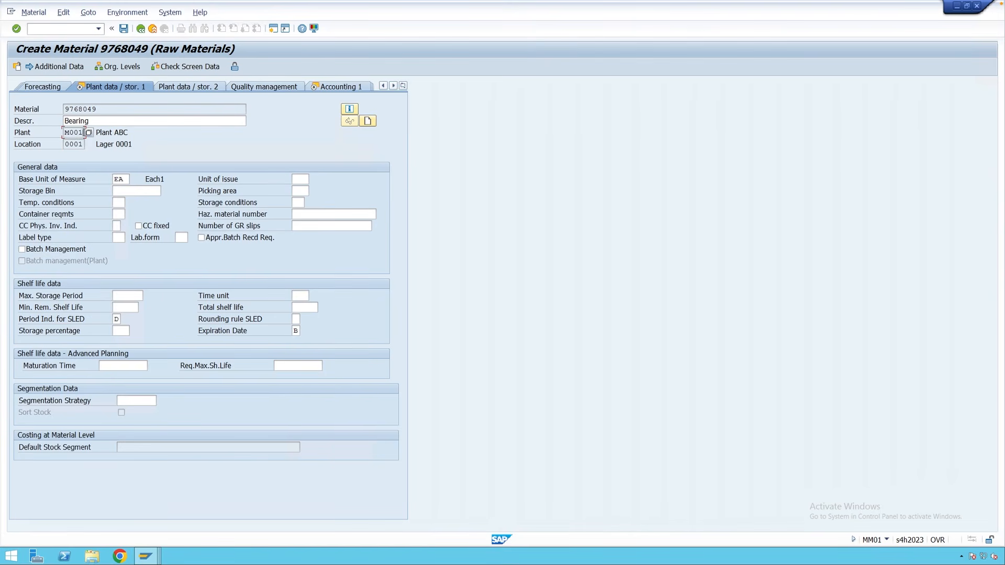
left_click(83, 144)
Pass over the storage fields without entries and move on to Accounting 1.
left_click(131, 191)
left_click(118, 204)
left_click(119, 214)
left_click(303, 177)
left_click(301, 190)
key("Return")
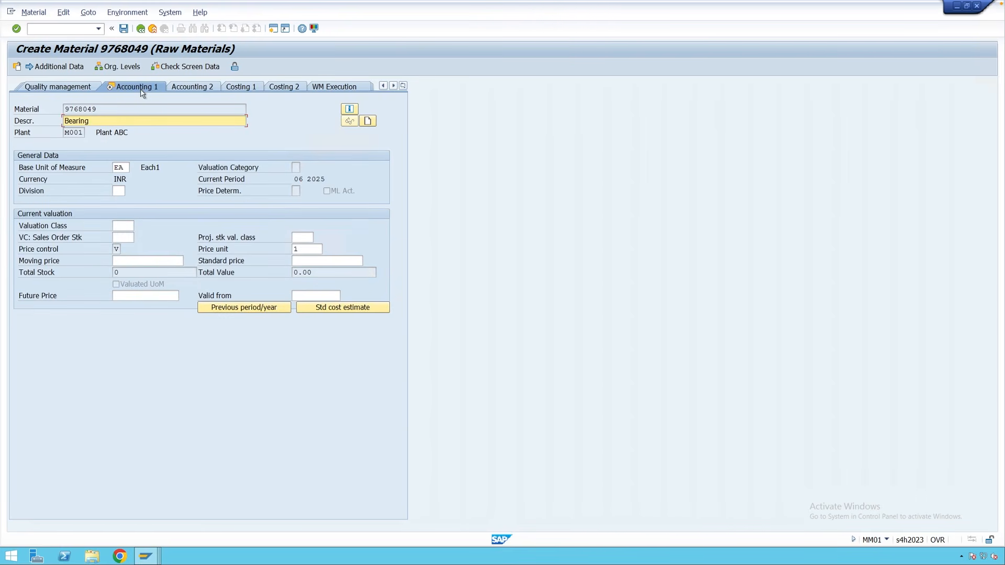
left_click_drag(64, 133, 84, 135)
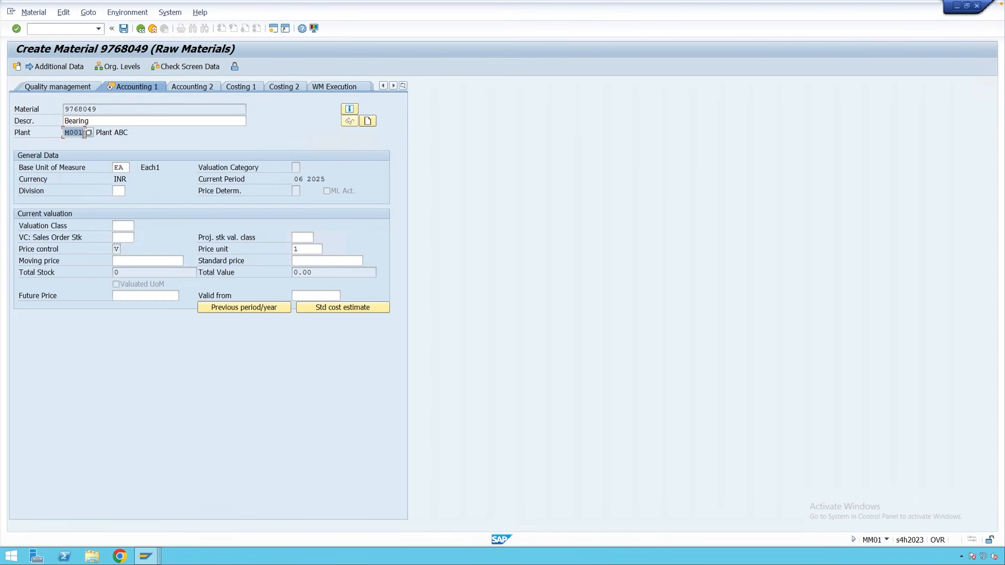
left_click(84, 135)
left_click(128, 227)
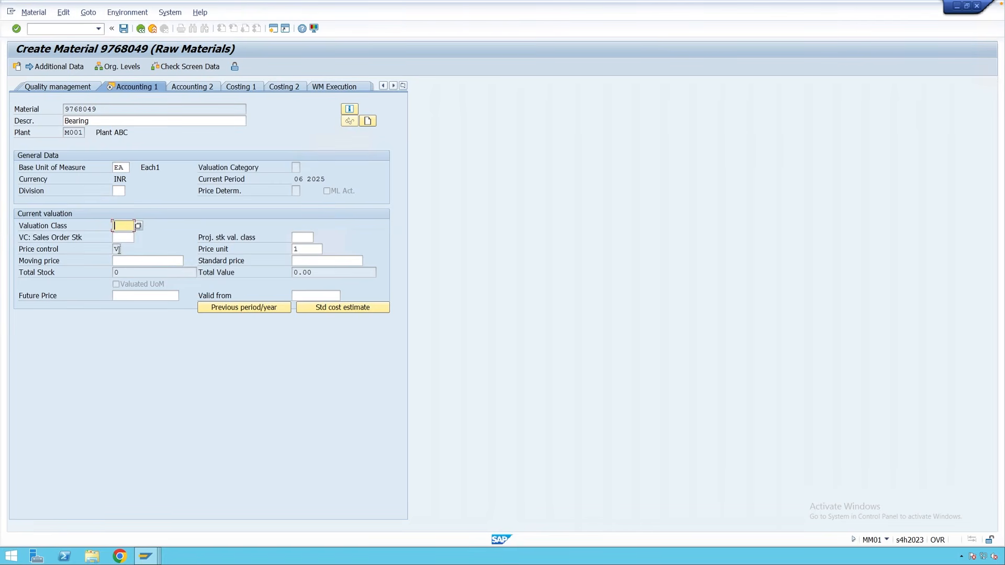
left_click(119, 250)
left_click(125, 227)
Choose price control V (Moving average price/periodic) from the Price control list.
left_click(118, 249)
left_click(124, 249)
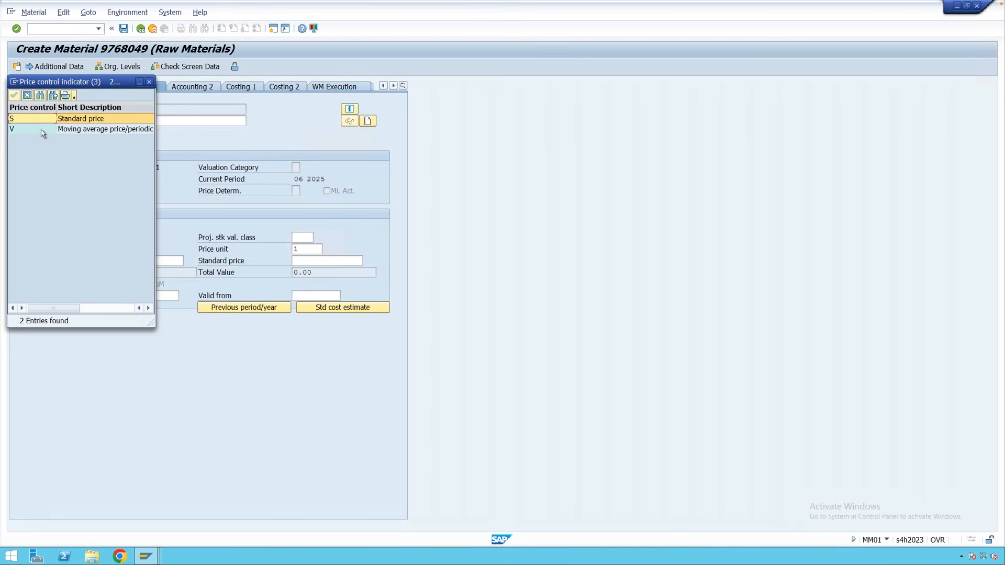
left_click(43, 131)
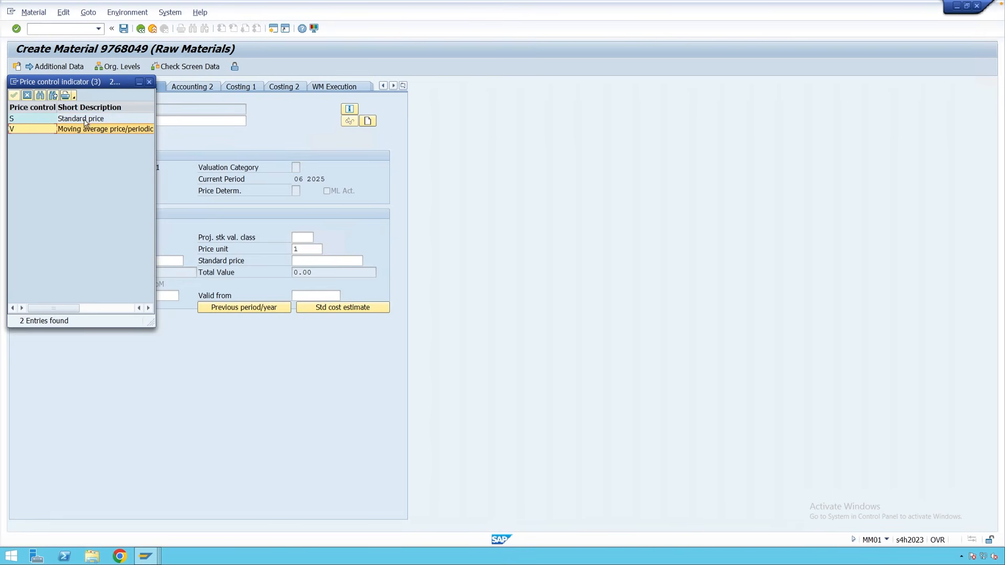
left_click(85, 121)
left_click(87, 131)
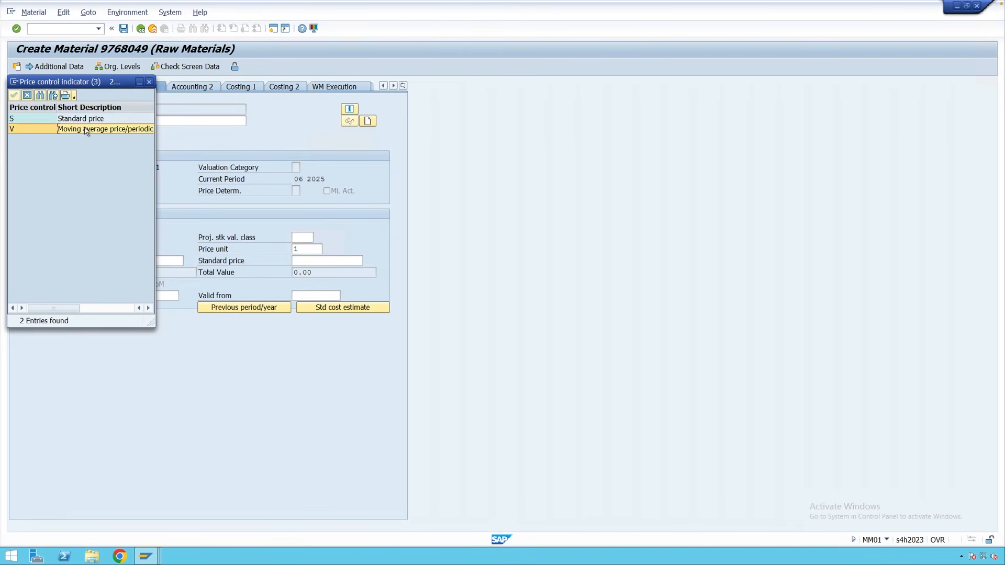
double_click(86, 131)
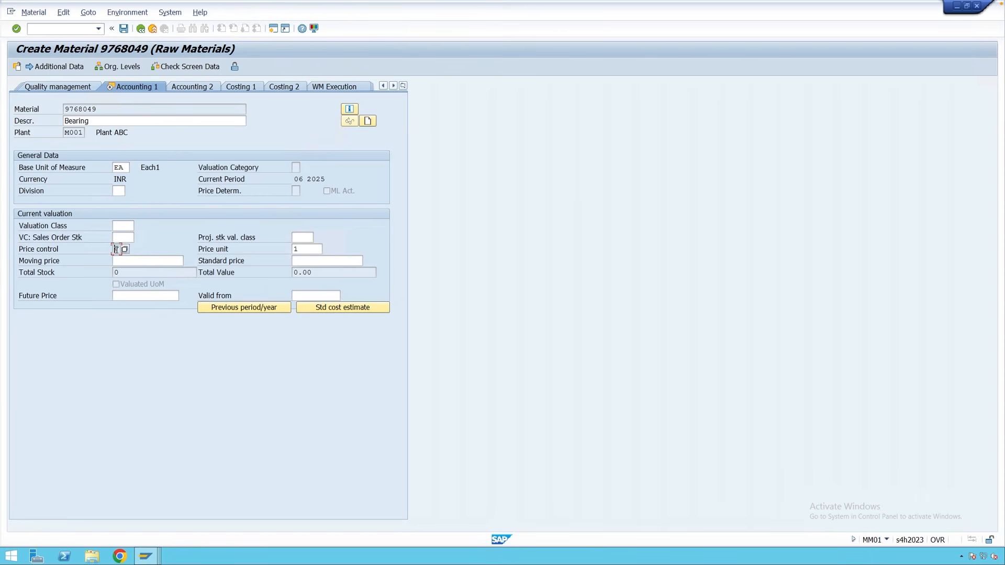
Select valuation class 3000 Raw Materials and have the accounting data checked.
left_click(126, 226)
left_click(138, 227)
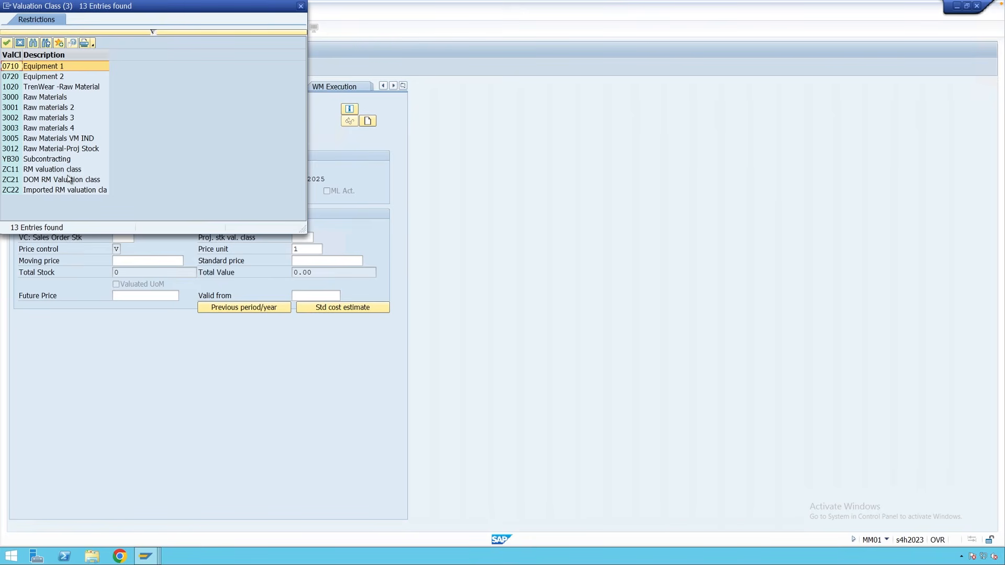
double_click(16, 98)
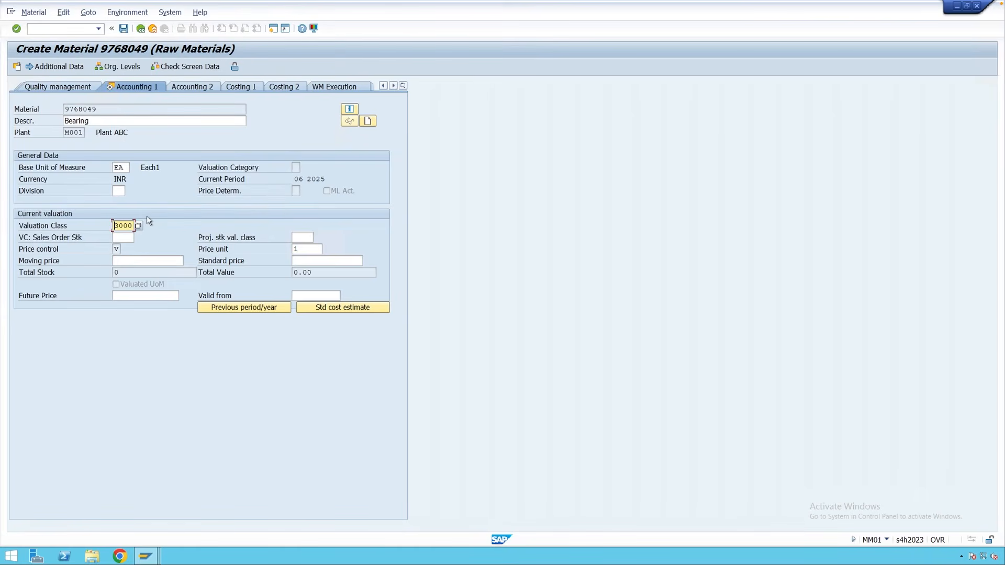
key("Return")
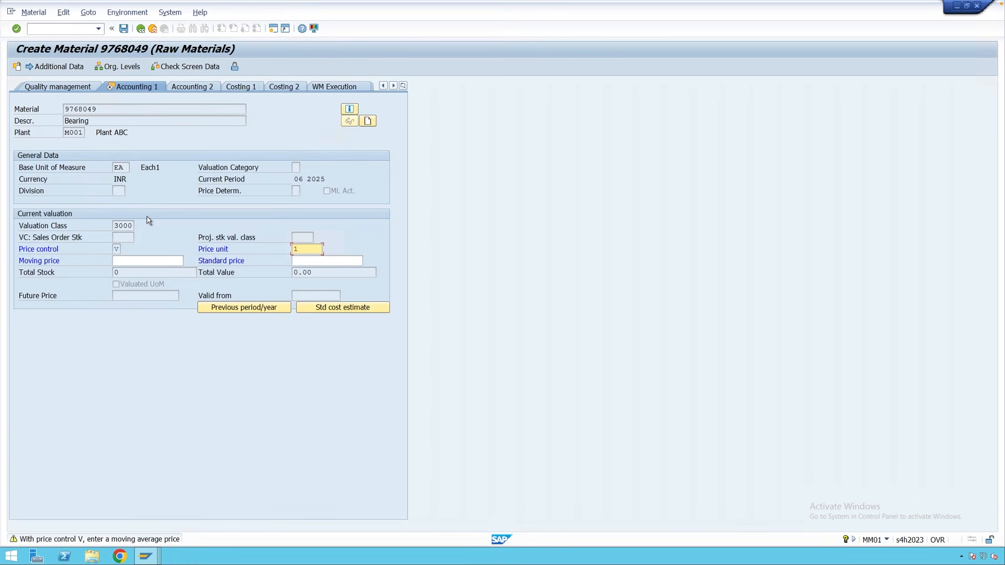
Enter 100 as the moving price and confirm to finish data entry.
left_click(139, 261)
type("1")
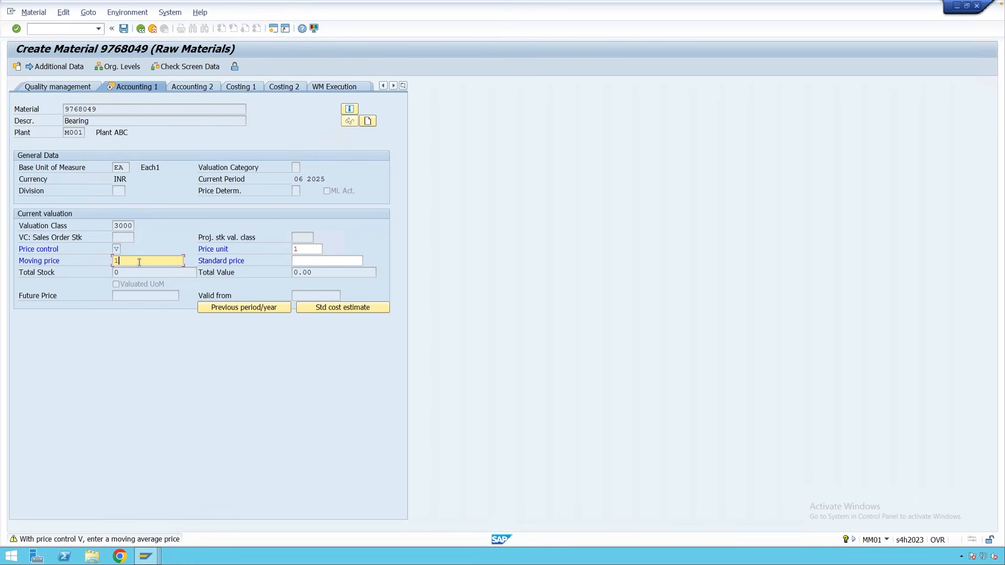
type("00")
key("Return")
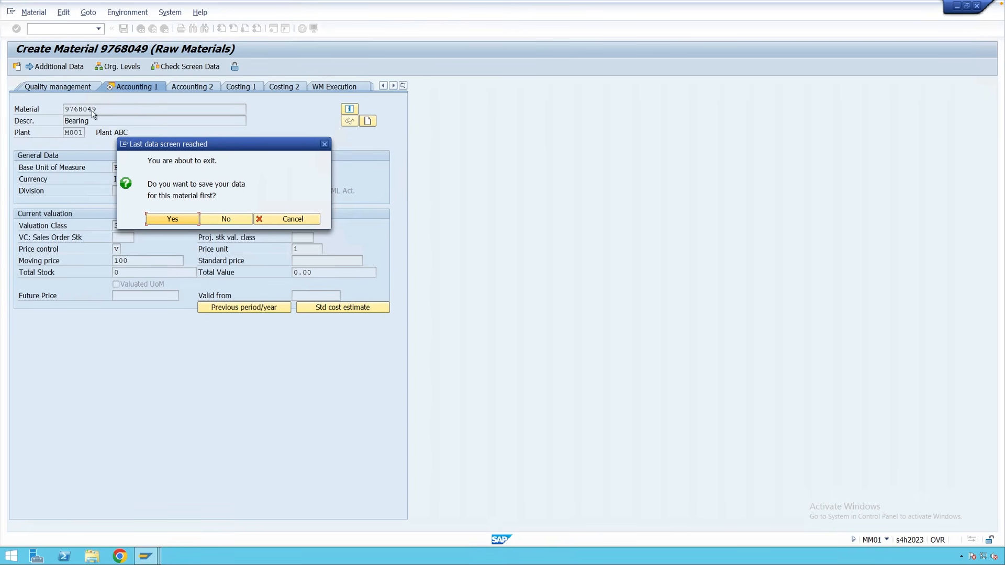
Answer Yes in the Last data screen reached prompt to save material 9768049.
left_click(164, 222)
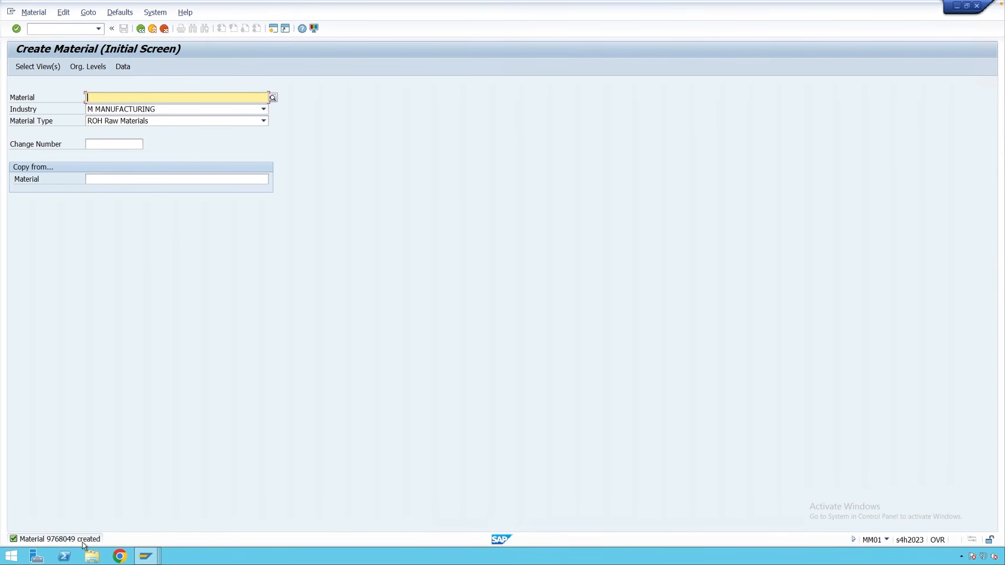
Go through Logistics > Materials Management > Material Master > Material > Display and launch MM03 Display Current.
left_click(141, 29)
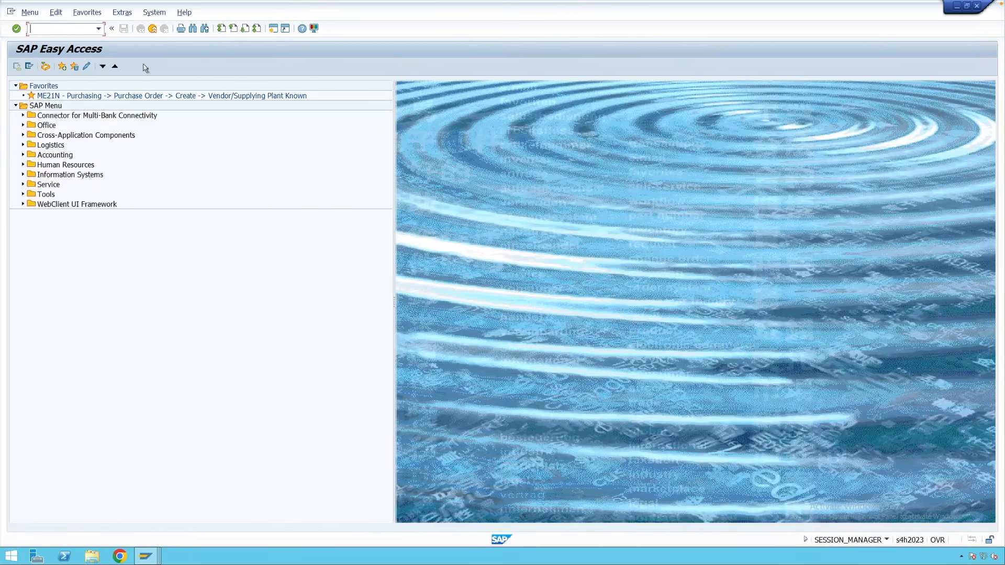
left_click(23, 146)
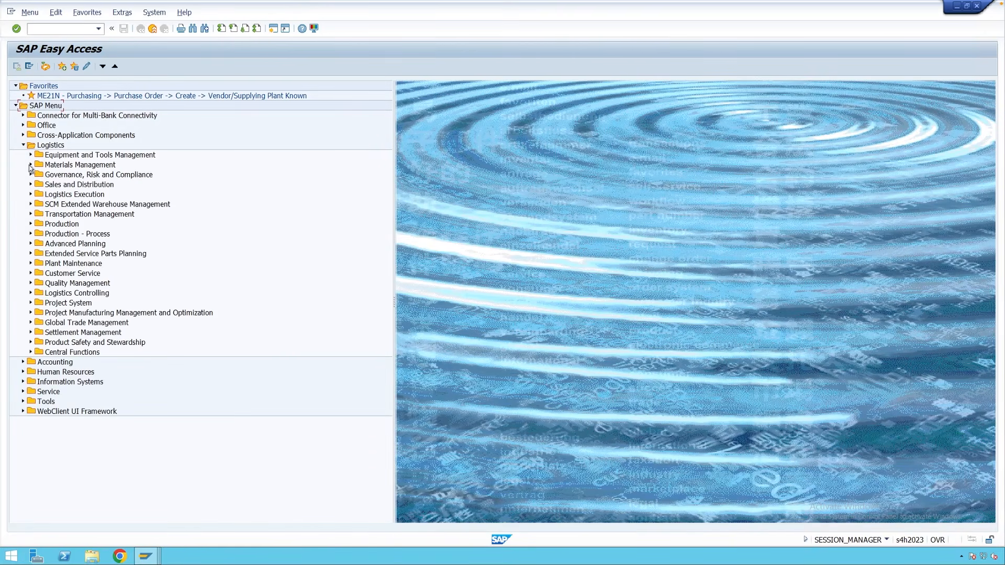
left_click(30, 165)
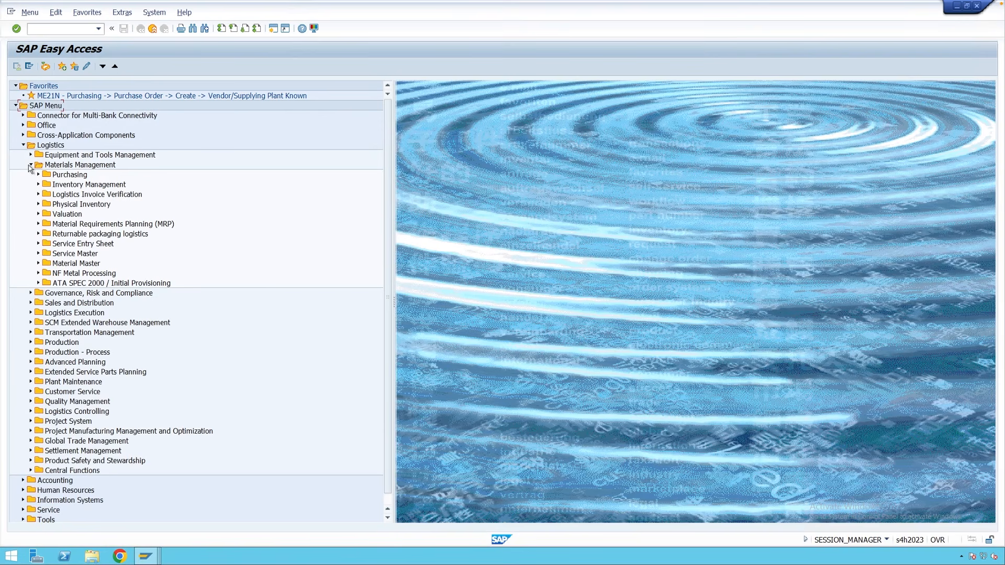
left_click(37, 263)
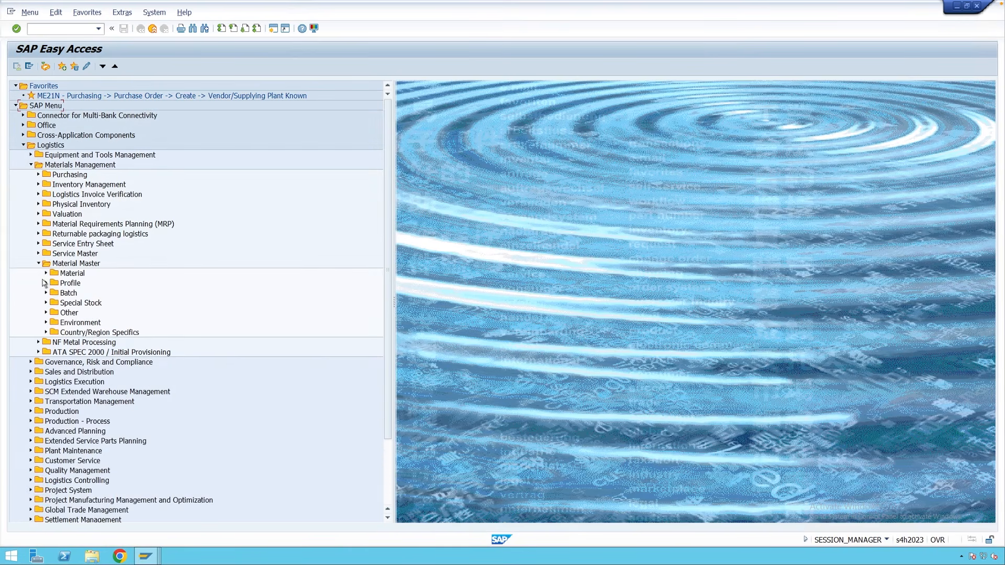
left_click(46, 274)
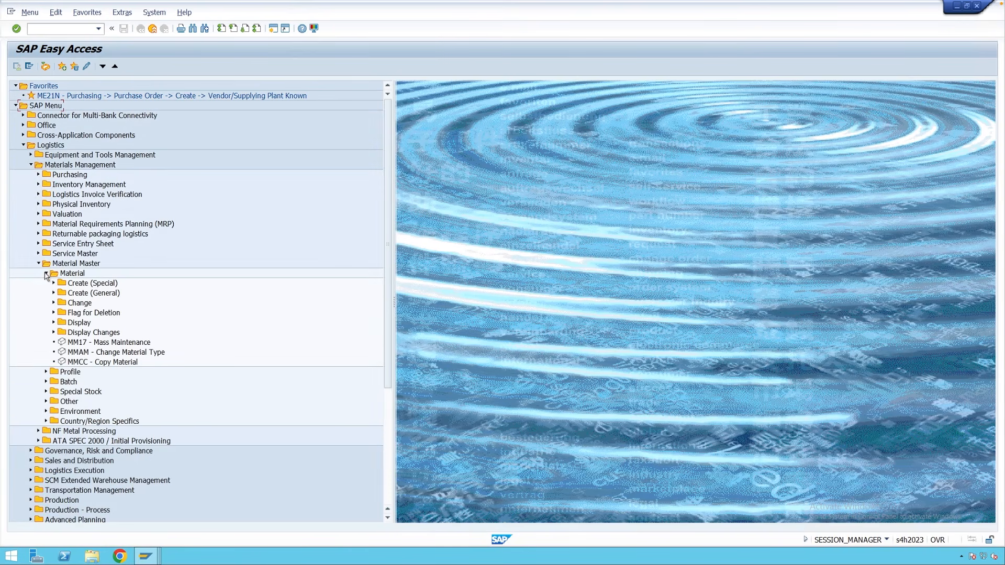
left_click(54, 322)
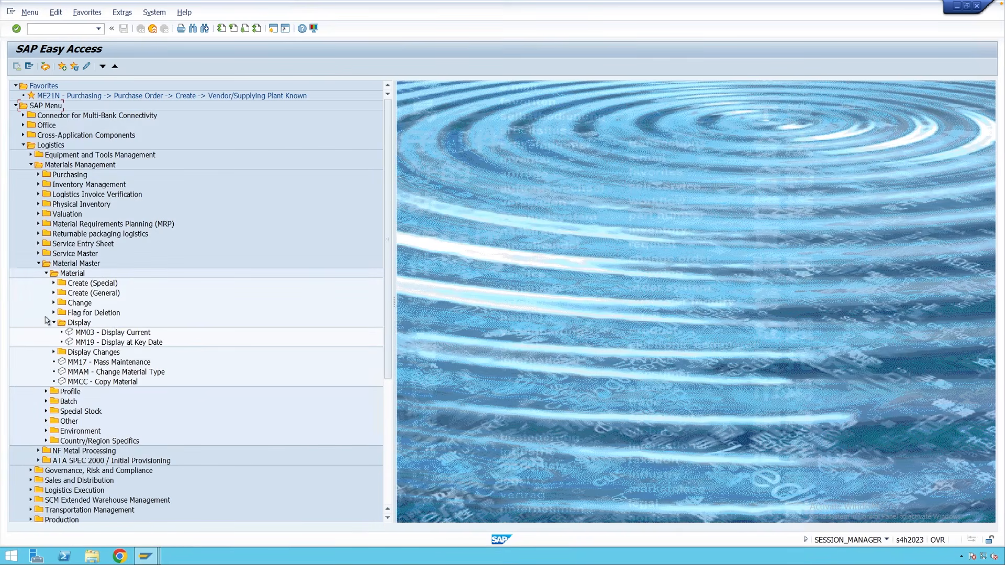
left_click(112, 334)
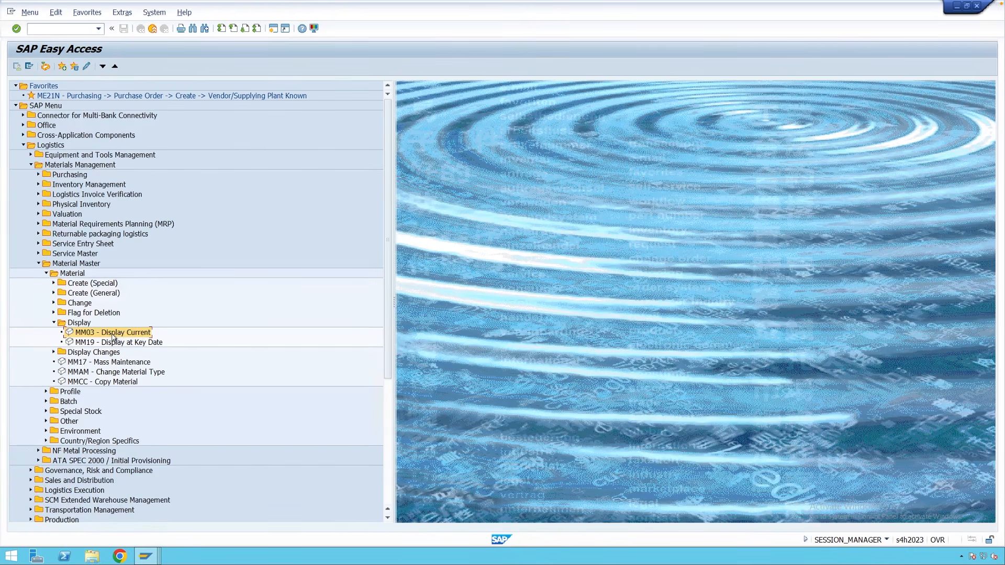
double_click(105, 335)
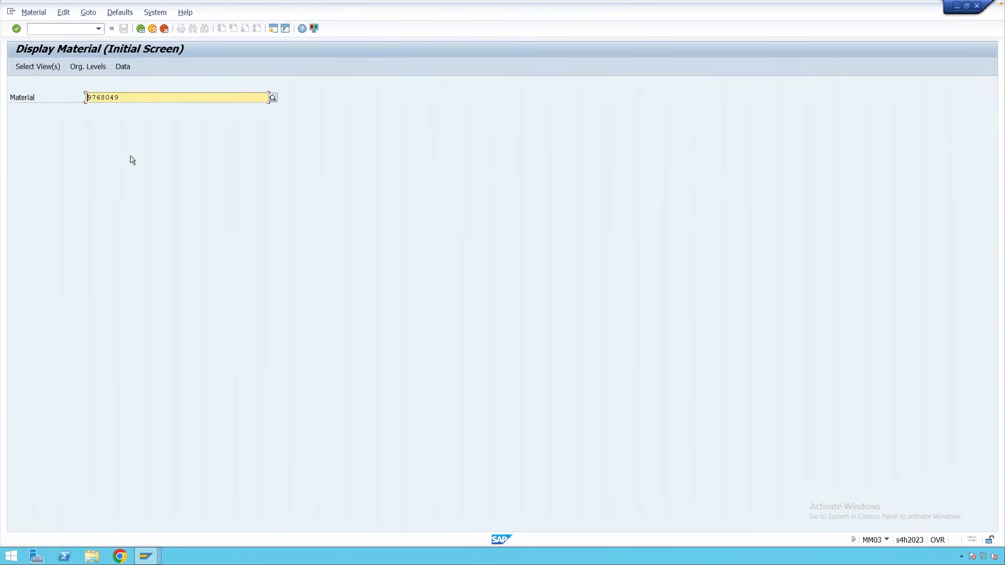
Keep material 9768049 and mark Basic Data 1, Purchasing, General Plant Data / Storage 1 and Accounting 1.
left_click_drag(119, 98, 86, 98)
left_click(124, 97)
key("Return")
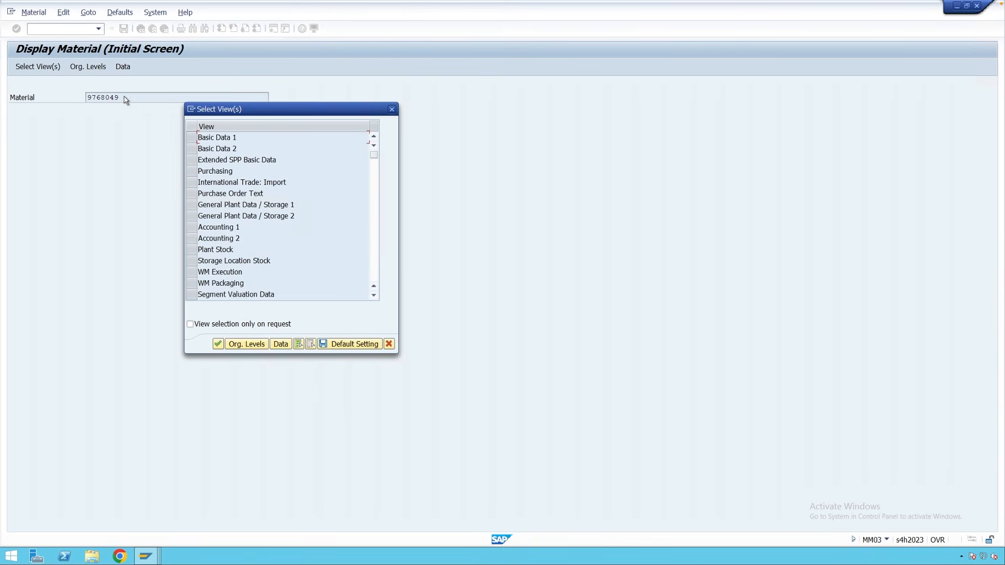
left_click(192, 137)
left_click(191, 171)
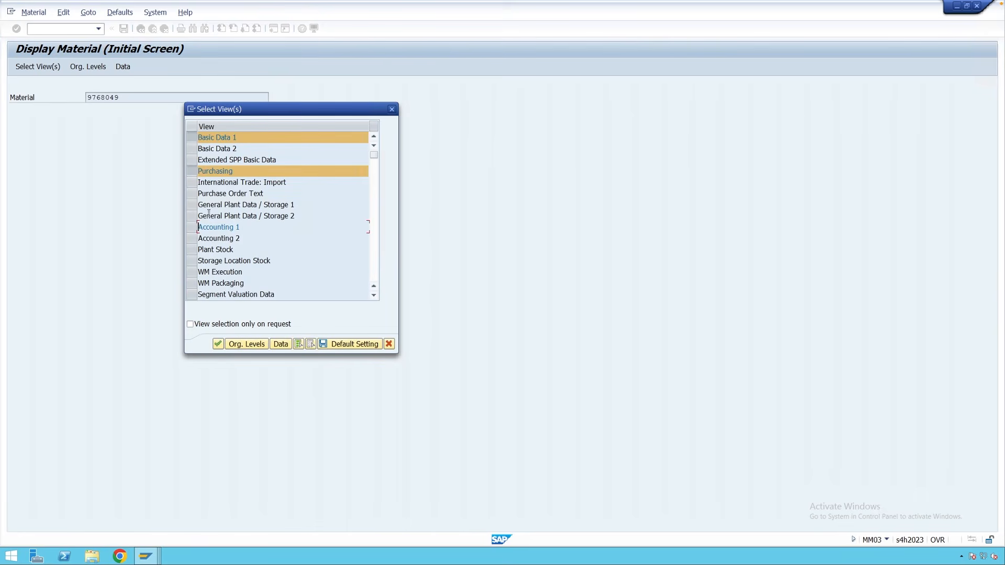
left_click(191, 204)
left_click(192, 229)
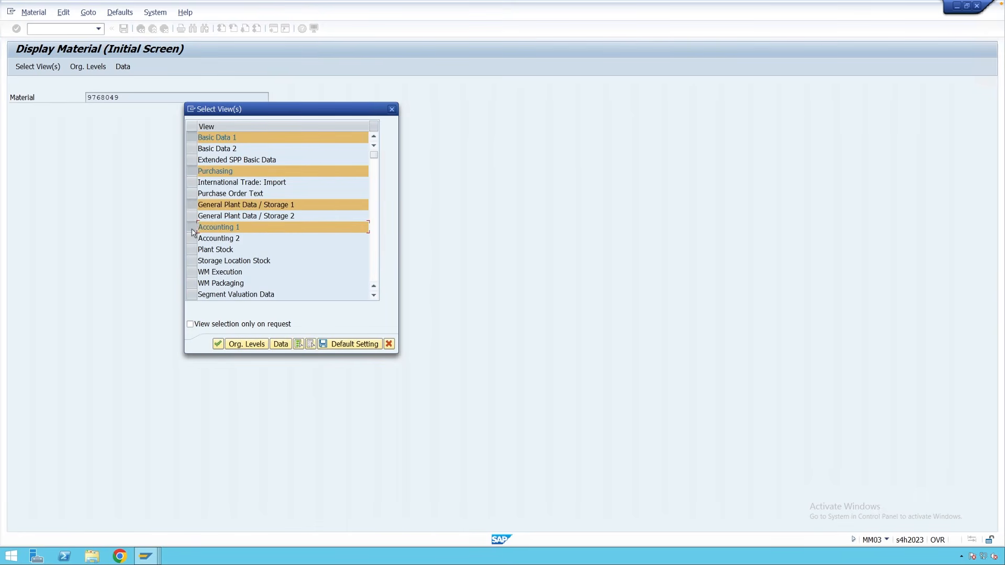
key("Return")
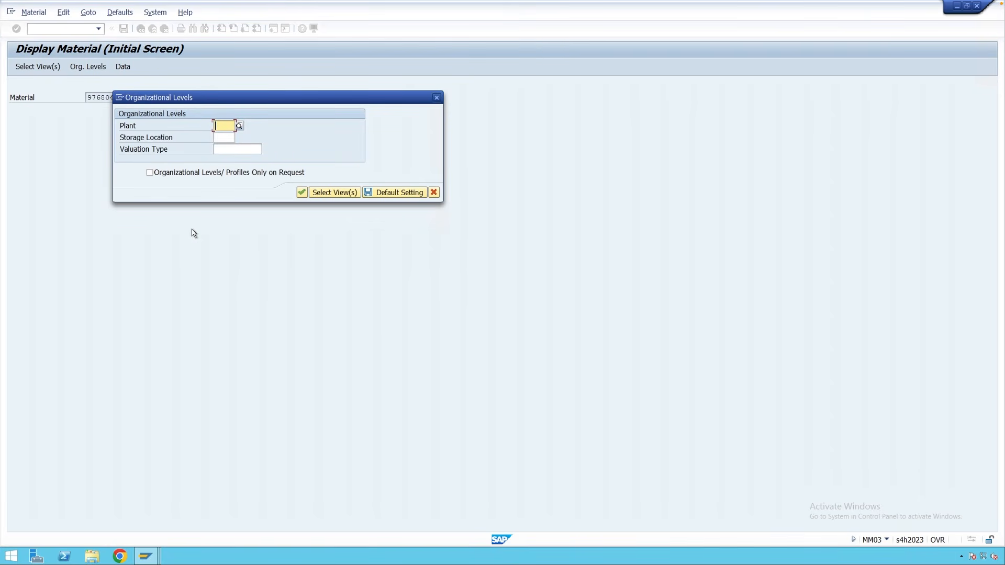
Enter plant M001 and storage location 0001 to display Bearing's Basic data 1 view.
type("m001")
left_click(176, 123)
left_click(221, 138)
type("0001")
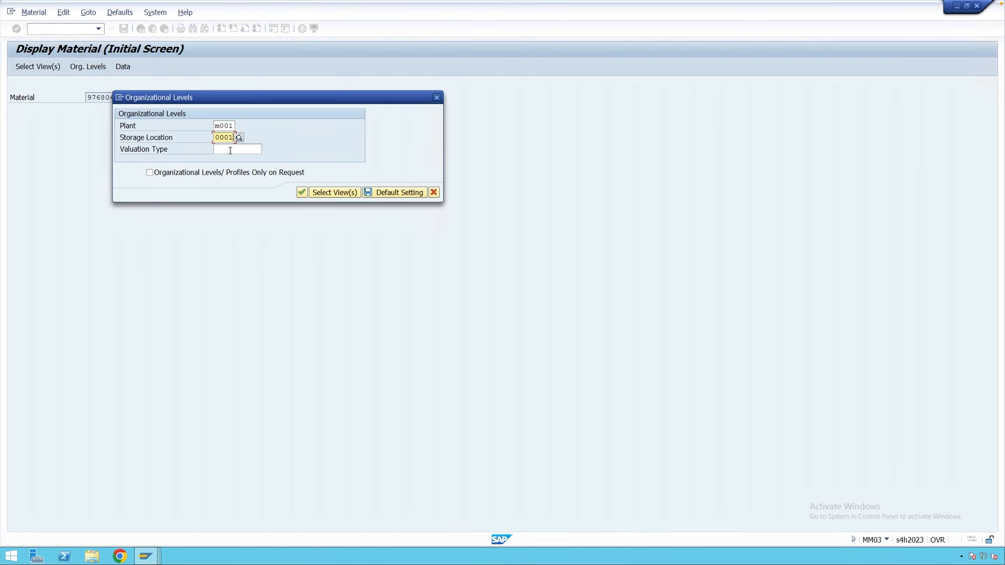
left_click(302, 193)
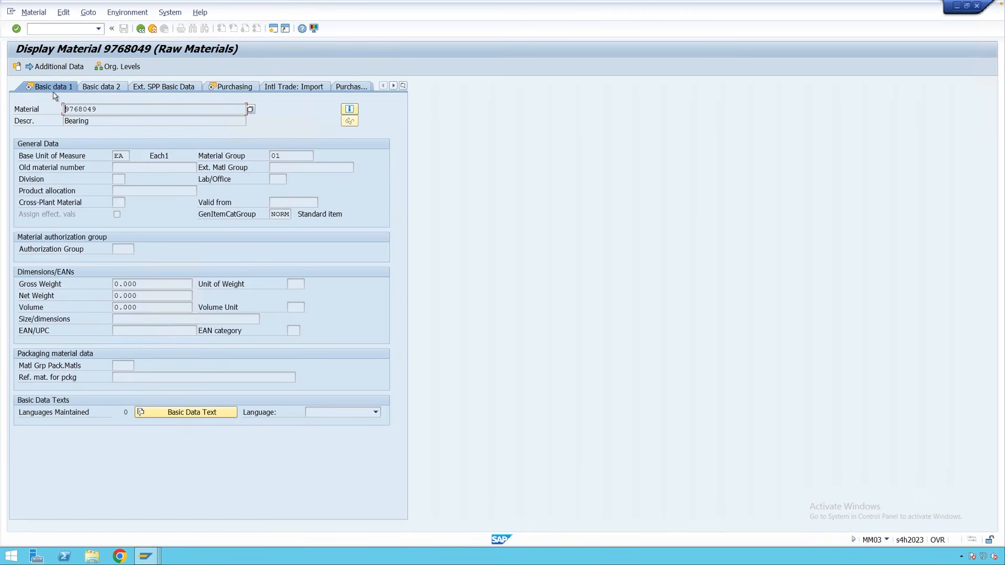
Page from Basic data 1 through Purchasing and Plant data / stor. 1 to Accounting 1.
key("Return")
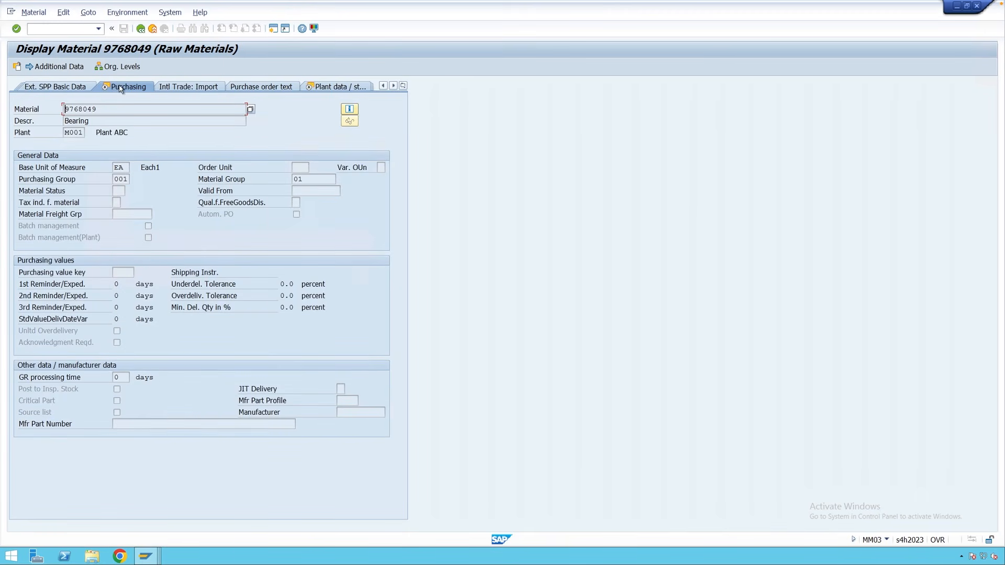
key("Return")
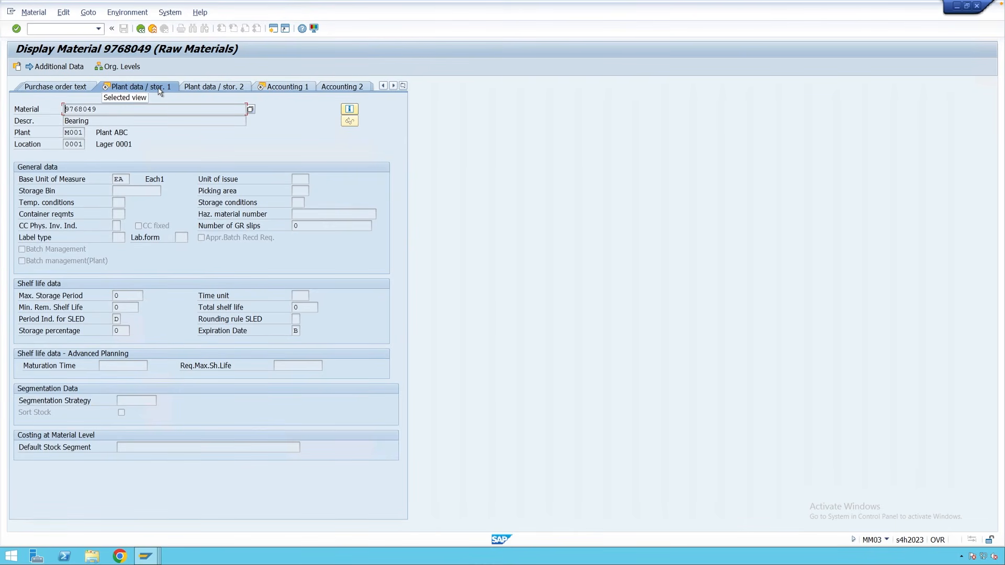
key("Return")
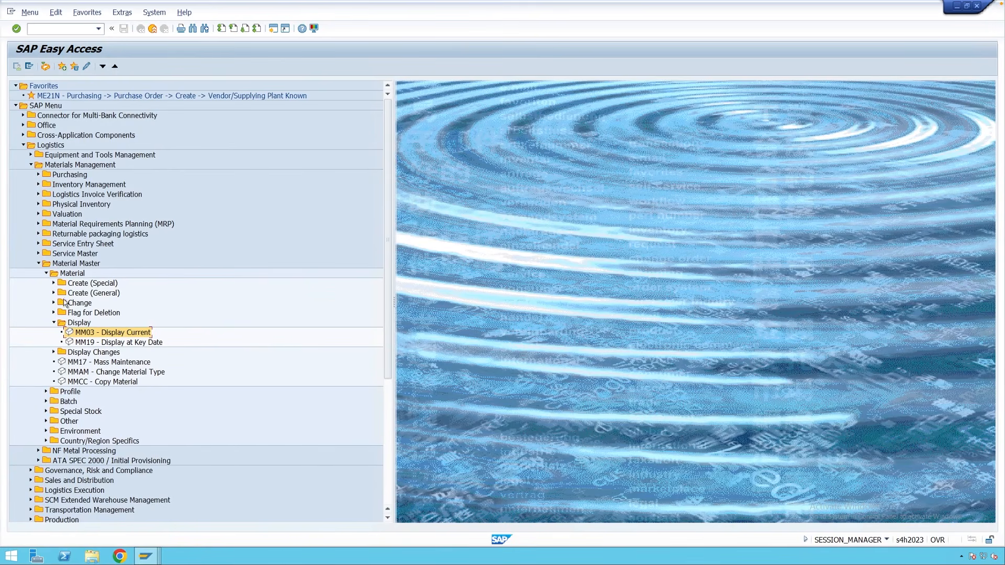
Expand Create (General) and Create (Special), then browse the MMR1, MMB1 and MMF1 transactions.
left_click(53, 293)
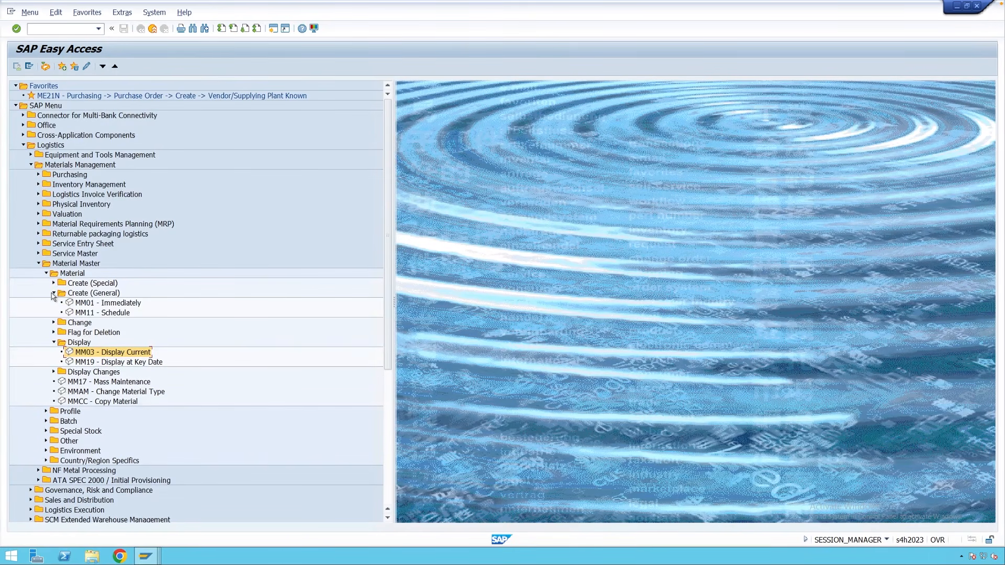
left_click(114, 305)
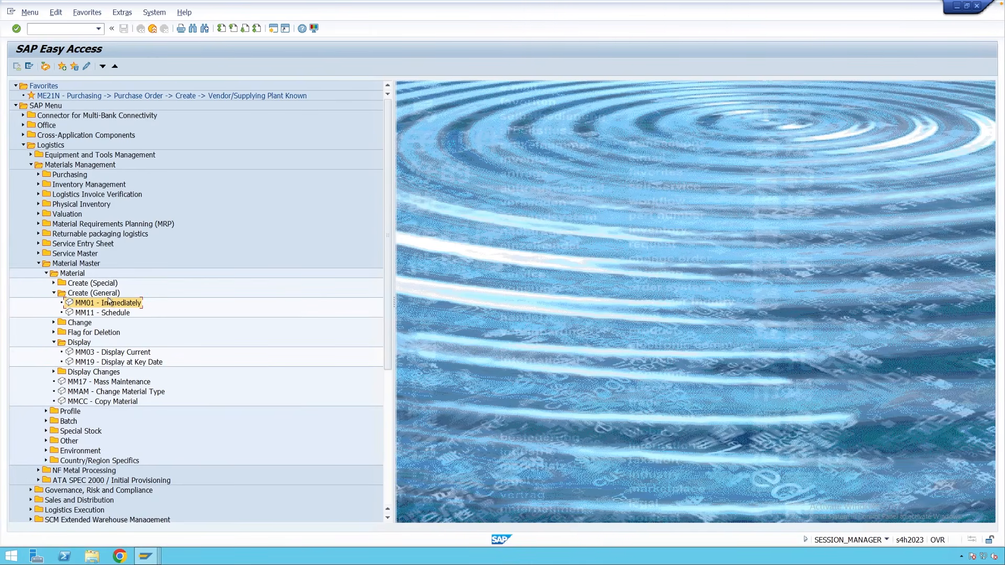
left_click(53, 283)
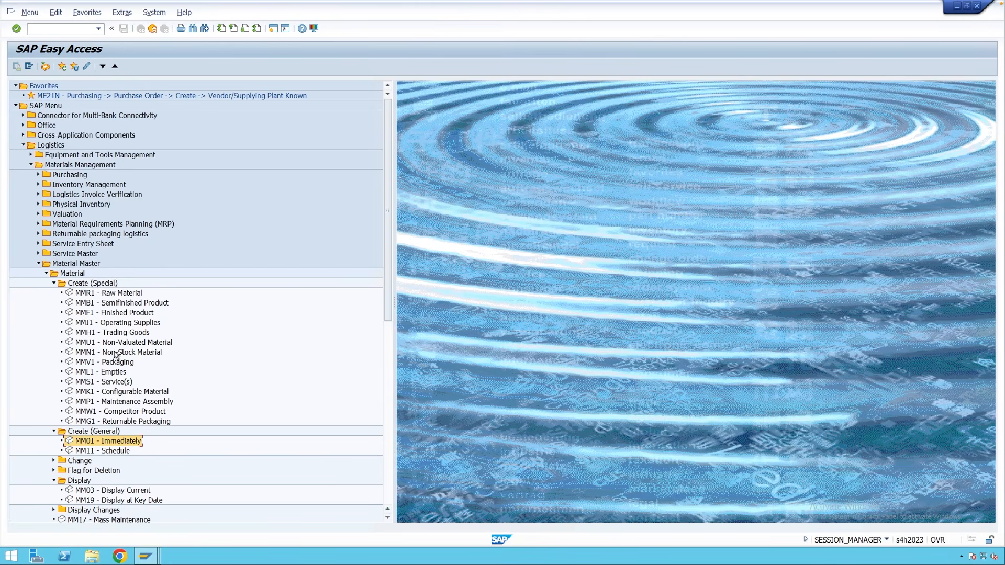
left_click(88, 296)
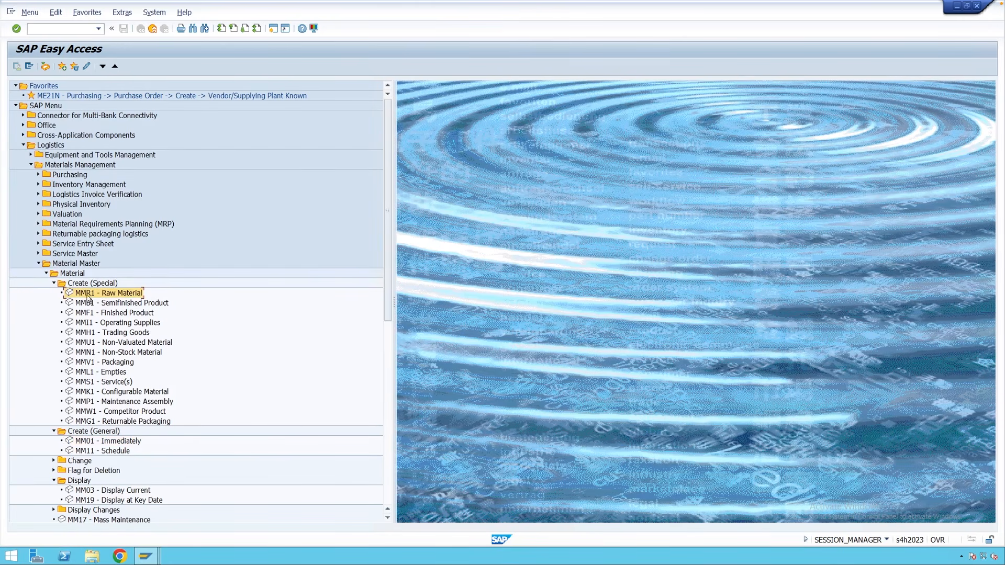
left_click(104, 306)
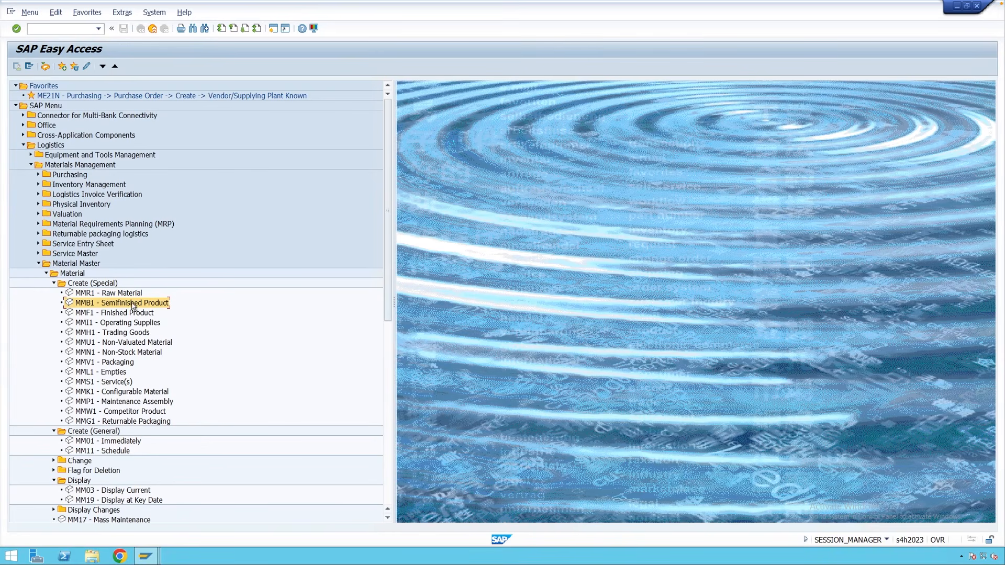
left_click(112, 315)
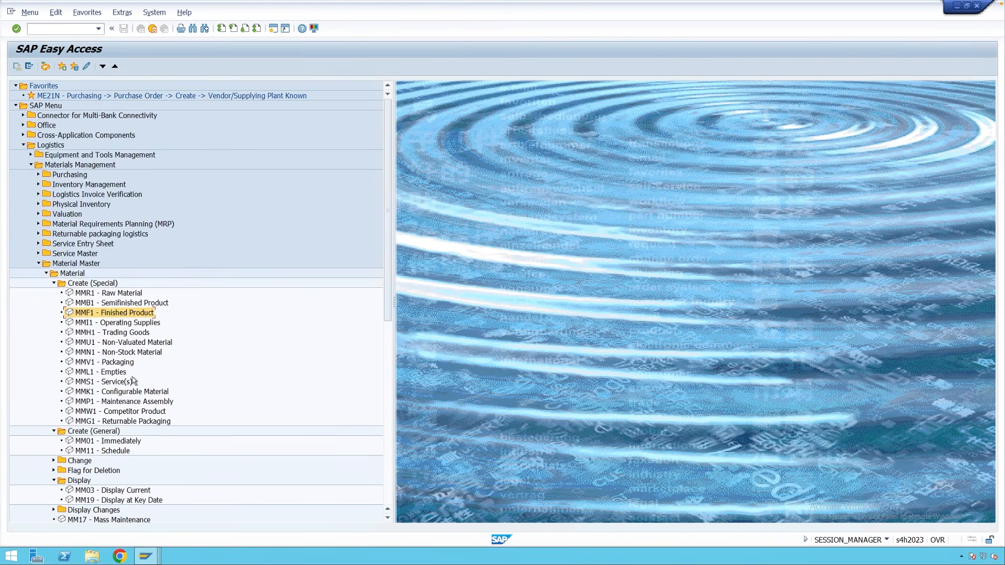
left_click(109, 294)
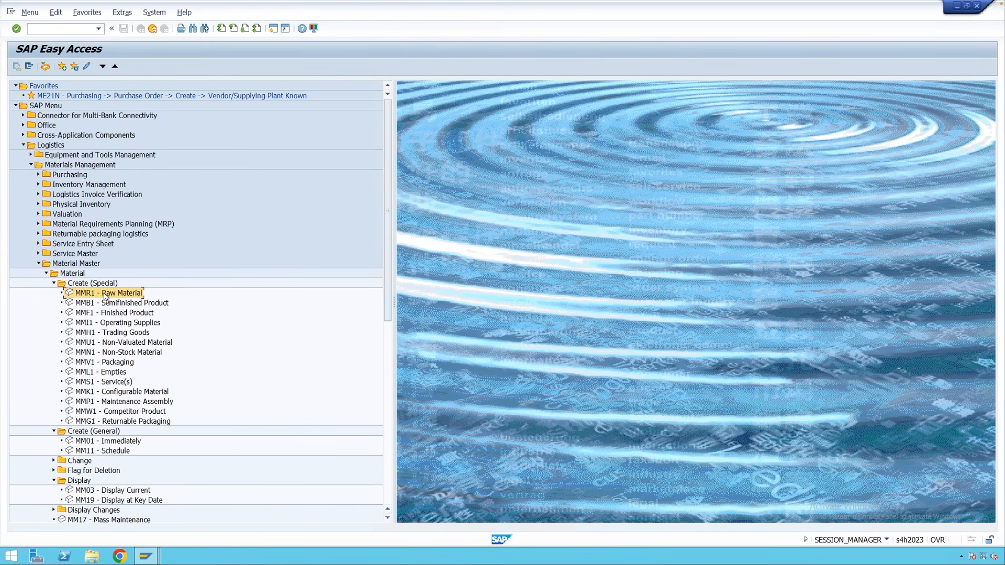
double_click(110, 294)
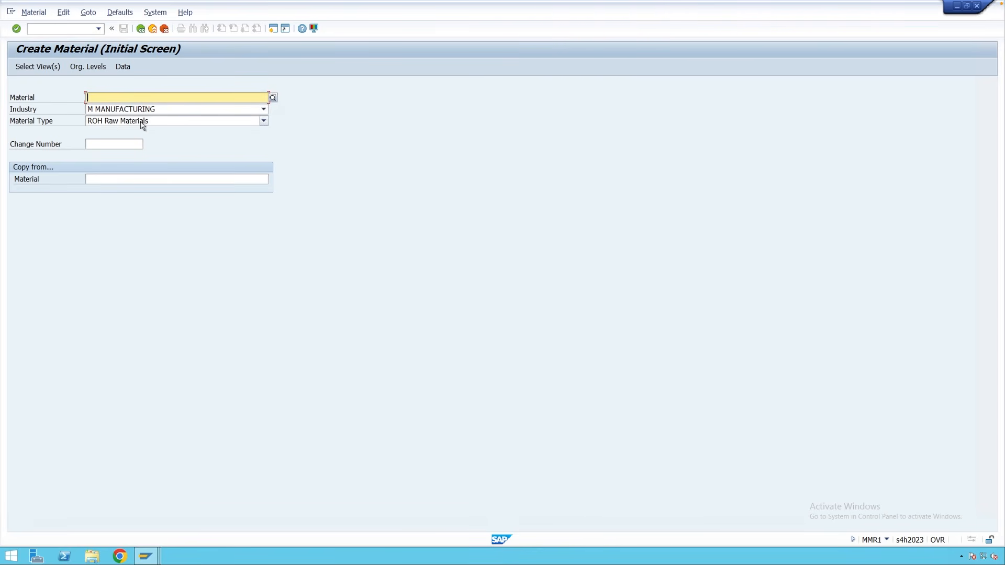
left_click(140, 29)
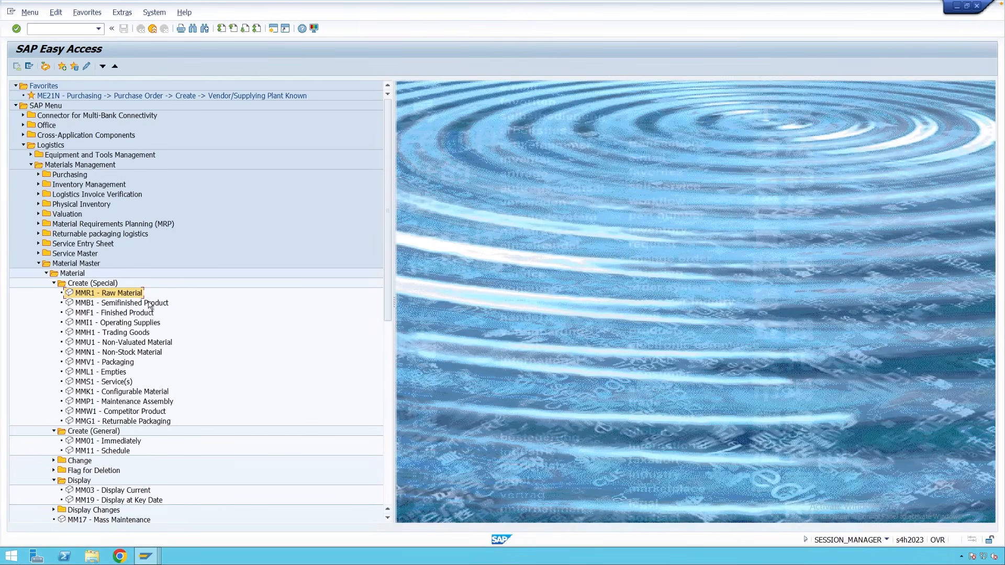
double_click(113, 306)
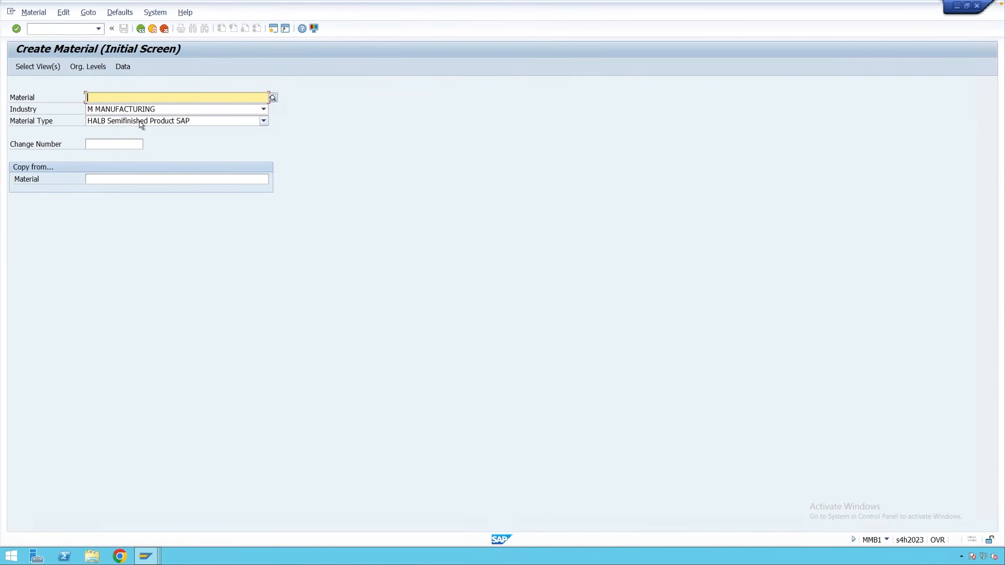
left_click(140, 28)
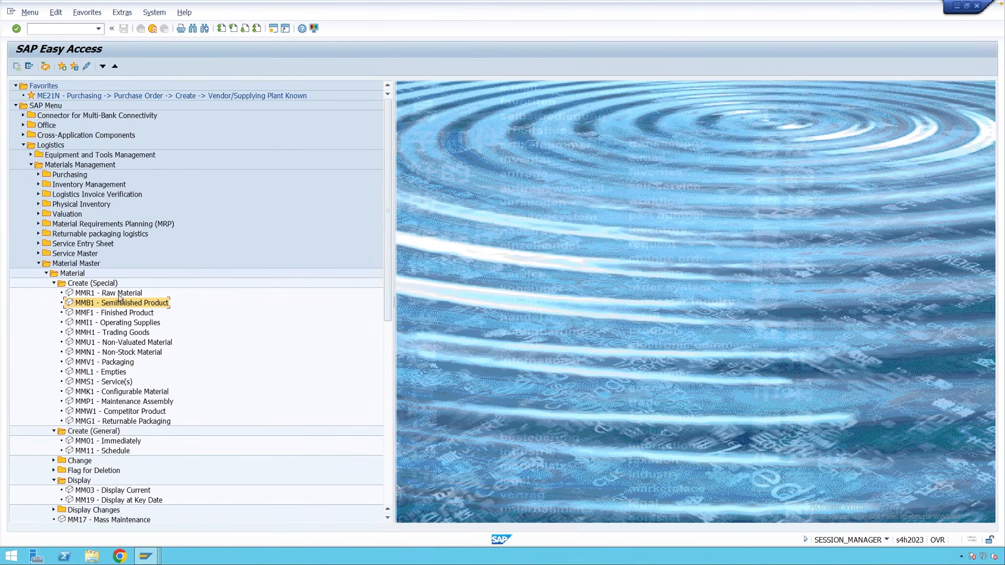
left_click(111, 333)
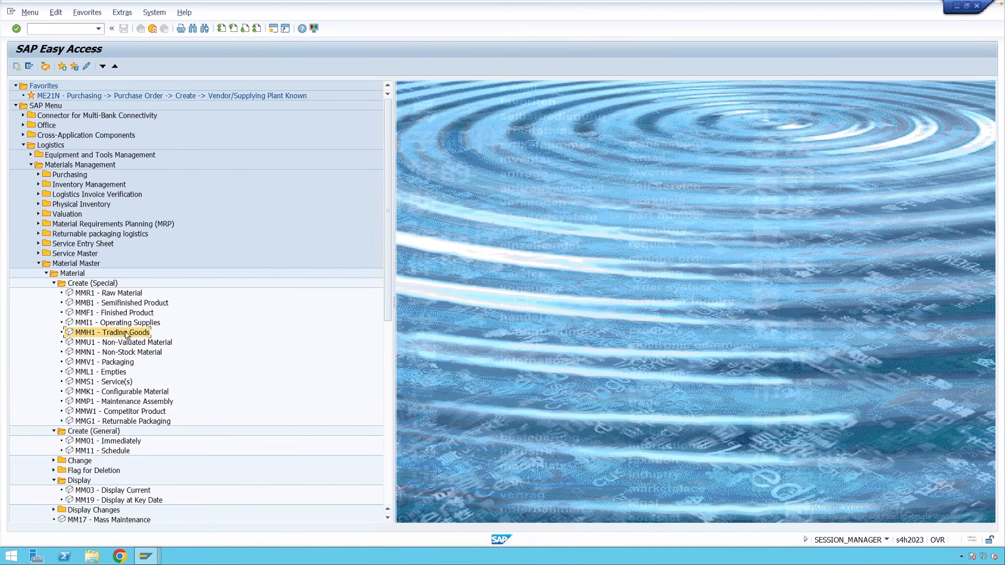
double_click(108, 334)
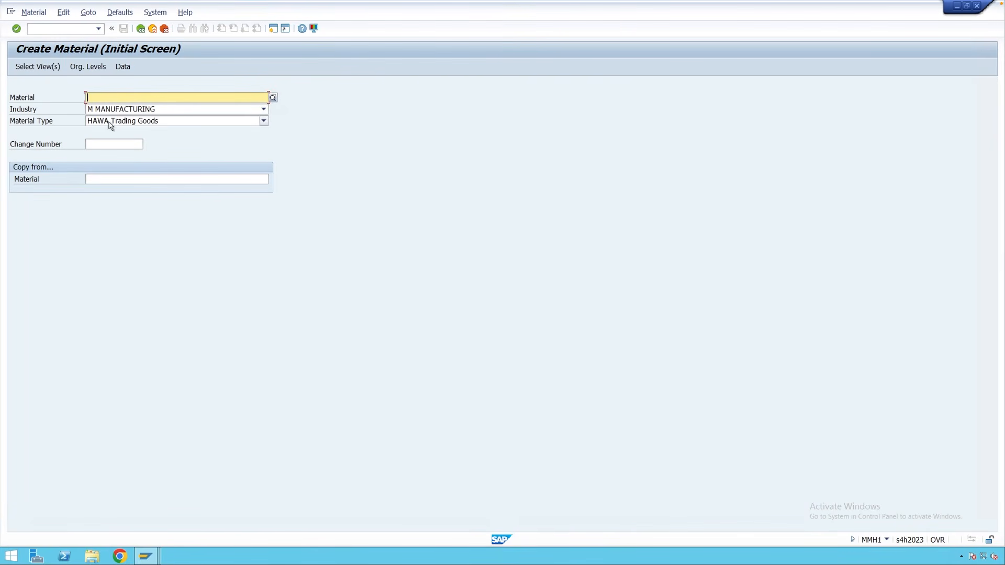
left_click(141, 29)
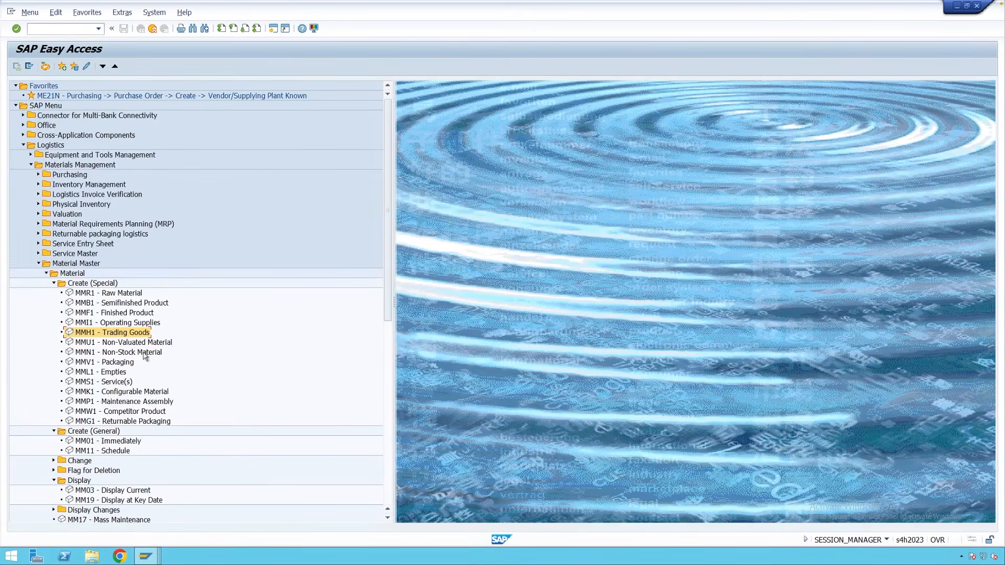
left_click(135, 345)
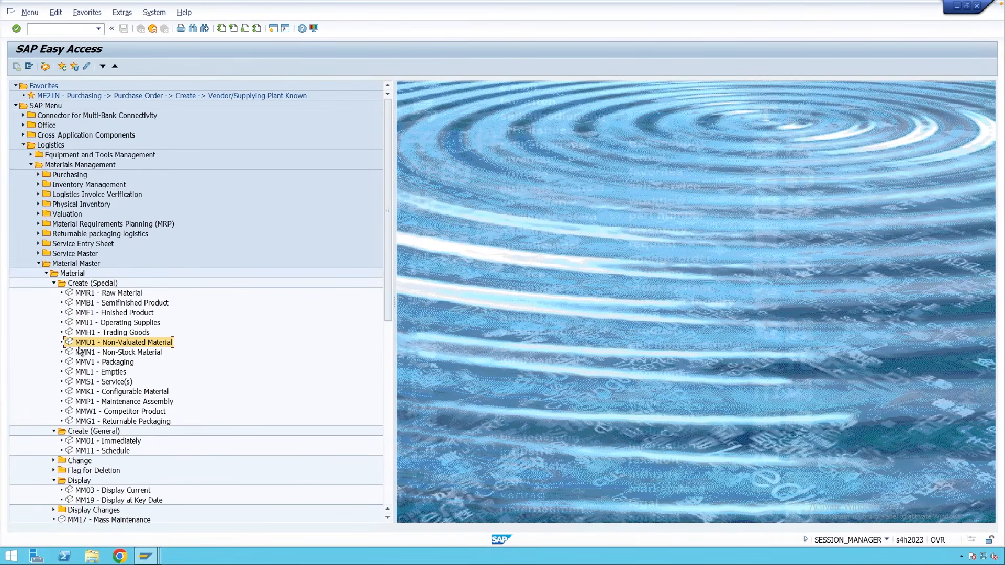
double_click(124, 343)
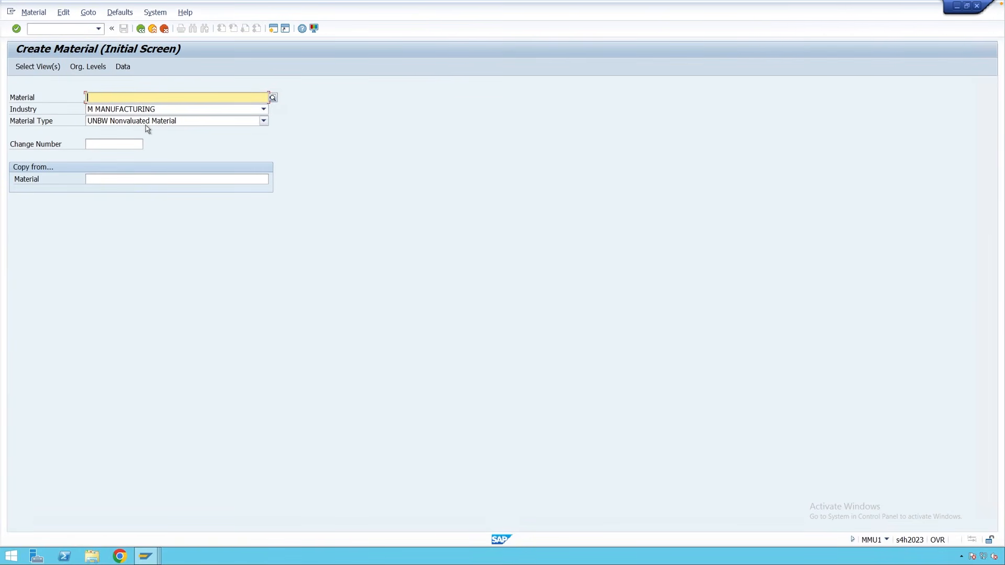
left_click(140, 29)
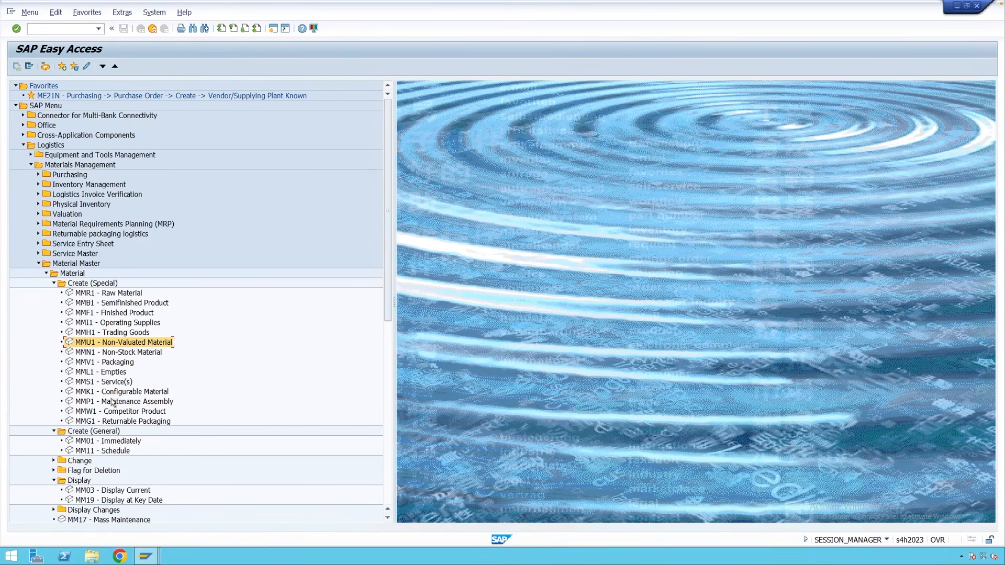
left_click(108, 443)
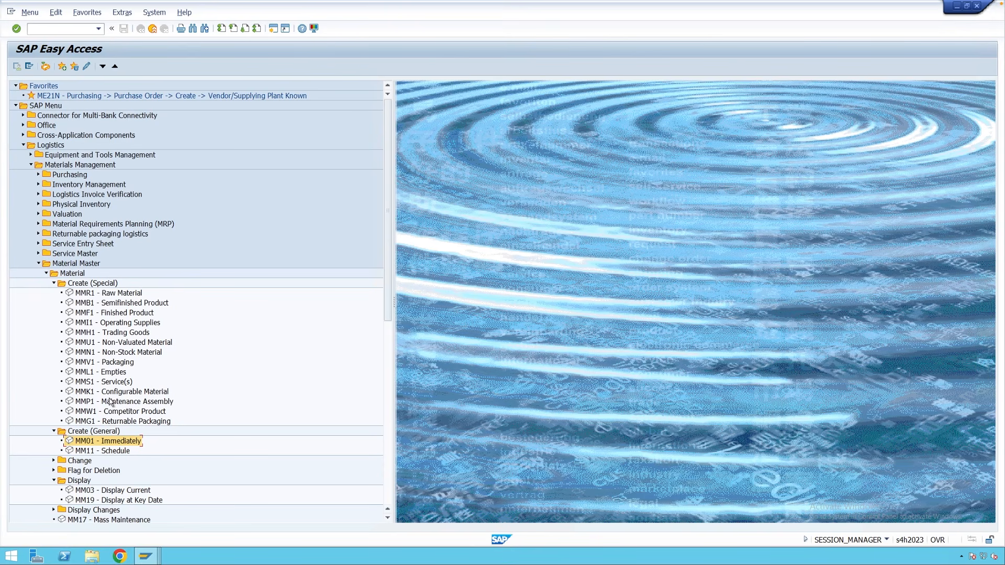
Start the MM02 - Immediately material change transaction from the Easy Access menu.
left_click(53, 461)
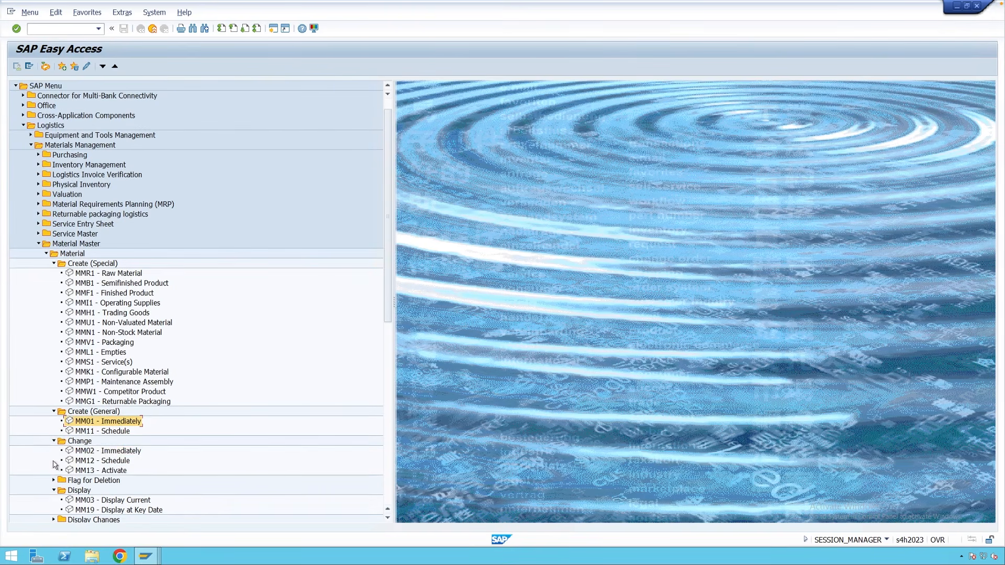
left_click(114, 454)
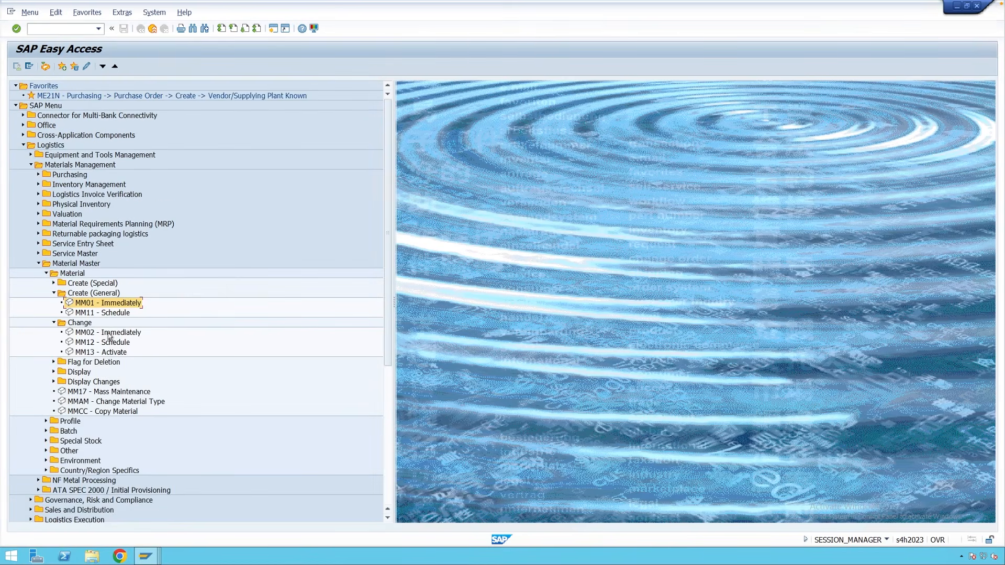
left_click(109, 336)
double_click(109, 336)
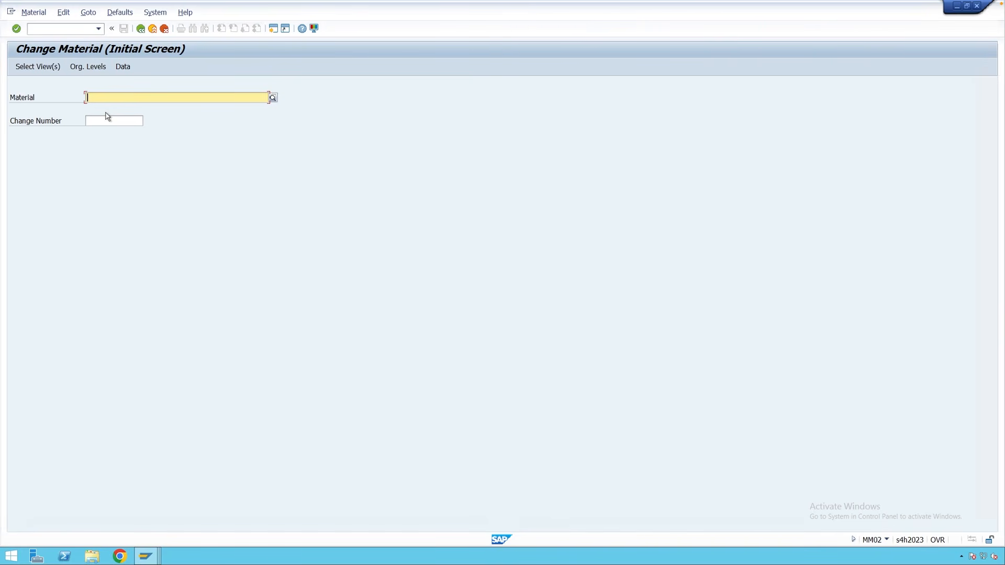
Open material 9768049 with only the Basic Data 1 view selected.
type("9768049")
key("Return")
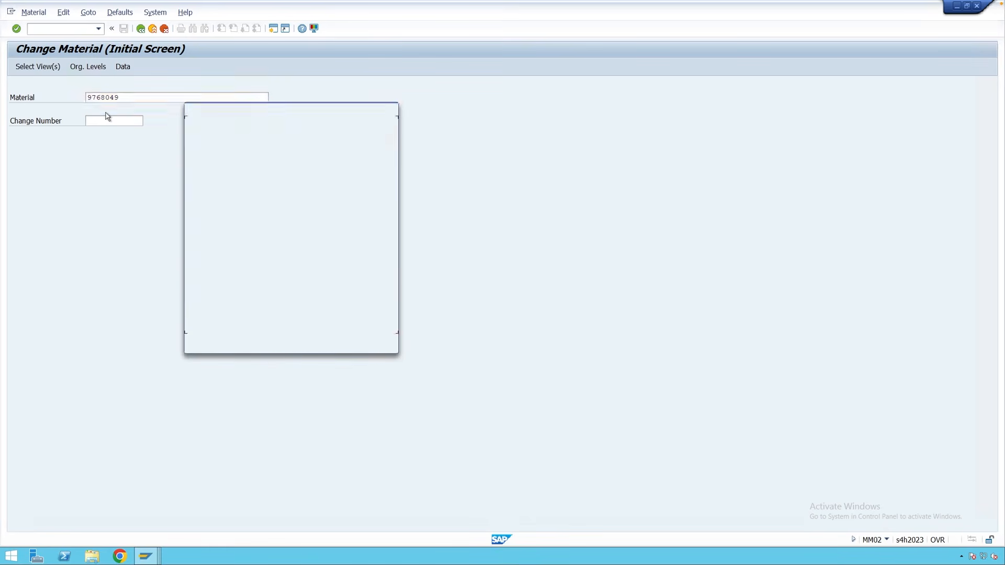
left_click(194, 139)
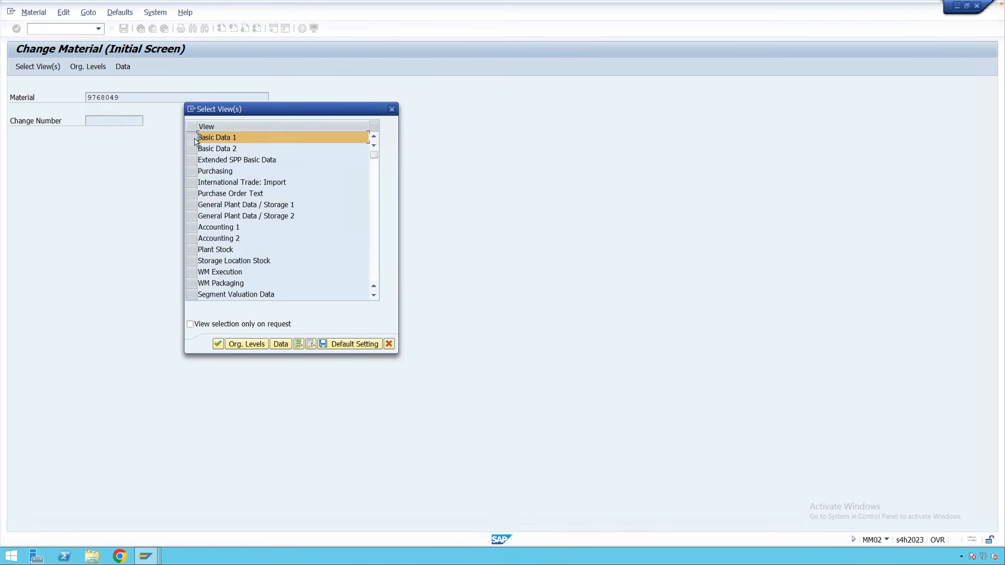
left_click(193, 139)
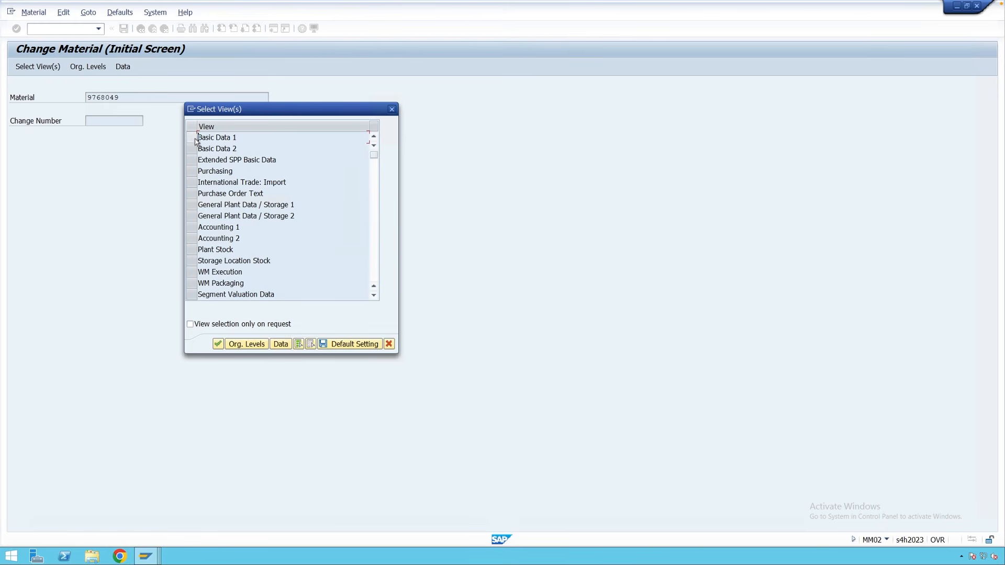
left_click(194, 139)
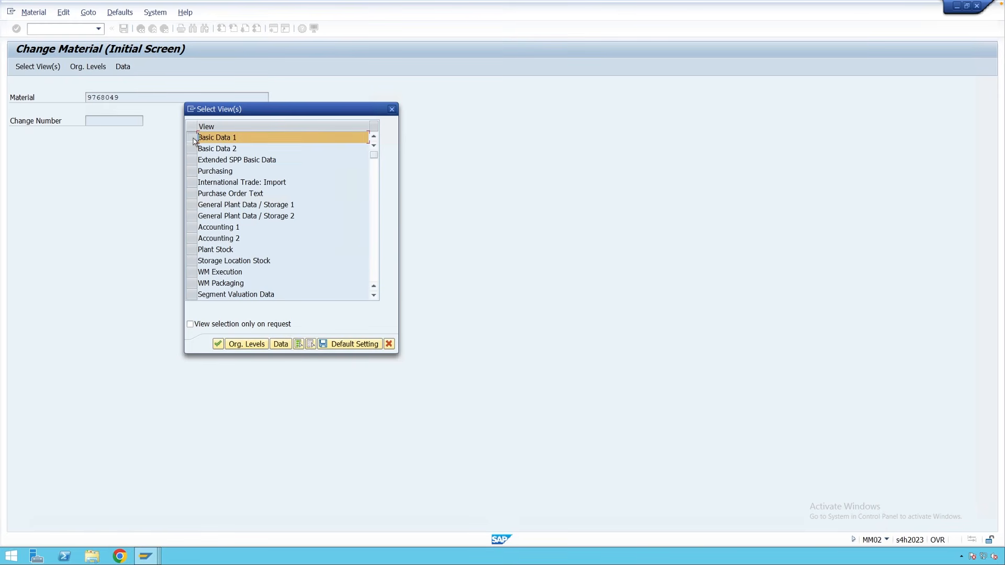
key("Return")
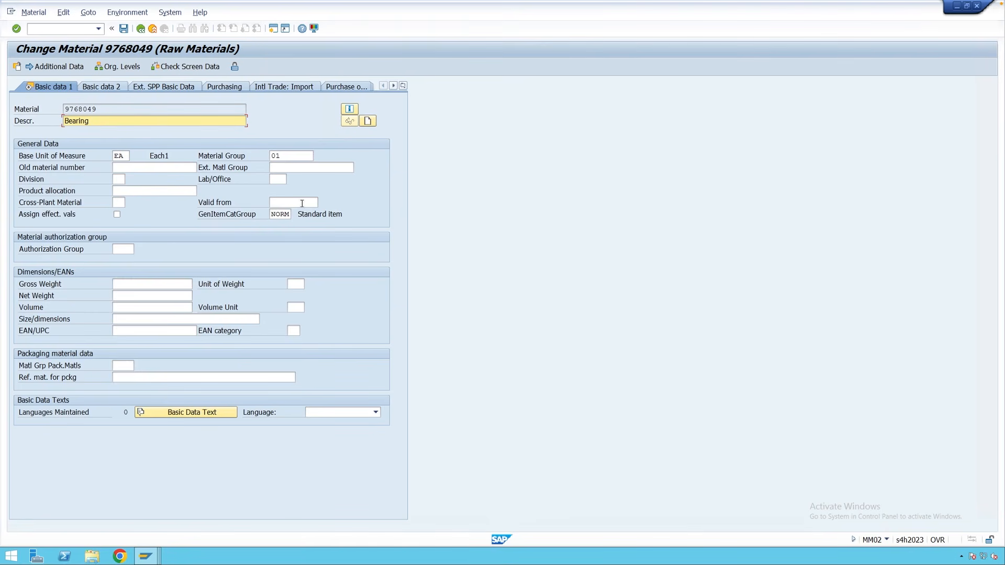
left_click(122, 156)
left_click(312, 156)
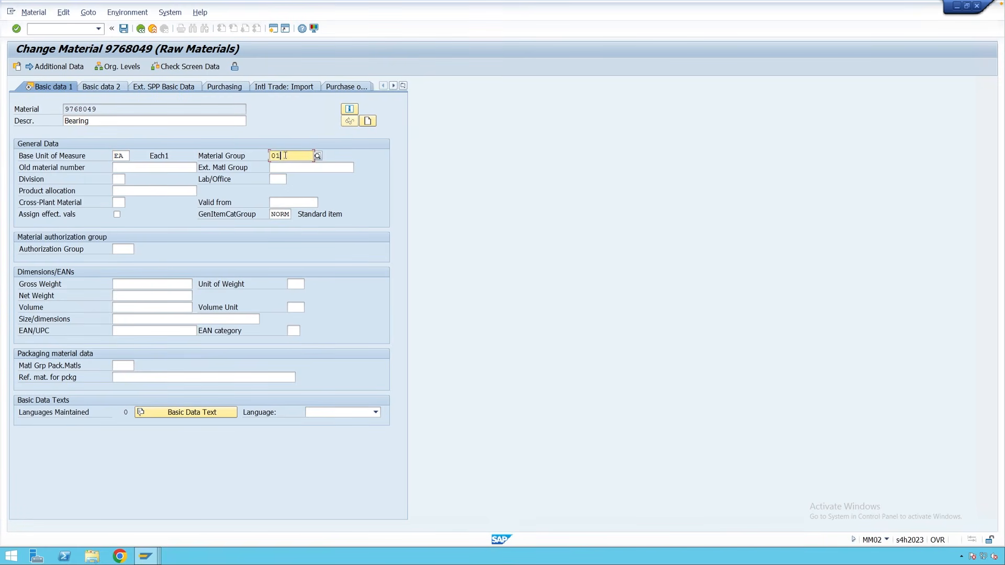
left_click(94, 121)
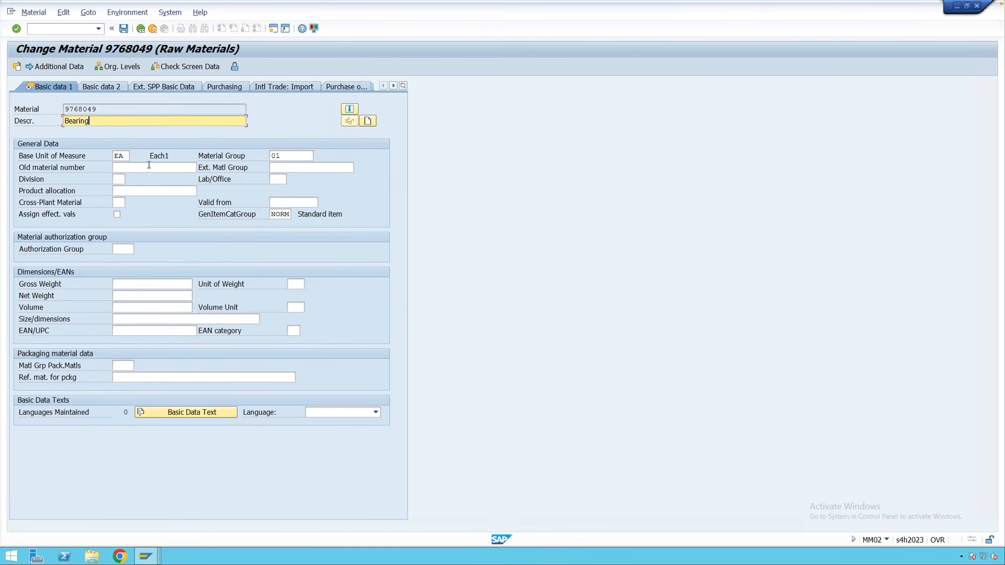
left_click_drag(124, 156, 112, 157)
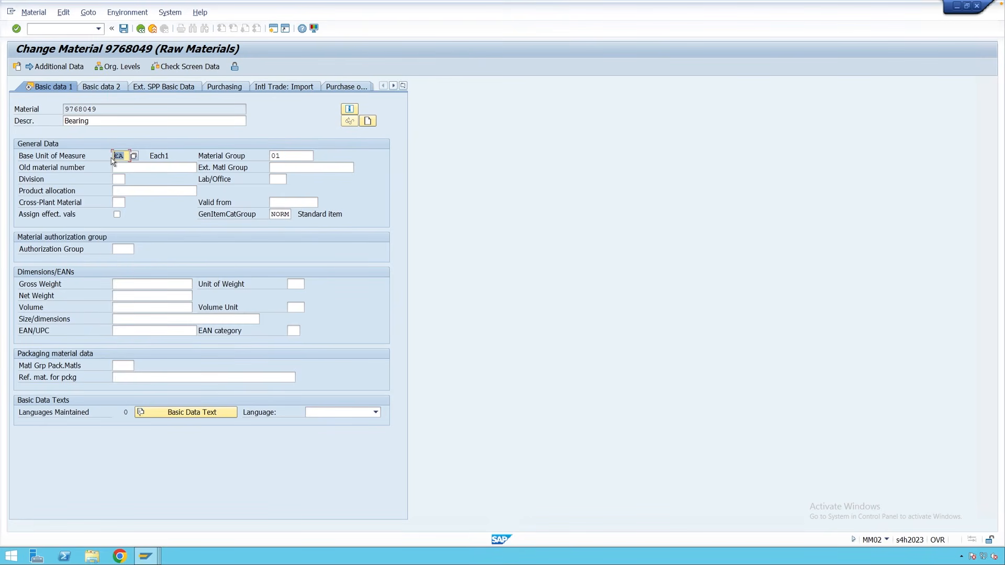
left_click(125, 155)
Show the Purchasing view for plant M001.
left_click(225, 87)
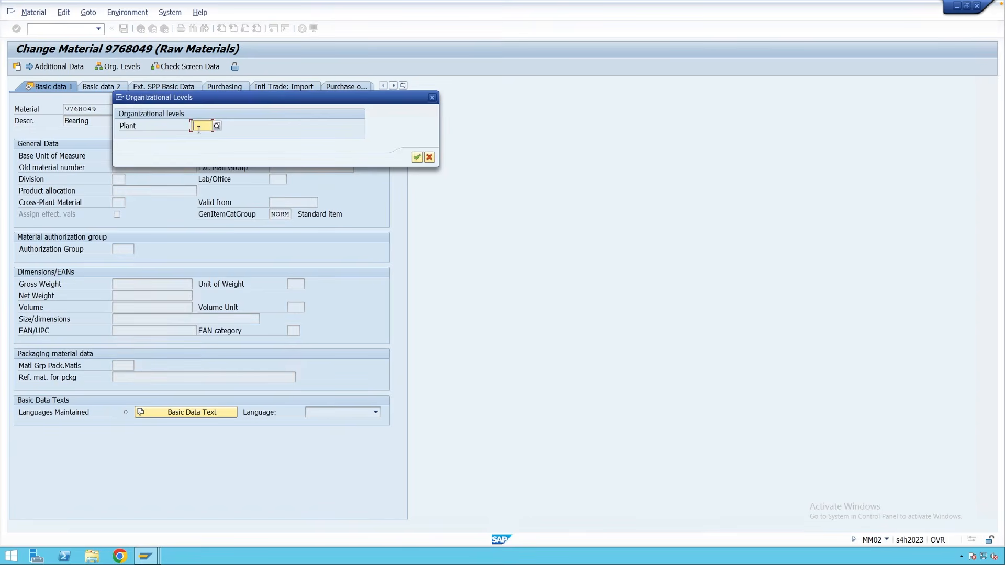
type("M001")
key("Return")
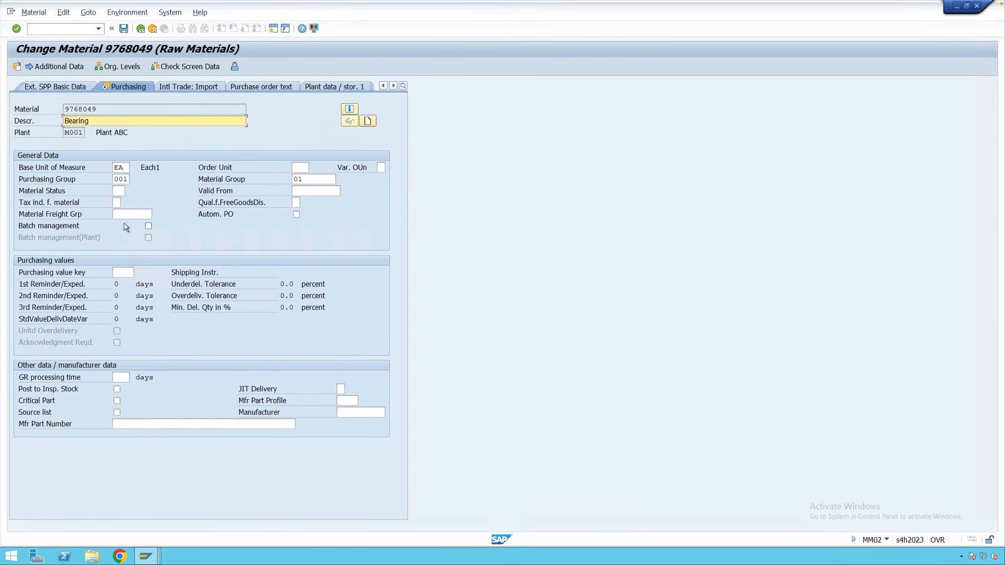
Show the Plant data / stor. 1 view for storage location 0001.
left_click(336, 87)
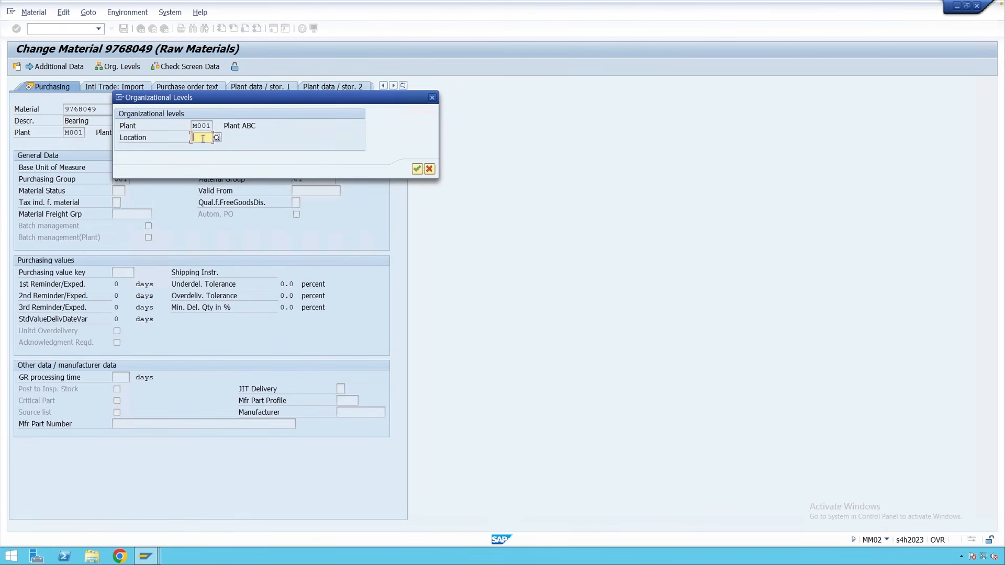
type("0001")
key("Return")
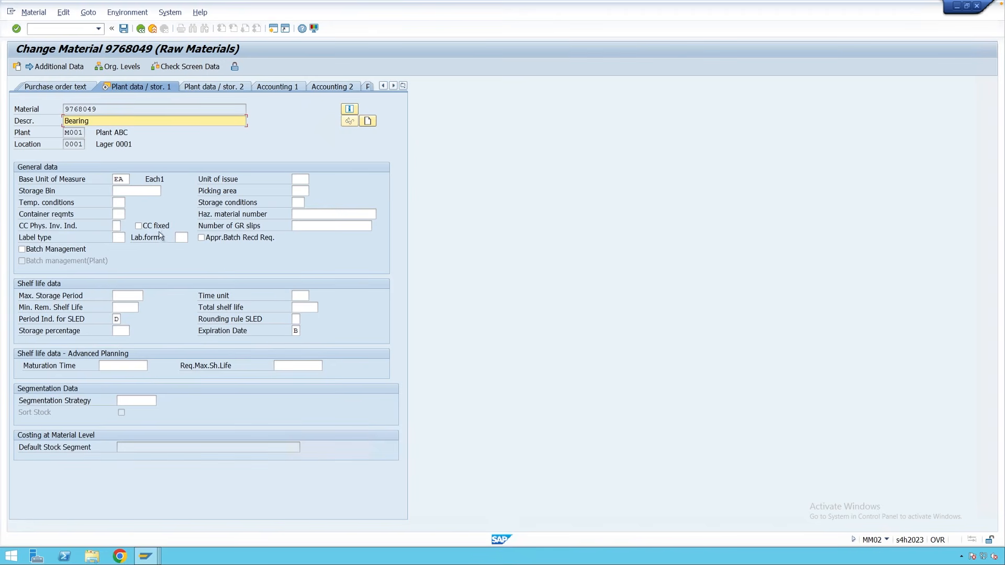
Switch to Accounting 1 and check valuation class 3000 and base unit EA.
left_click(277, 87)
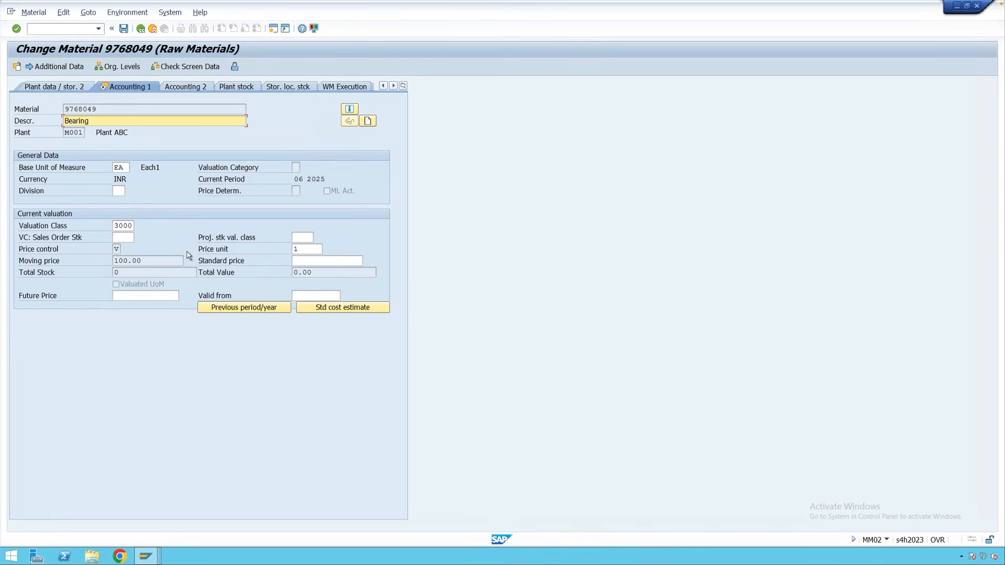
left_click(131, 225)
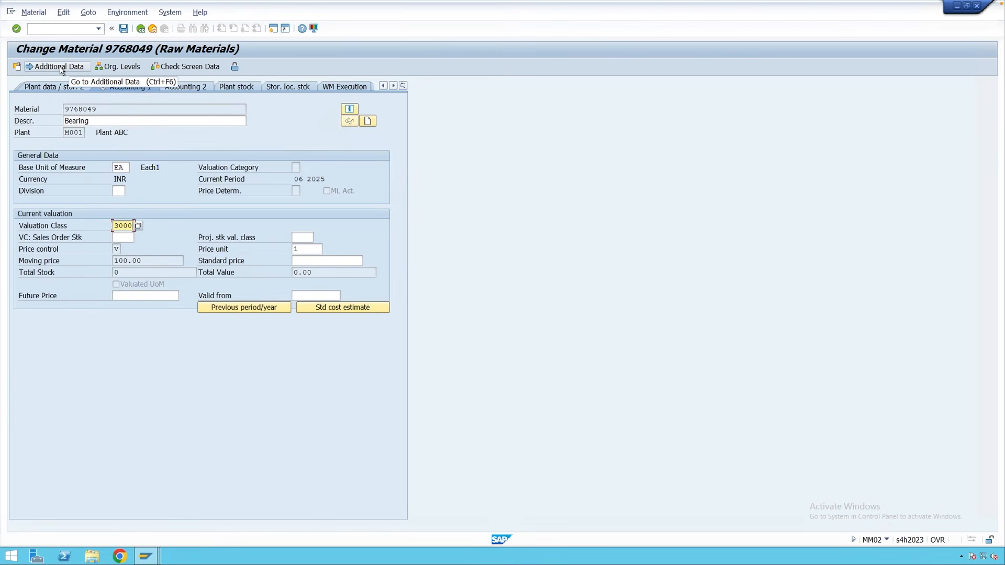
left_click(125, 168)
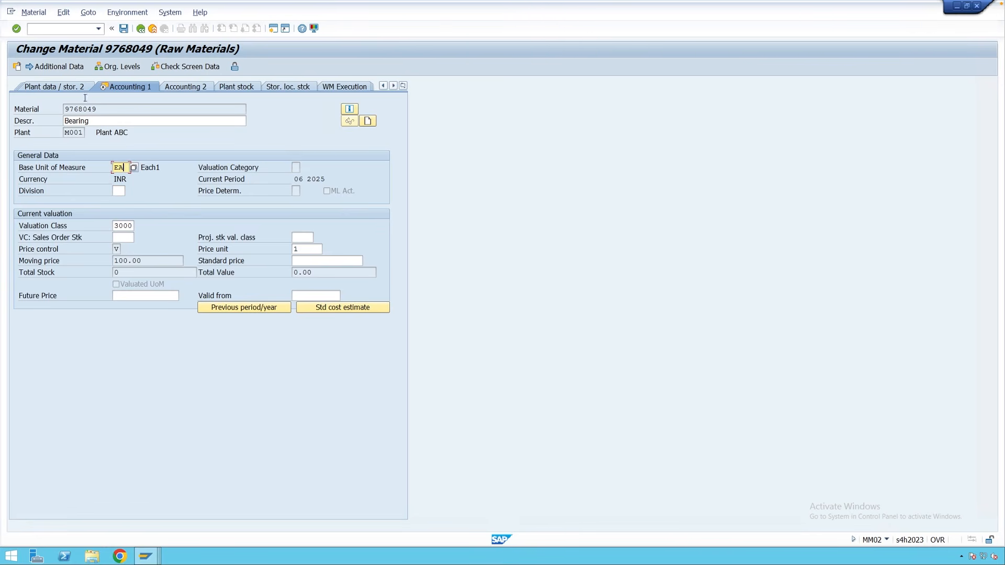
Open Additional Data and inspect the EN 'Bearing' description and the empty second row.
left_click(60, 68)
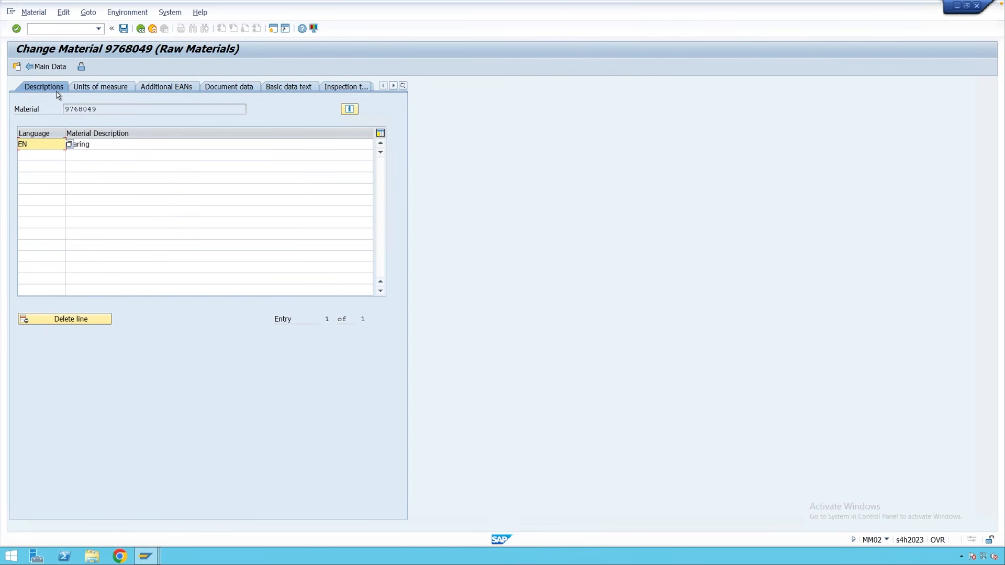
left_click(105, 147)
left_click(35, 147)
left_click(36, 156)
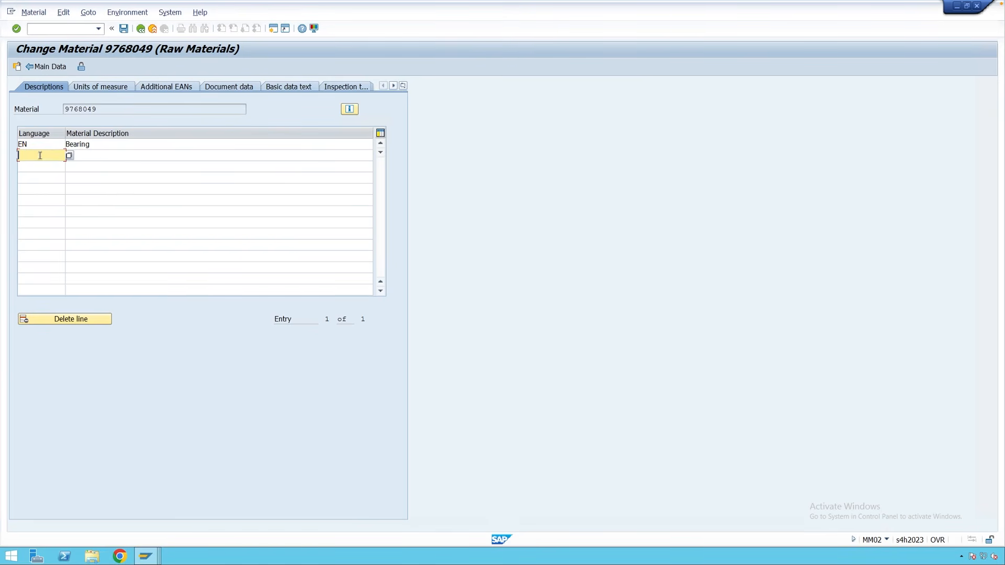
left_click(88, 155)
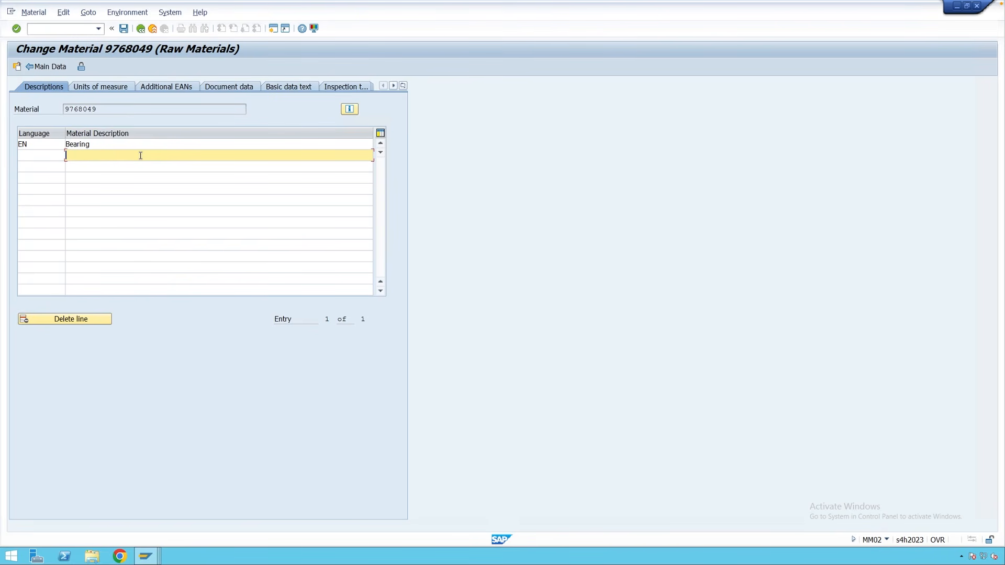
left_click(44, 155)
left_click(107, 156)
Add unit CAR with X=1 and Y=10 EA on Units of measure, then view Basic data text.
left_click(102, 88)
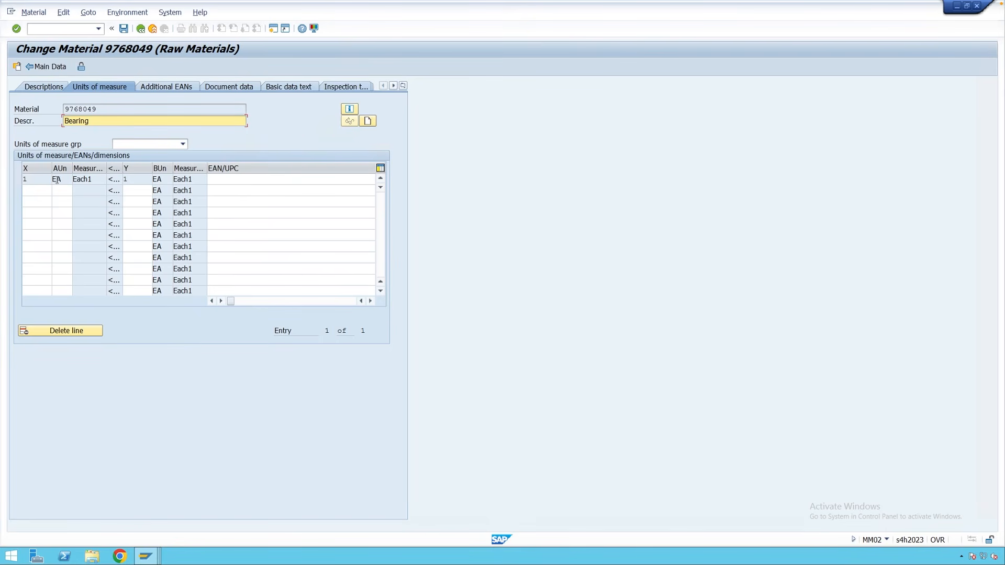
double_click(52, 179)
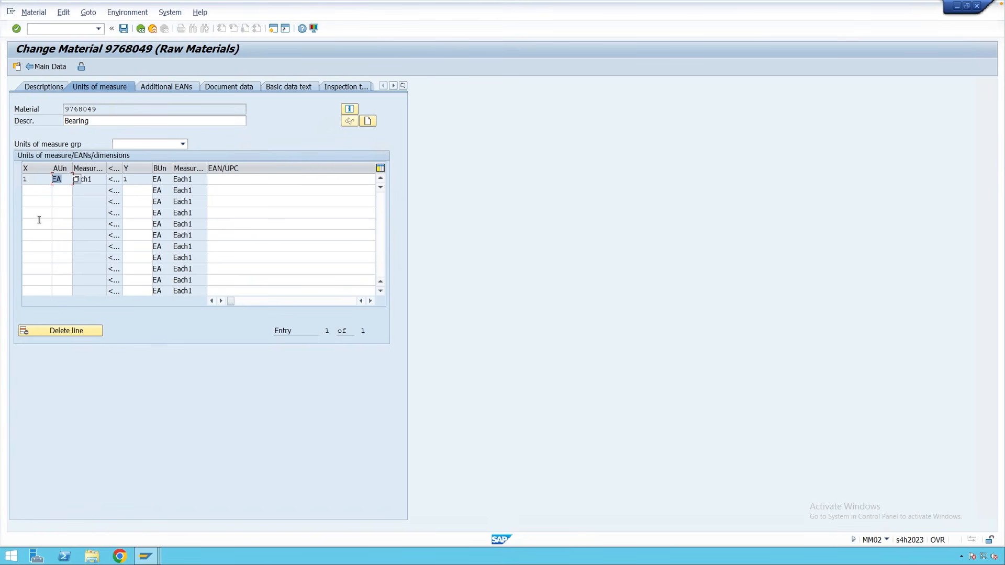
left_click(38, 194)
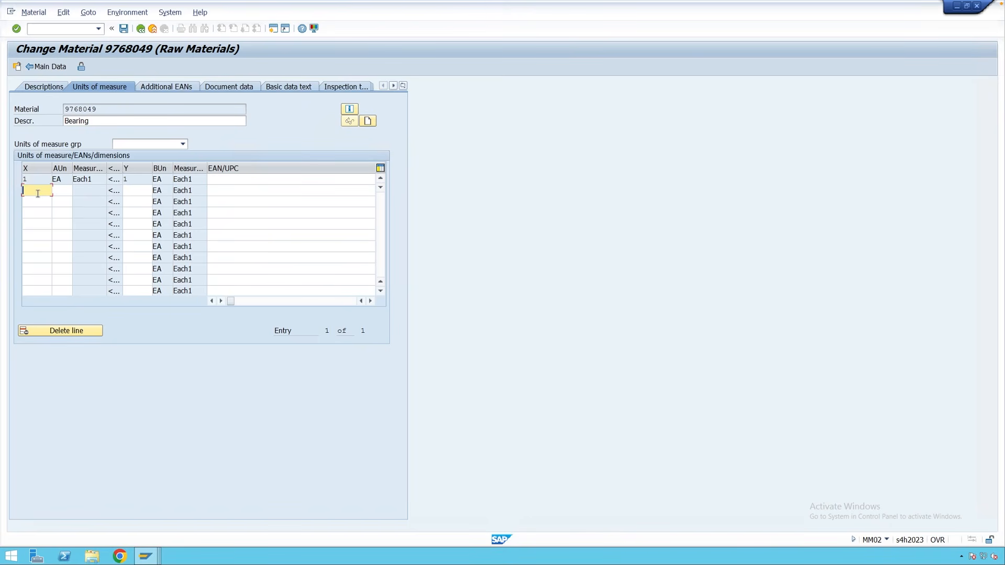
type("1")
left_click(59, 191)
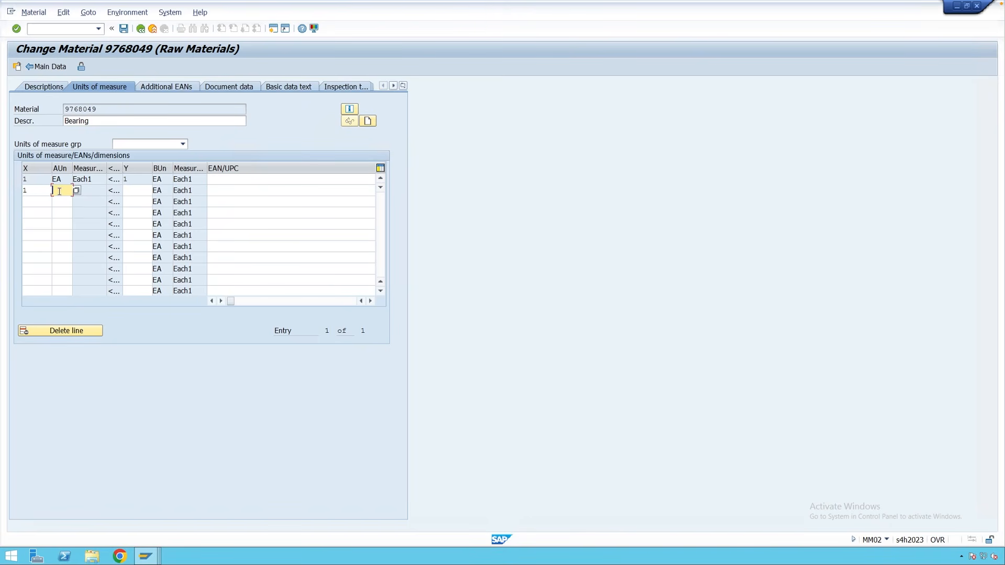
type("car")
left_click(134, 191)
type("10")
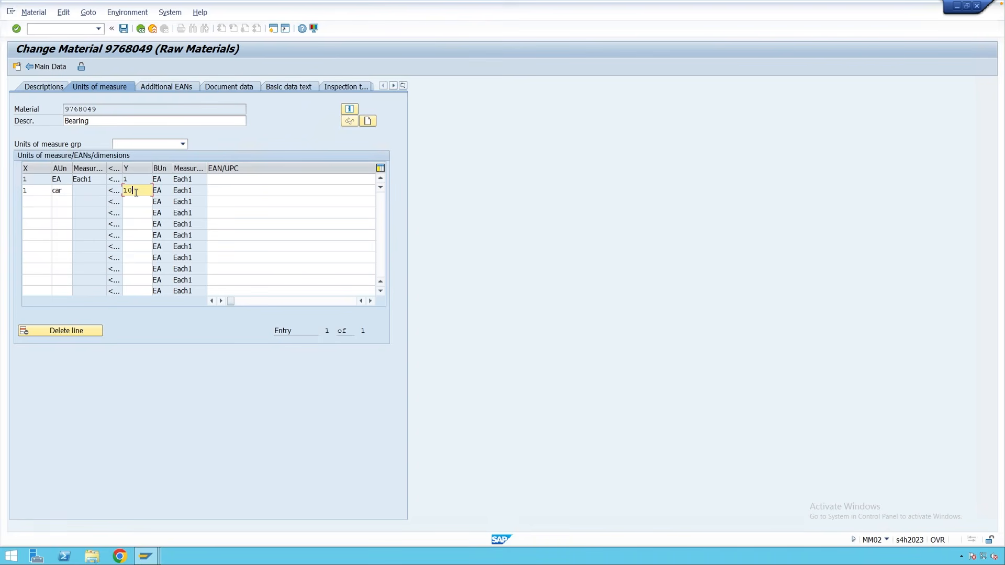
key("Return")
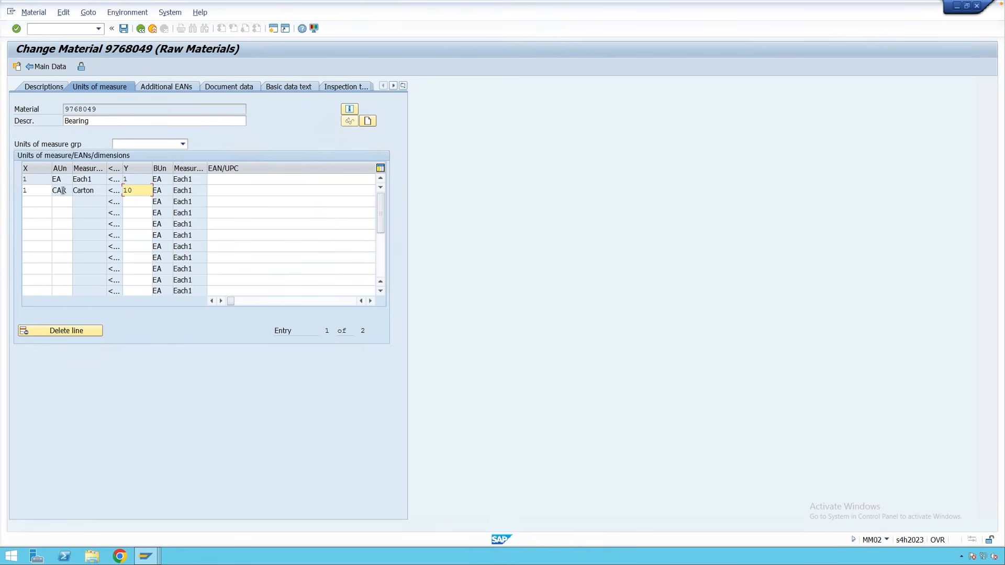
left_click(76, 121)
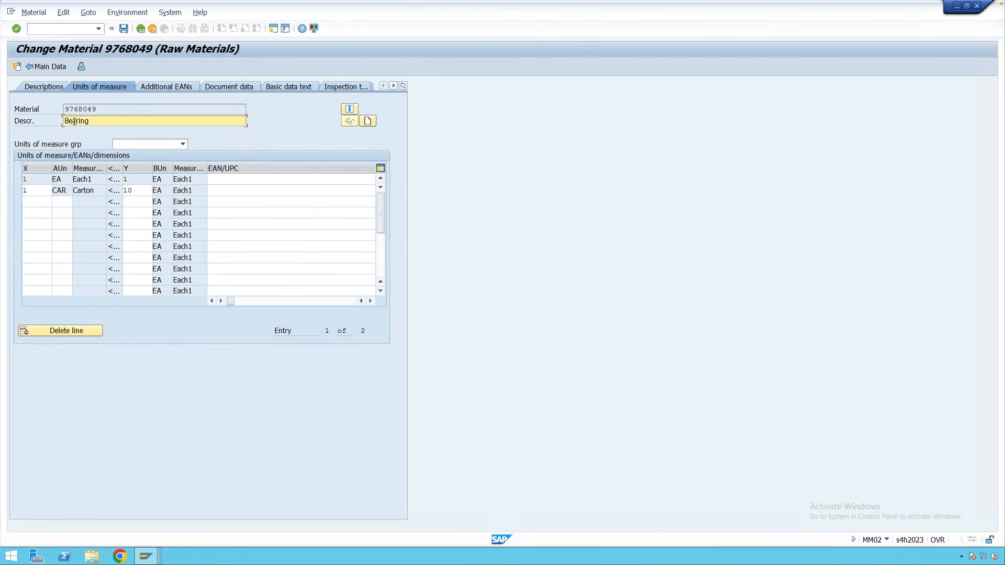
left_click(289, 87)
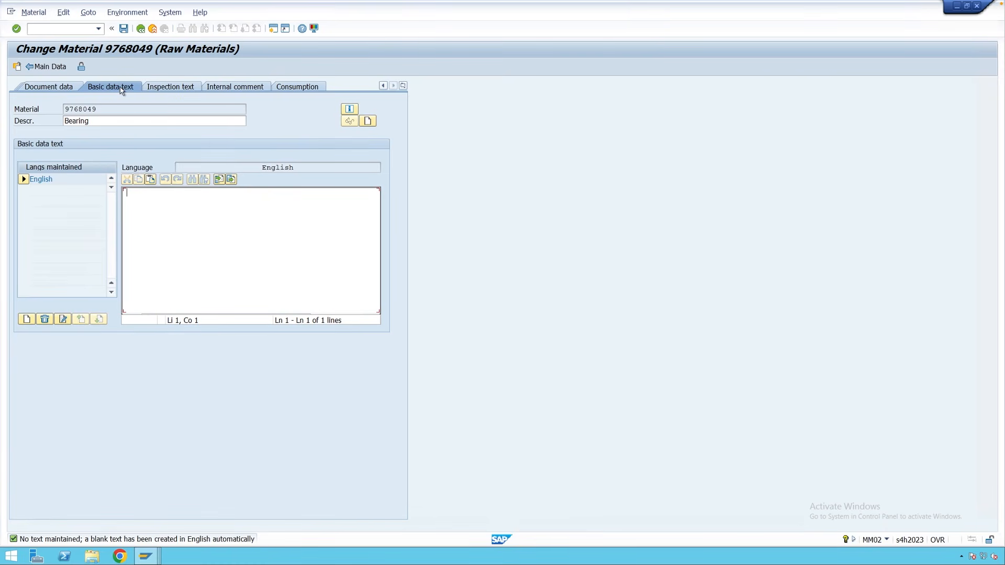
Look through the Inspection text, Internal comment and Consumption tabs, then return to Main Data.
left_click(174, 89)
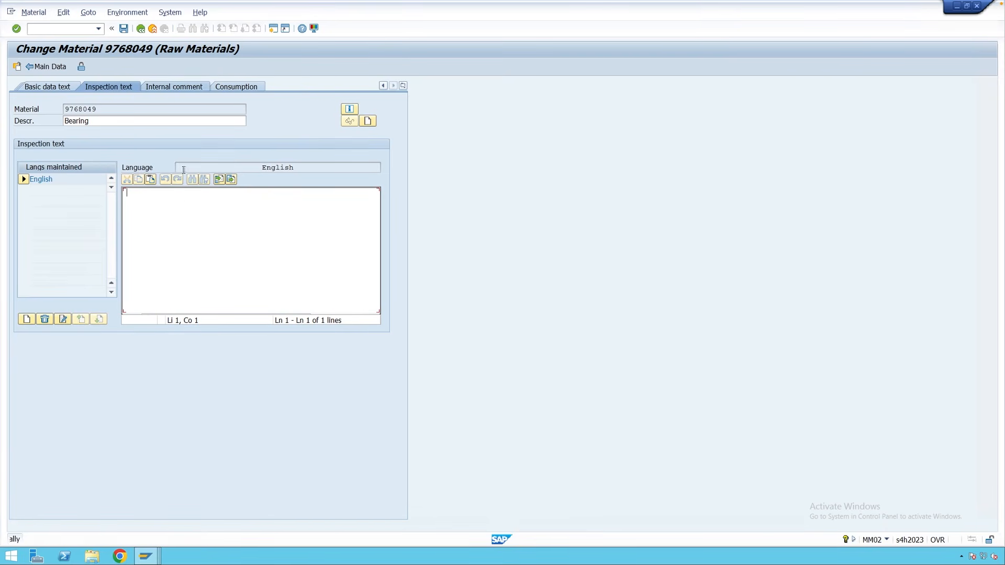
left_click(175, 205)
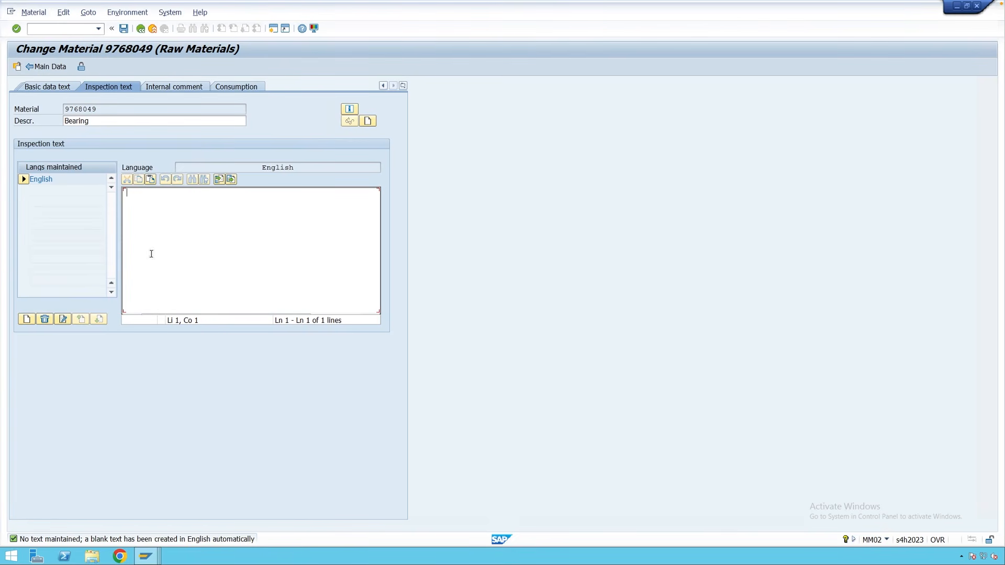
left_click(188, 89)
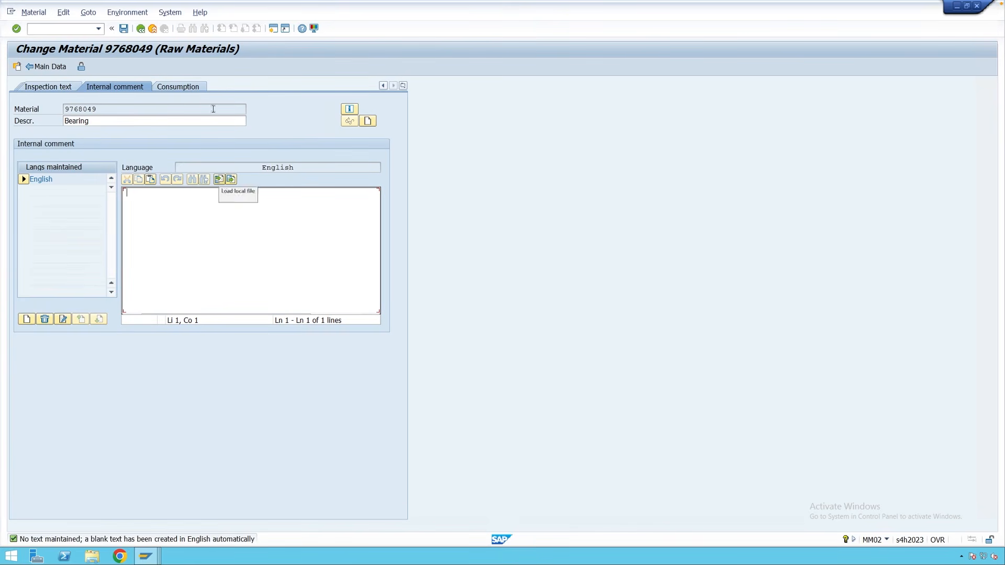
left_click(189, 89)
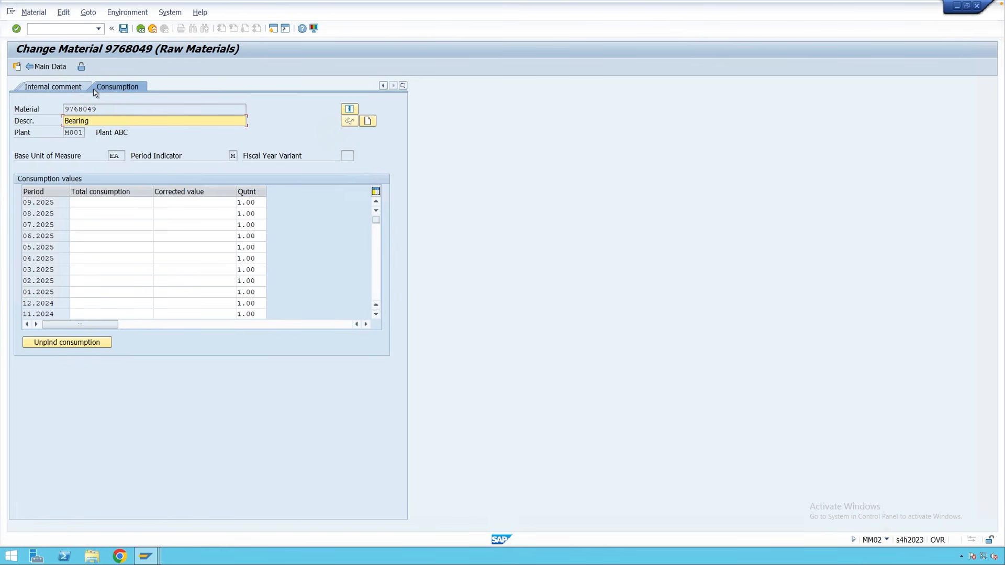
left_click(48, 67)
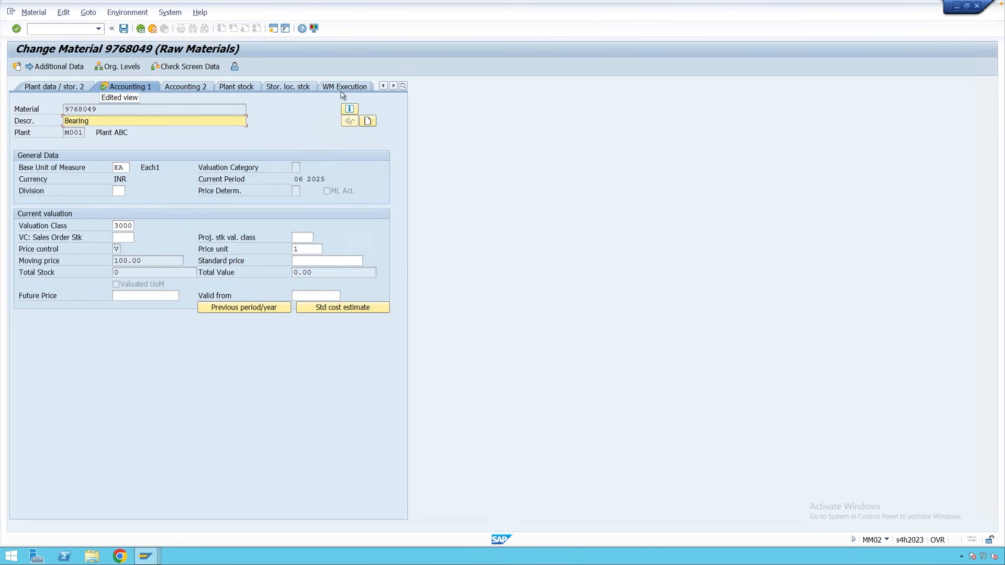
Go to the Additional Data view and save material 9768049's changes.
left_click(403, 85)
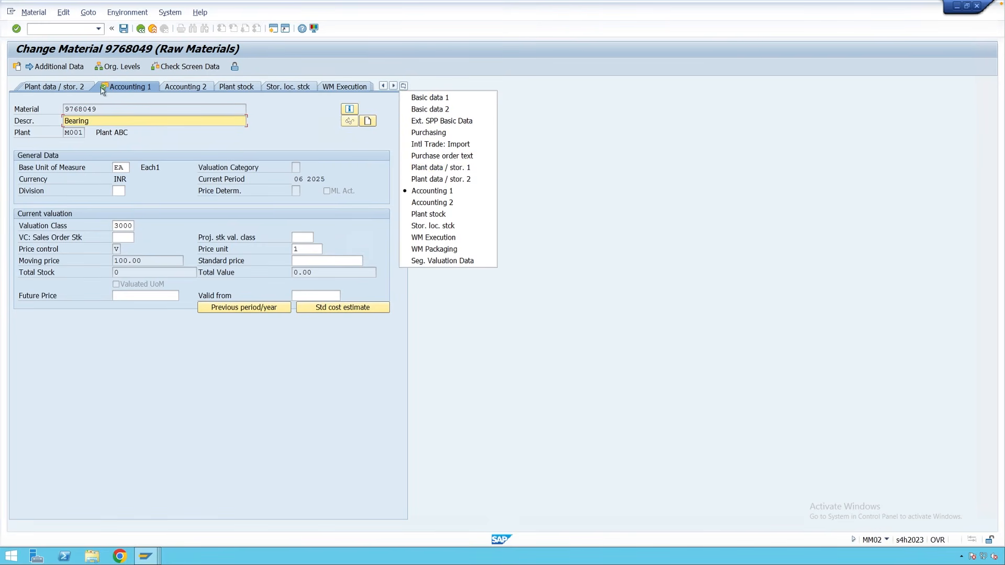
left_click(66, 69)
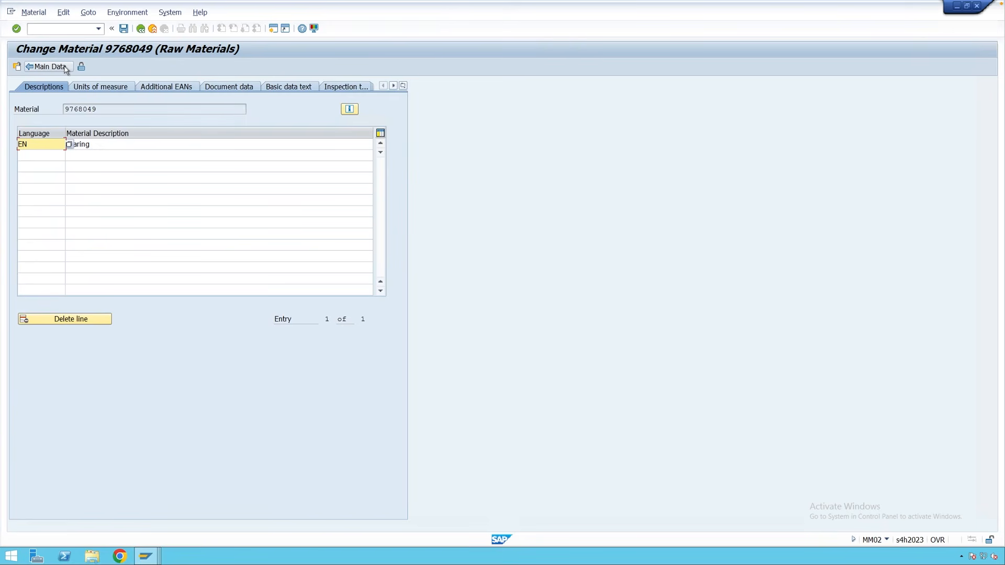
left_click(123, 28)
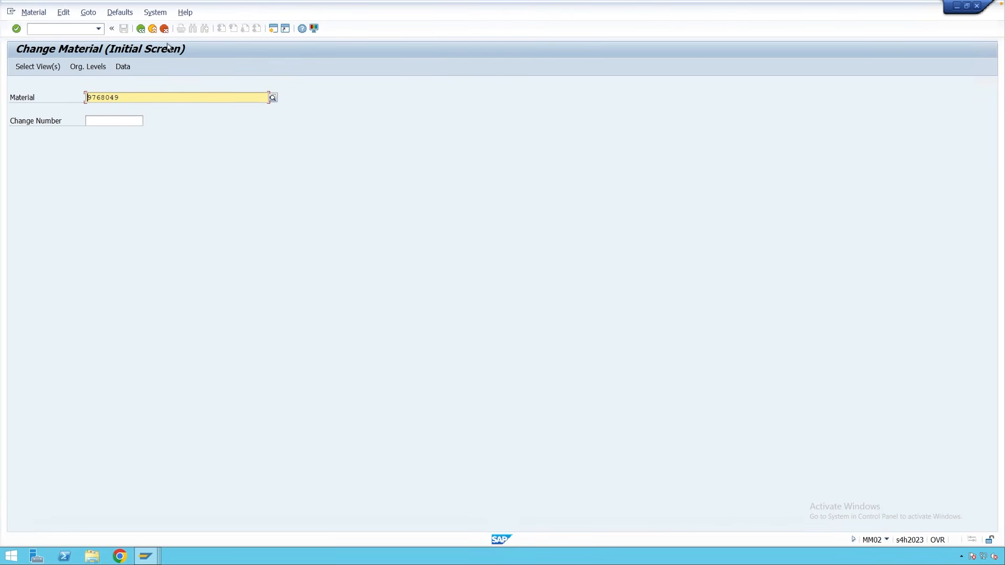
Leave MM02 and start MM01 (Create Material) for material 9768049.
left_click(153, 28)
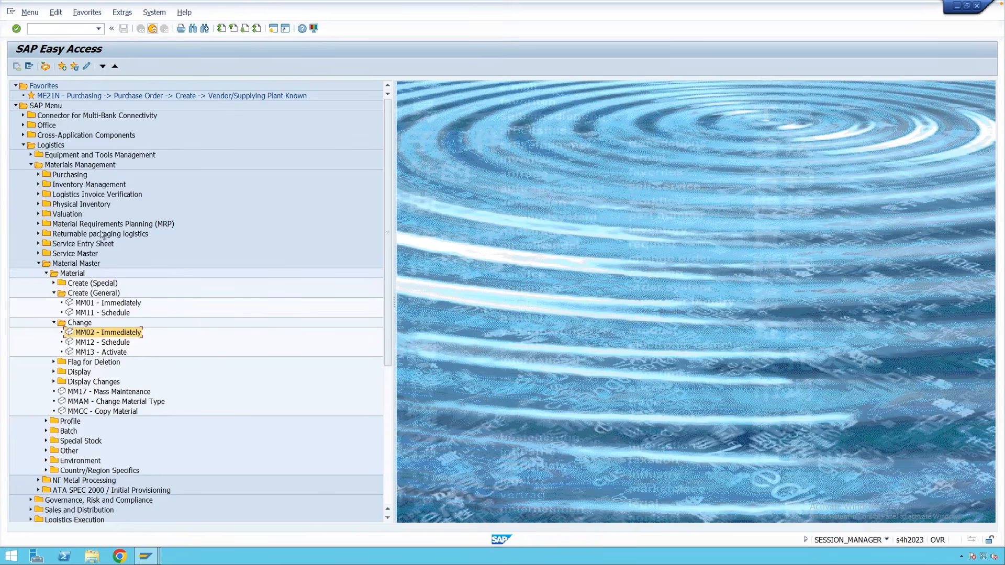
double_click(94, 305)
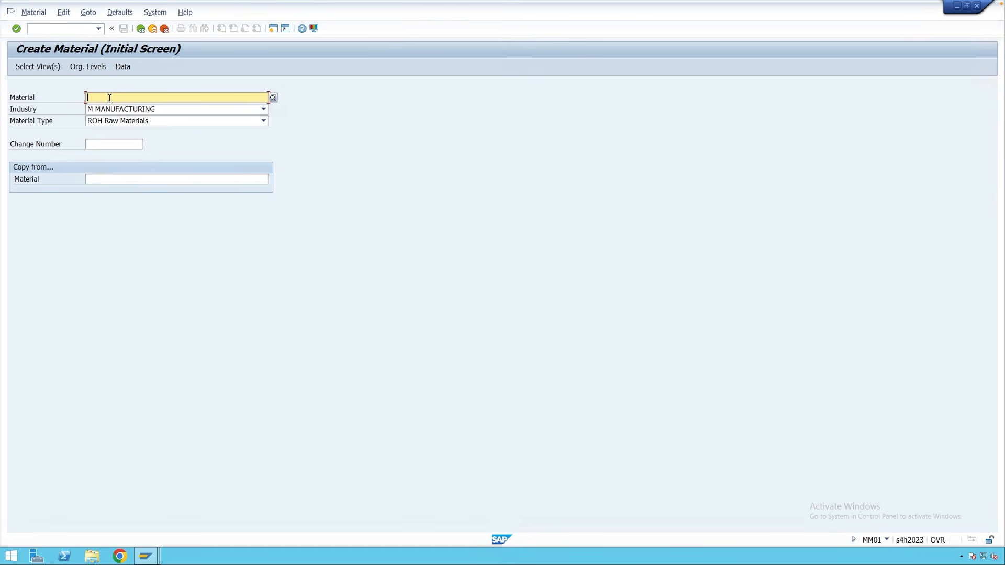
type("9768049")
key("Return")
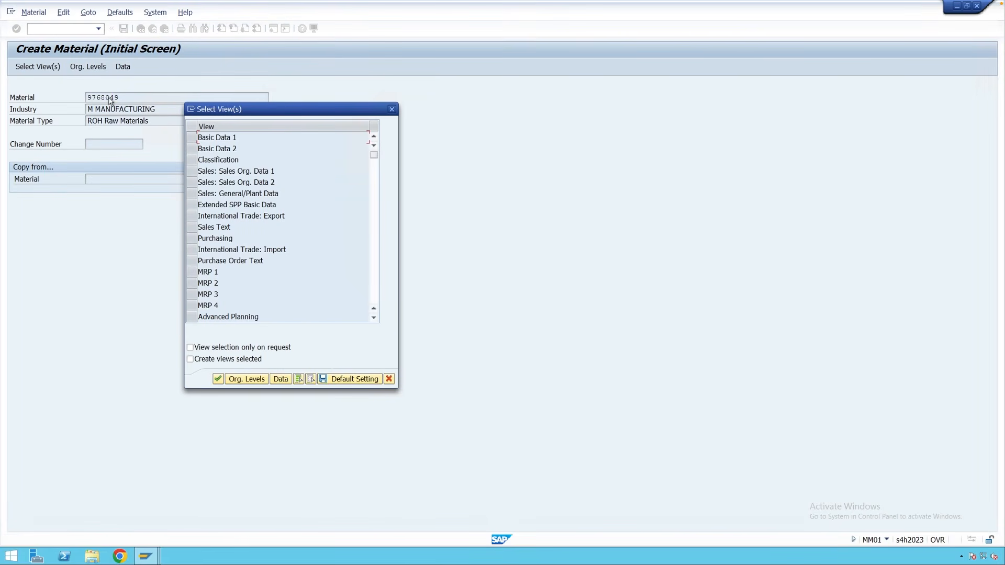
Select the MRP 1, MRP 2, MRP 3 and MRP 4 views and confirm.
left_click(189, 270)
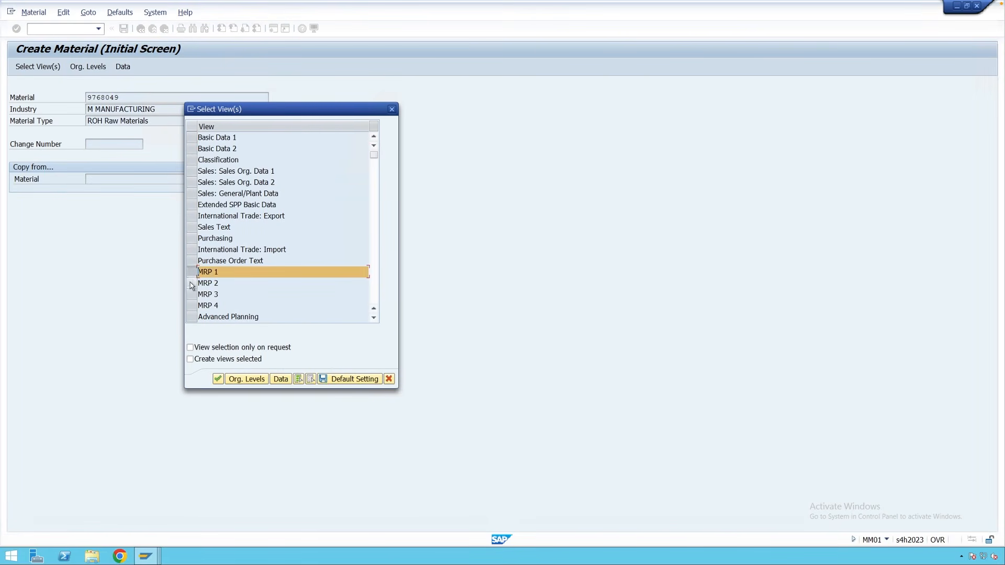
left_click(190, 283)
left_click(190, 294)
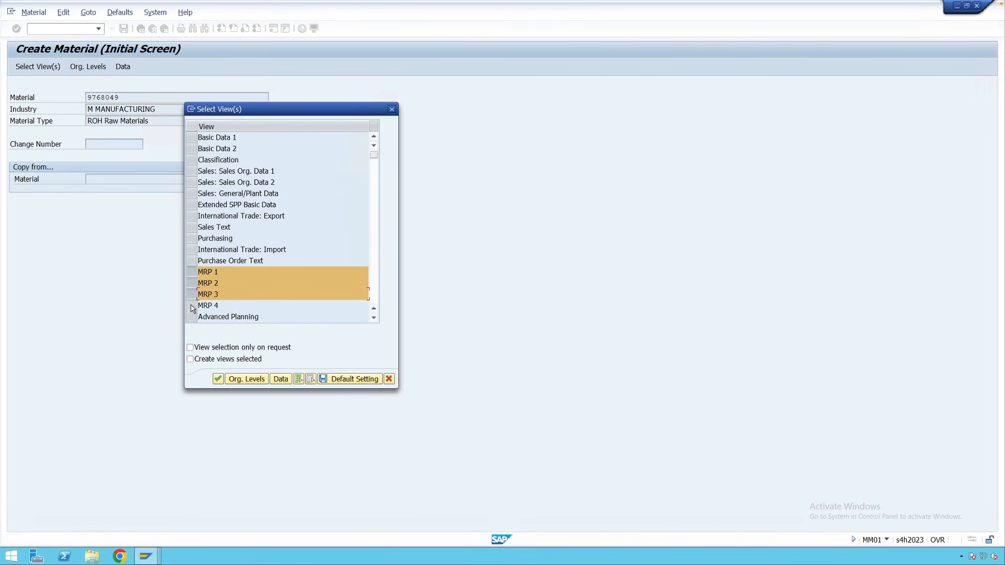
left_click(191, 306)
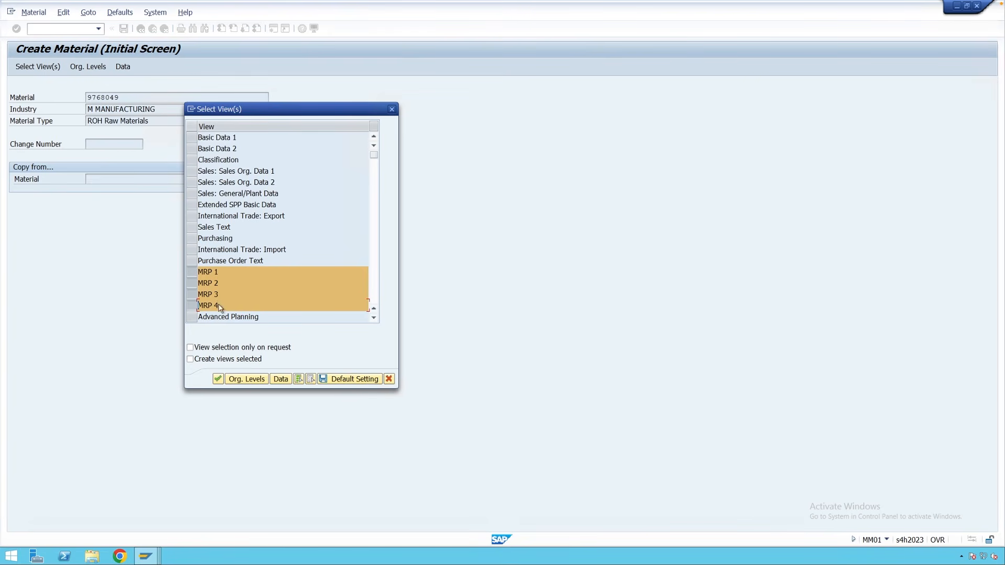
key("Return")
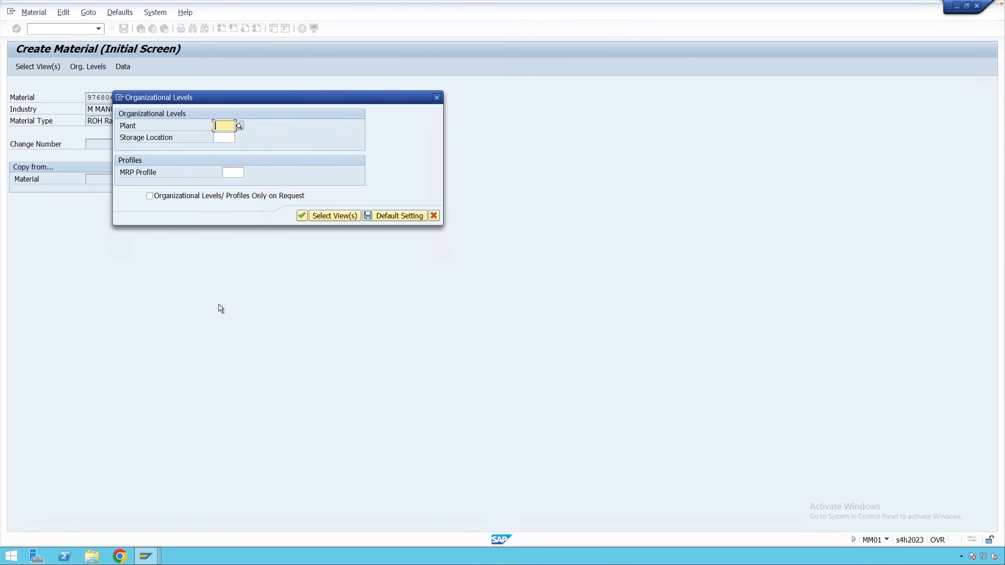
Enter plant M001 as the organizational level and continue to the MRP 1 view.
left_click(227, 139)
left_click(233, 171)
left_click(228, 125)
type("m001")
key("Return")
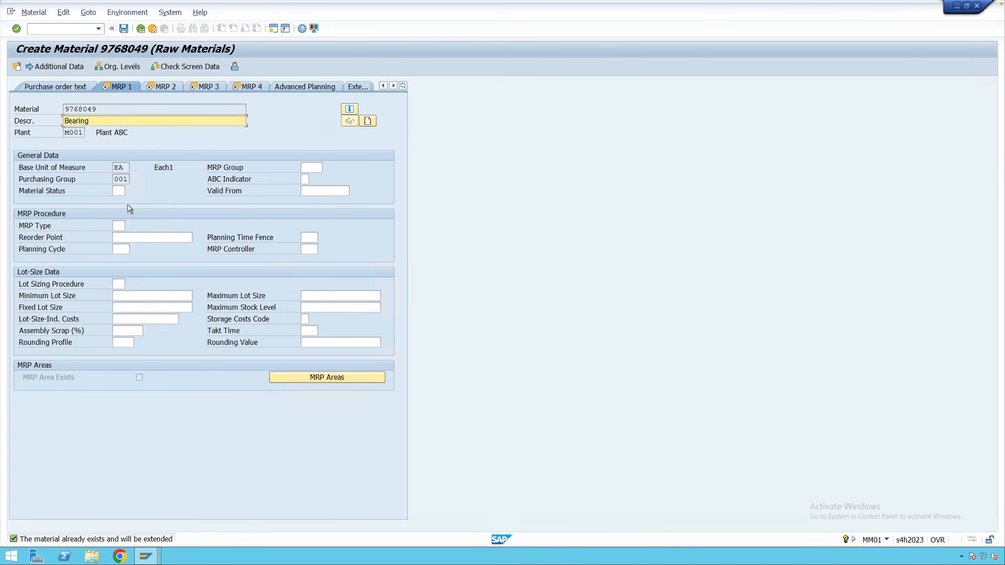
On MRP 1, set MRP type PD, lot sizing EX and MRP controller M01, then continue.
left_click(119, 225)
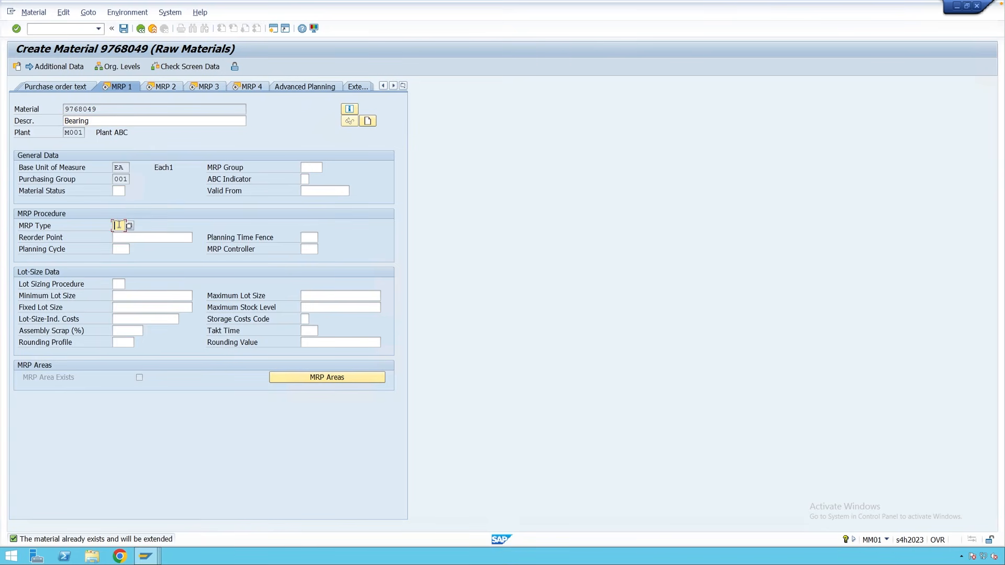
type("PD")
left_click(122, 284)
left_click(129, 284)
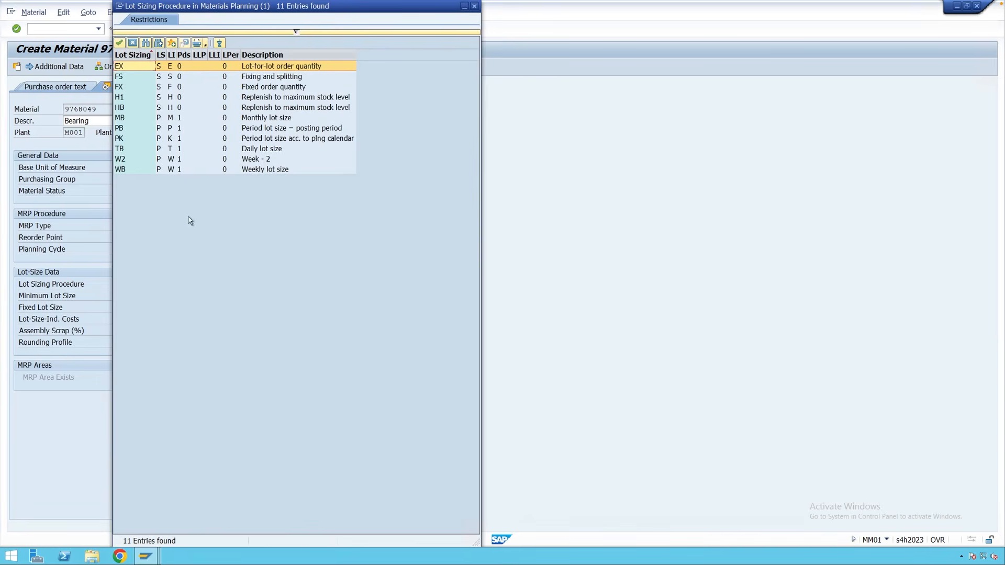
double_click(123, 67)
left_click(314, 249)
left_click(321, 250)
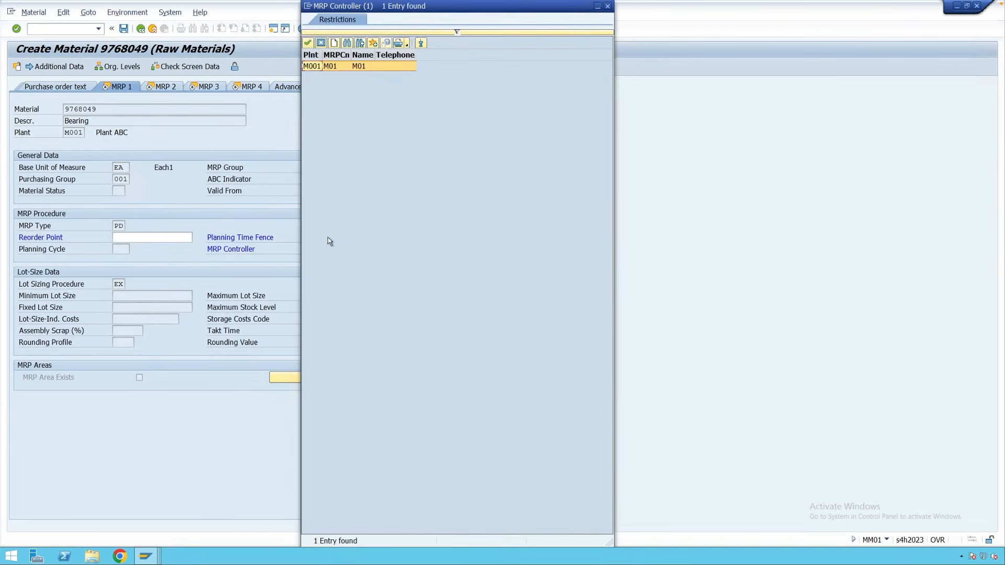
double_click(312, 66)
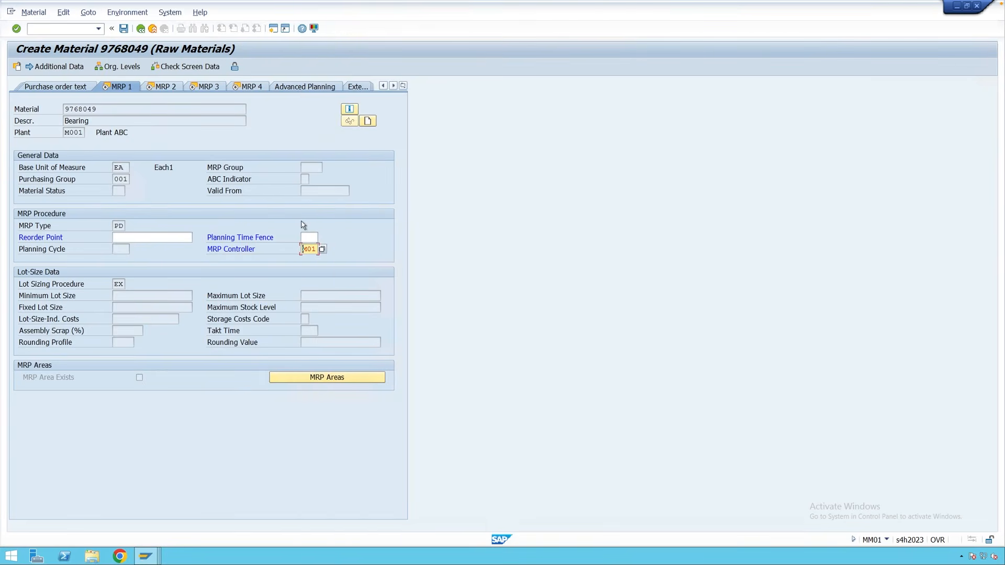
key("Return")
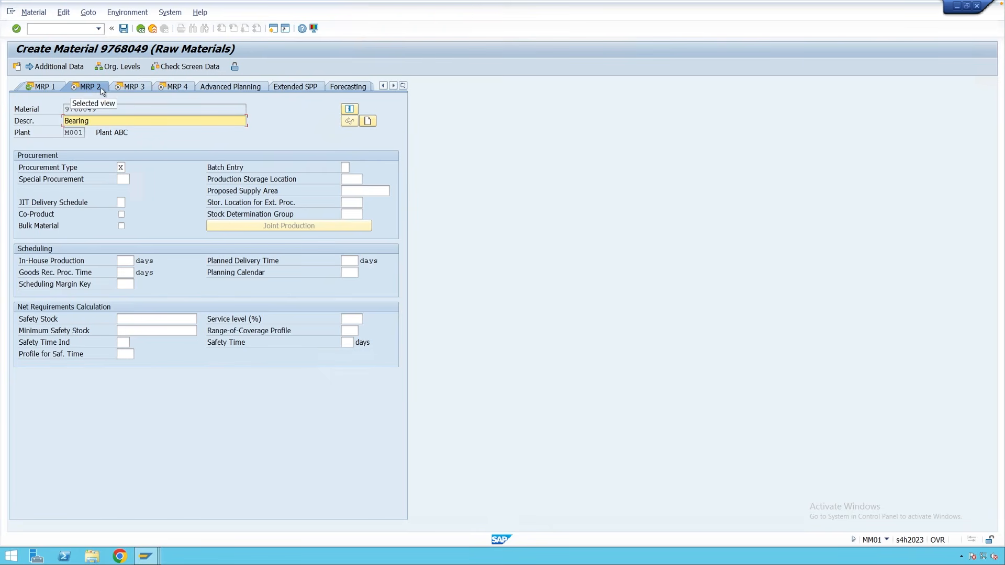
Confirm through the MRP 2, MRP 3 and MRP 4 views and save the extension for plant M001.
key("Return")
key("Return")
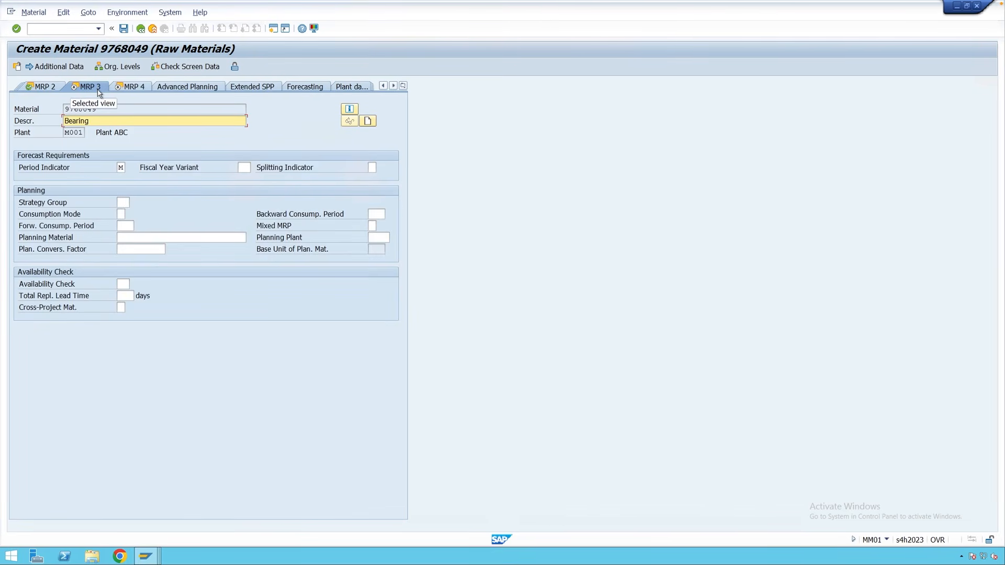
key("Return")
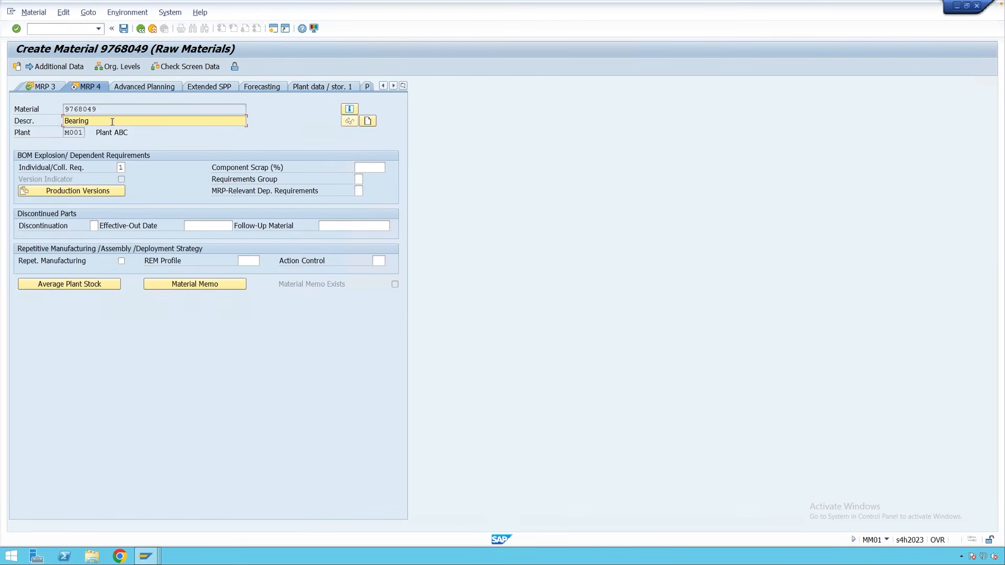
key("Return")
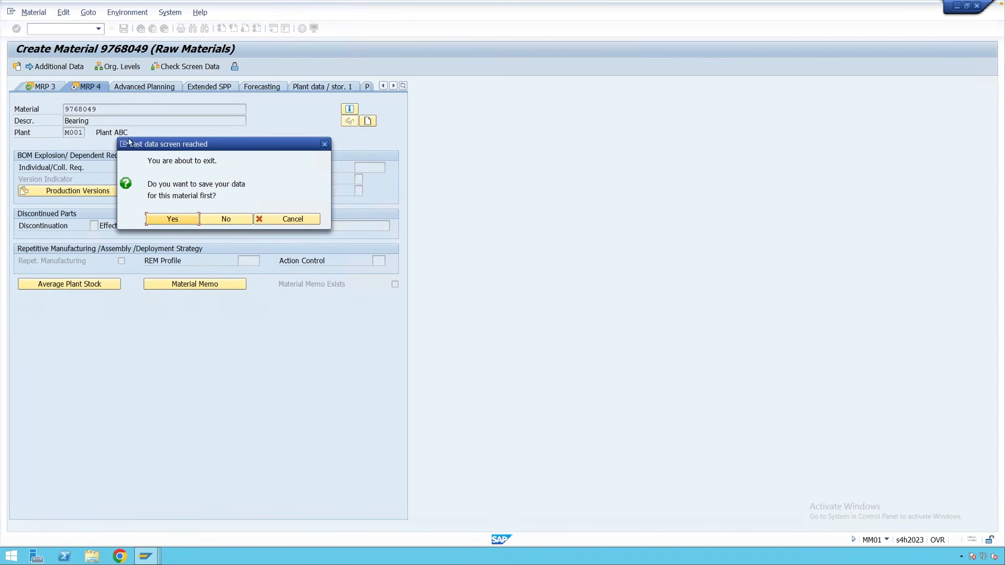
left_click(173, 219)
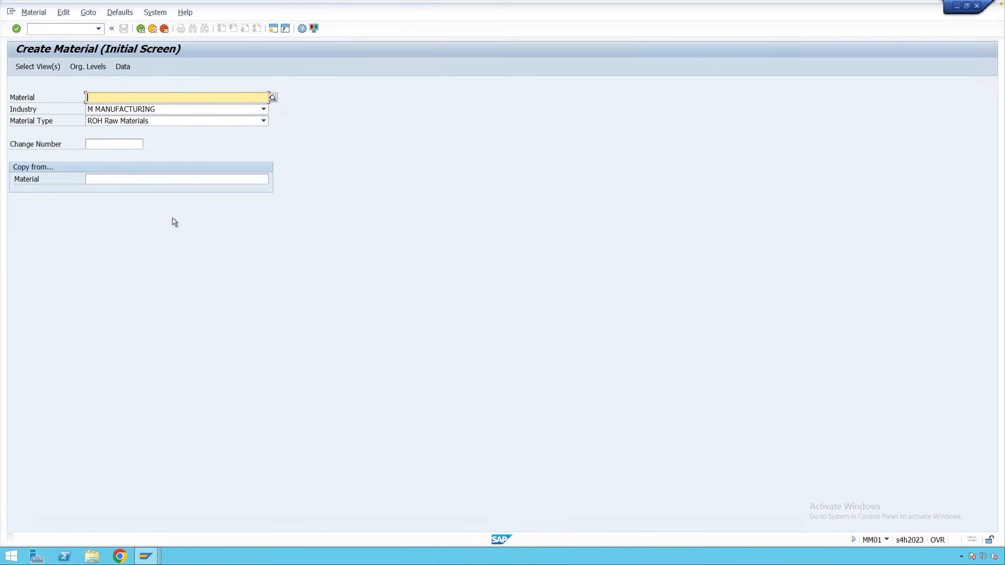
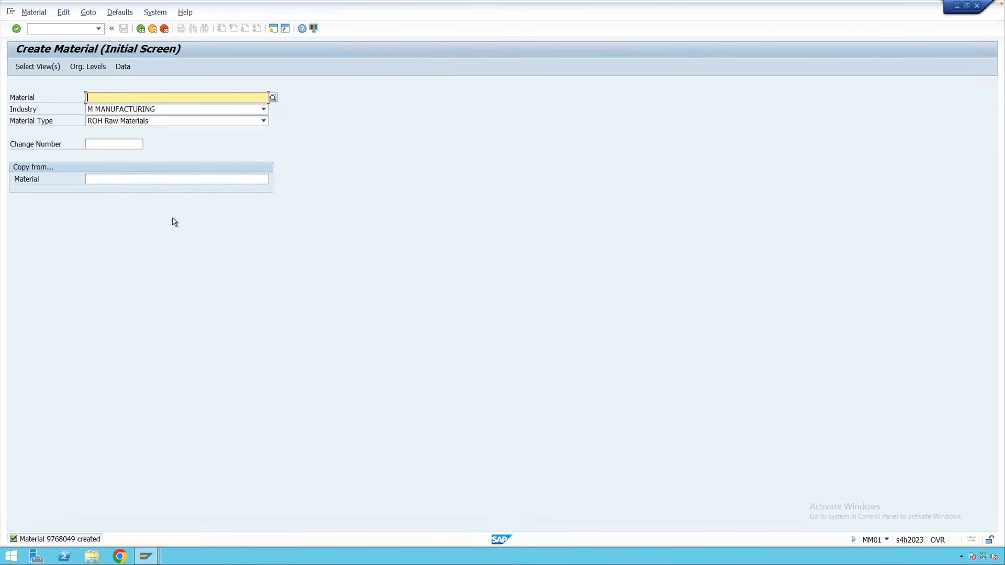
Enter 9768049 as both the material and the copy-from material.
type("9768049")
left_click(151, 180)
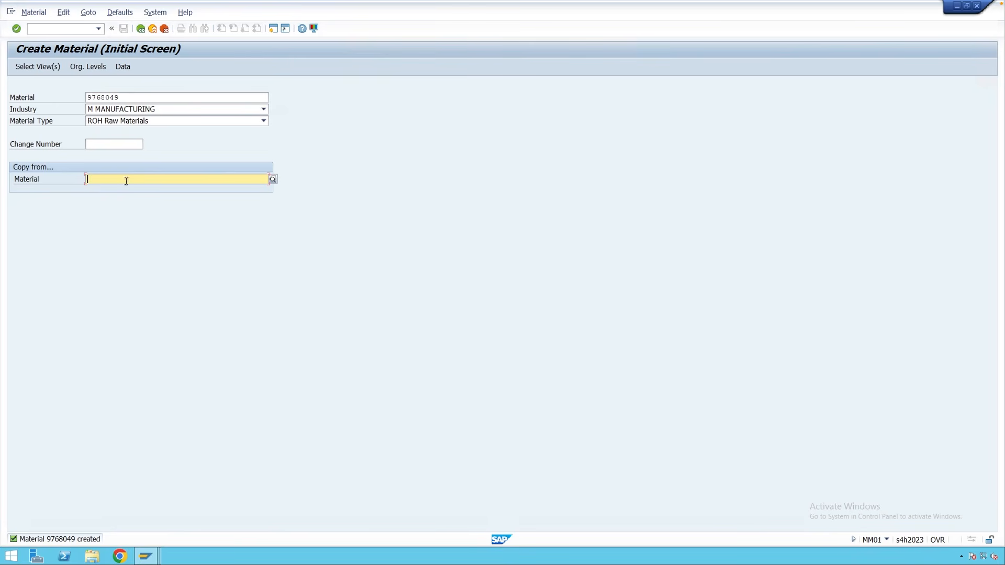
type("9768049")
Select the Basic Data 1, Purchasing, General Plant Data / Storage 1 and Accounting 1 views.
key("Return")
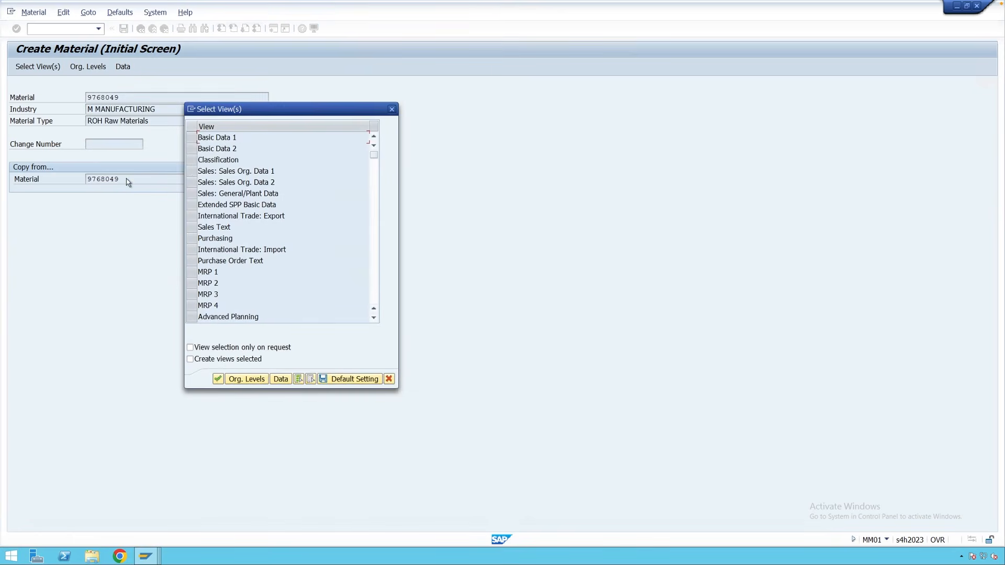
left_click(193, 138)
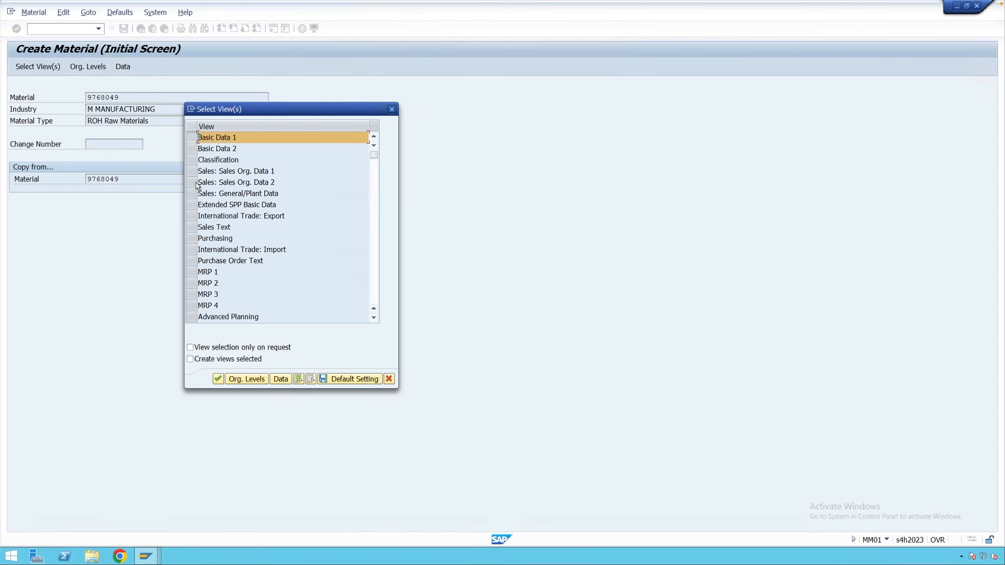
left_click(192, 238)
scroll(194, 233, "down", 4)
left_click(193, 230)
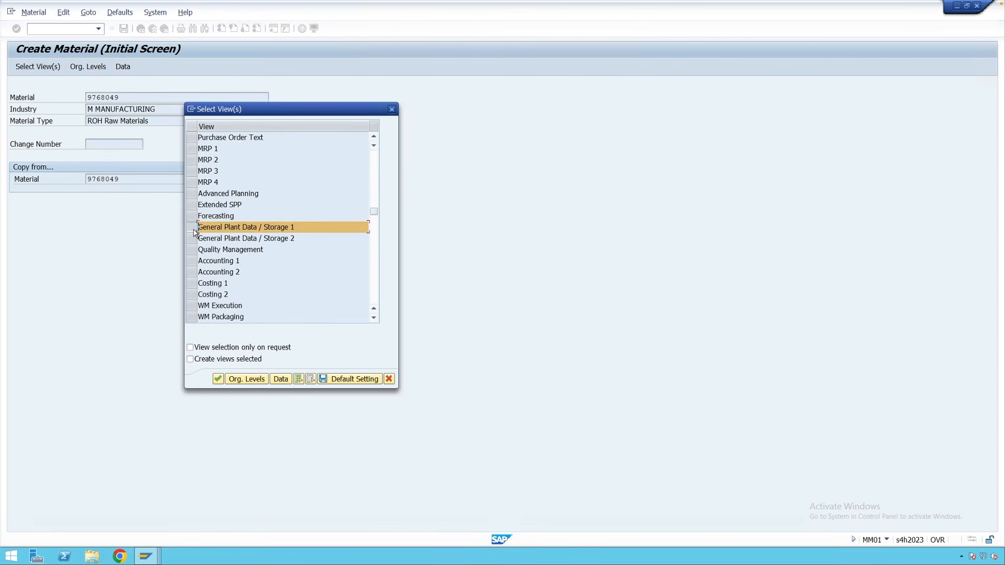
left_click(192, 261)
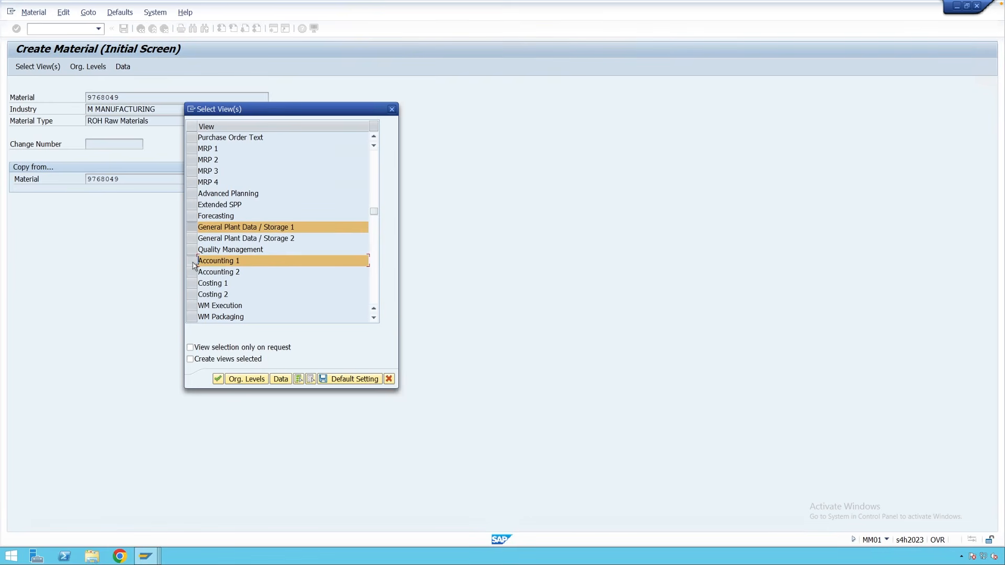
key("Return")
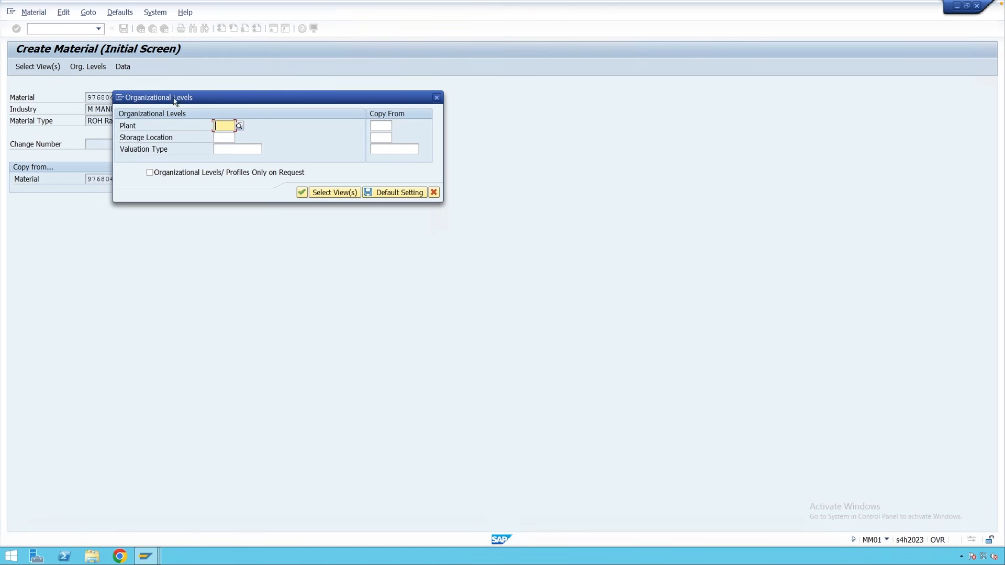
Set the target plant M002 and storage location 0002.
left_click_drag(178, 99, 241, 116)
type("M")
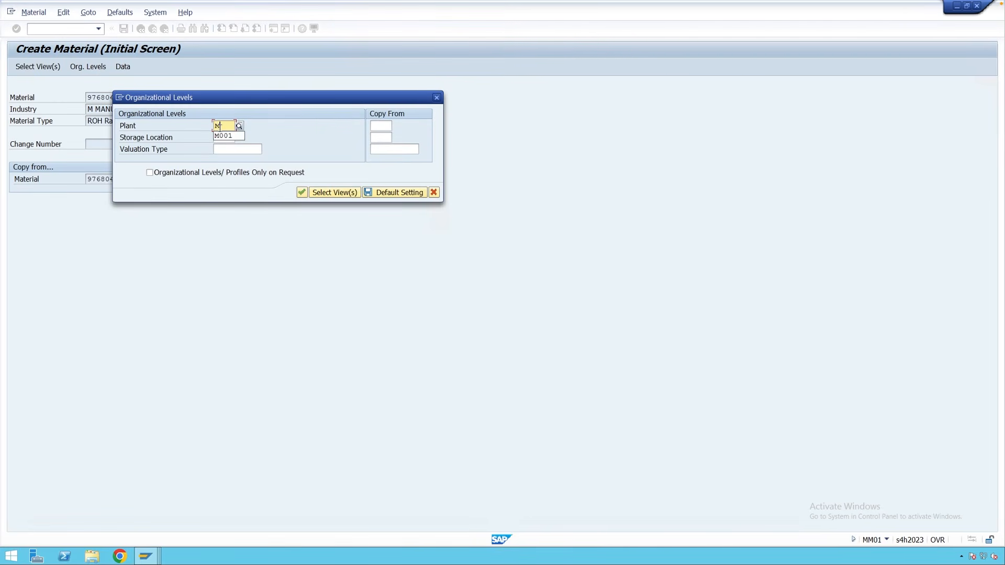
type("002")
left_click(222, 138)
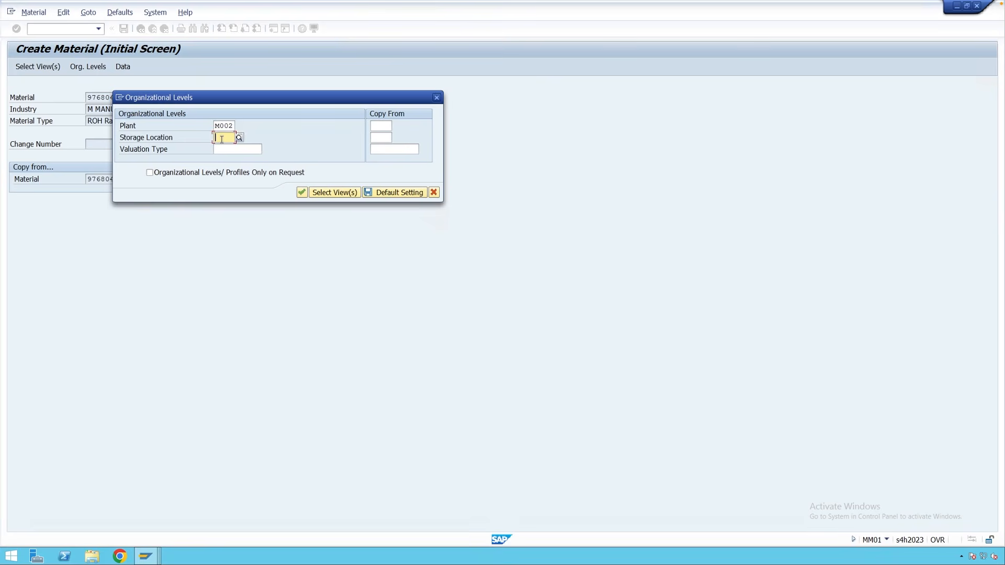
type("000")
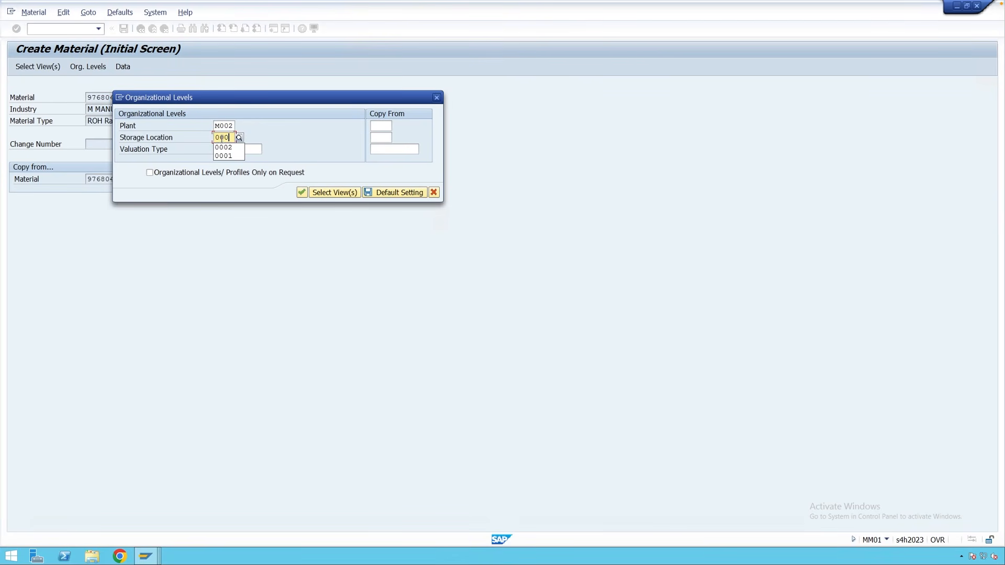
type("2")
left_click(388, 126)
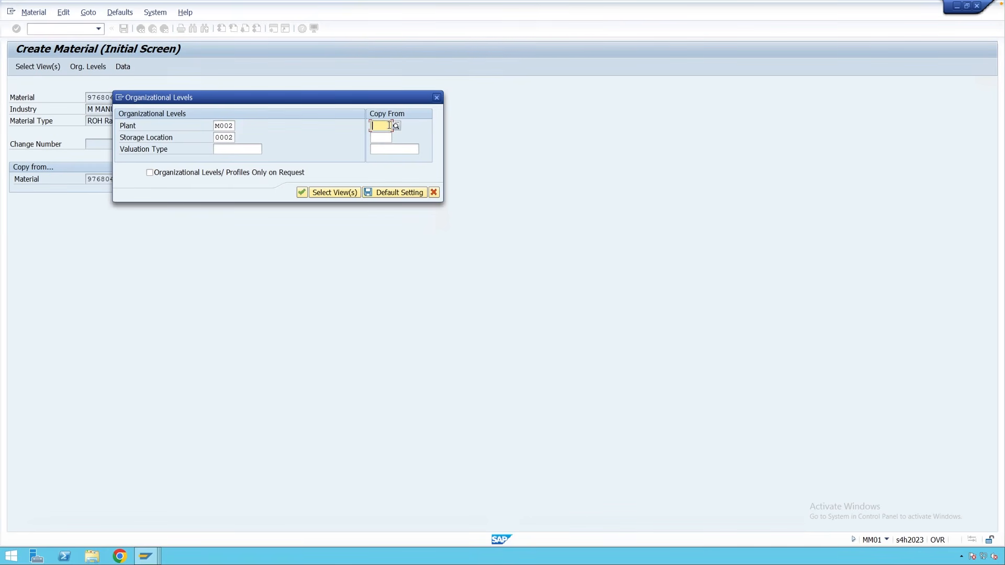
Copy from plant M001, storage location 0001, and confirm the organizational levels.
type("M001")
left_click(384, 136)
type("0001")
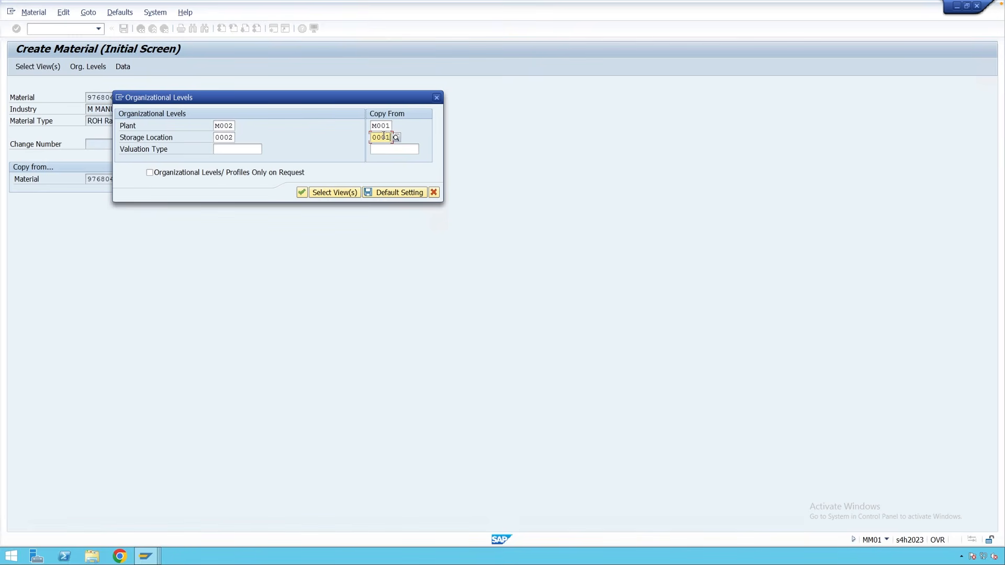
left_click(217, 126)
left_click(220, 139)
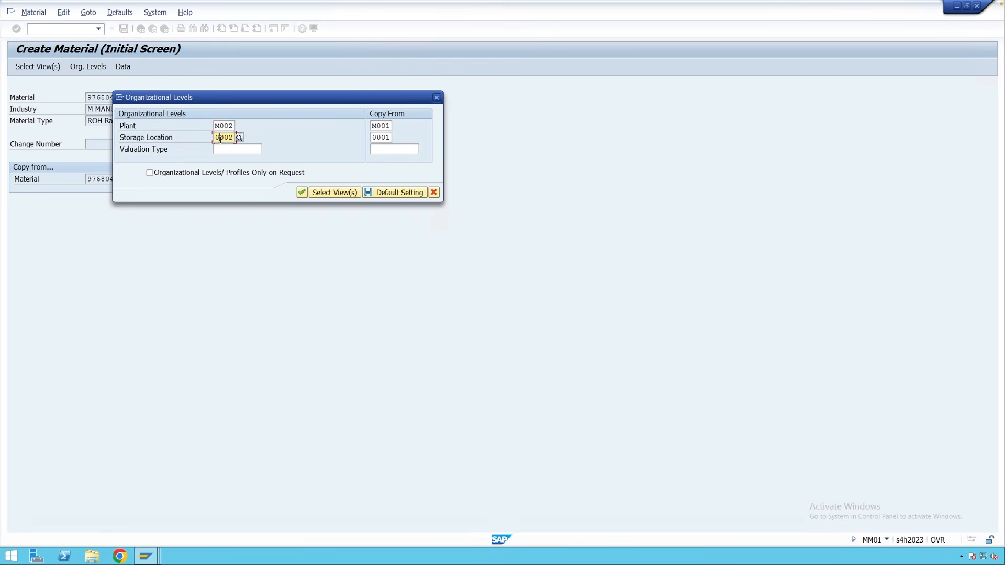
left_click(220, 126)
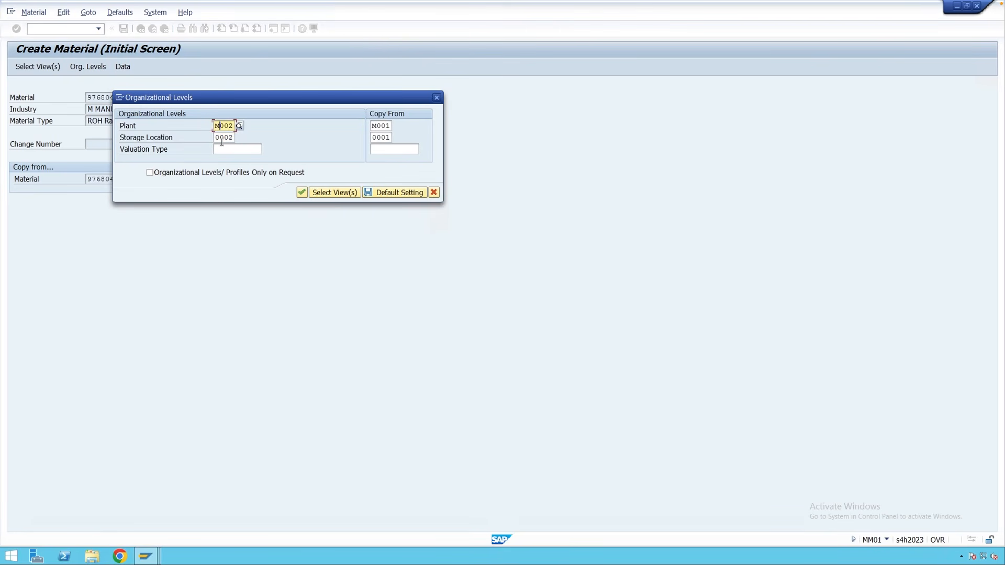
left_click(222, 140)
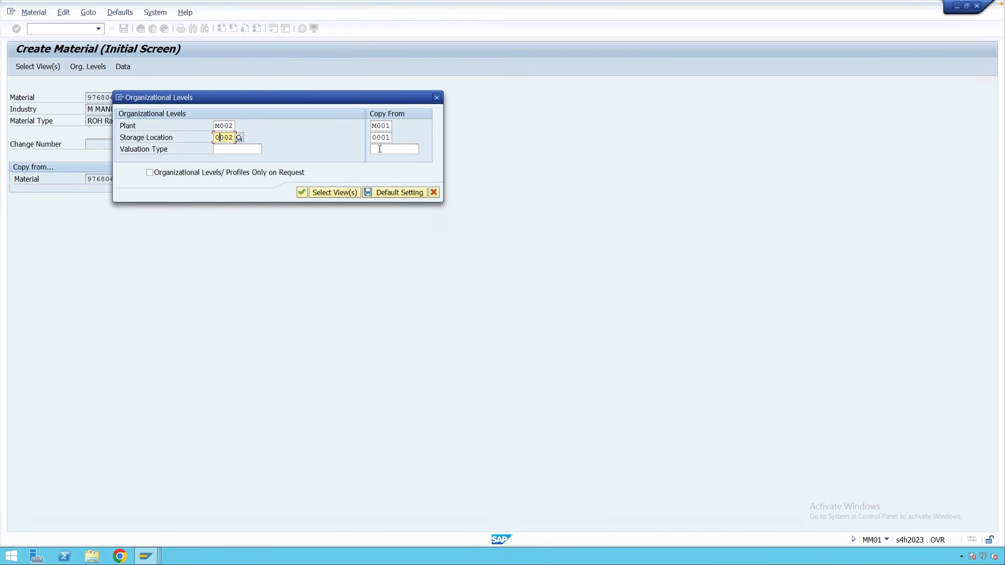
left_click(301, 189)
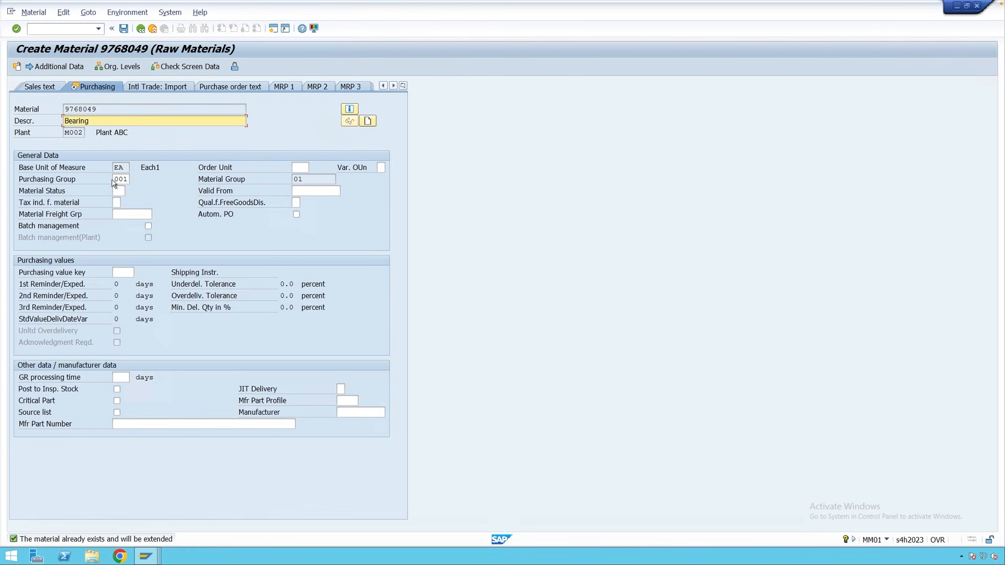
Advance to Accounting 1 and check valuation class 3000 and moving price 100.00.
key("Return")
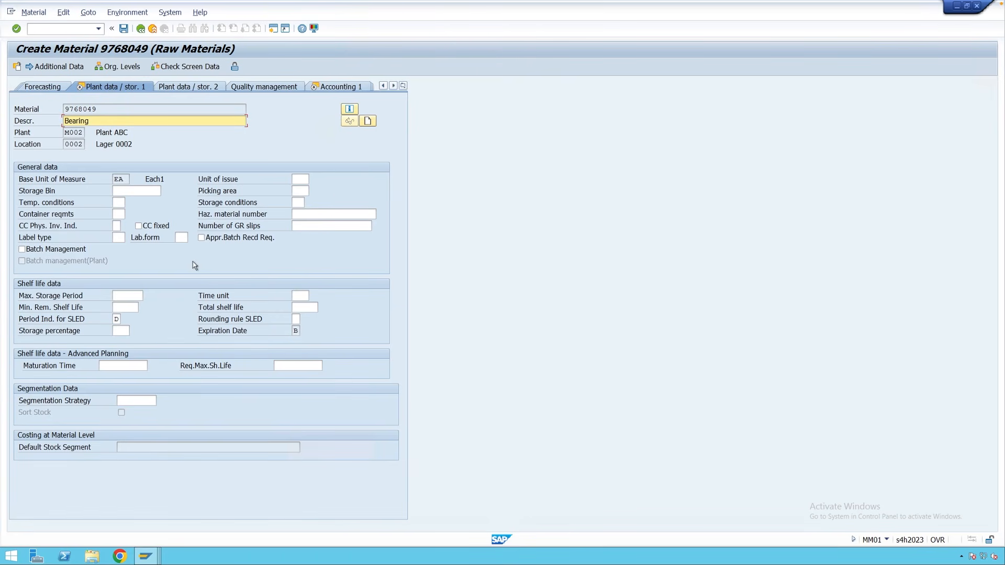
key("Return")
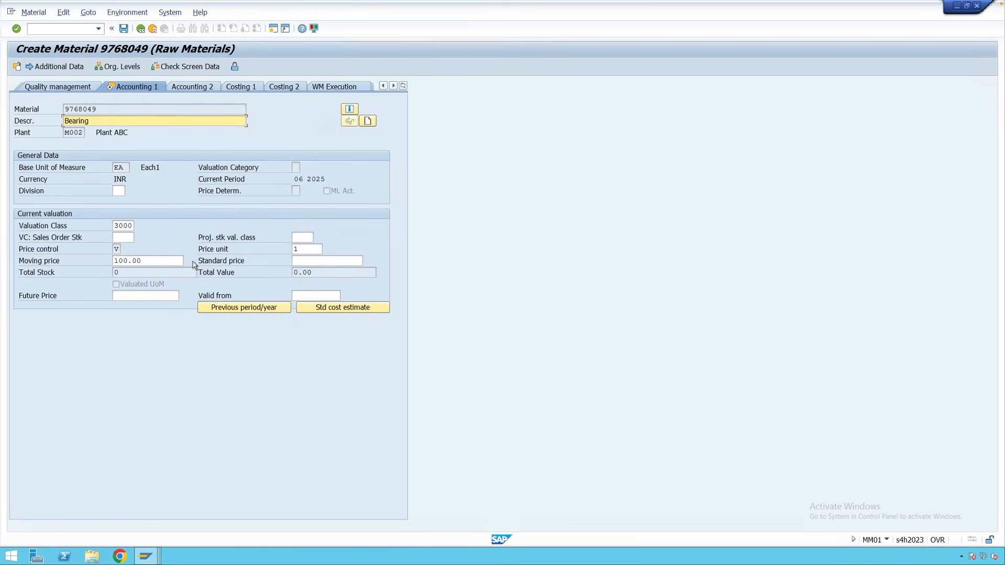
double_click(128, 226)
left_click_drag(151, 263, 114, 262)
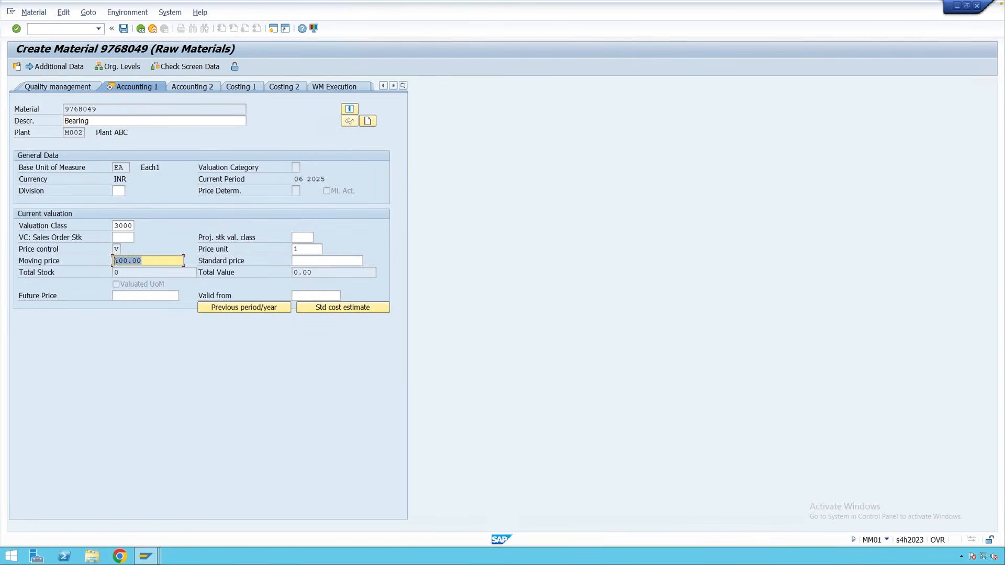
left_click(148, 263)
Confirm the accounting data and save the plant M002 extension.
key("Return")
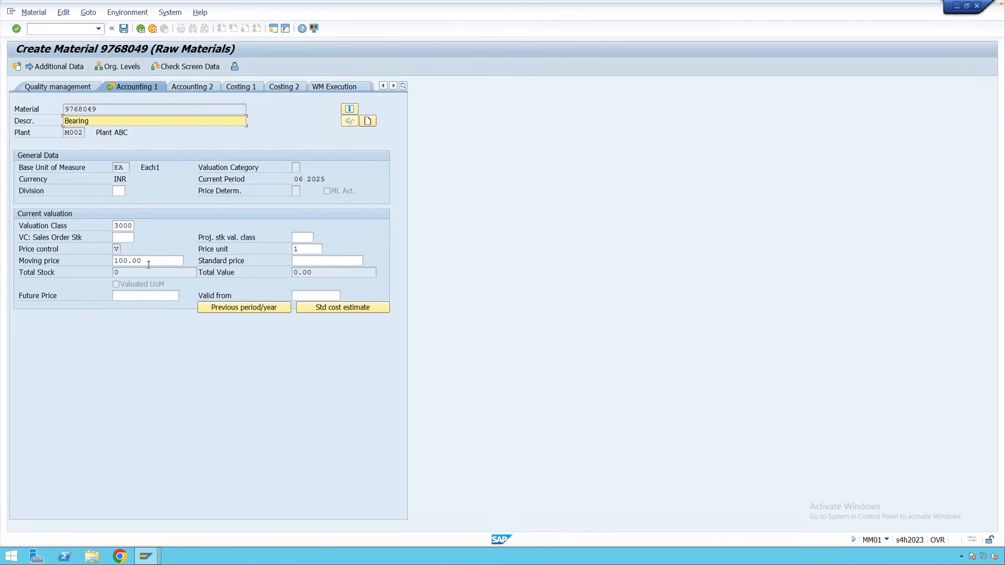
key("Return")
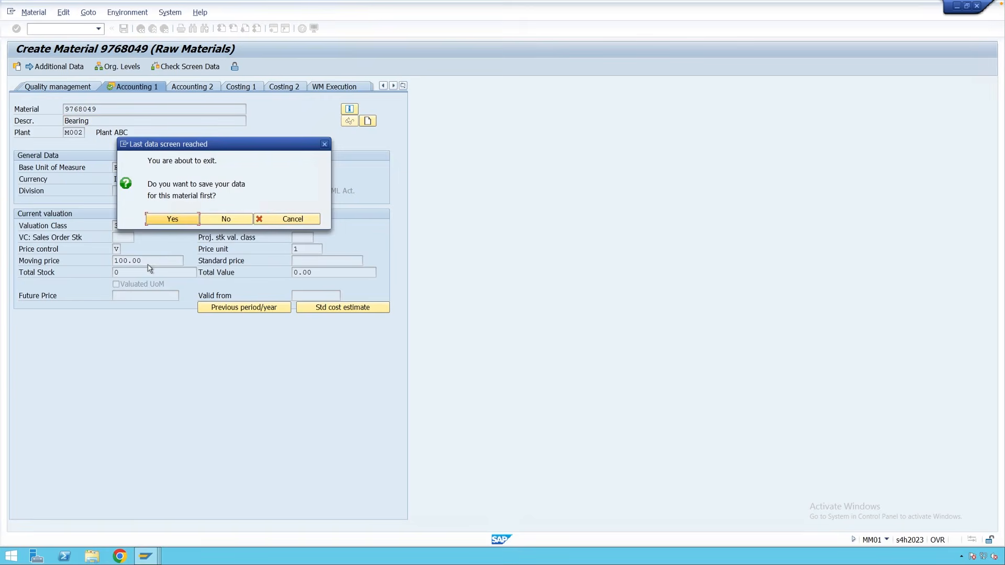
left_click(172, 220)
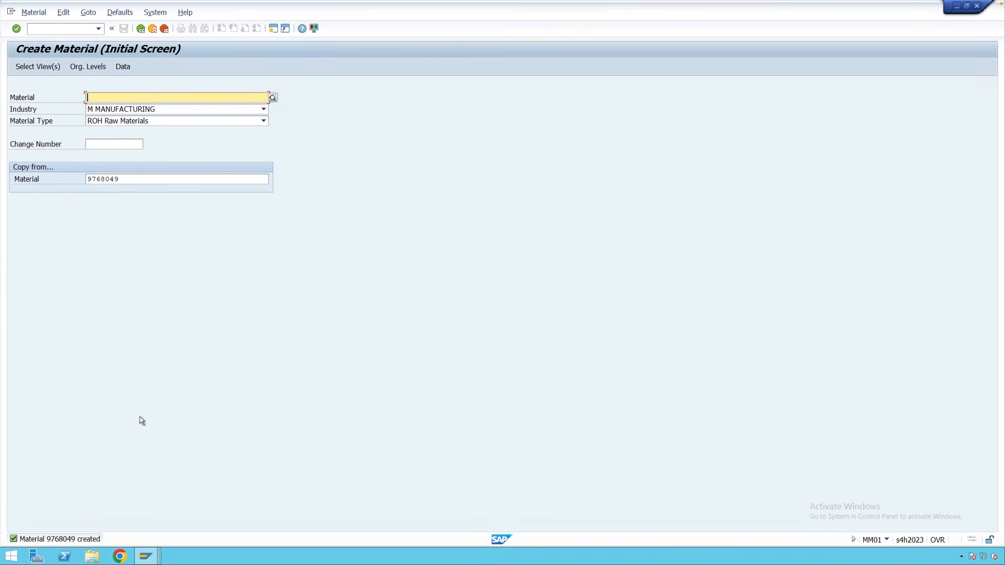
Start MM03 for 9768049 with Basic Data 1, Purchasing, General Plant Data / Storage 1 and Accounting 1 views.
left_click(155, 30)
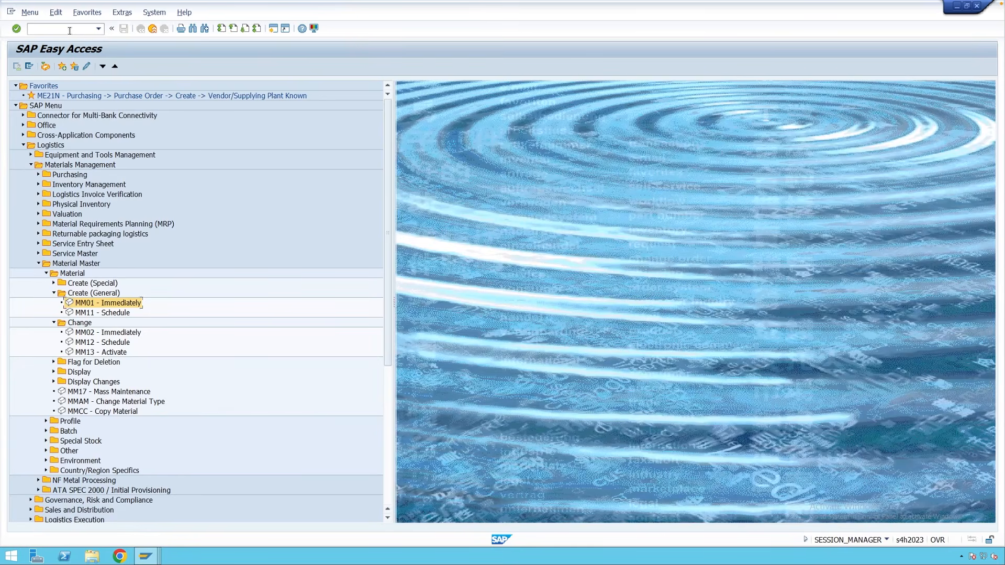
type("mm03")
key("Return")
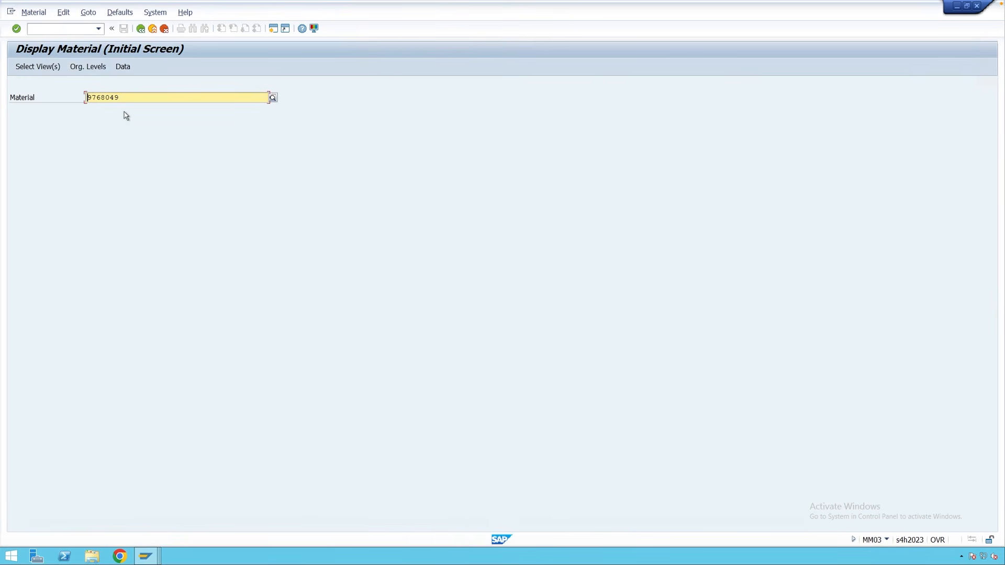
key("Return")
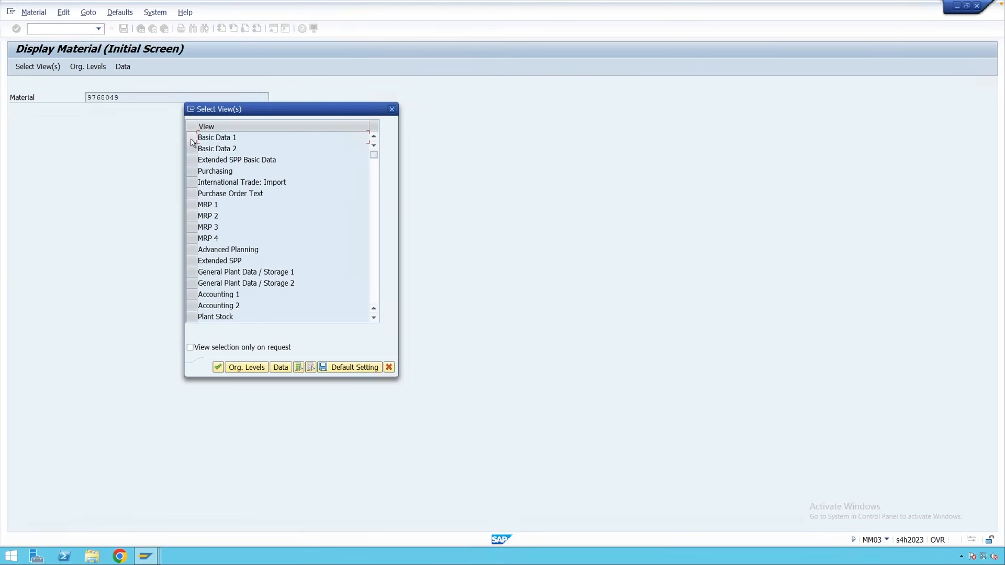
left_click(191, 137)
left_click(191, 171)
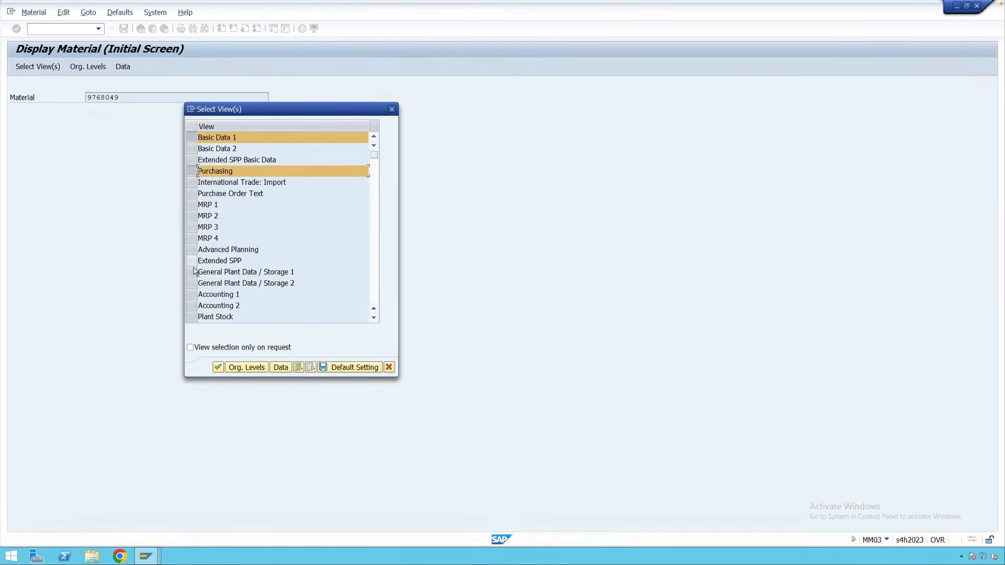
left_click(192, 273)
left_click(192, 294)
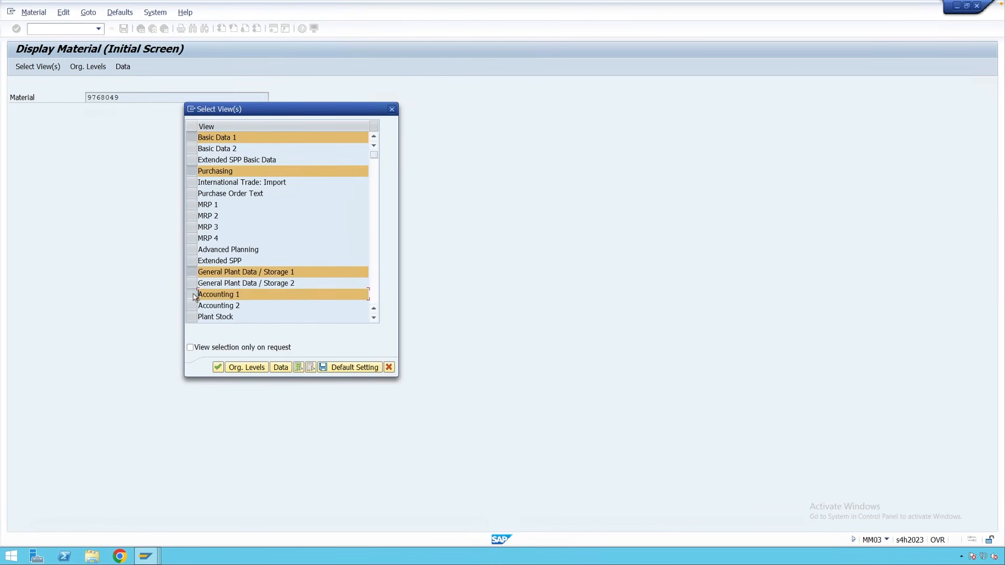
left_click(217, 368)
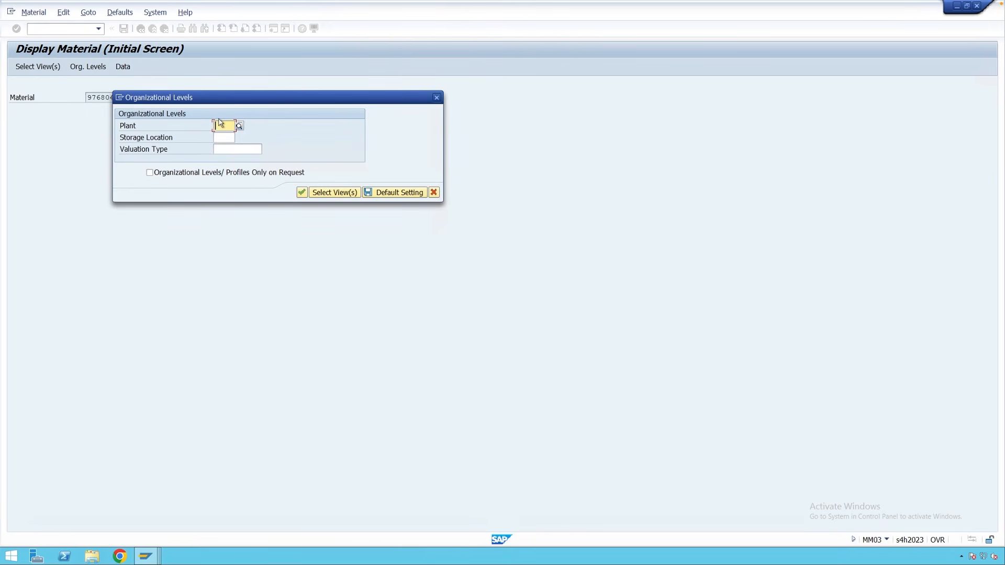
Display the material's data for plant M002, storage location 0002.
type("M00")
left_click(223, 136)
left_click(215, 139)
type("0002")
key("Return")
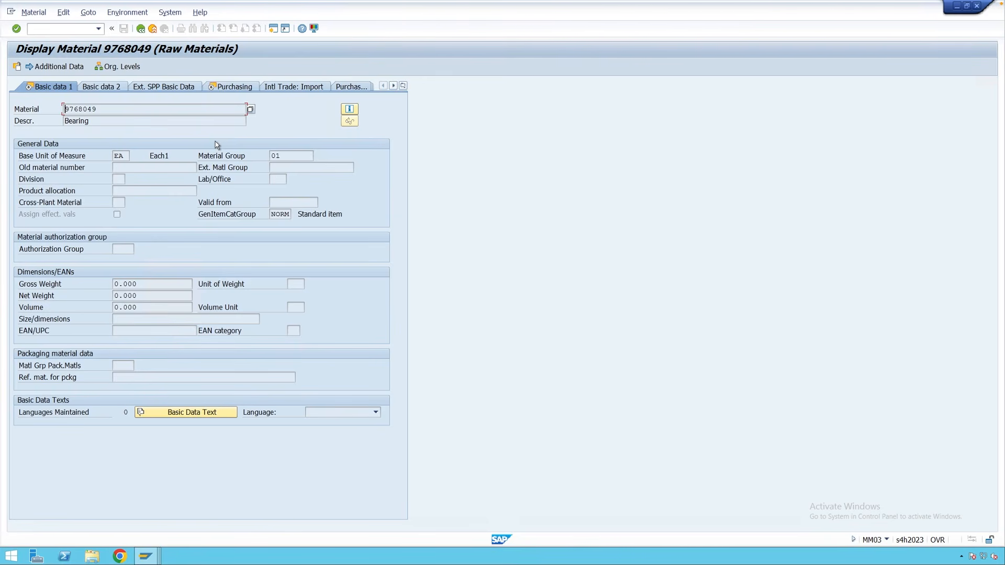
Page through Purchasing and plant storage data to Accounting 1, checking plant M002.
key("Return")
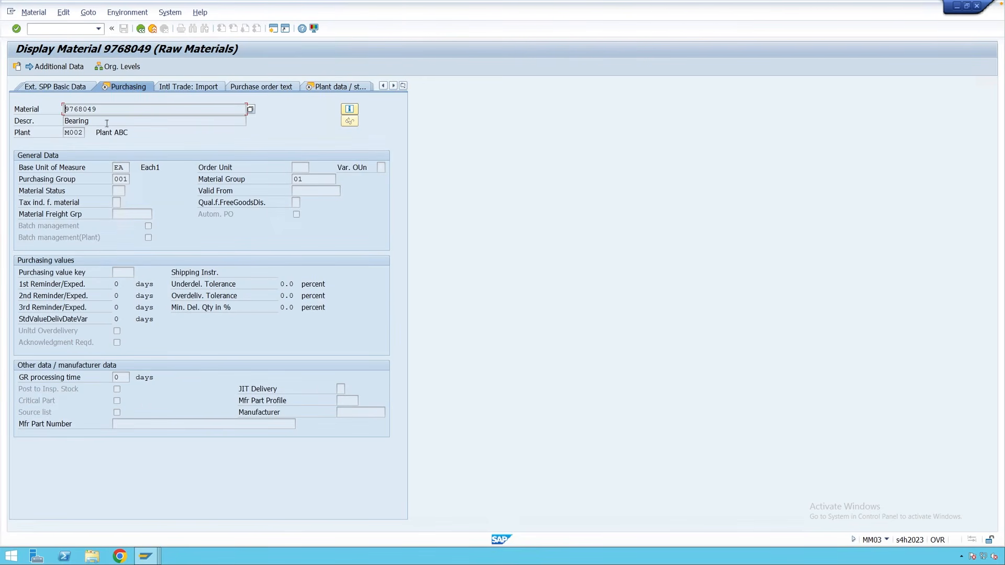
left_click_drag(84, 133, 65, 134)
key("Return")
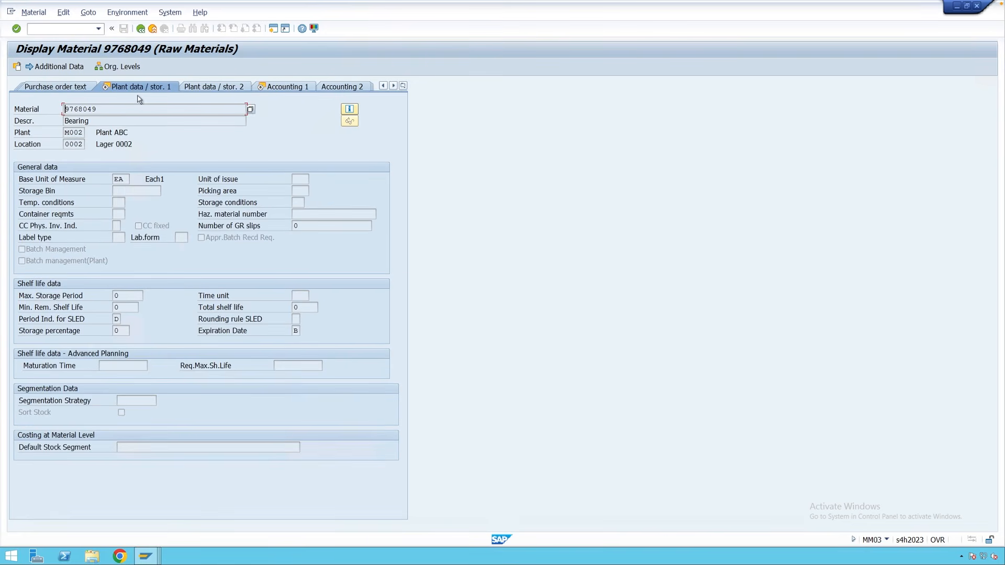
left_click(83, 133)
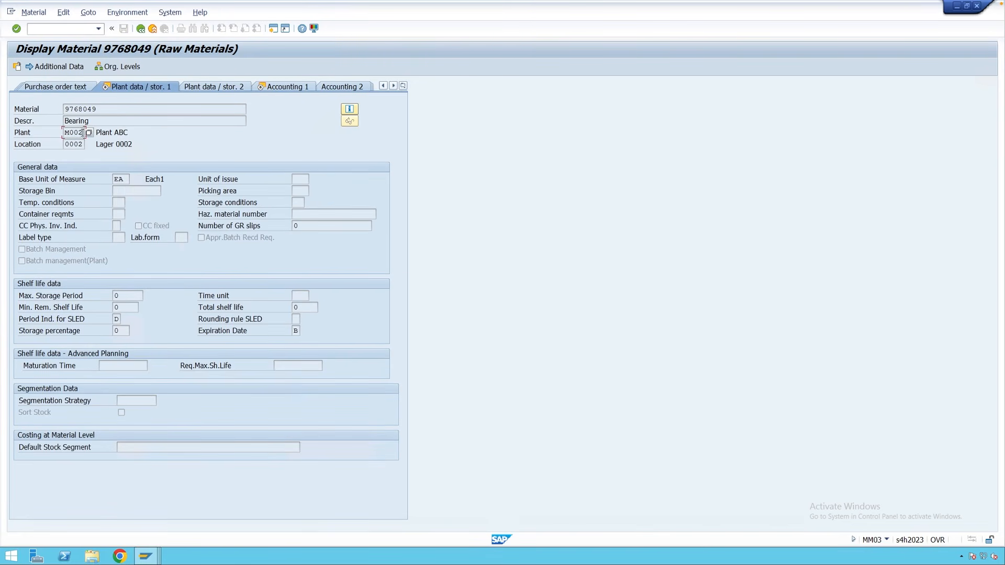
left_click(76, 145)
key("Return")
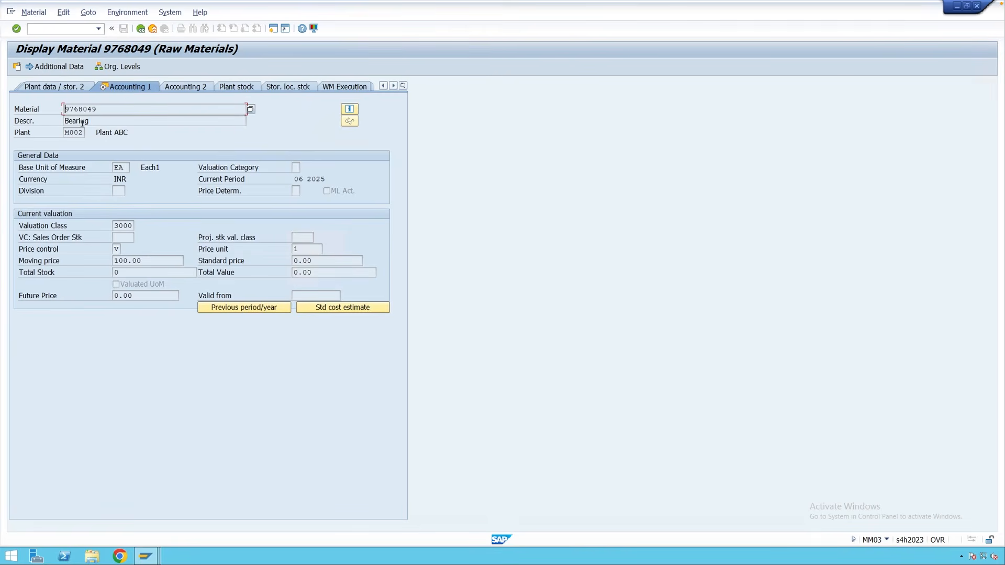
left_click_drag(80, 132, 69, 134)
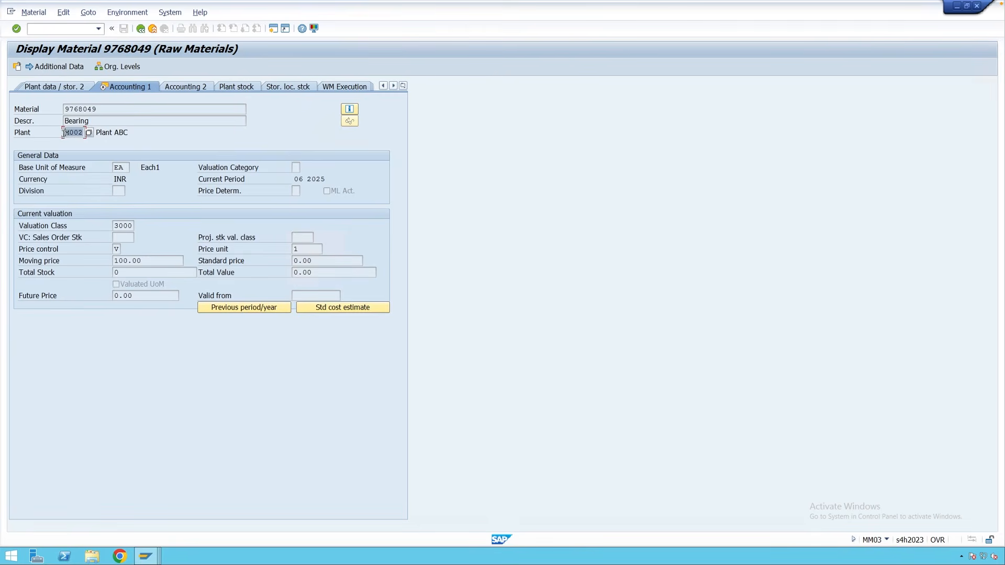
left_click(68, 134)
Run MMSC from Material Master > Other and list all existing storage locations for 9768049 in M002.
left_click(153, 29)
left_click(44, 451)
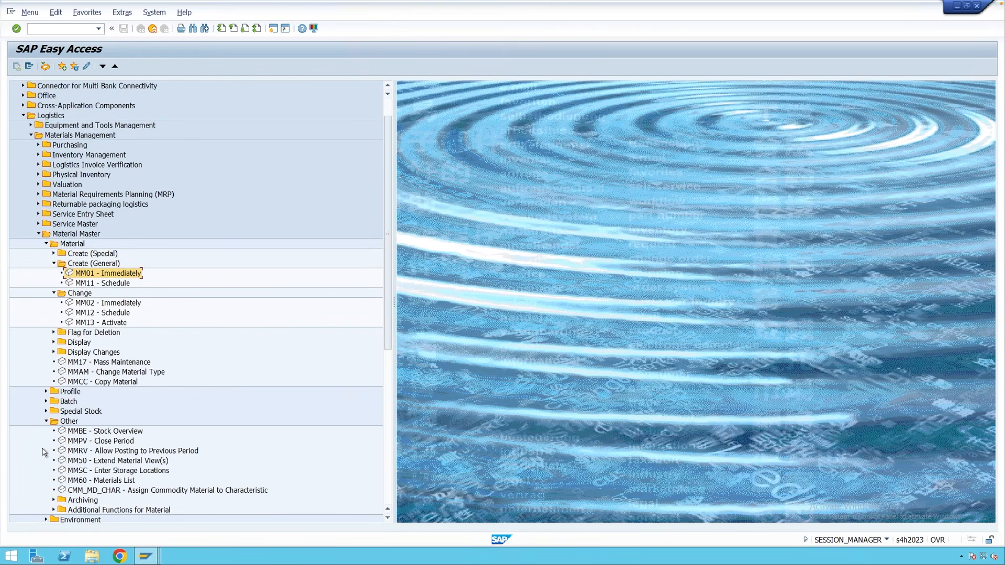
left_click(119, 472)
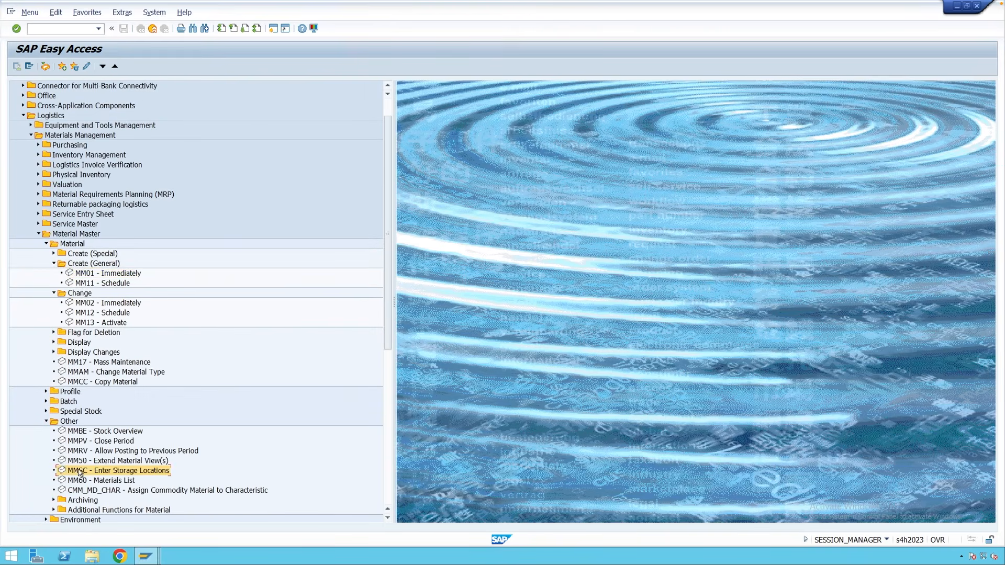
double_click(111, 471)
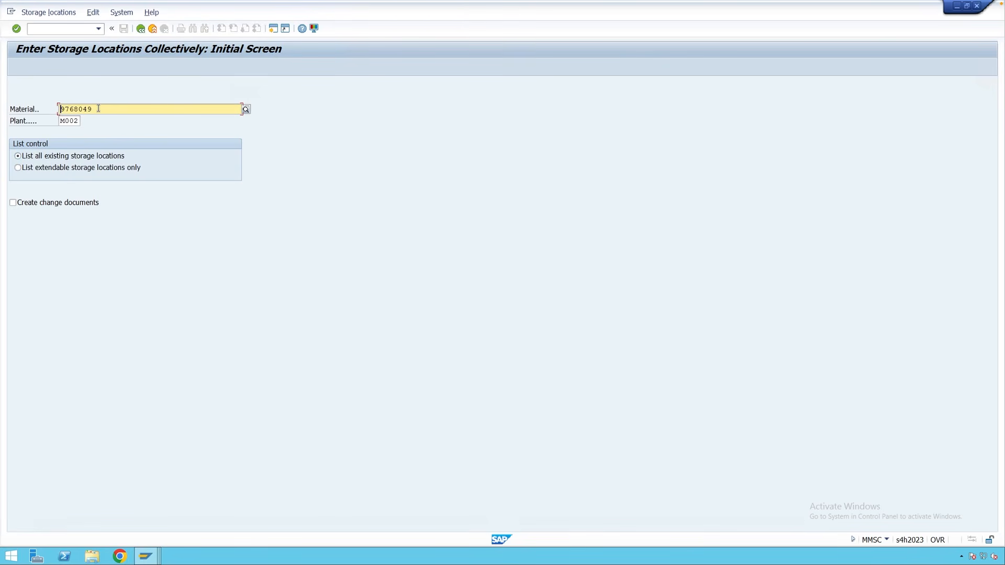
left_click(60, 168)
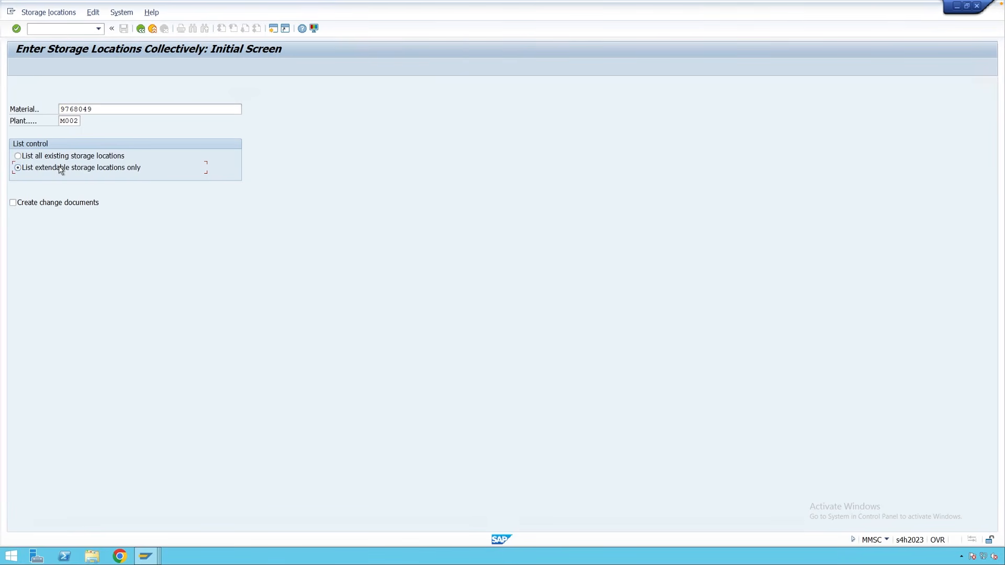
left_click(37, 156)
key("Return")
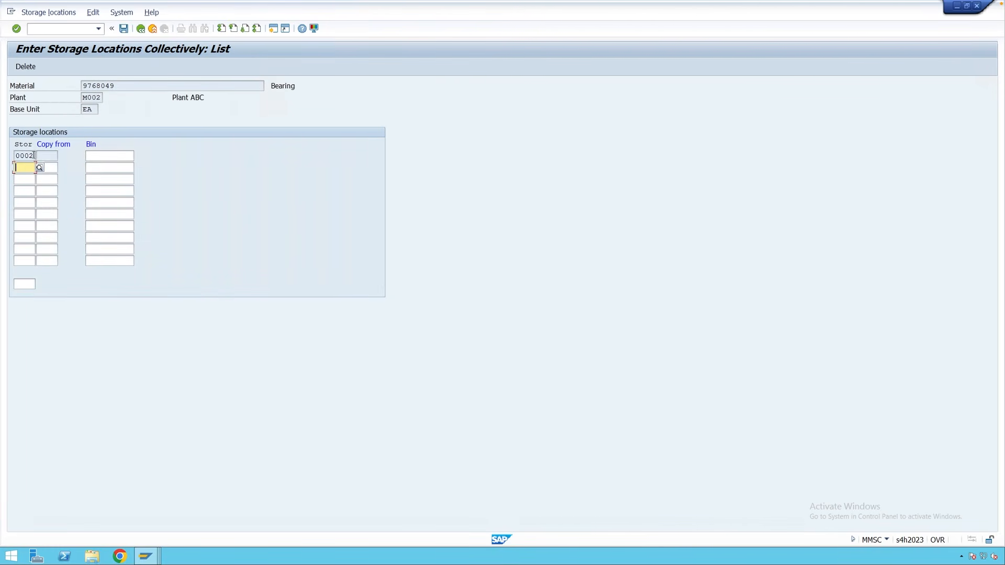
Add storage location 0001 in a new row with storage bin TEST.
left_click_drag(33, 155, 15, 156)
left_click(25, 165)
left_click(40, 168)
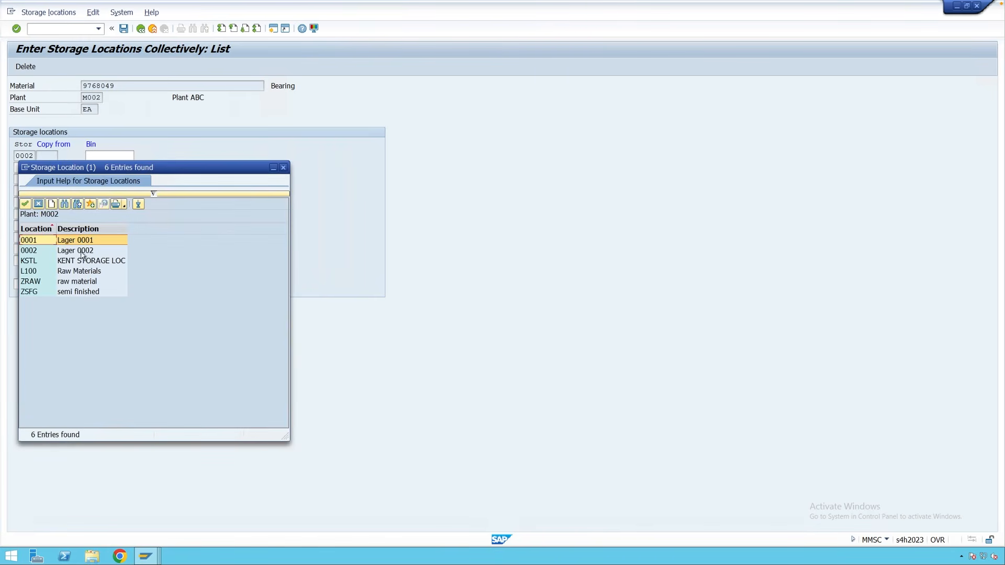
double_click(42, 240)
left_click(113, 168)
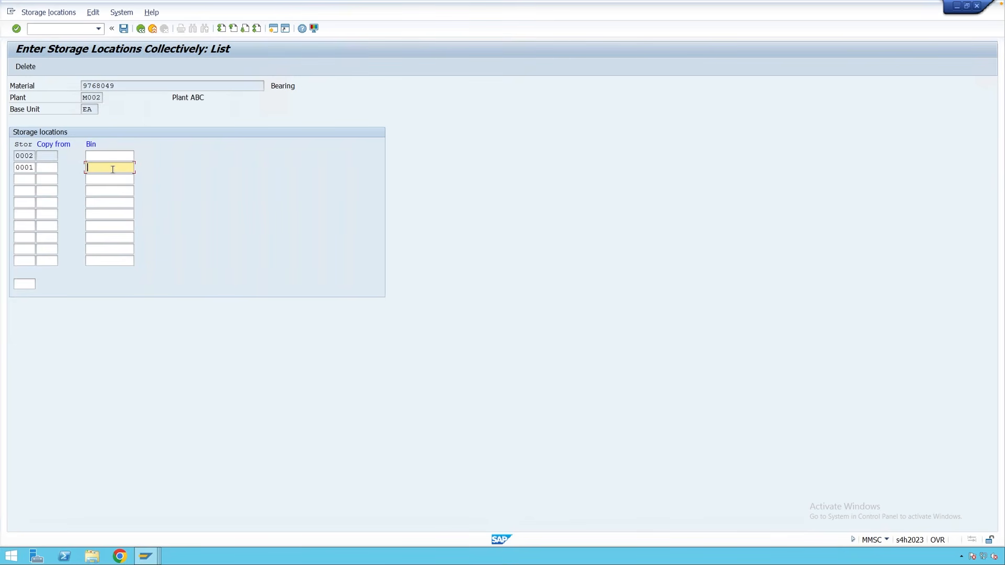
type("Test")
key("Tab")
key("Return")
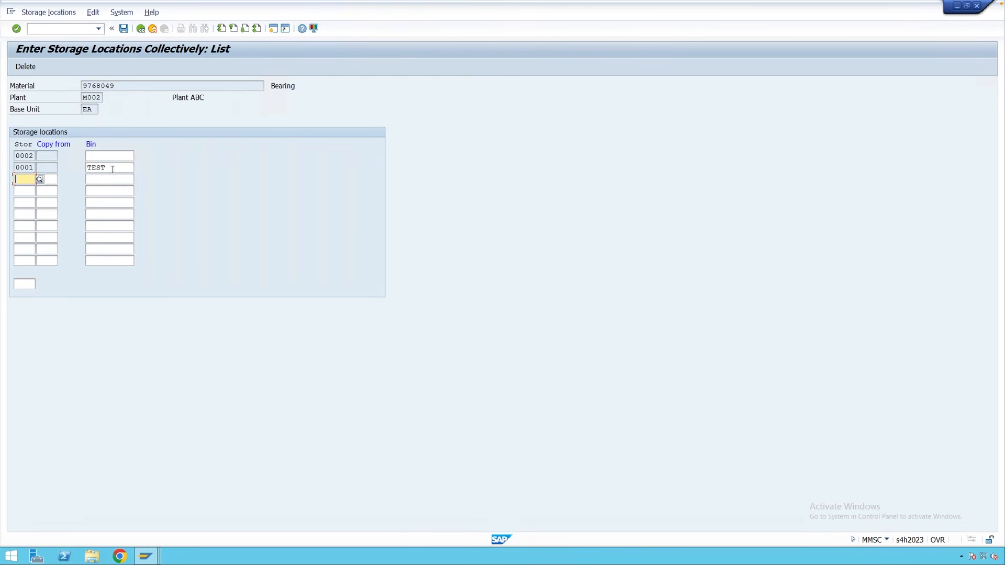
Check the new 0001 / TEST entry and save it.
left_click_drag(33, 167, 15, 167)
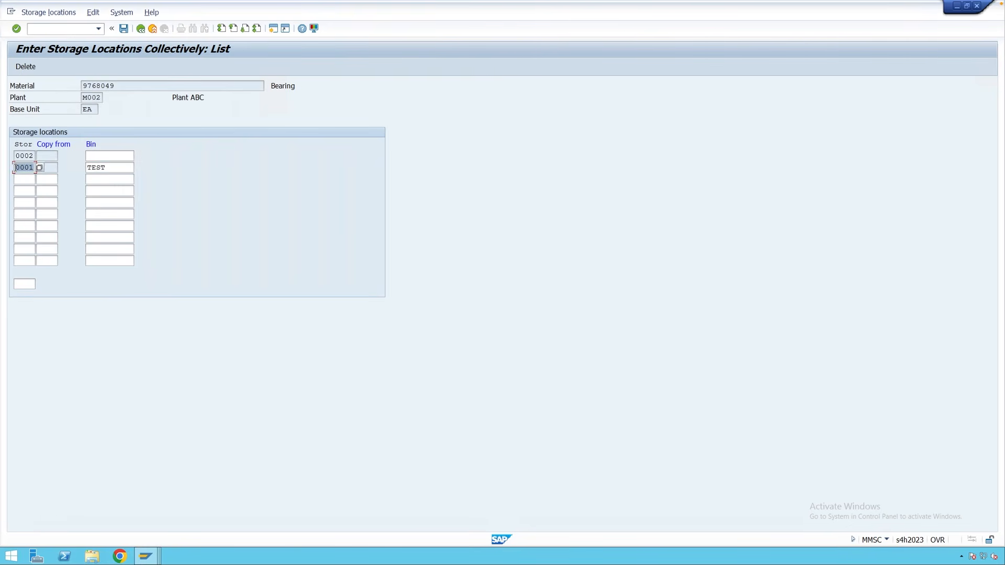
left_click_drag(107, 168, 86, 168)
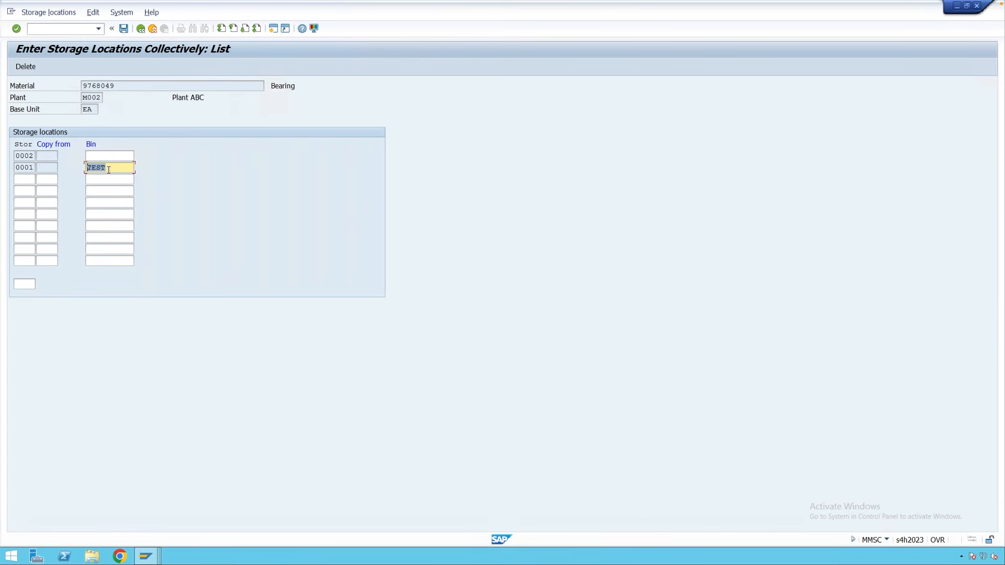
left_click(108, 169)
left_click(124, 30)
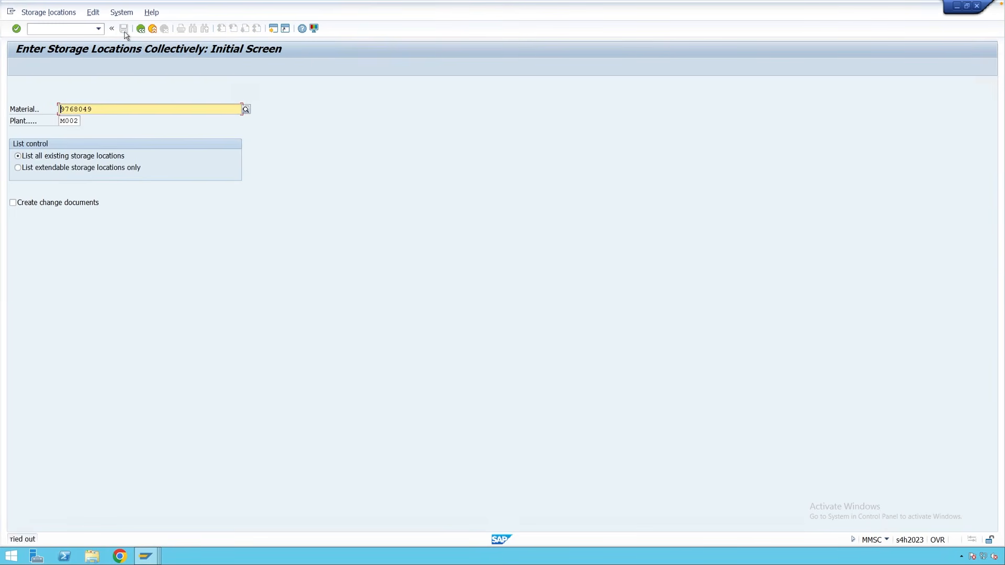
In a new session, start MM03 with only the General Plant Data / Storage 1 view.
left_click(274, 29)
type("mm03")
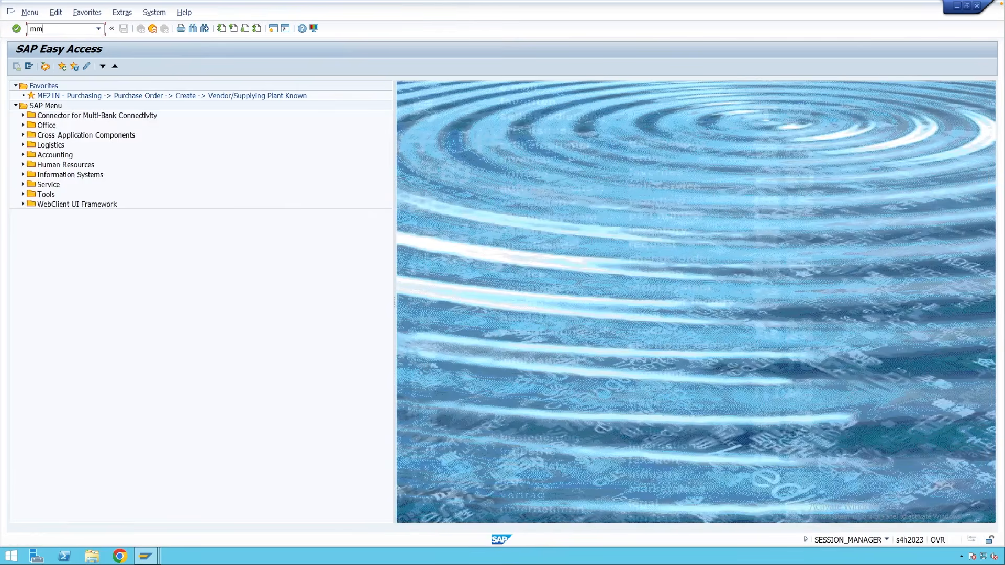
key("Return")
key("Return")
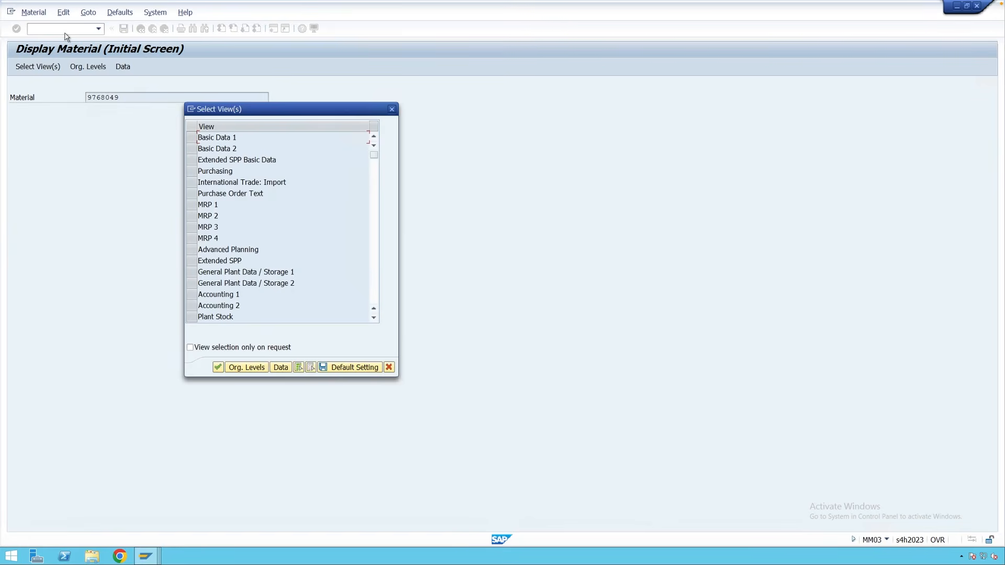
left_click(192, 272)
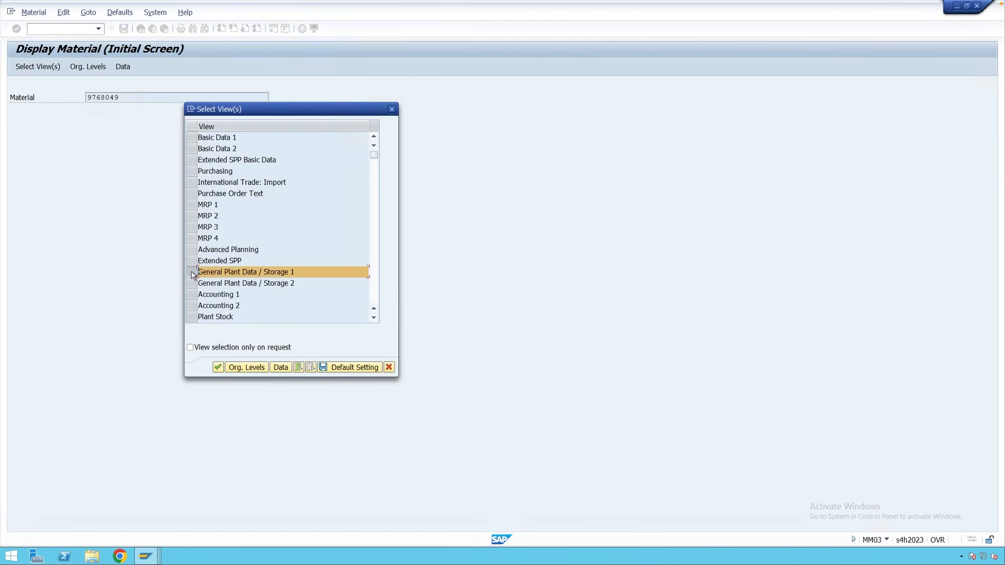
key("Return")
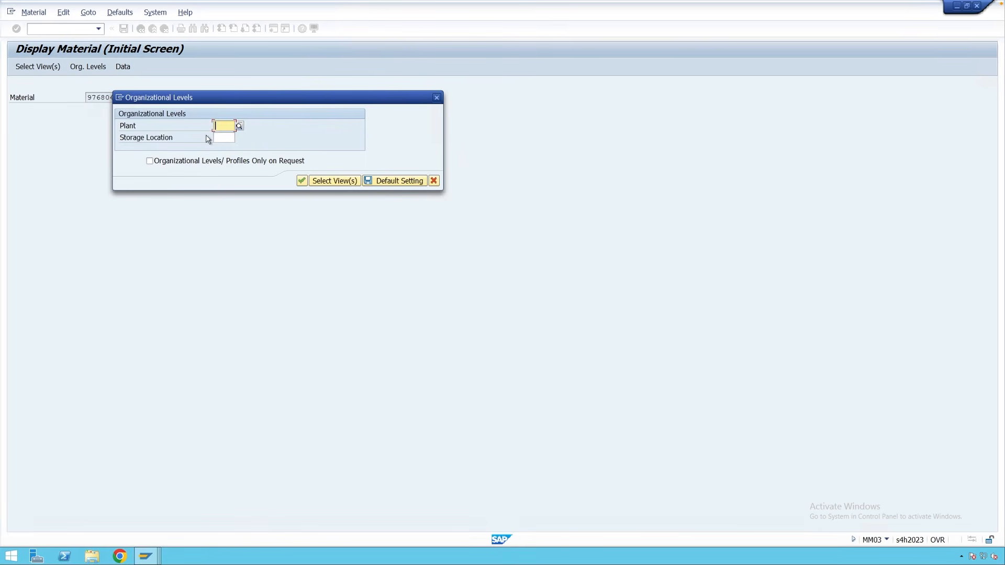
Display plant M002, storage location 0001 and confirm storage bin TEST.
type("M002")
left_click(222, 138)
type("000")
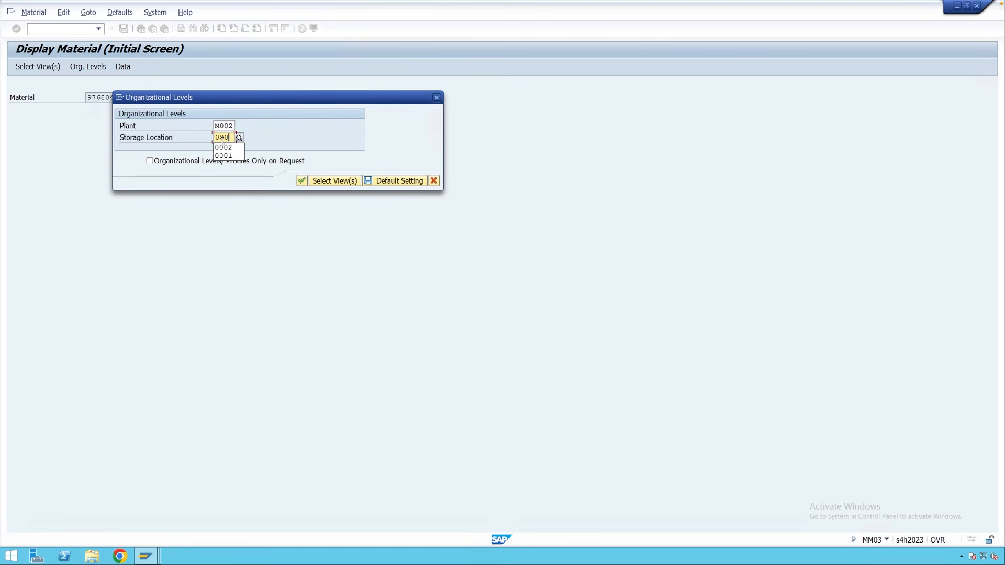
type("1")
key("Return")
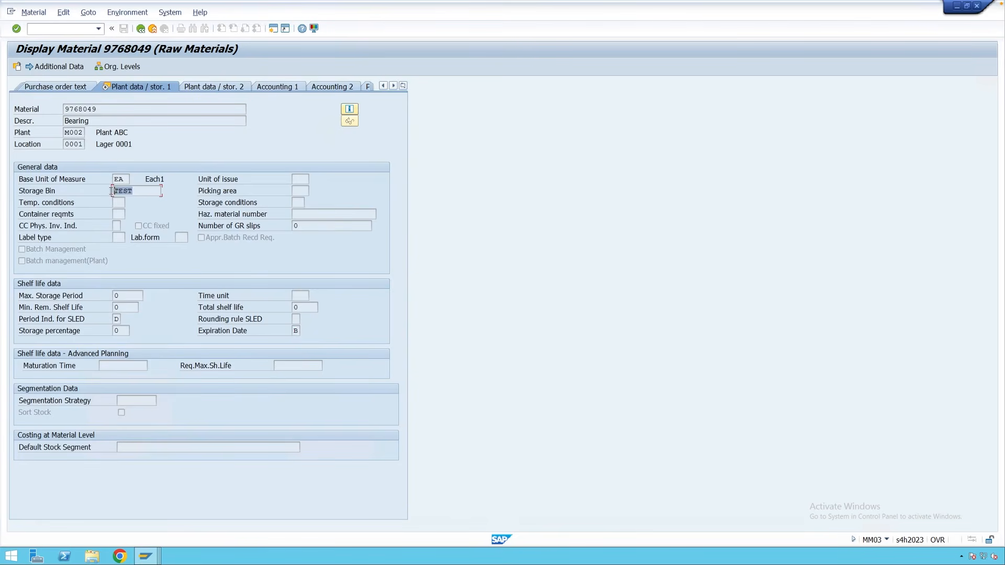
left_click(140, 191)
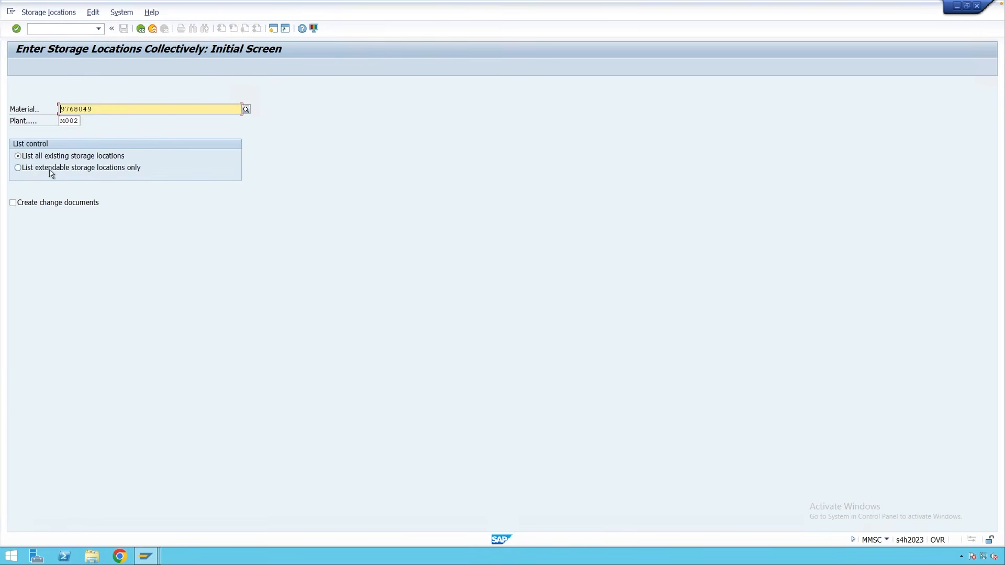
List only extendable storage locations and pick L100 for the first row.
left_click(51, 169)
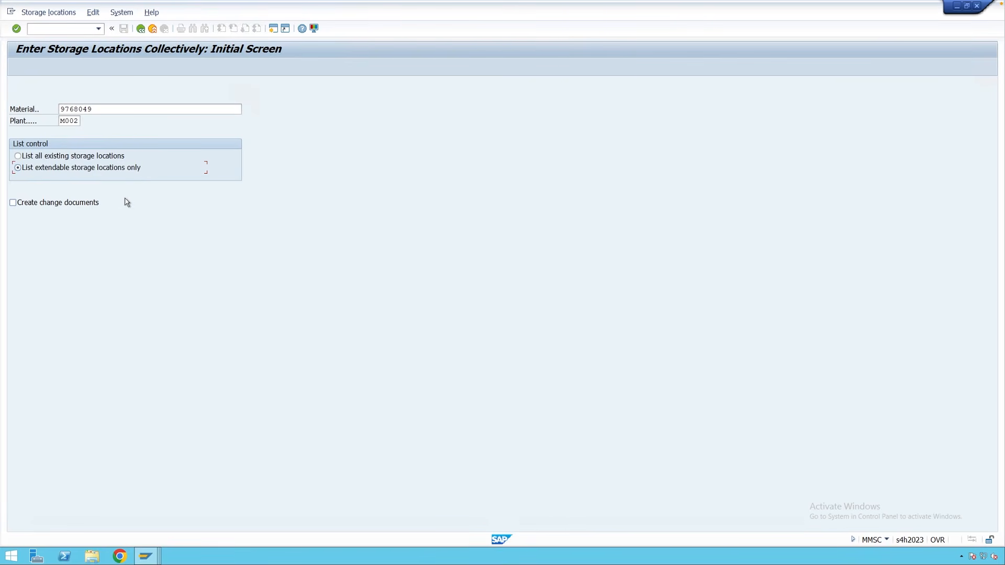
key("Return")
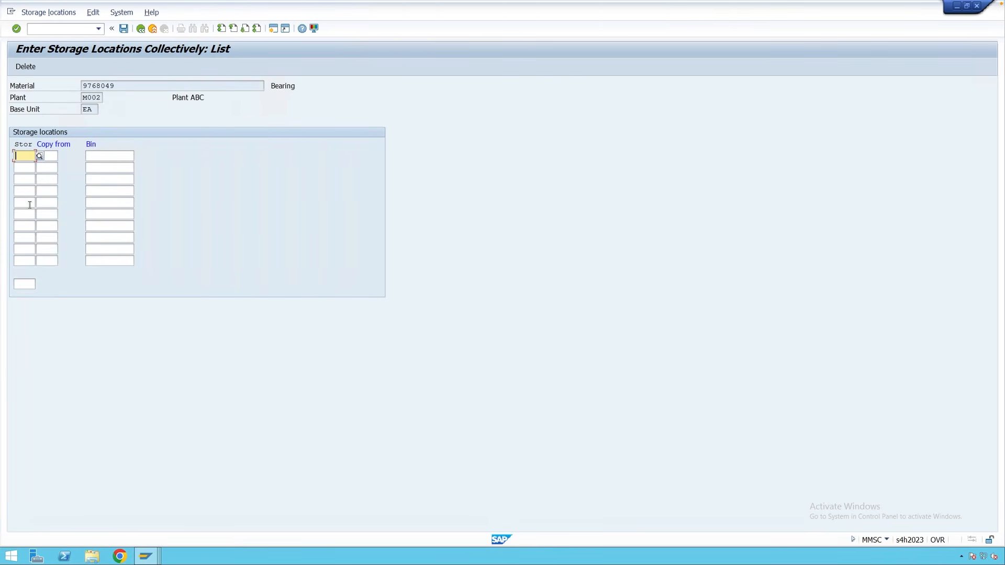
left_click(39, 156)
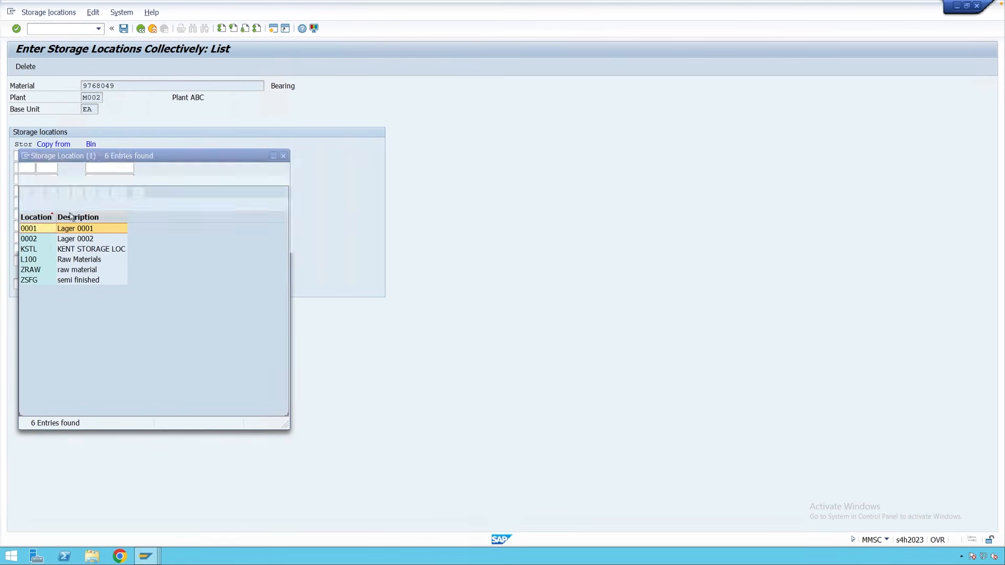
double_click(43, 260)
Add ZRAW in the second row, save L100 and ZRAW, and exit to the main menu.
left_click(36, 166)
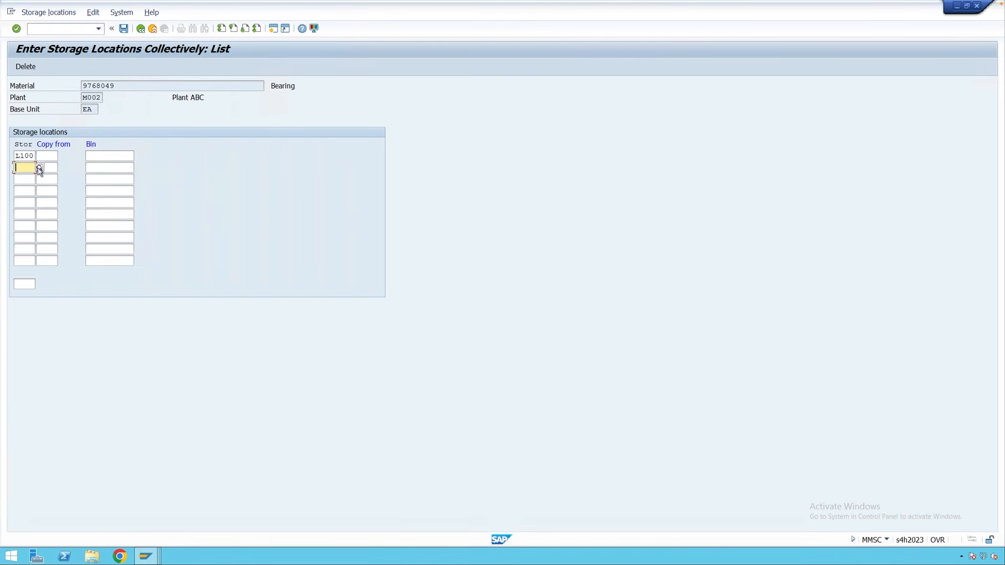
left_click(39, 168)
double_click(57, 282)
left_click(107, 156)
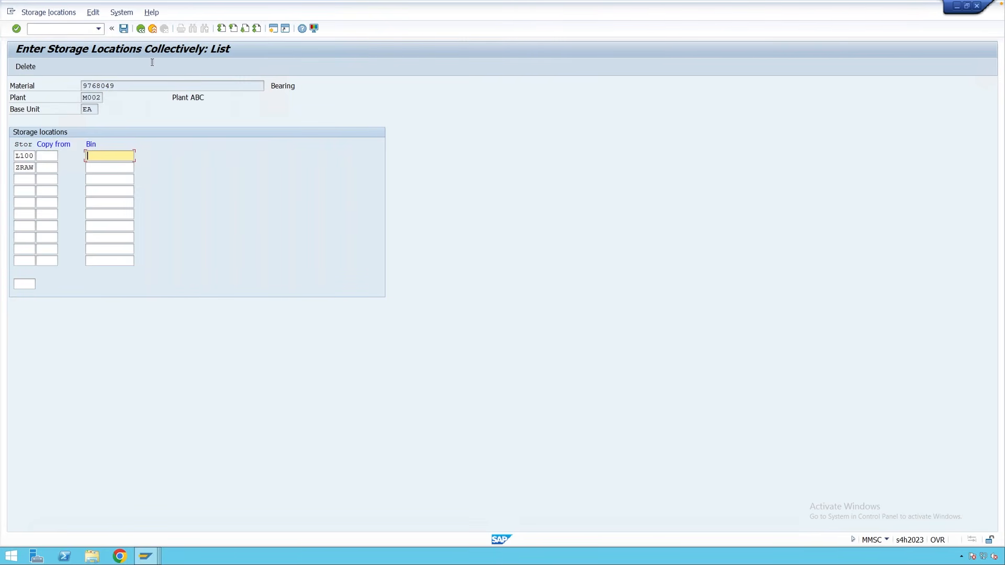
left_click(126, 33)
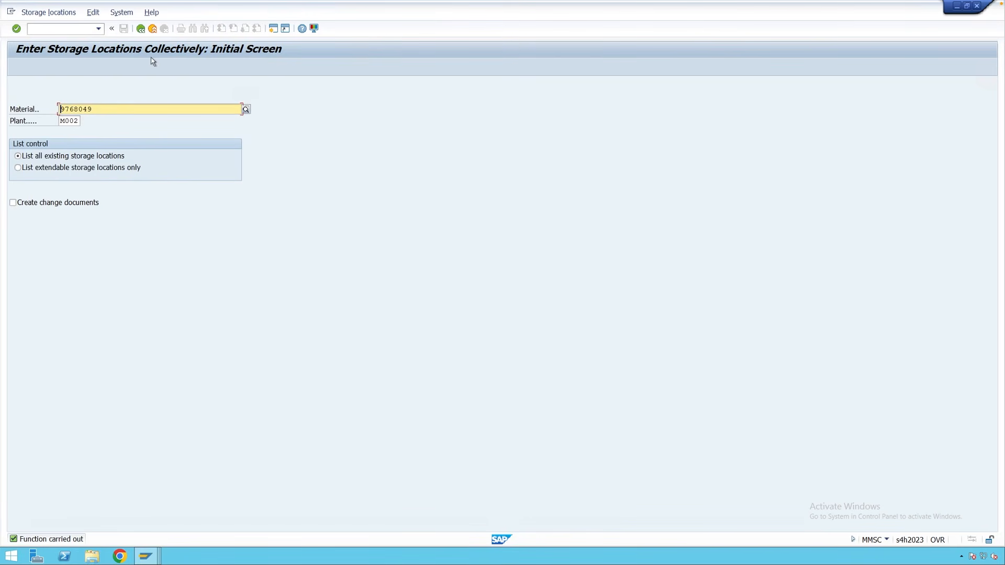
left_click(153, 29)
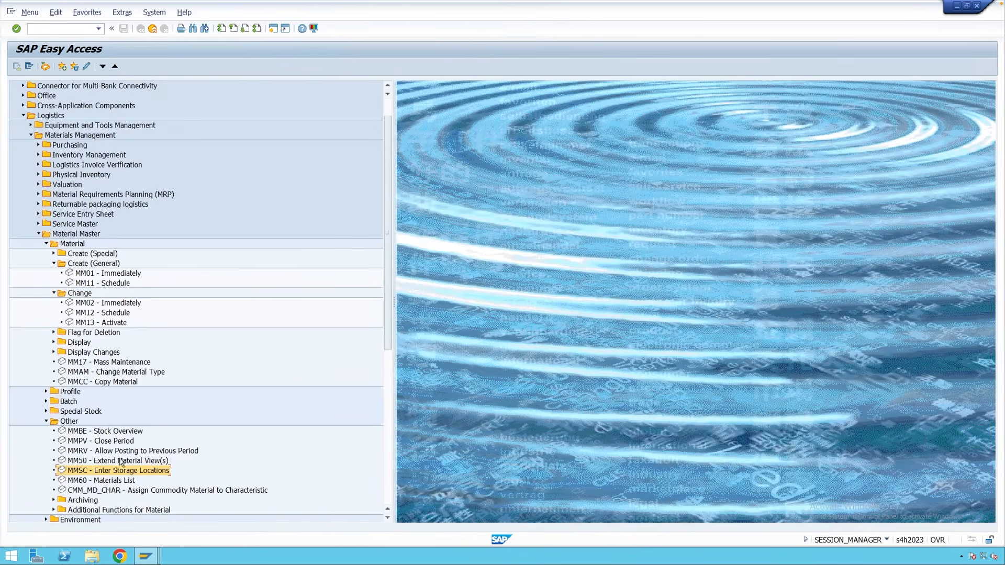
Launch MM50 Extend Material View(s) from the Material Master > Other folder.
left_click(102, 461)
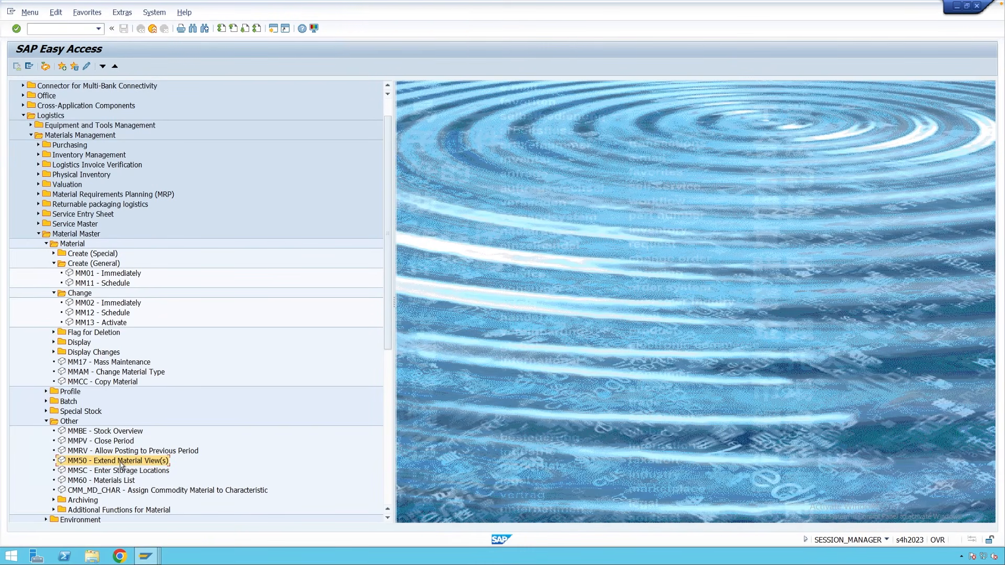
double_click(121, 462)
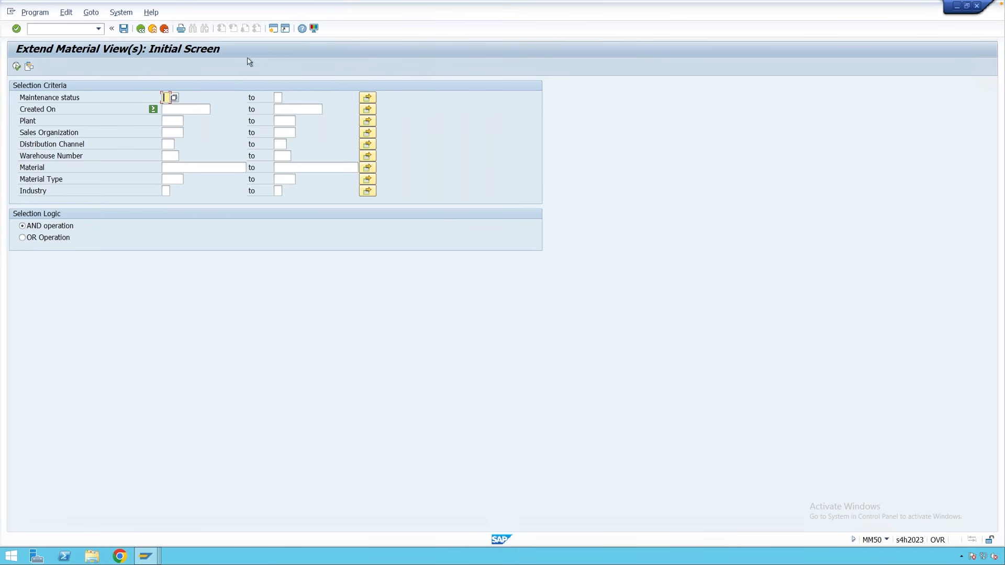
left_click(269, 31)
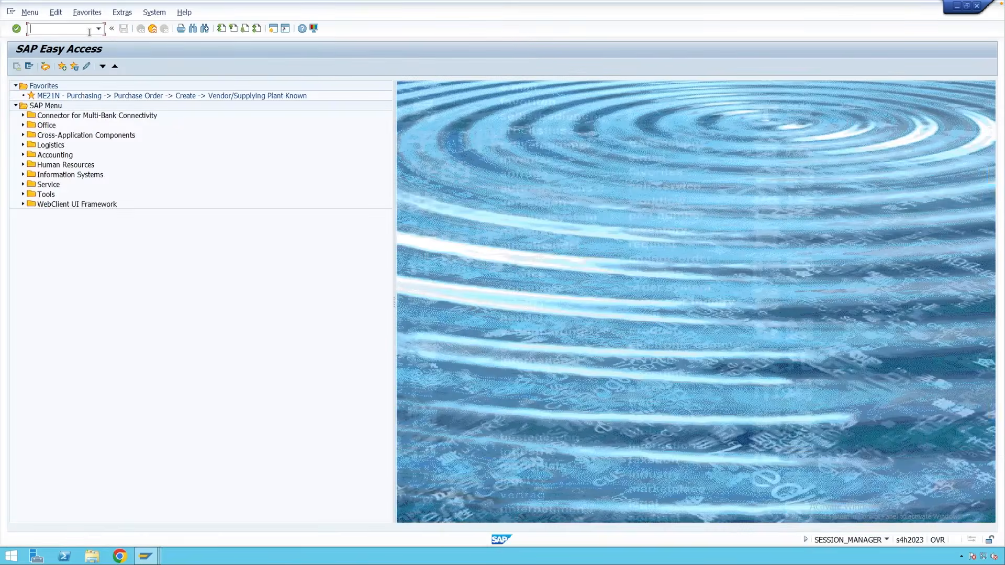
Start MM01 for material 9768053 with the Basic Data 1 and Purchasing views.
type("mm01")
key("Return")
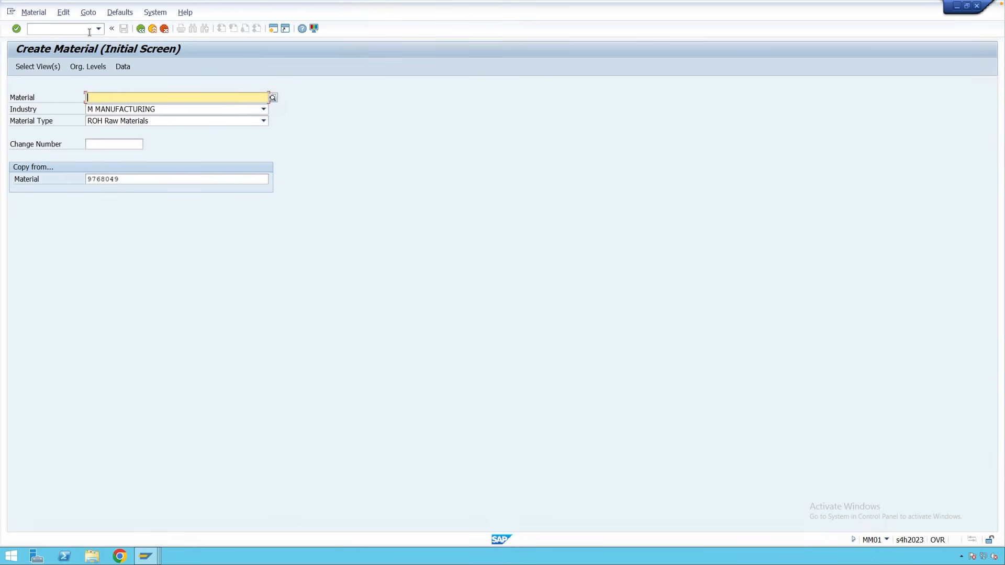
key("Return")
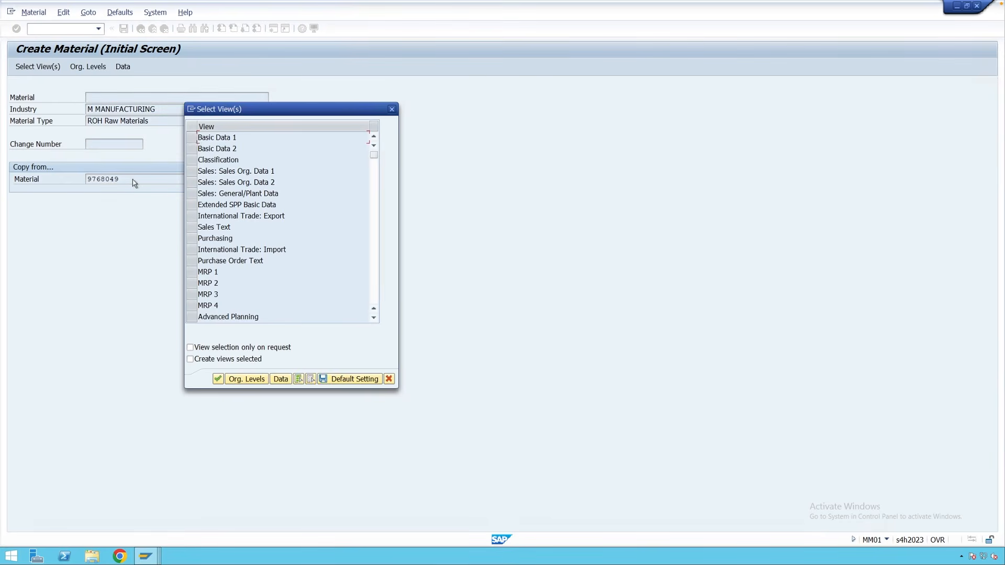
left_click(192, 137)
left_click(192, 239, "ctrl")
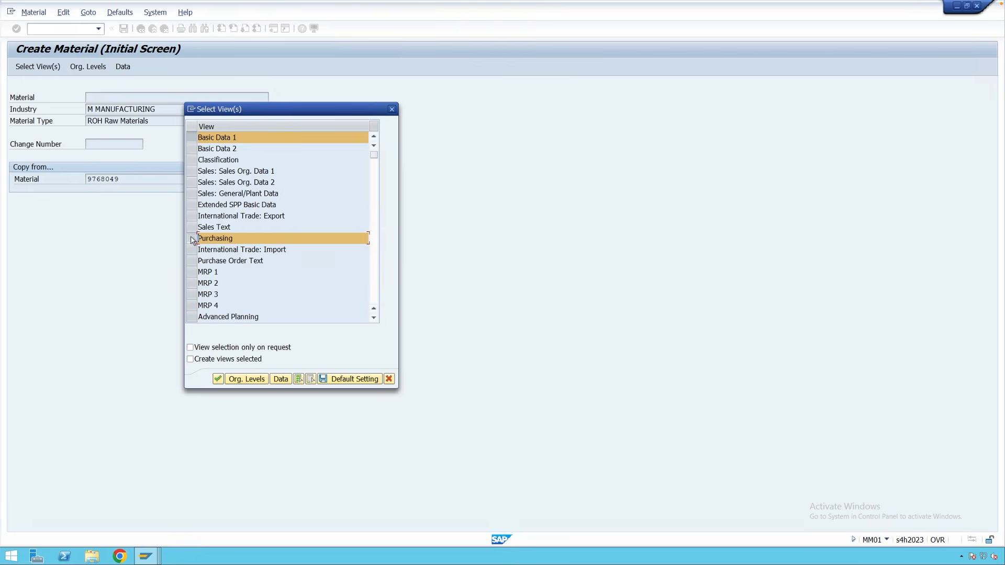
key("Return")
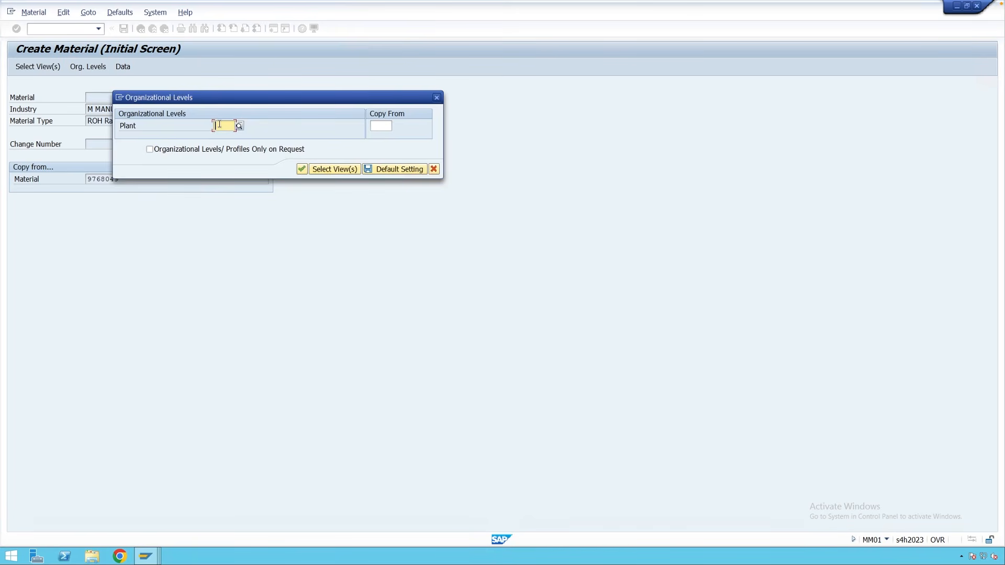
Enter plant M001, confirm the basic and purchasing data, and save the material.
type("m001")
key("Return")
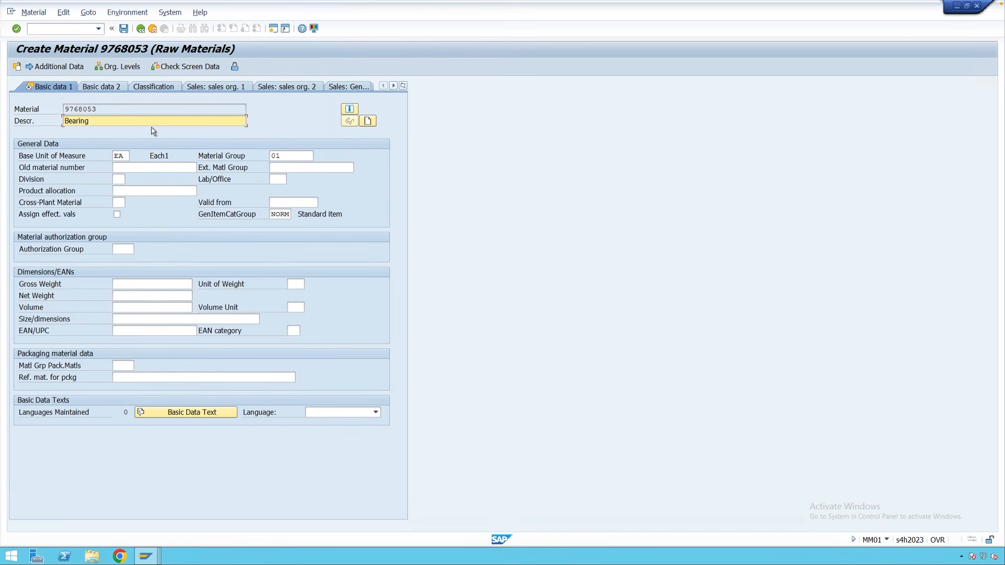
key("Return")
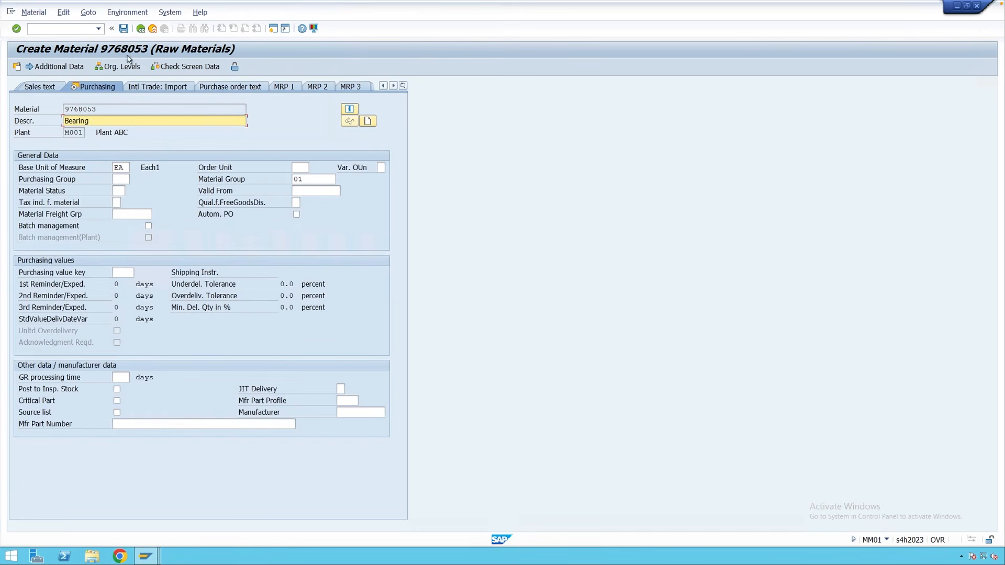
left_click(124, 32)
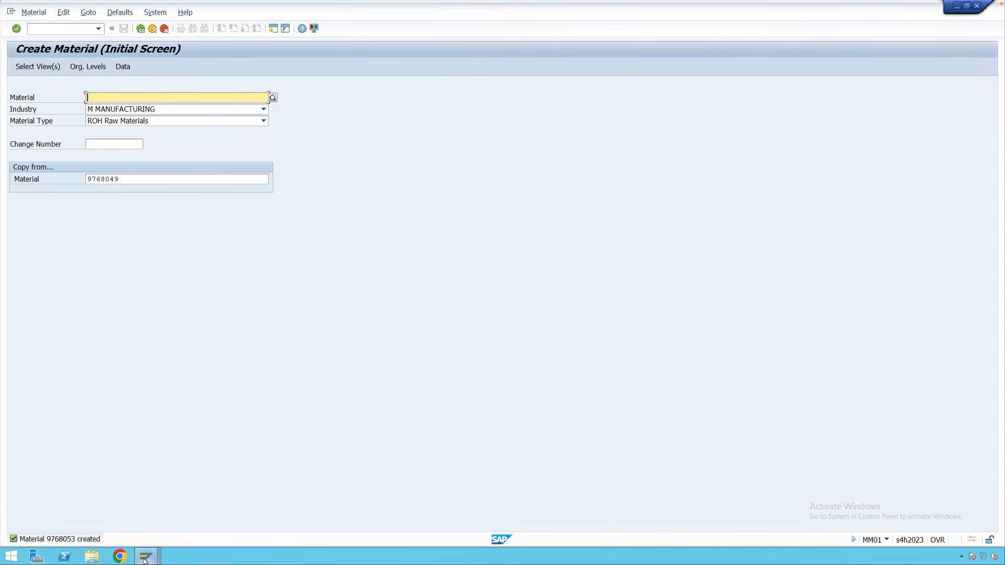
In the MM50 session, paste material number 9768053 into the material criterion.
mouse_move(147, 556)
left_click(129, 511)
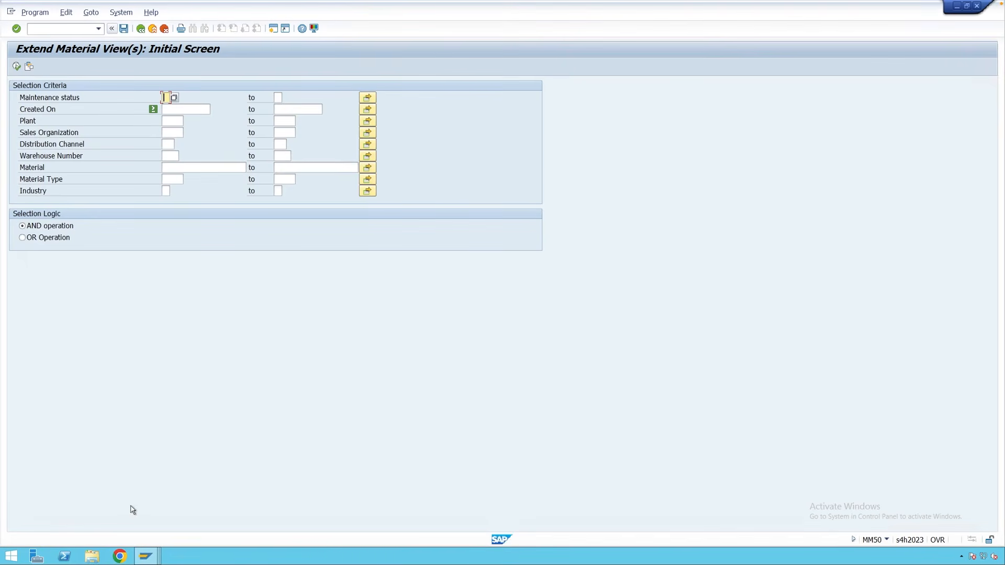
left_click(187, 169)
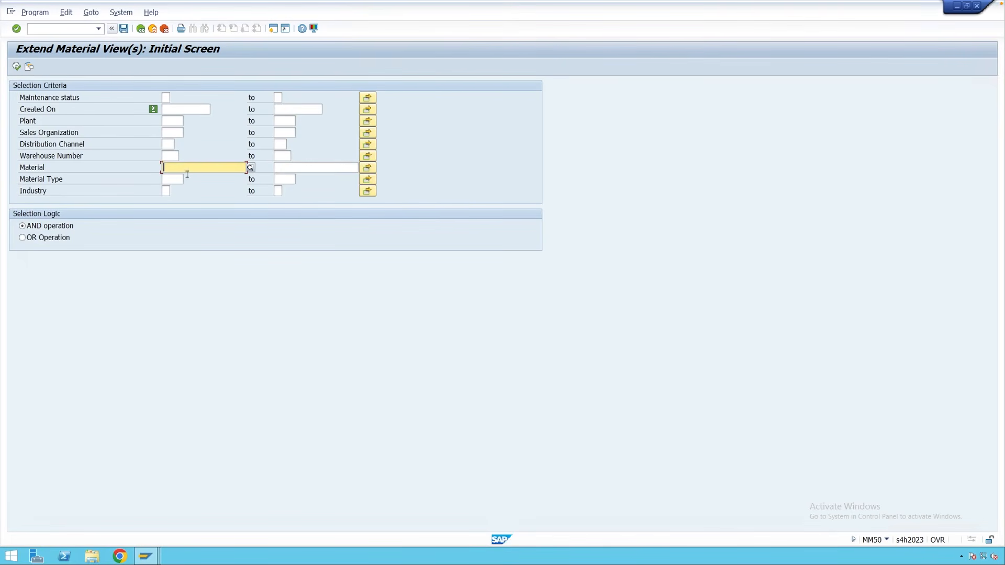
type("9768053")
Choose maintenance status B (Accounting) and execute the list.
left_click(166, 98)
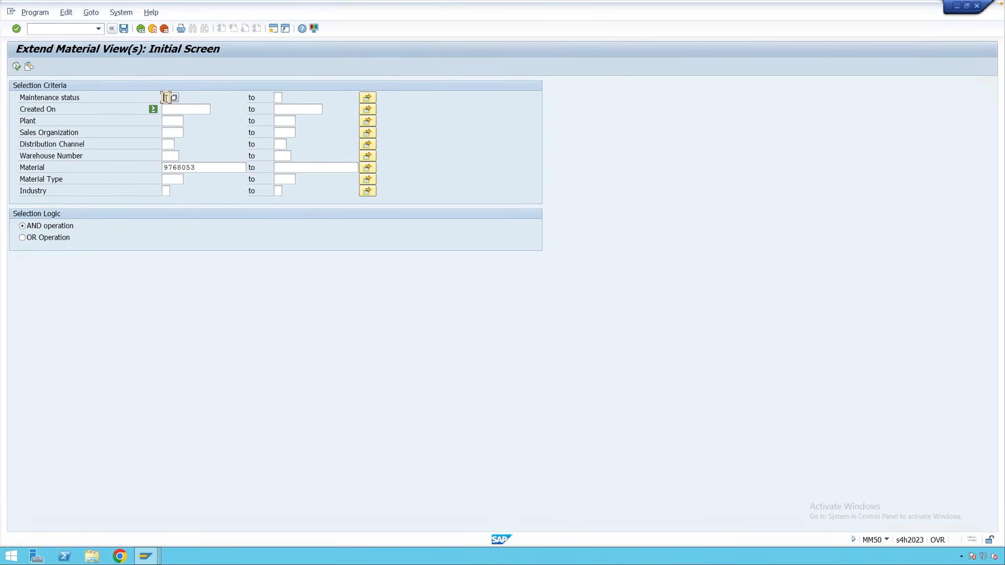
left_click(175, 98)
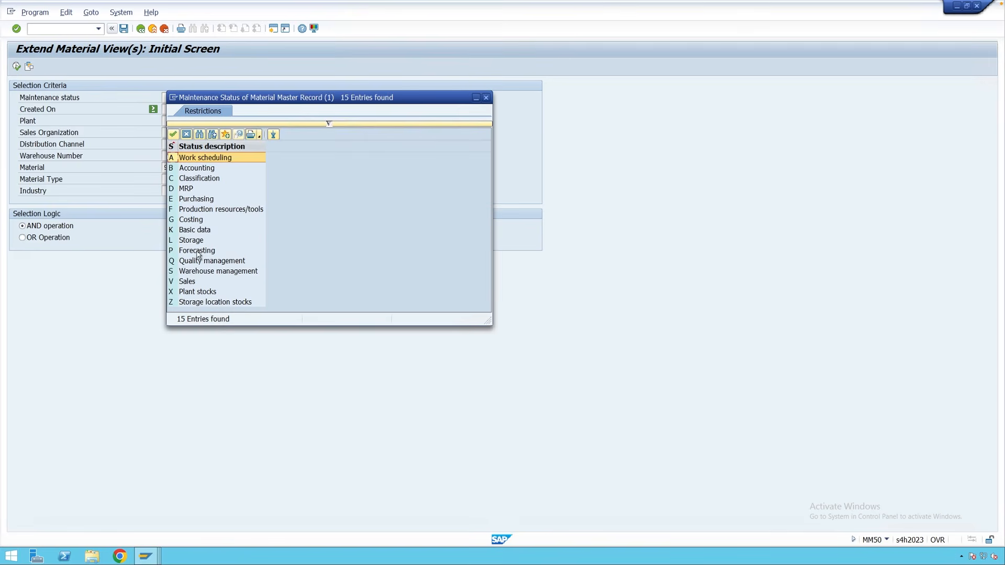
left_click(174, 201)
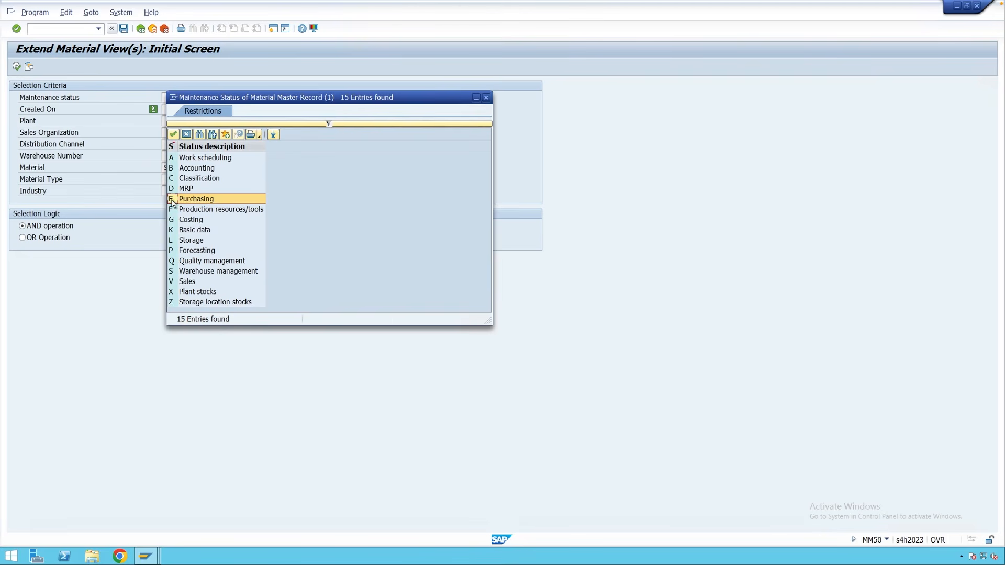
left_click(172, 171)
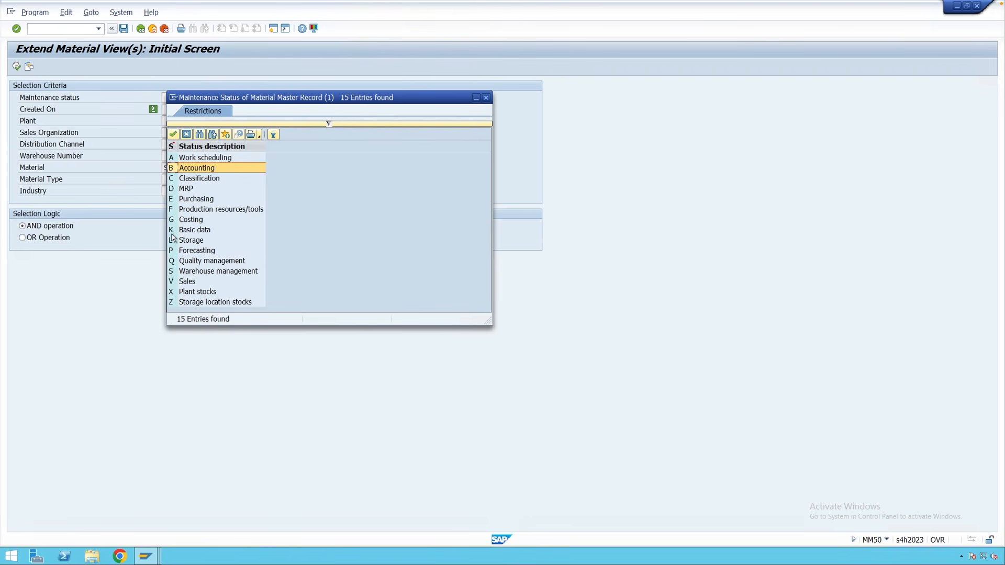
key("Escape")
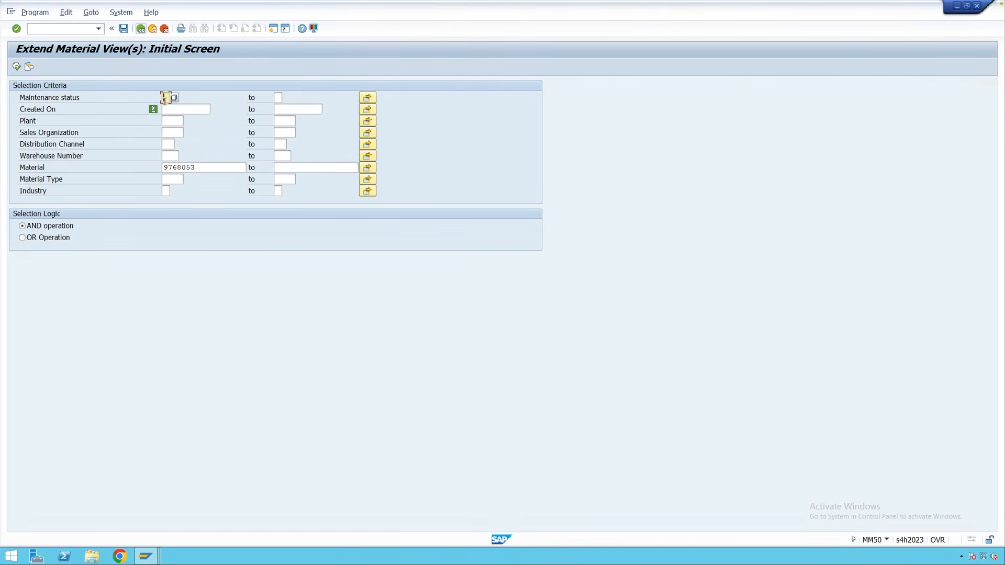
left_click(174, 98)
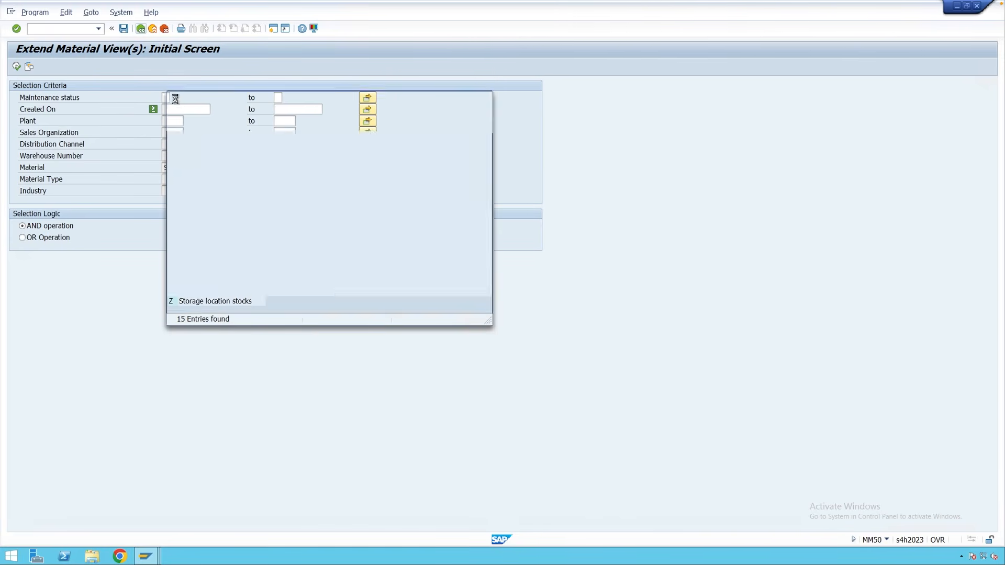
left_click(192, 171)
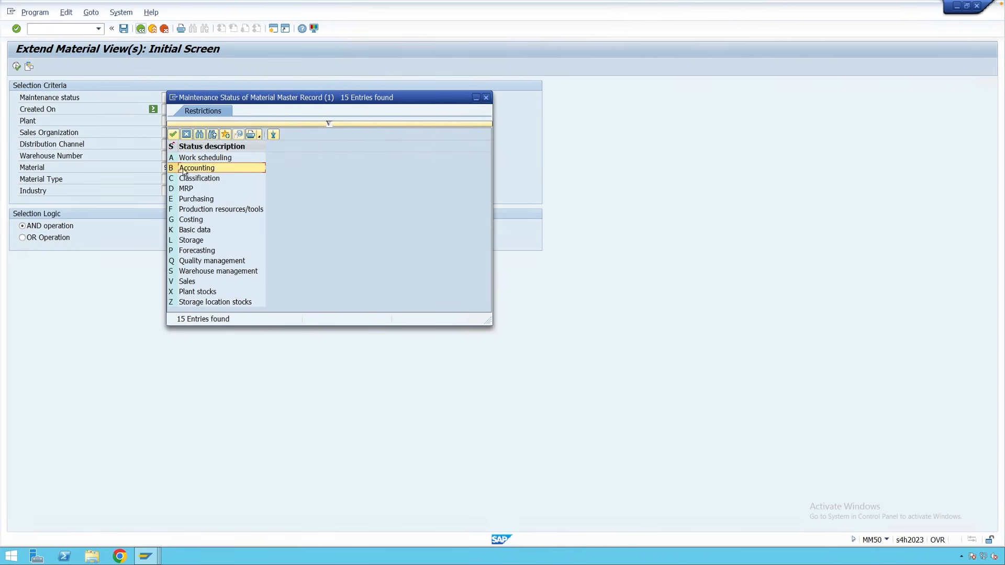
double_click(174, 168)
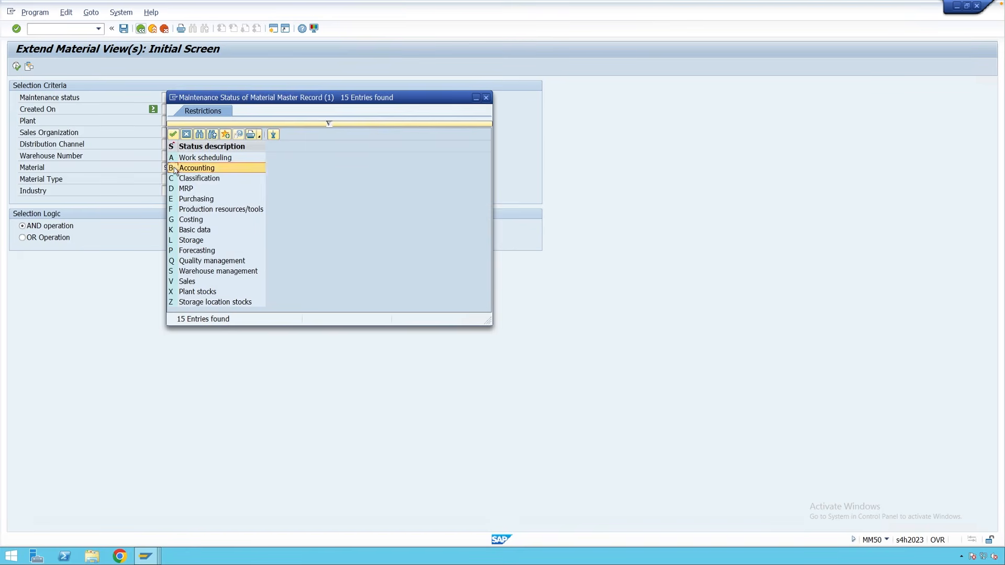
left_click(16, 65)
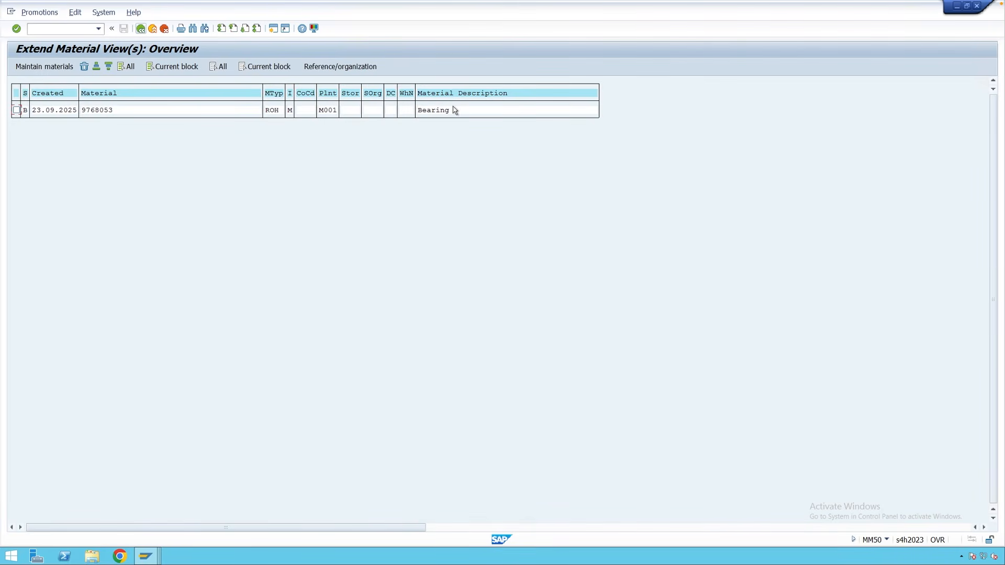
Give material 9768053 valuation class 3000 and moving price 100, then save.
left_click(17, 111)
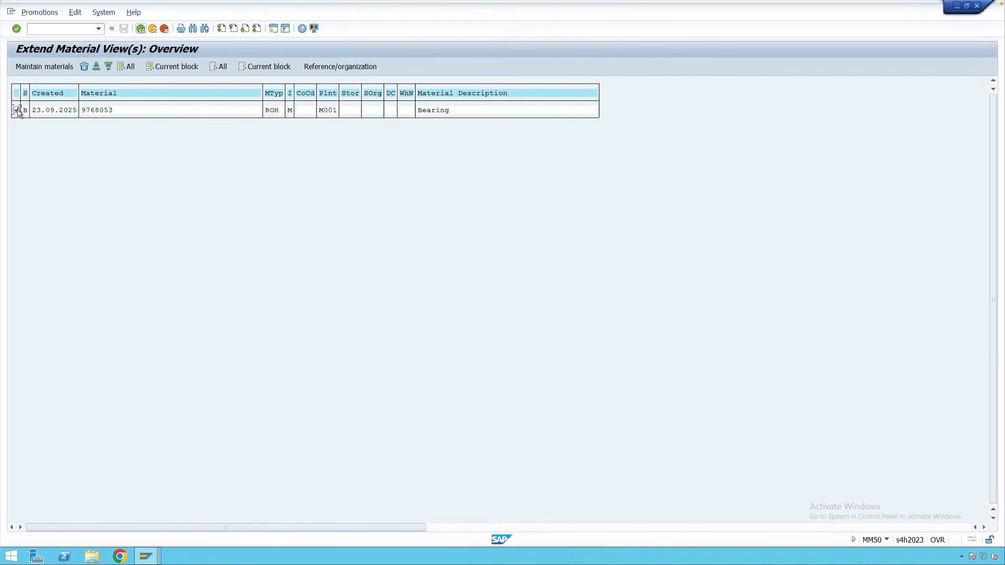
left_click(53, 68)
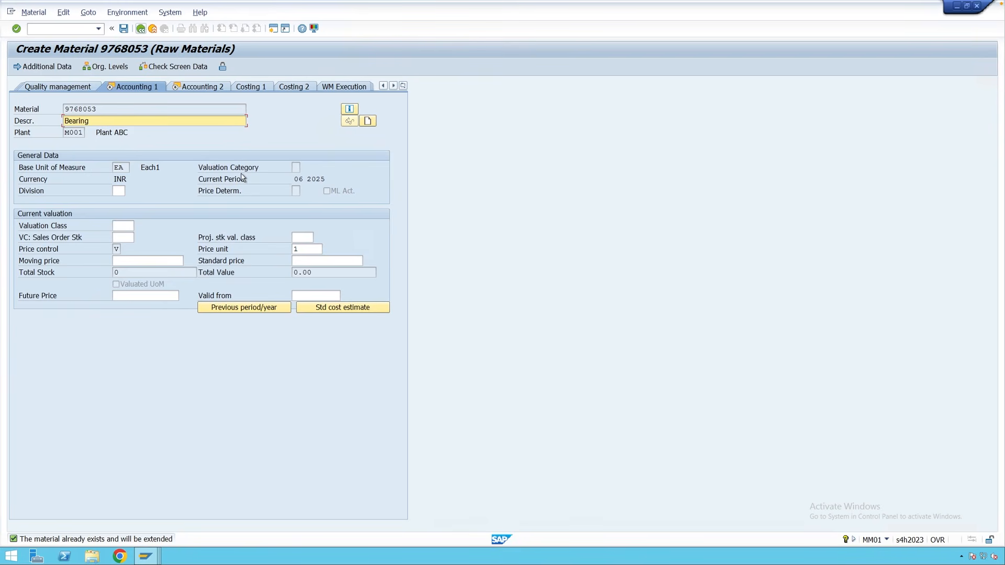
left_click(126, 225)
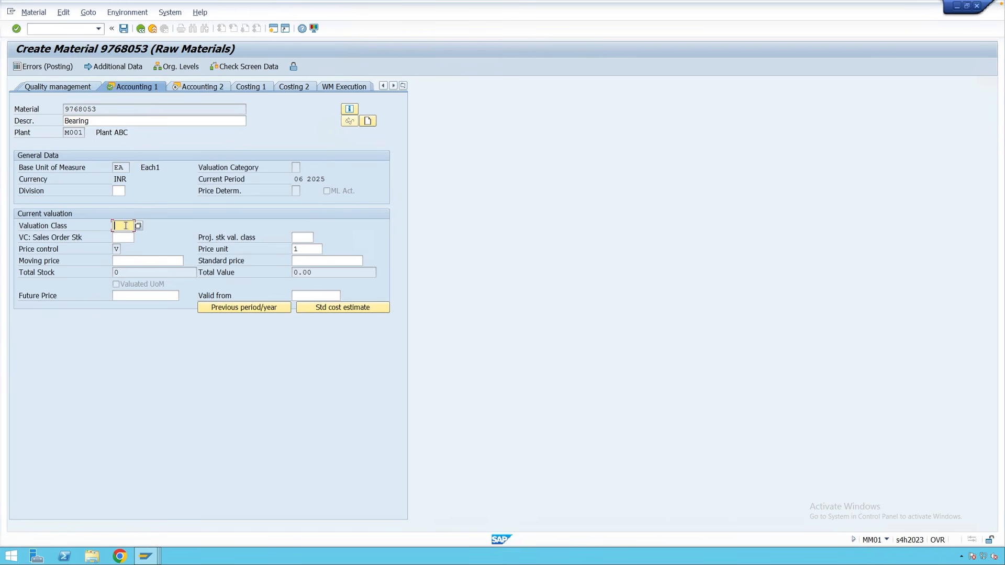
type("3000")
left_click(125, 261)
type("1")
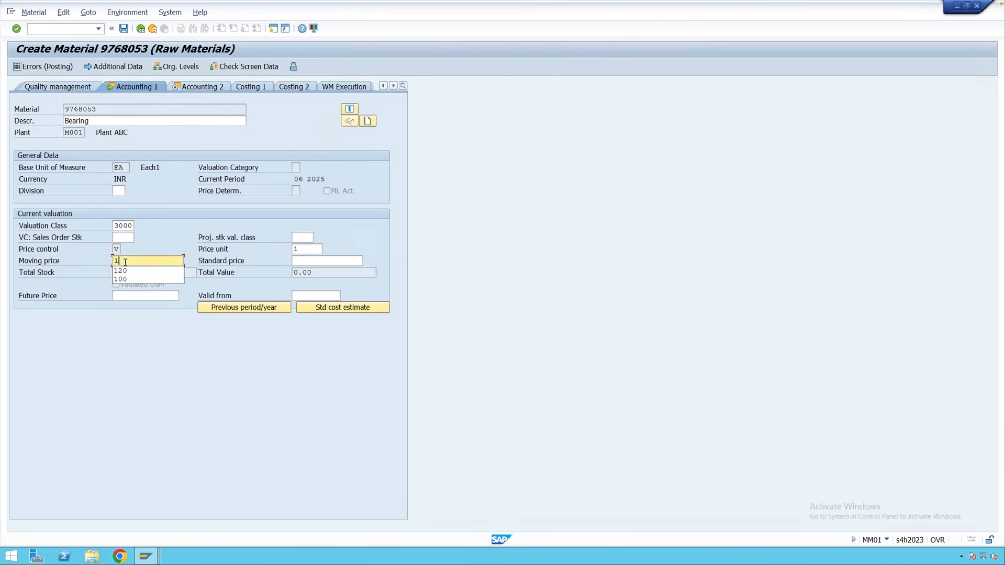
type("00")
key("ctrl+s")
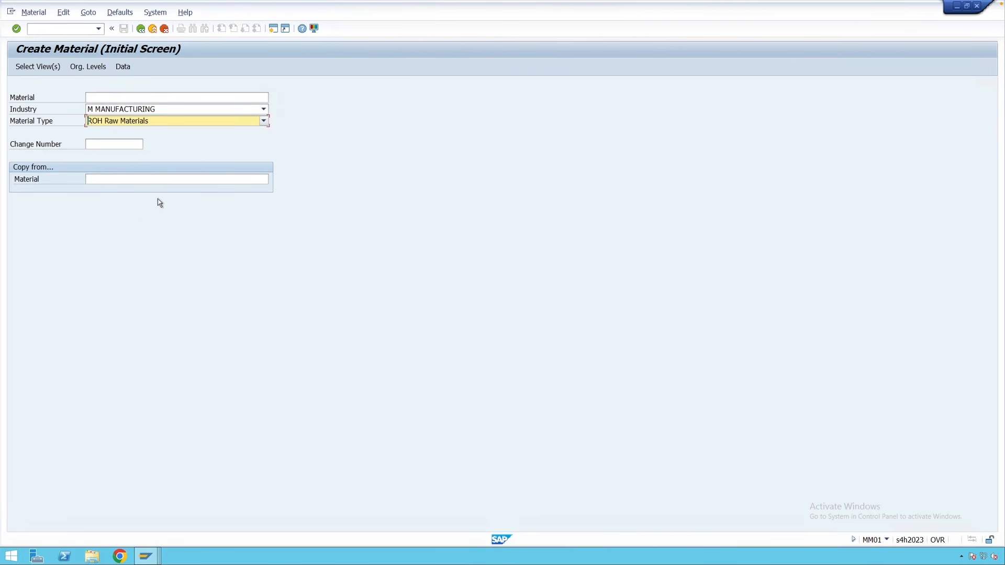
Set M MANUFACTURING as the default industry sector, hidden on the initial screen.
left_click(121, 13)
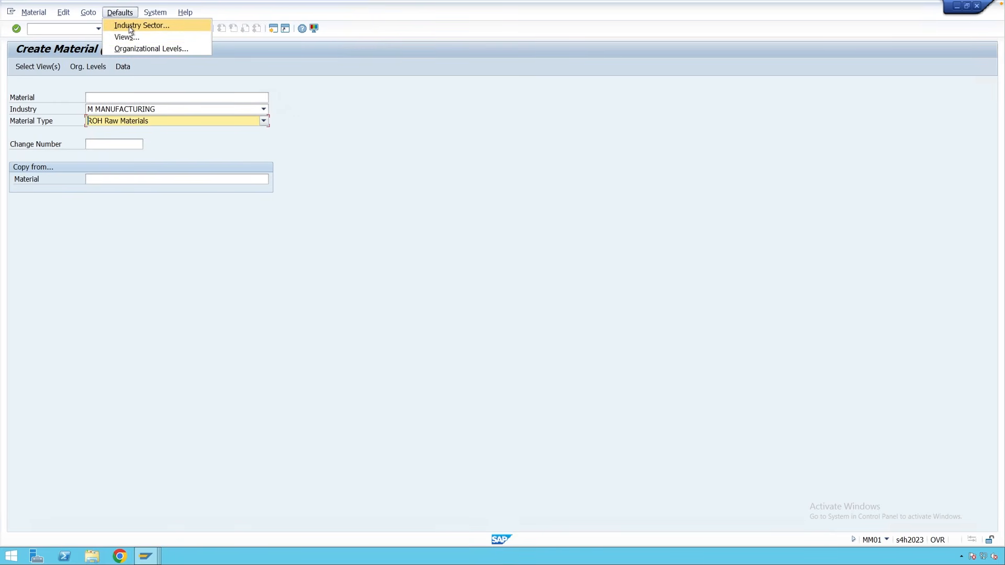
left_click(131, 27)
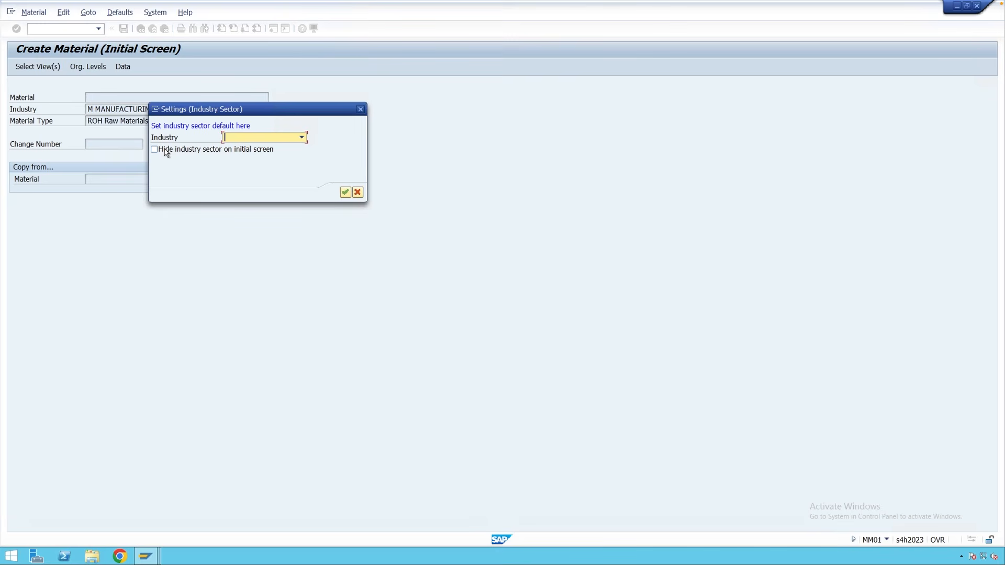
left_click(255, 139)
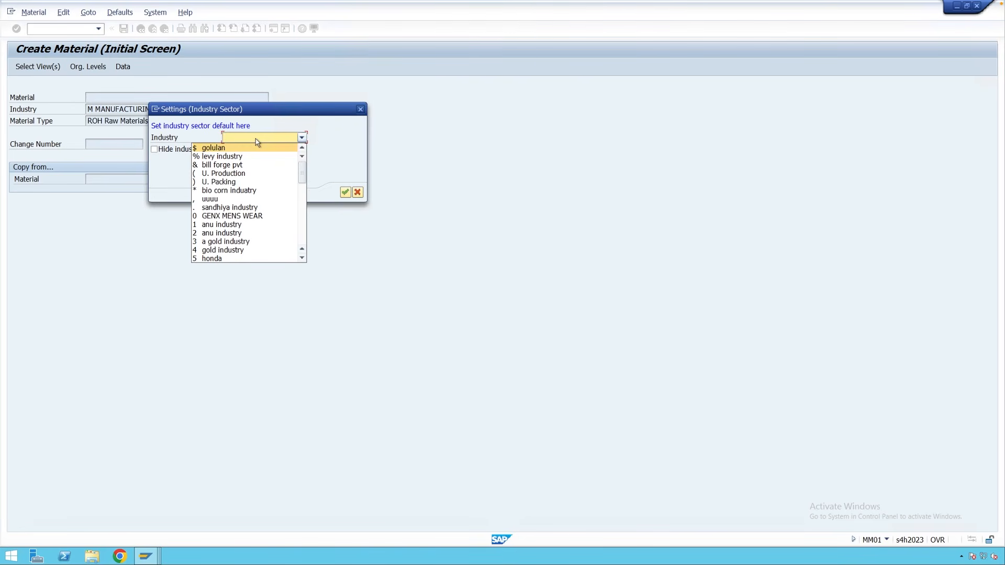
key("m")
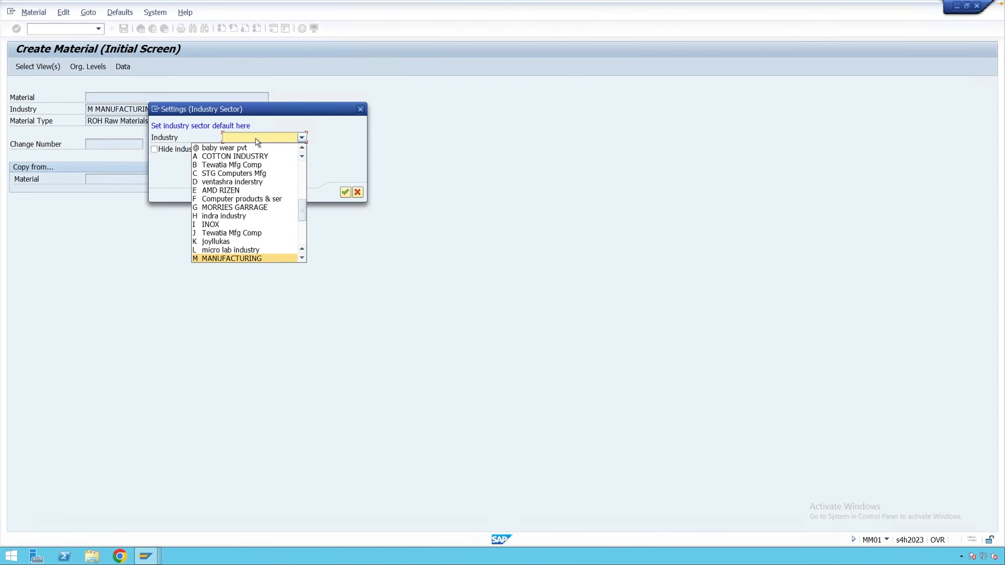
left_click(249, 259)
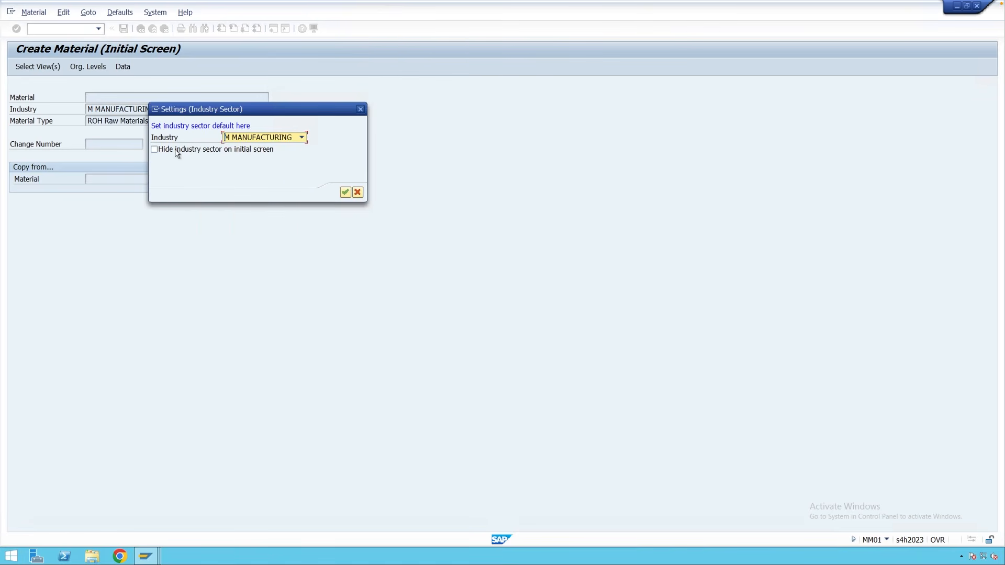
left_click(178, 153)
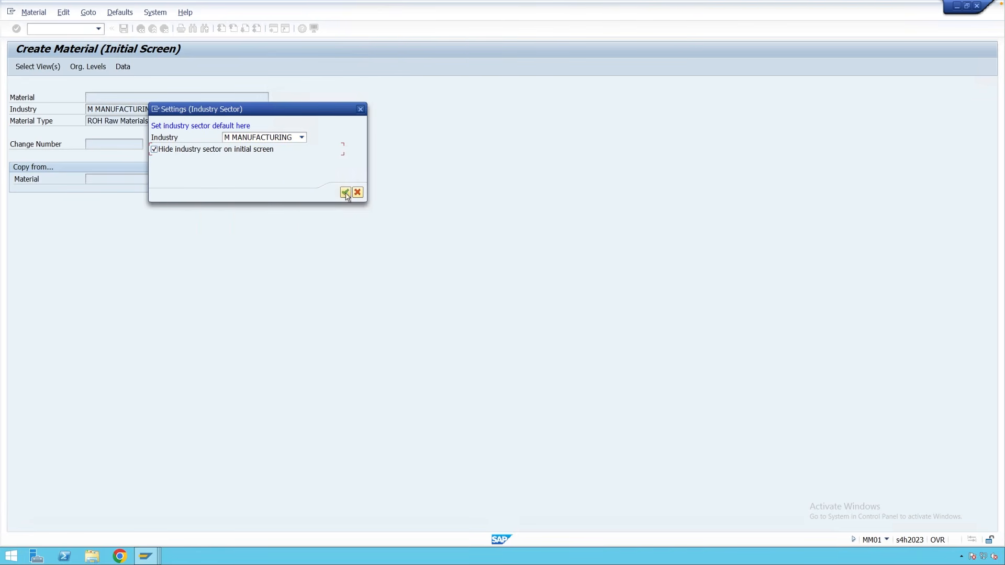
left_click(346, 192)
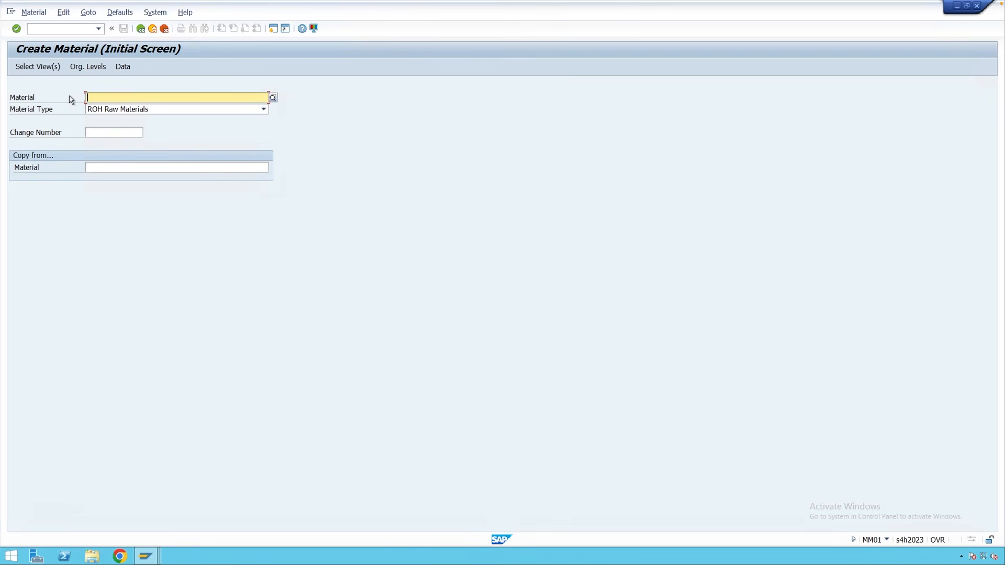
Unhide the industry sector so M MANUFACTURING shows on the initial screen.
left_click(125, 13)
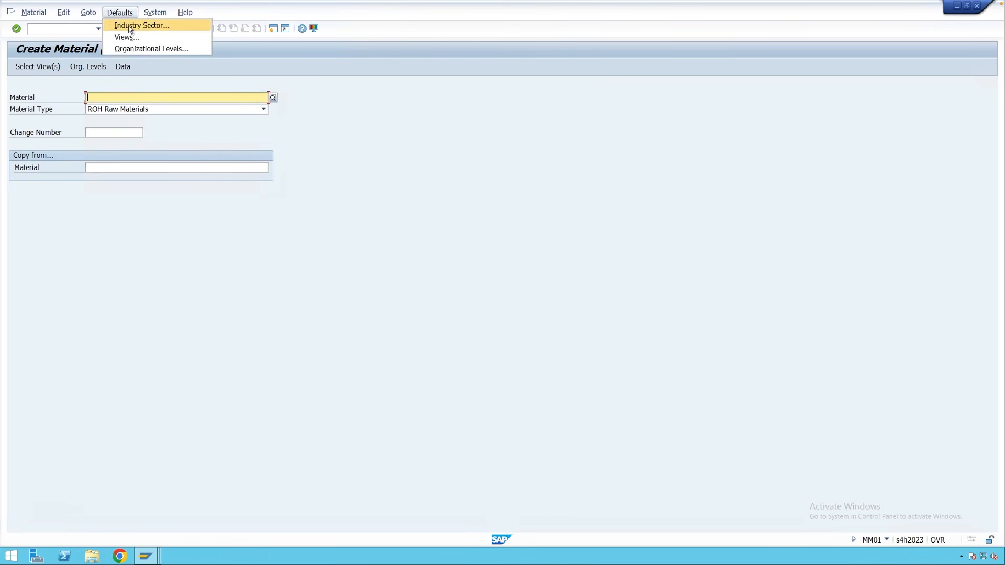
left_click(131, 26)
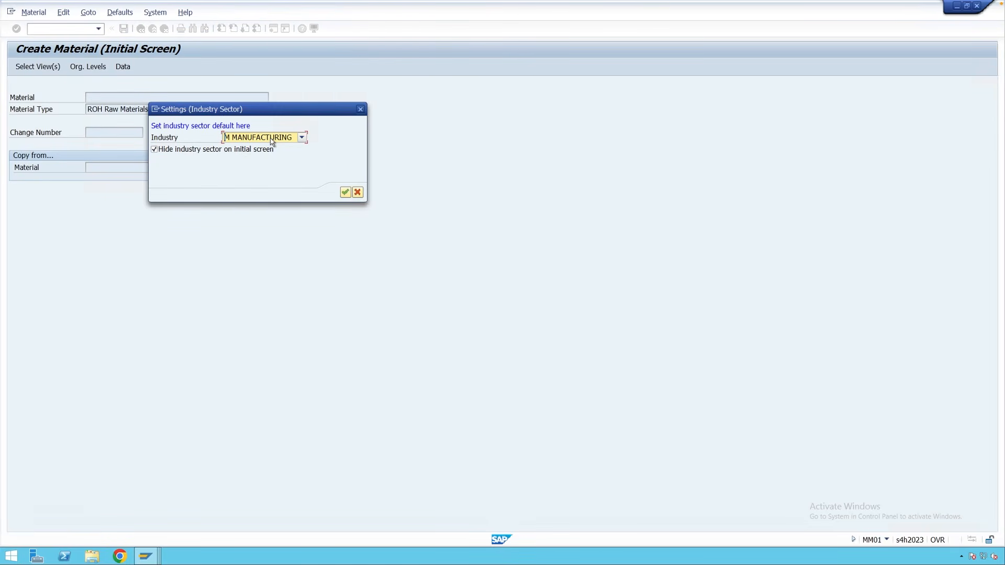
left_click(161, 151)
left_click(345, 192)
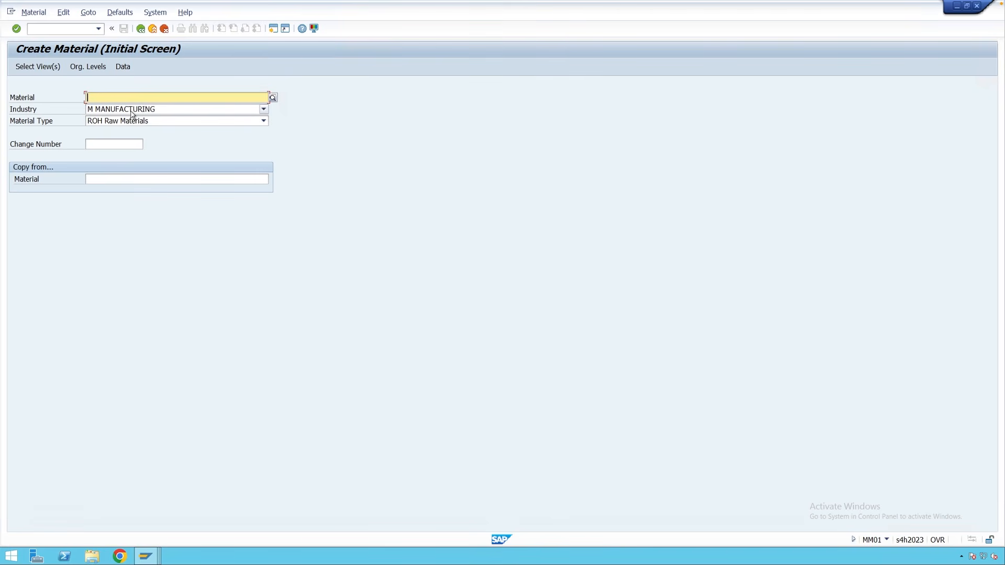
left_click(121, 13)
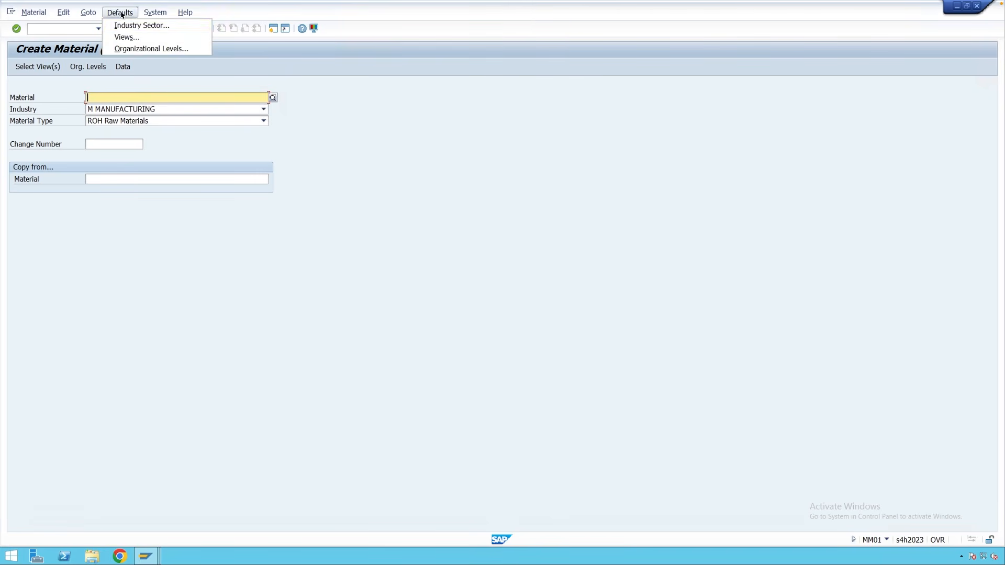
Mark Basic Data 1 and Purchasing as default views.
left_click(131, 38)
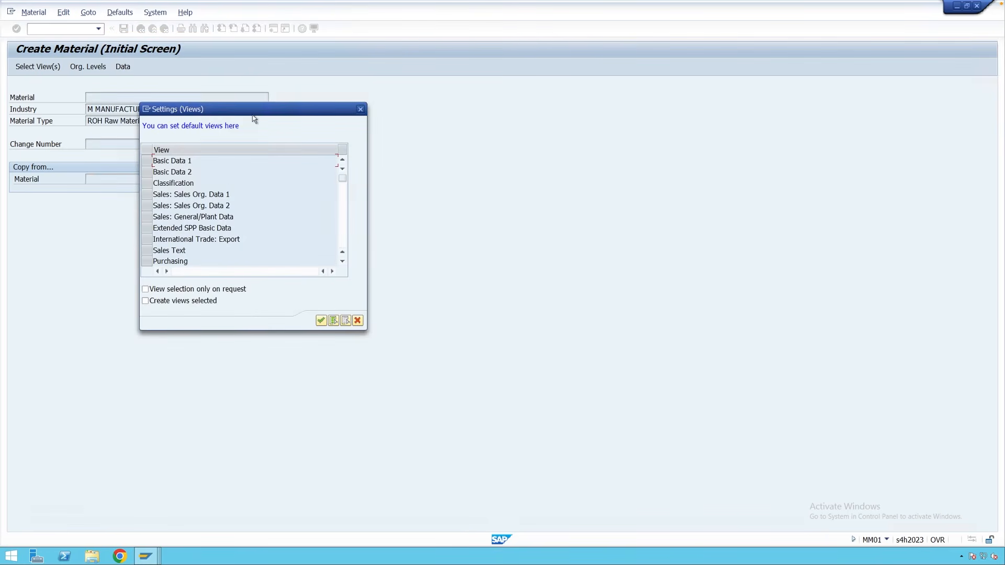
left_click_drag(254, 119, 414, 97)
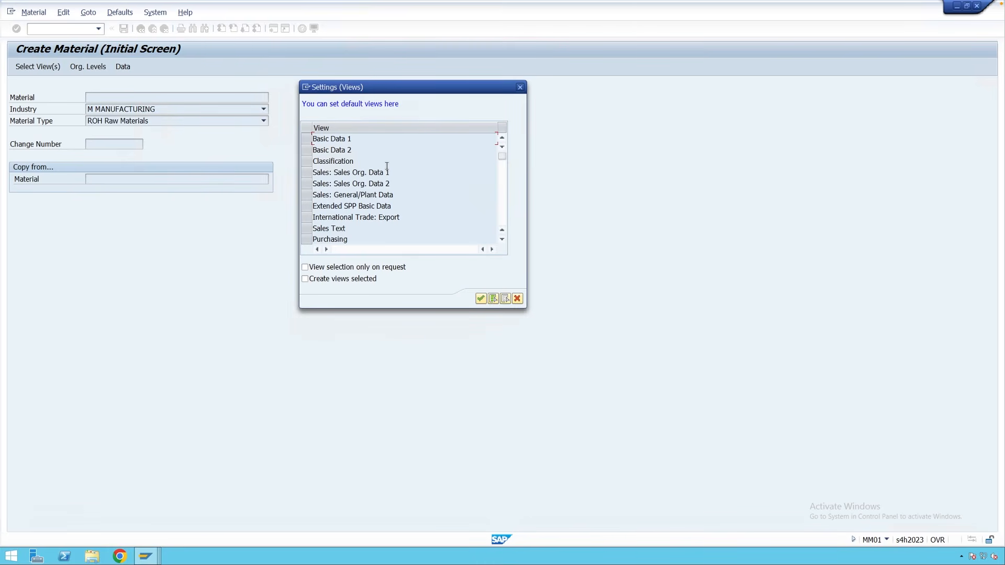
left_click(307, 139)
left_click(307, 239)
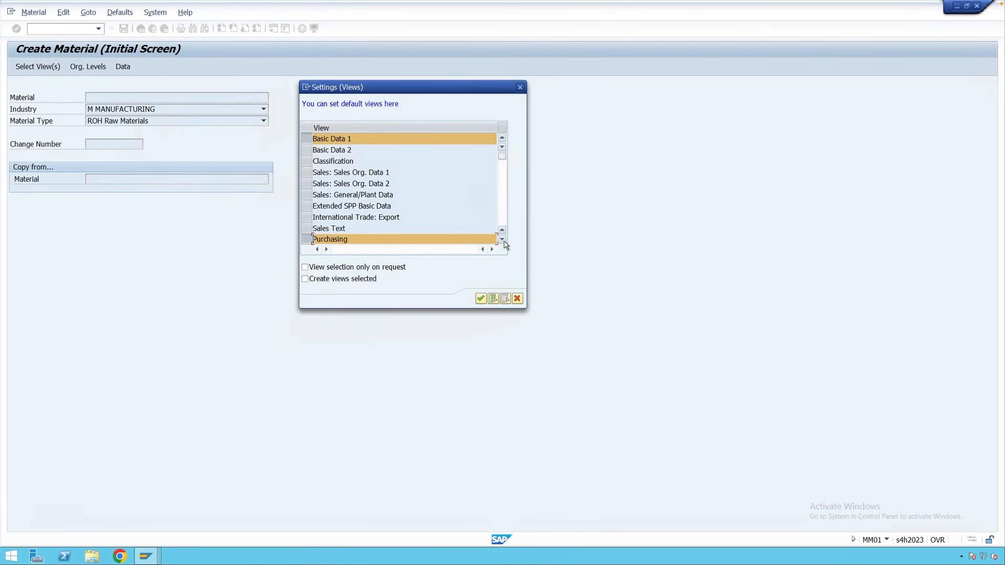
left_click(502, 239)
left_click(502, 240)
left_click(502, 240)
left_click(502, 239)
left_click(502, 240)
left_click(502, 240)
left_click(502, 239)
left_click(502, 240)
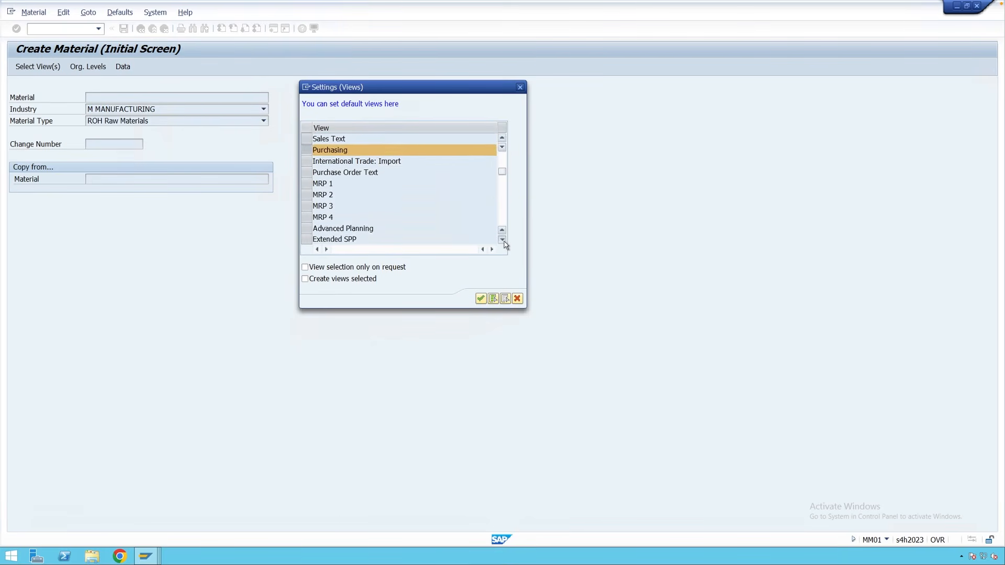
left_click(502, 240)
left_click(502, 239)
left_click(502, 240)
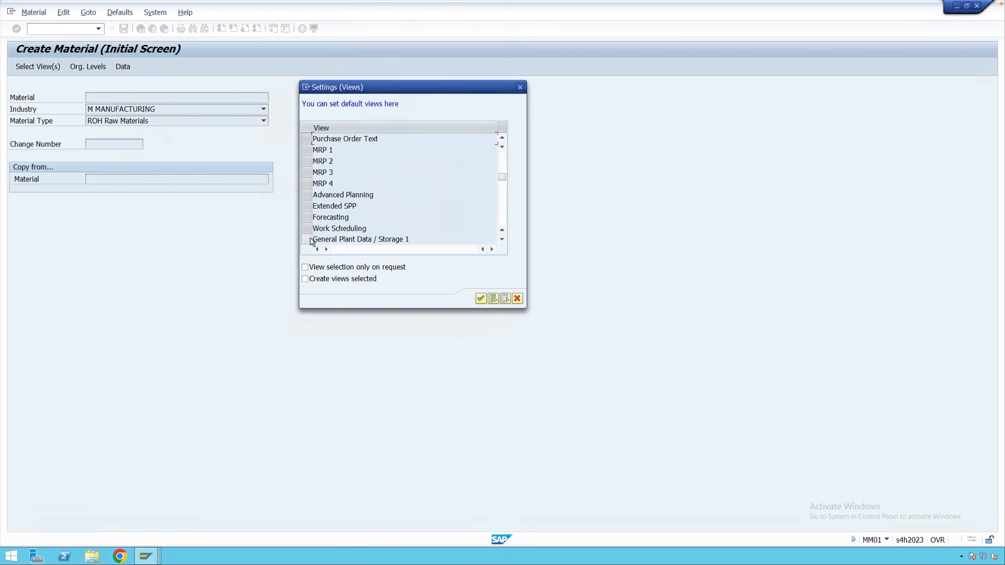
Add General Plant Data / Storage 1 and Accounting 1 as default views and confirm.
left_click(308, 239)
left_click(502, 240)
left_click(502, 240)
left_click(502, 240)
left_click(502, 240)
left_click(502, 239)
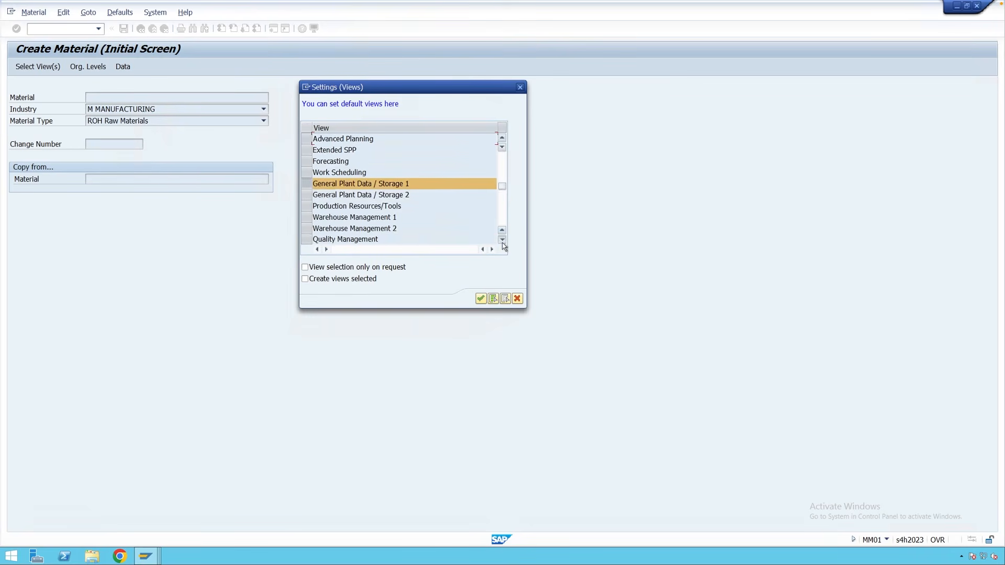
left_click(502, 240)
left_click(308, 240)
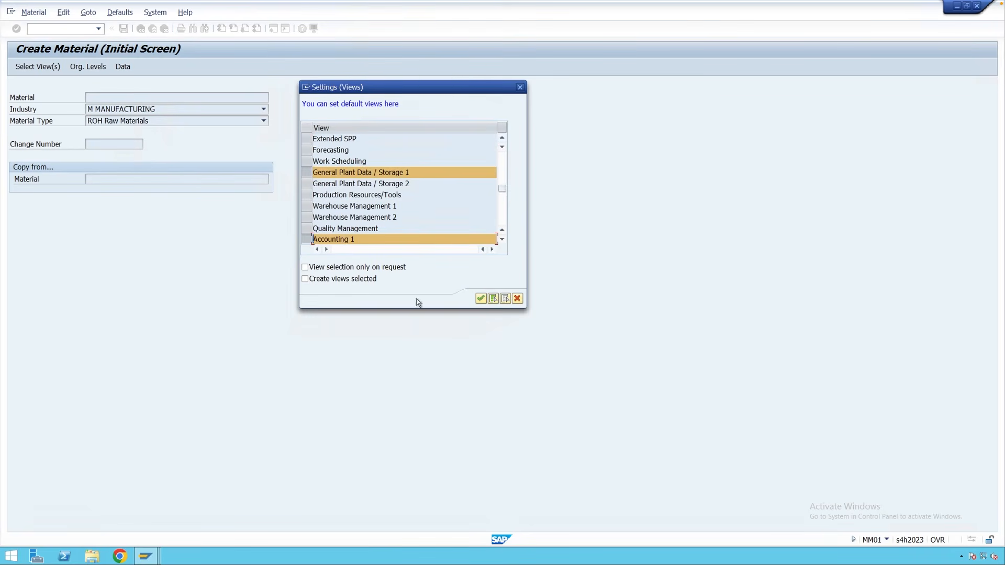
left_click(480, 299)
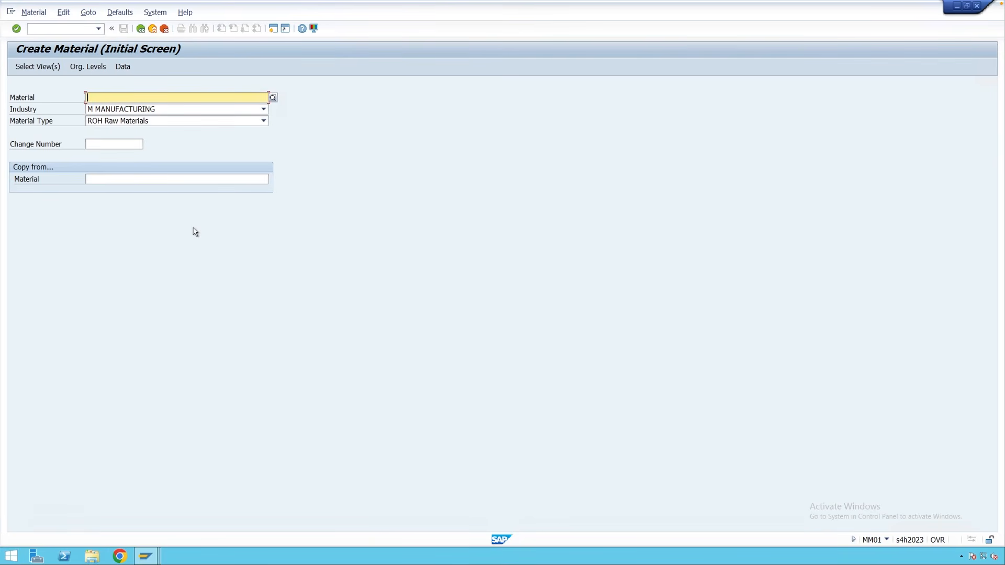
key("Return")
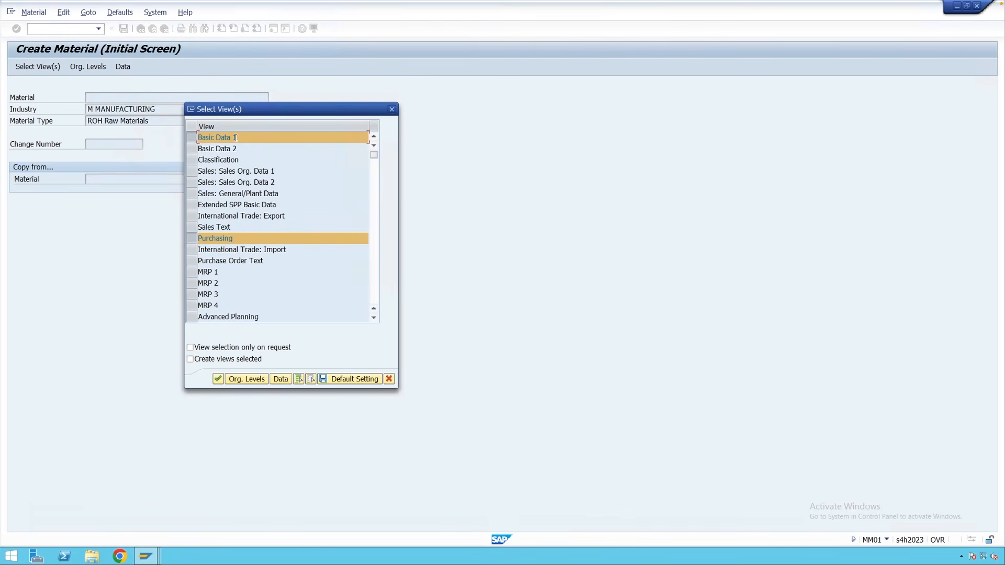
left_click(374, 319)
left_click(375, 319)
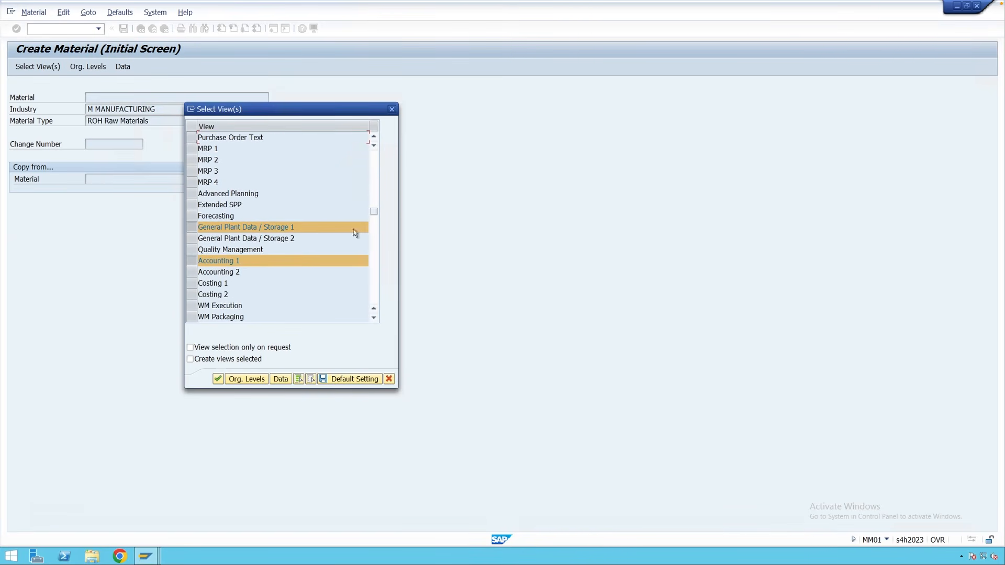
left_click(390, 108)
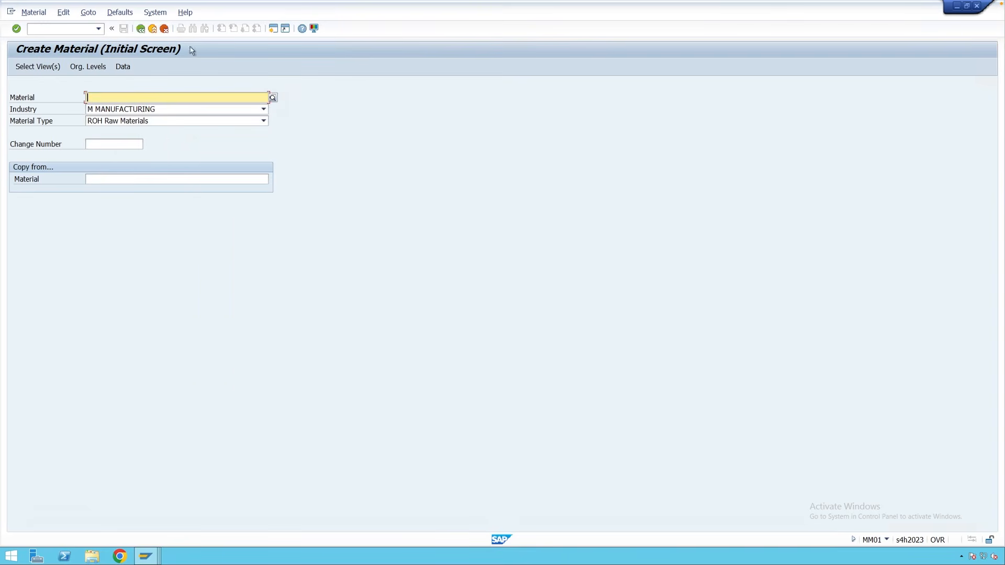
left_click(119, 12)
left_click(127, 36)
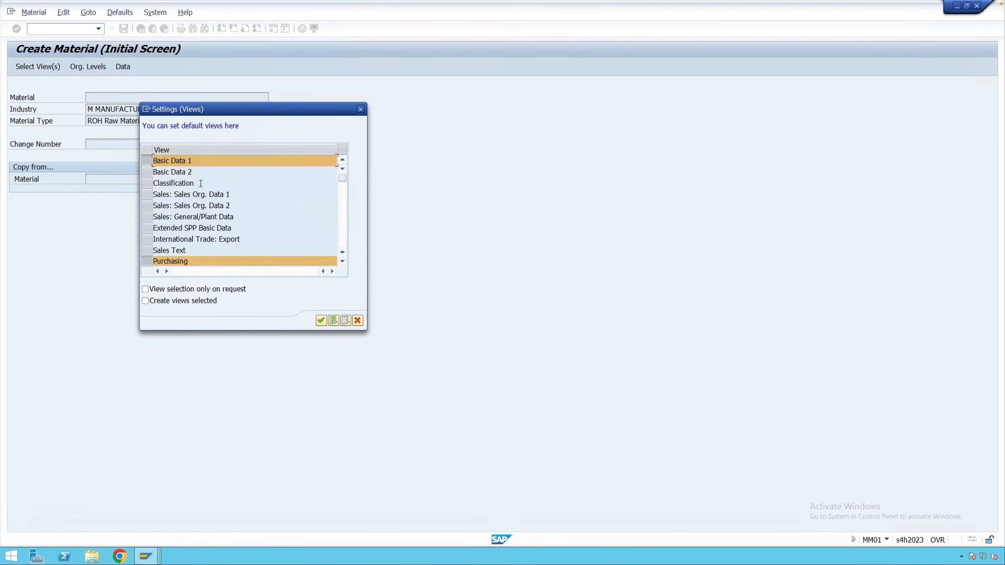
left_click(342, 262)
left_click(342, 262)
left_click(342, 261)
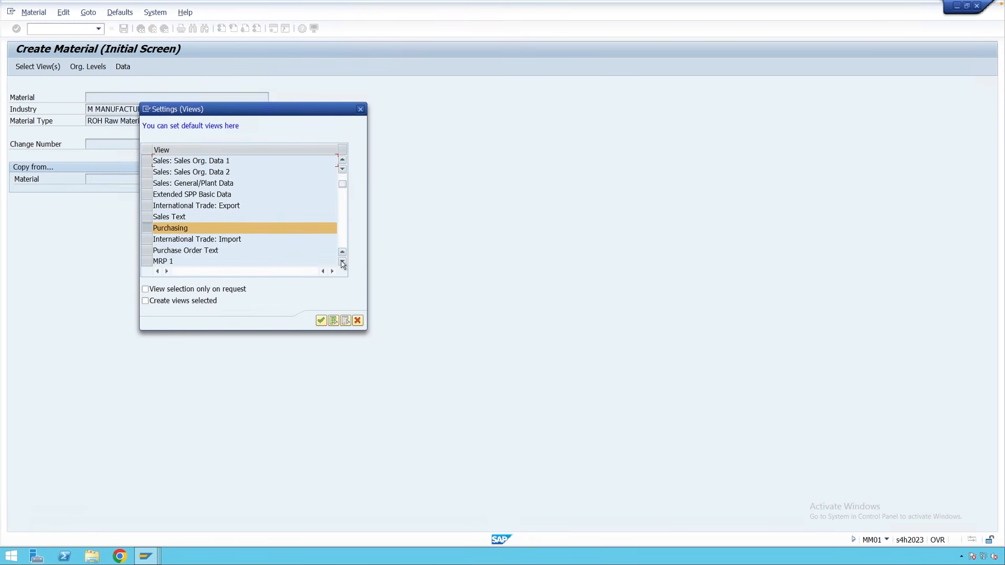
left_click(342, 262)
left_click(342, 262)
left_click(343, 261)
left_click(342, 262)
left_click(343, 262)
left_click(342, 261)
left_click(343, 262)
left_click(342, 261)
left_click(342, 261)
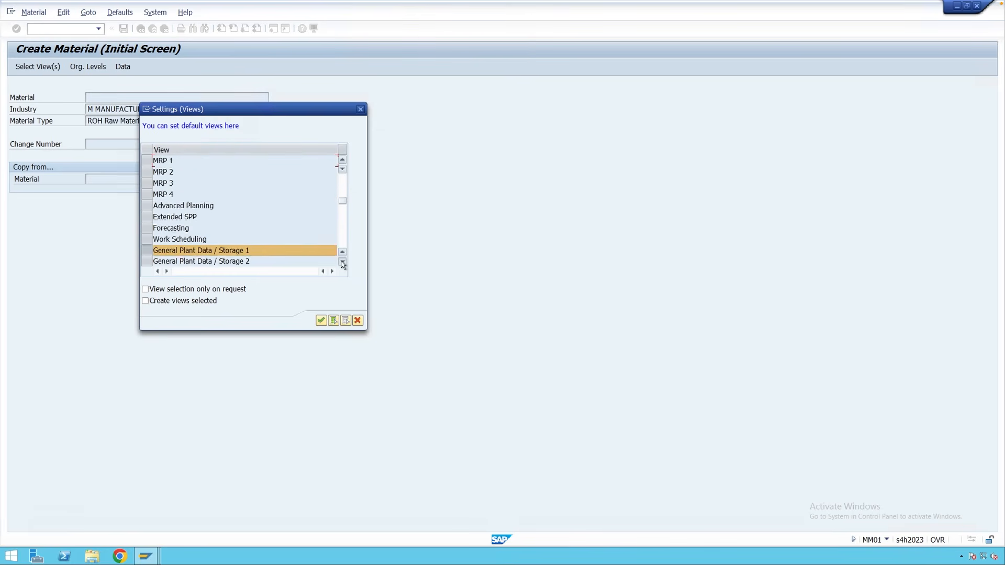
left_click(343, 262)
left_click(342, 262)
left_click(343, 261)
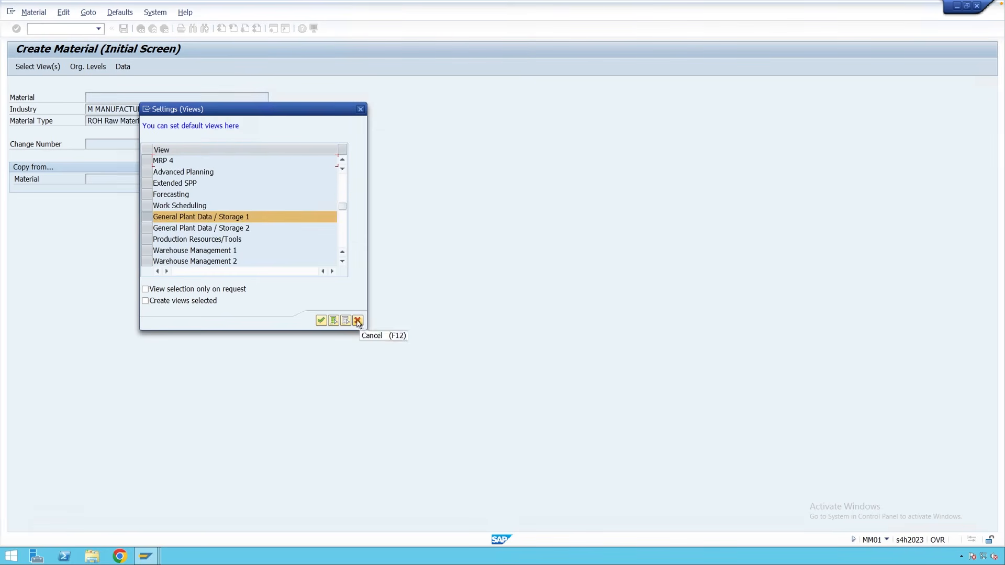
left_click(358, 321)
key("Return")
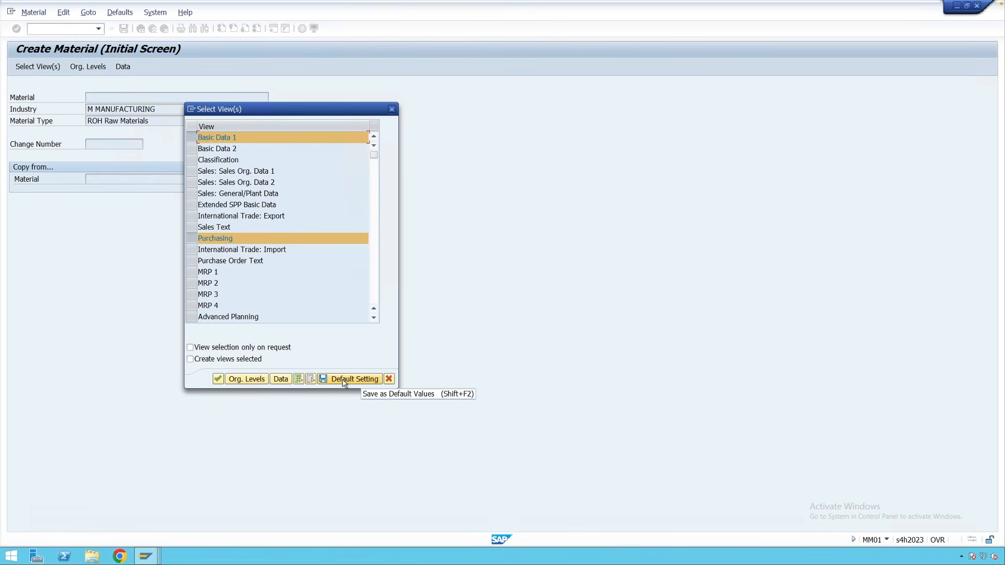
left_click(388, 379)
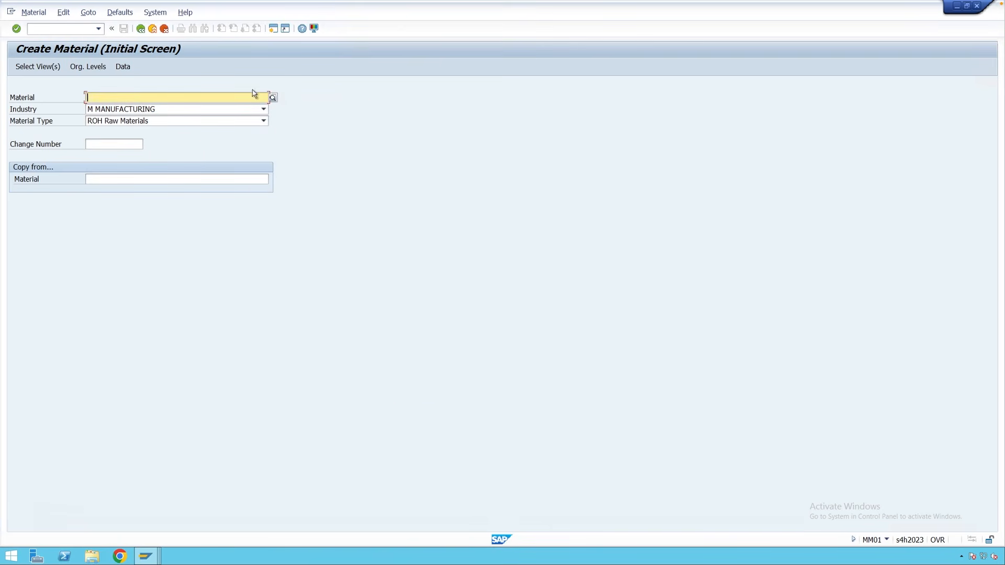
Set plant M001 and storage location 0001 as the default organizational levels.
left_click(118, 12)
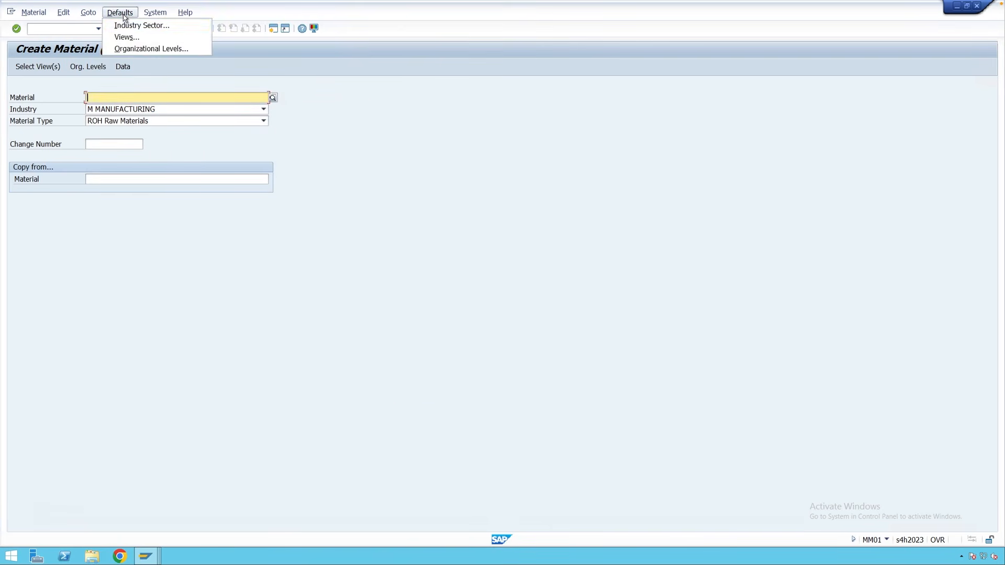
left_click(155, 50)
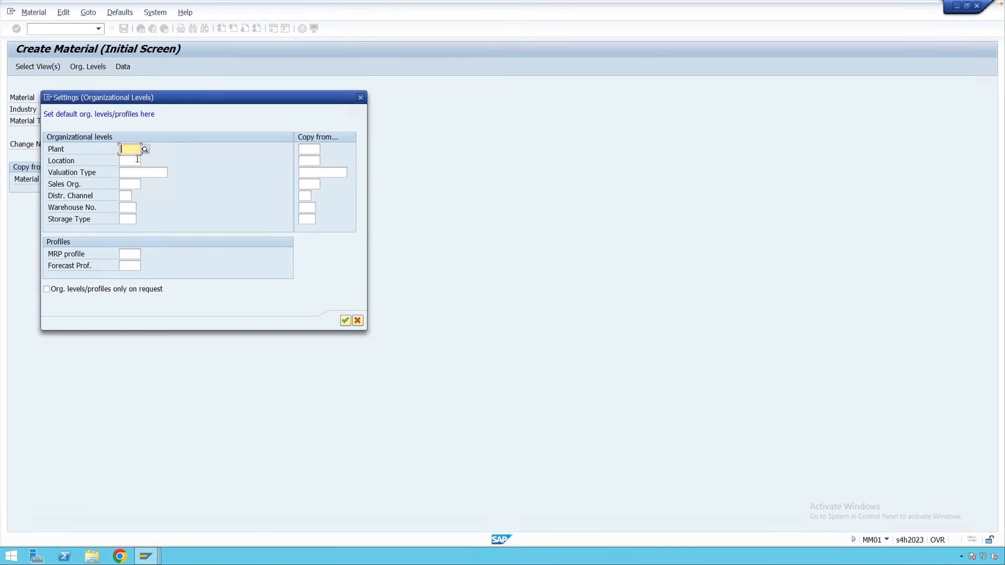
type("M001")
left_click(135, 160)
type("000")
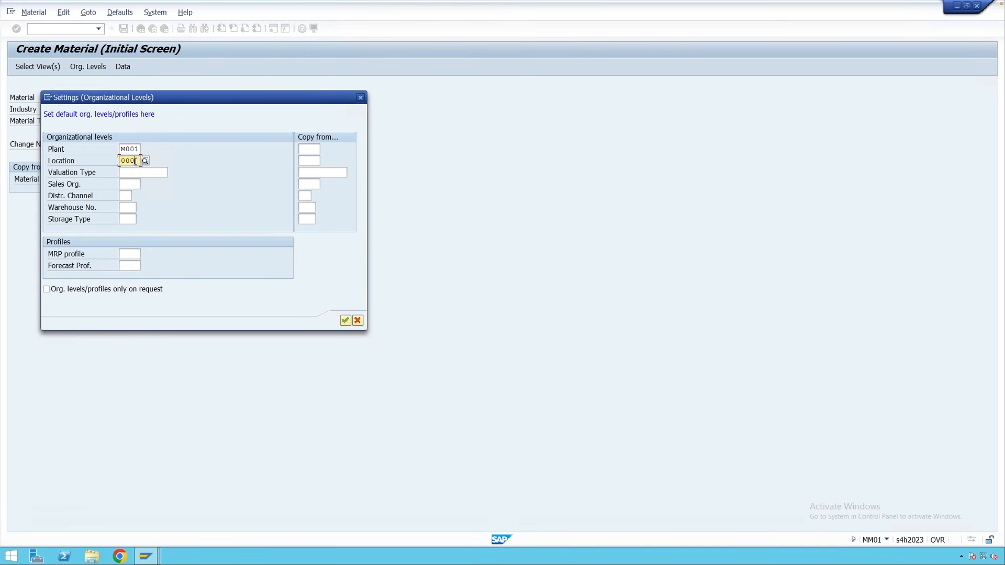
type("1")
left_click(345, 321)
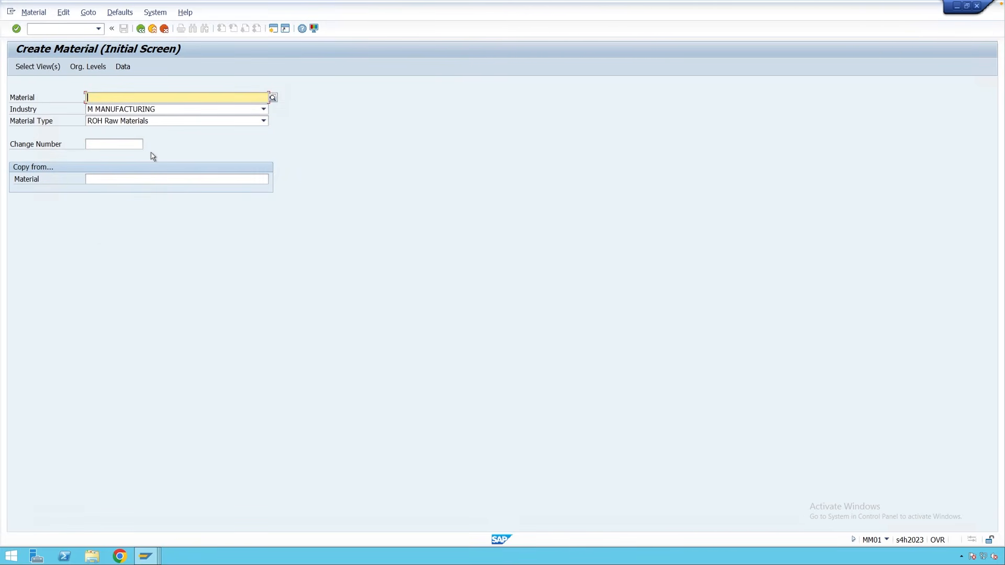
Accept the preselected views, then cancel the Organizational Levels prompt.
key("Return")
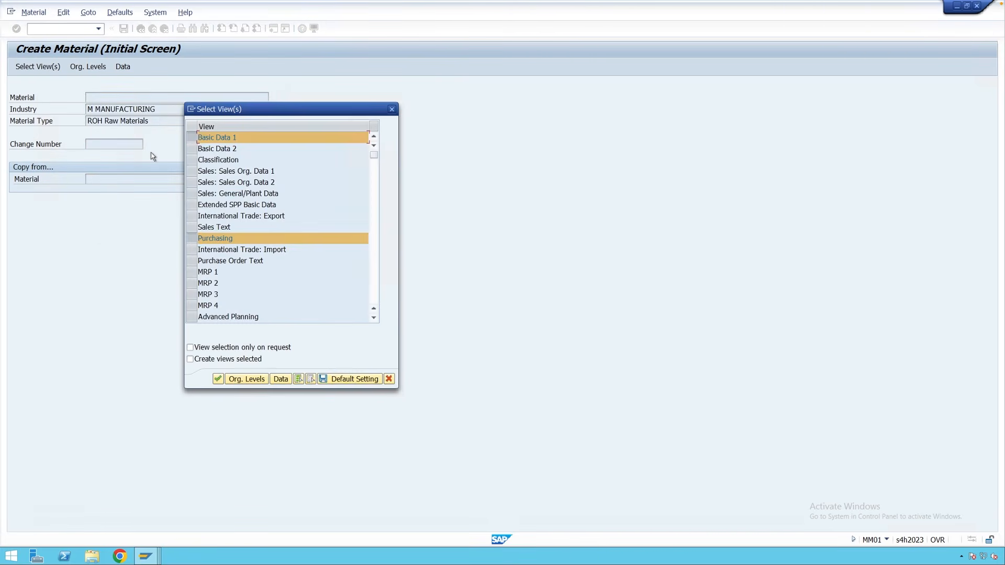
left_click(373, 318)
left_click(374, 318)
left_click(374, 318)
left_click(374, 318)
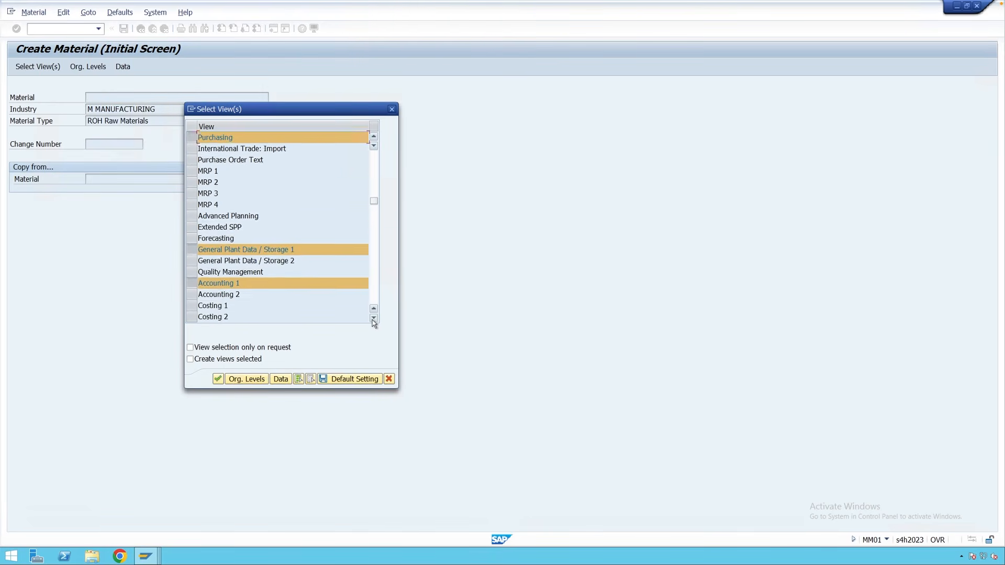
left_click(373, 318)
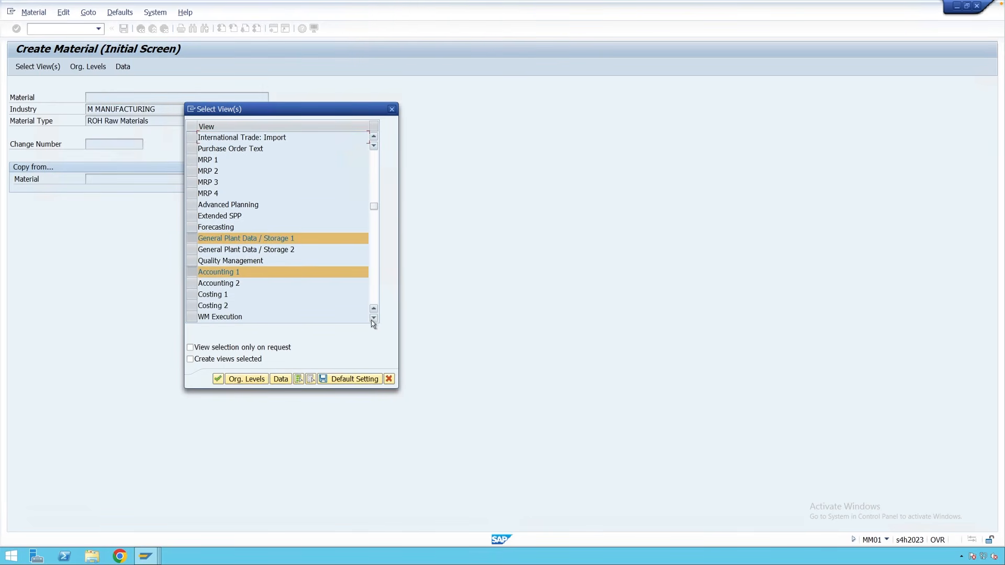
left_click(219, 379)
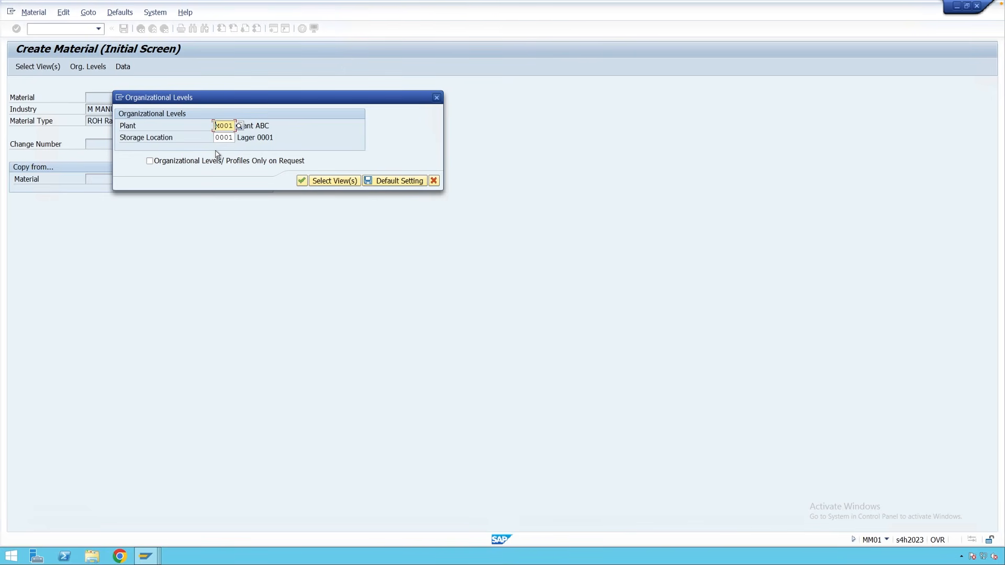
left_click(436, 97)
left_click(120, 12)
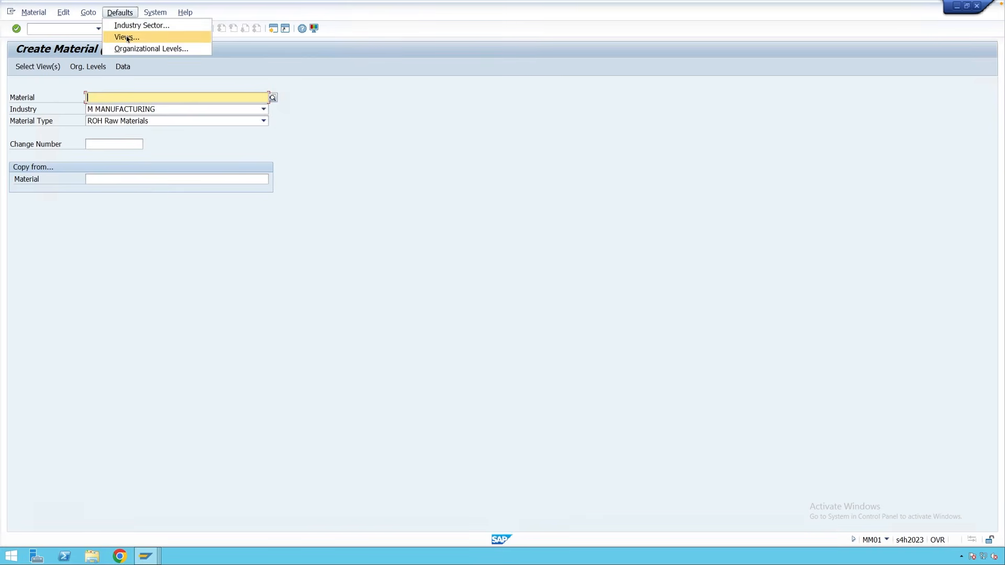
Keep the default views unchanged and open the Organizational Levels prompt showing M001 and 0001.
left_click(127, 37)
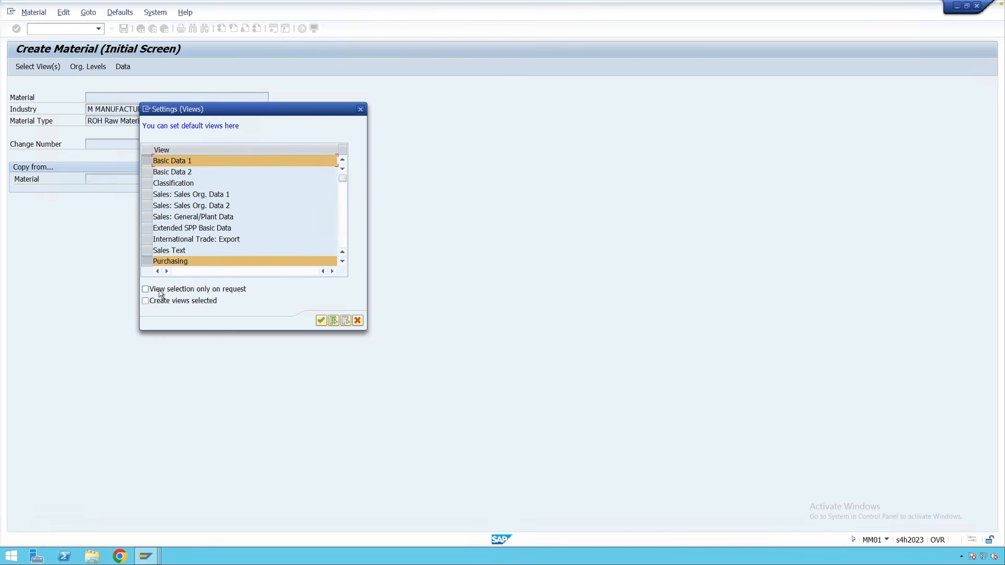
left_click(321, 320)
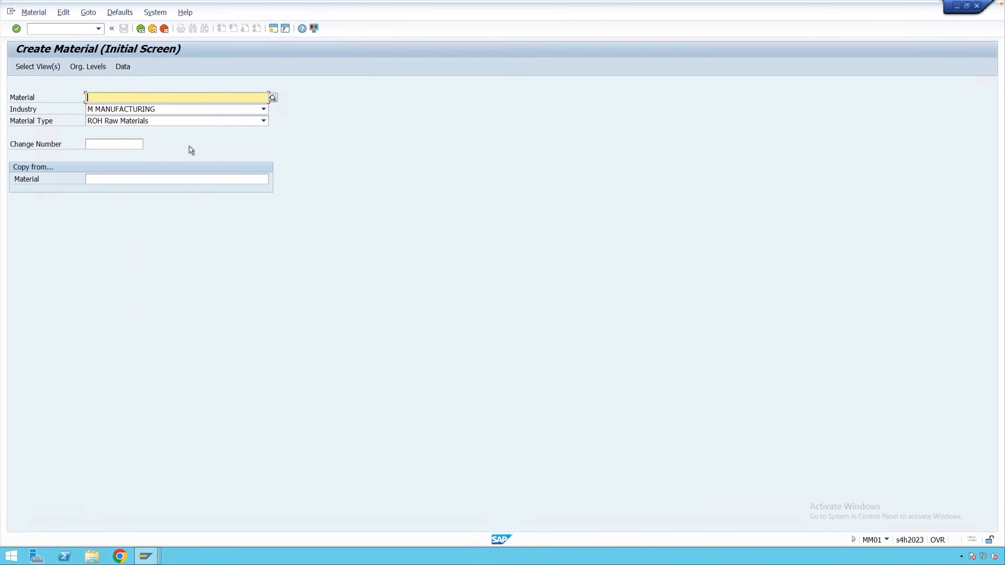
key("Return")
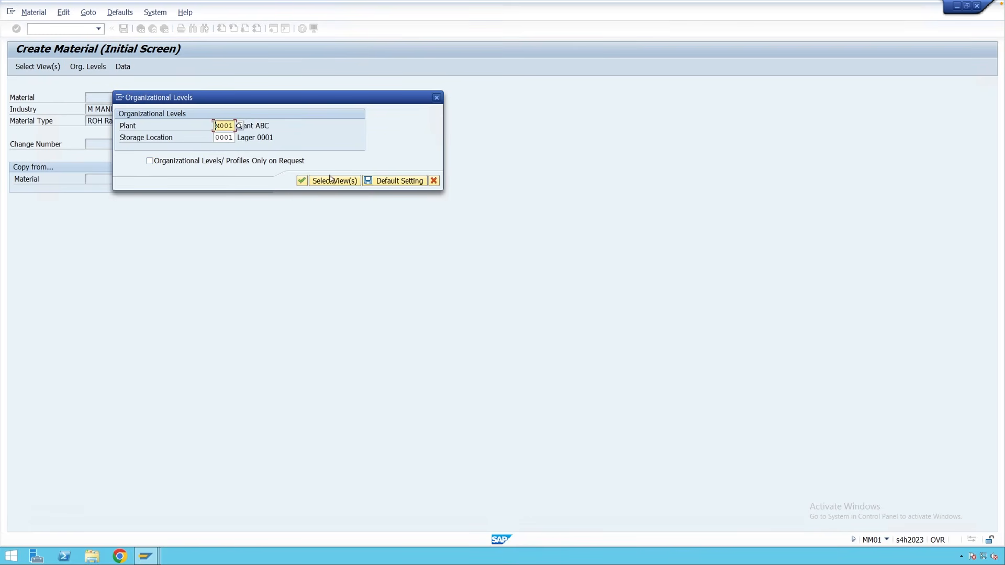
Cancel the prompt and set org. levels/profiles to appear only on request.
left_click(434, 180)
left_click(126, 16)
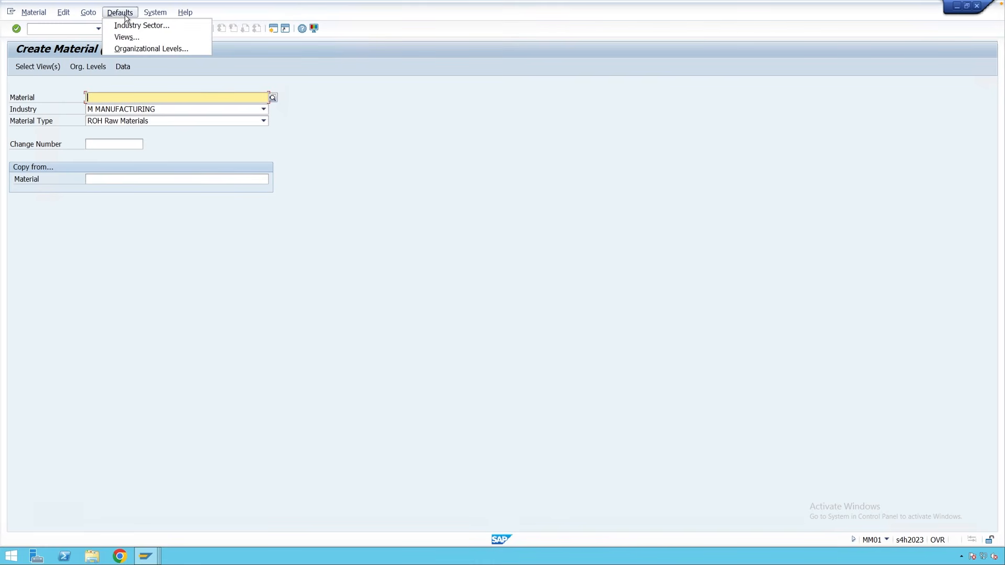
left_click(151, 48)
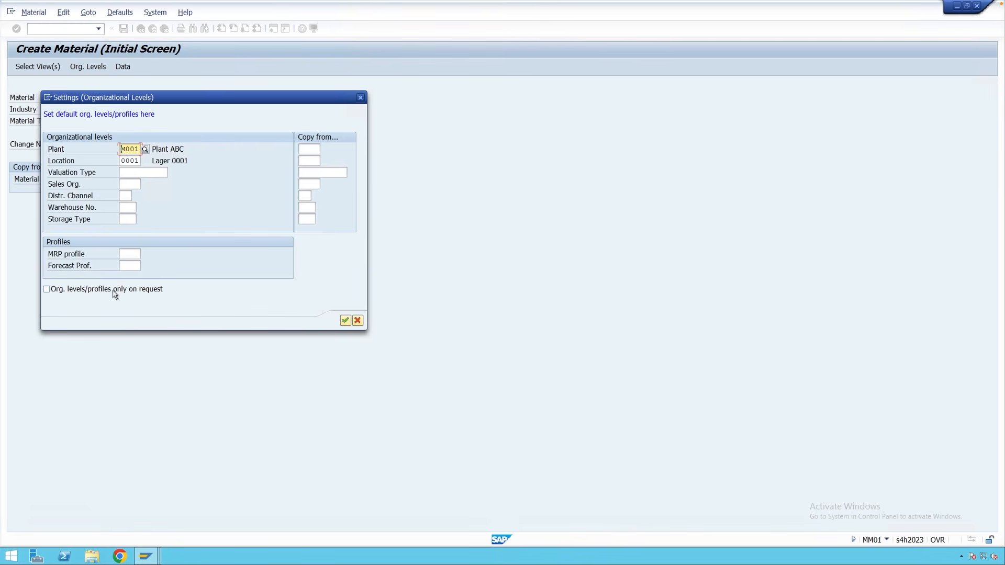
left_click(46, 290)
left_click(344, 320)
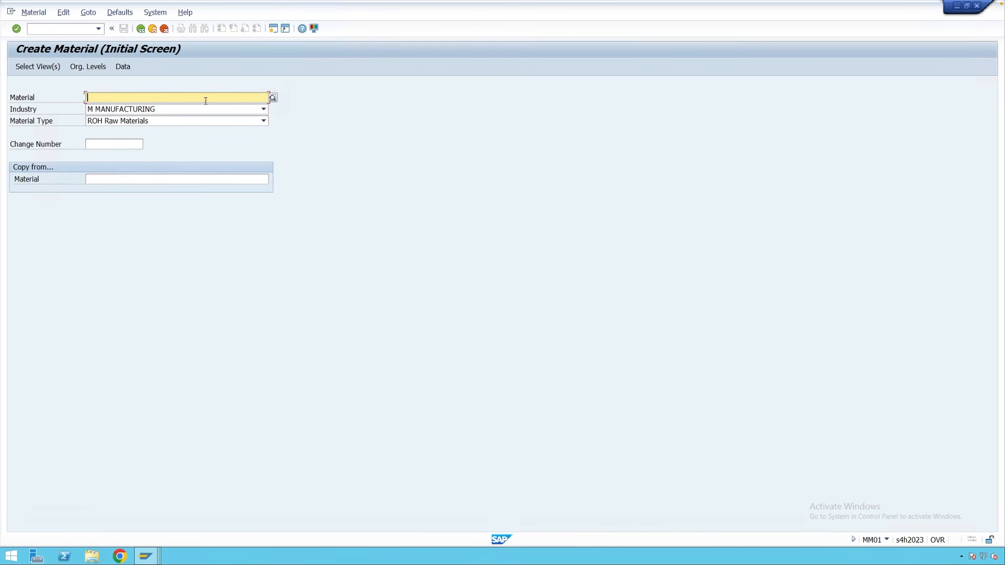
Start raw material 9768059, then exit to SAP Easy Access without saving.
key("Return")
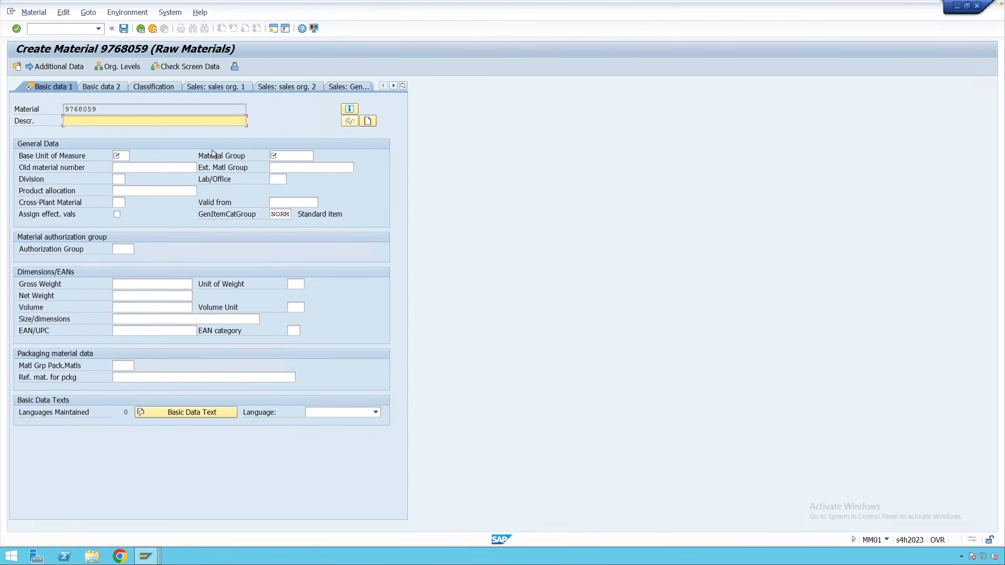
left_click(152, 29)
left_click(226, 219)
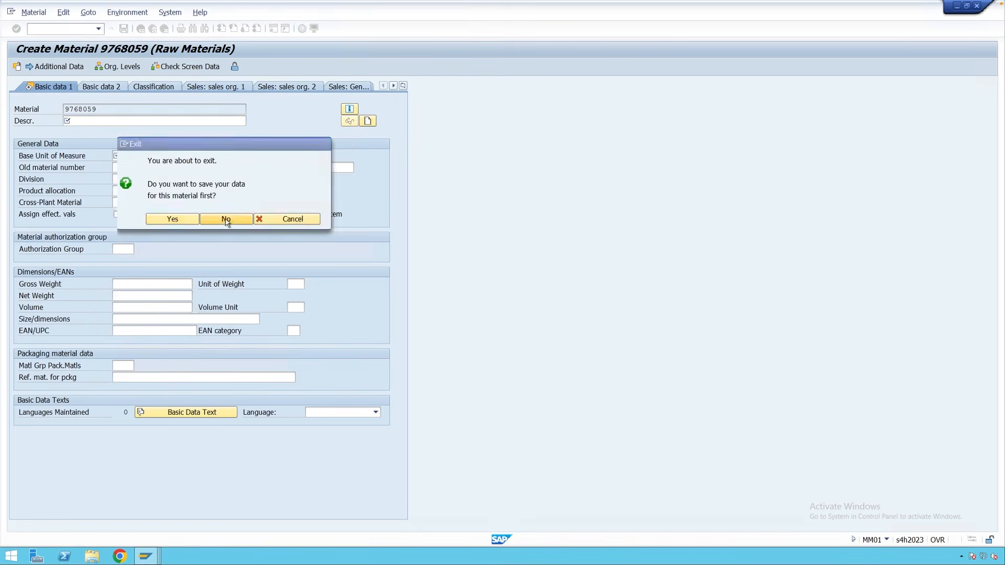
Reopen Create Material with transaction MM01.
left_click(78, 30)
type("mm01")
key("Return")
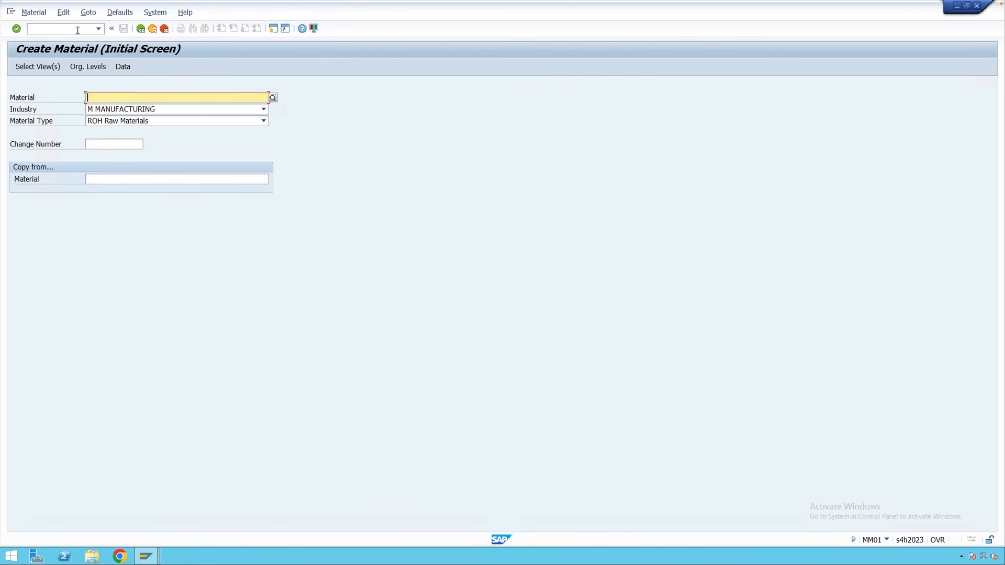
Toggle Sales Org. Data 1, MRP 1 and MRP 2 views and turn on 'Create views selected'.
left_click(35, 68)
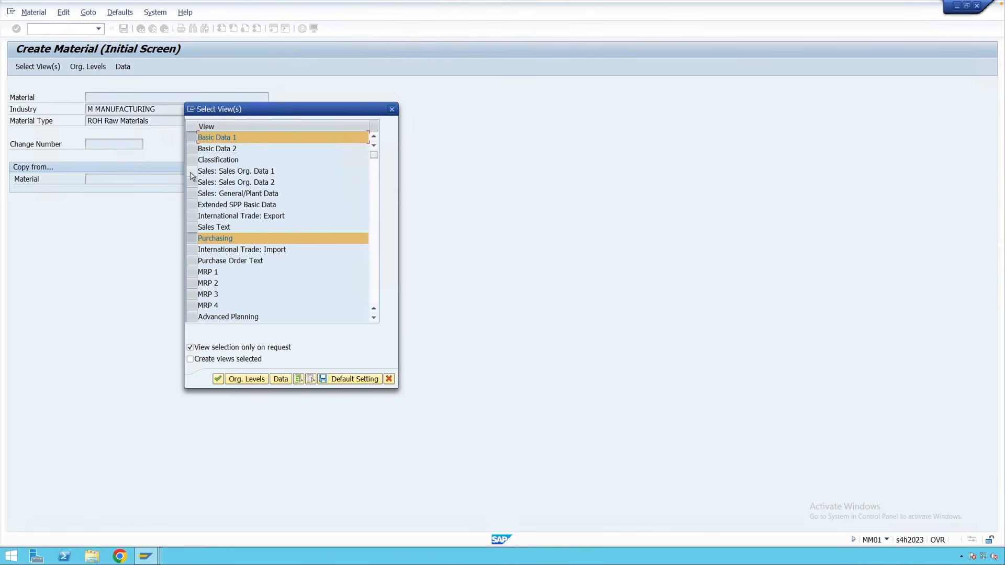
left_click(192, 176)
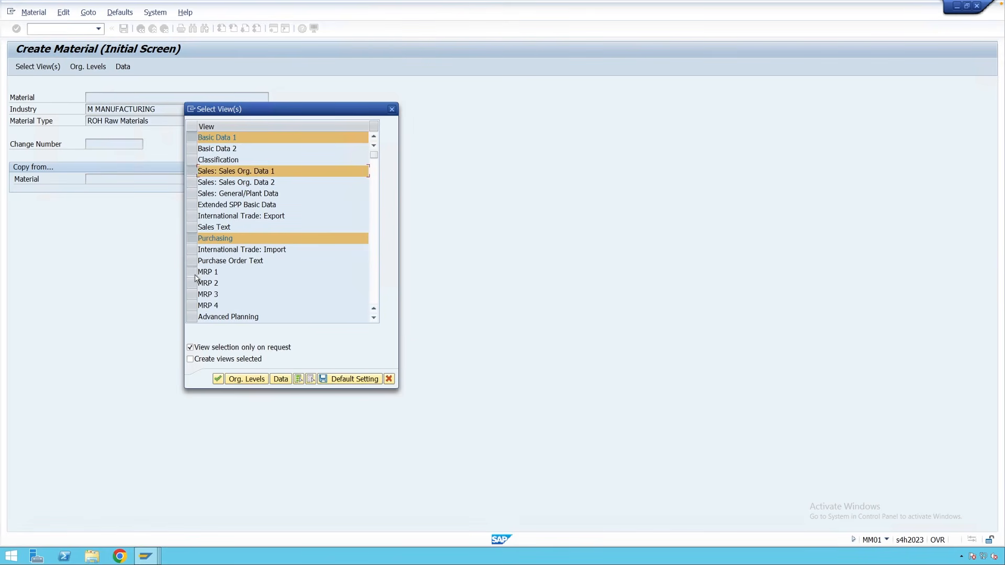
left_click(191, 272)
left_click(192, 283)
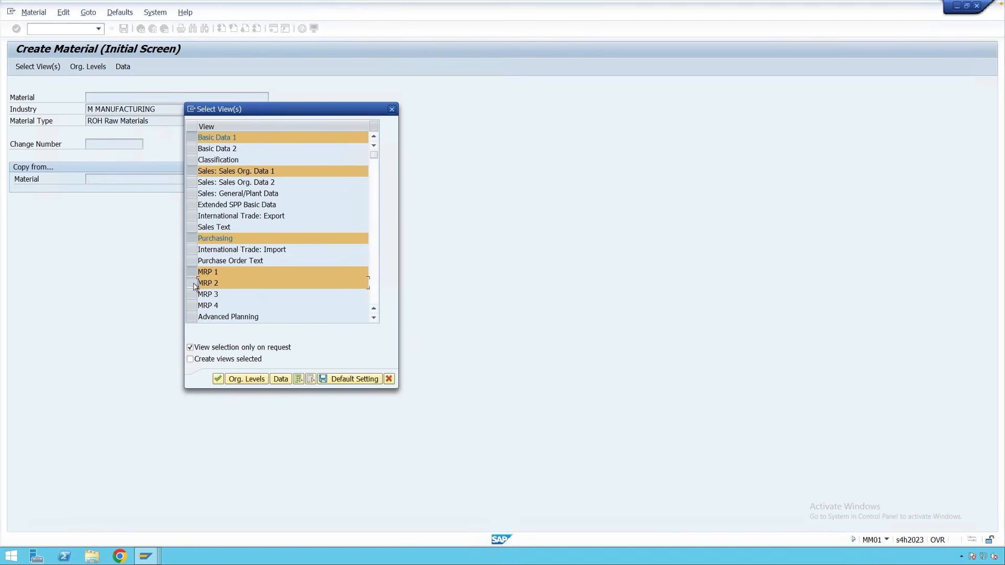
left_click(191, 359)
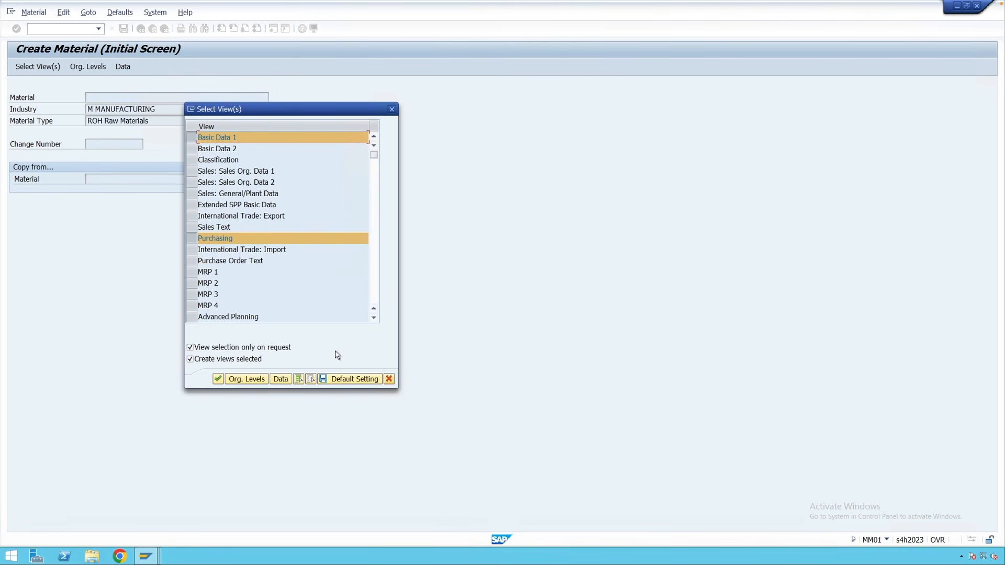
left_click(389, 378)
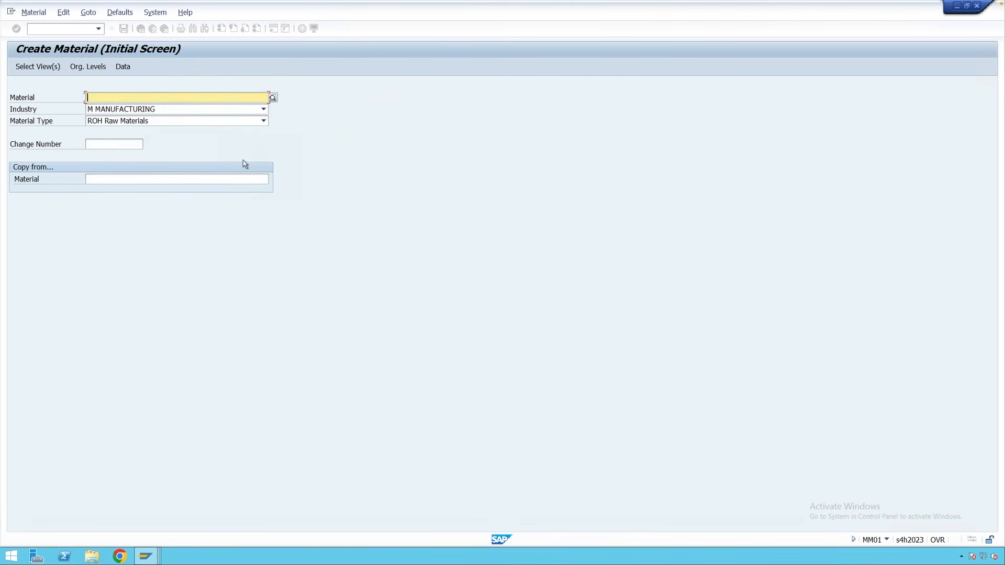
Make plant M001 the copy-from plant in the default organizational levels.
left_click(120, 12)
left_click(120, 49)
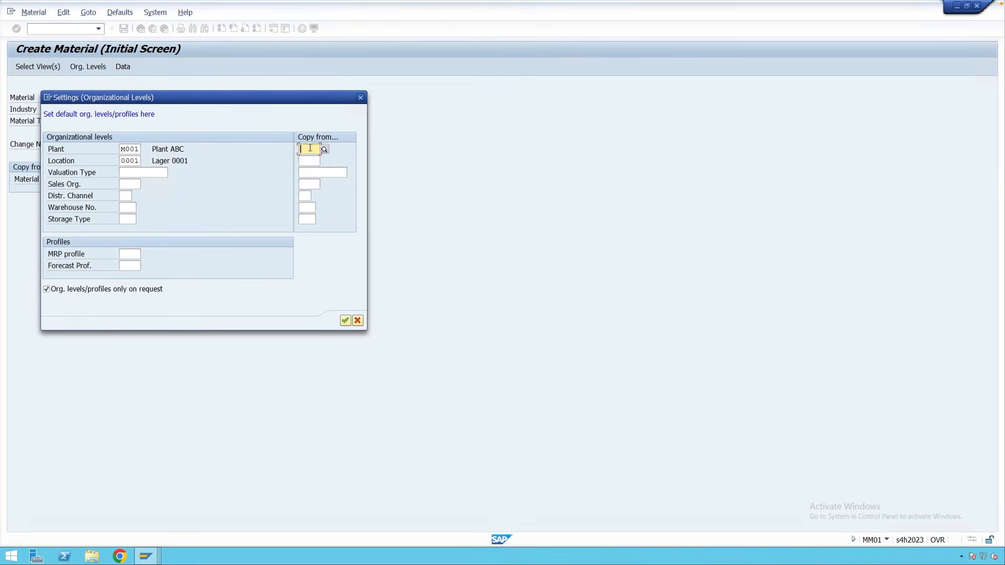
type("M001")
left_click(309, 162)
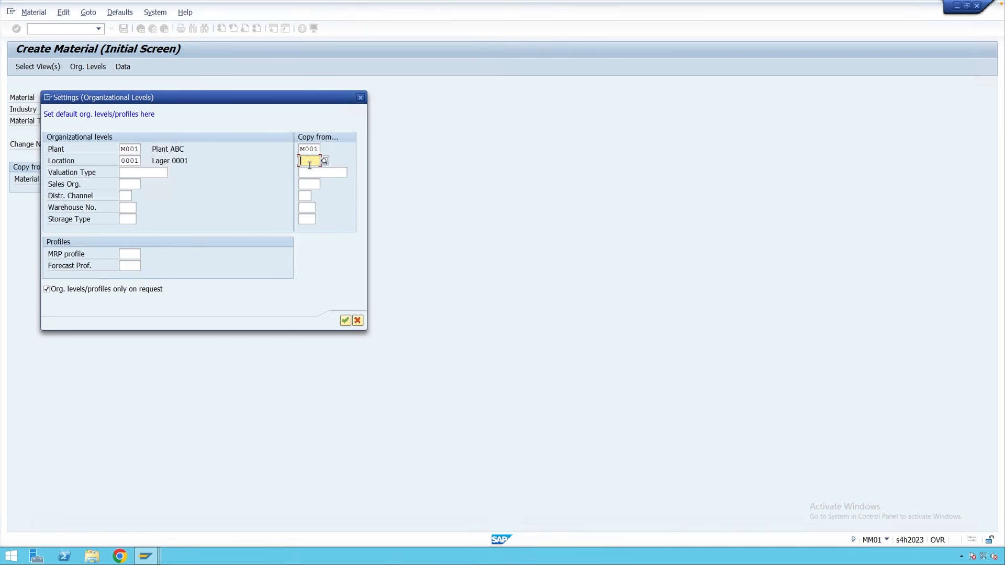
type("0001")
left_click(345, 320)
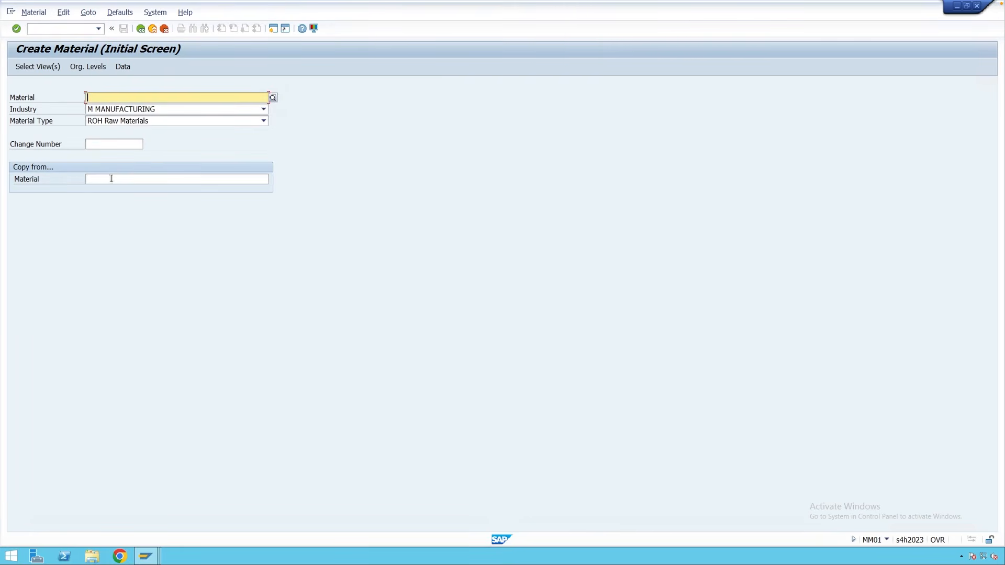
Create and save material 9768071 copied from 9768049 (Bearing, EA, material group 01).
left_click(112, 178)
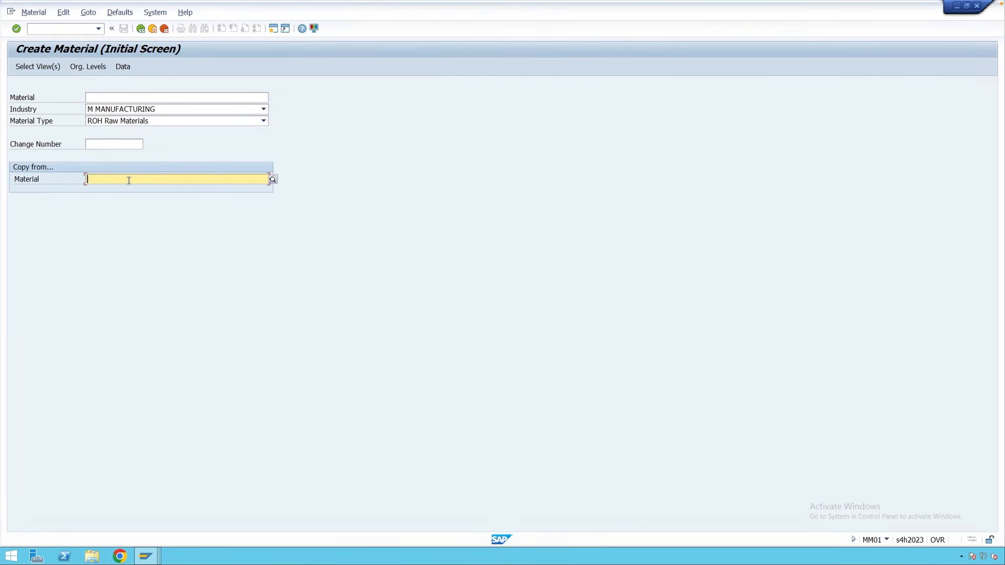
type("9768049")
key("Return")
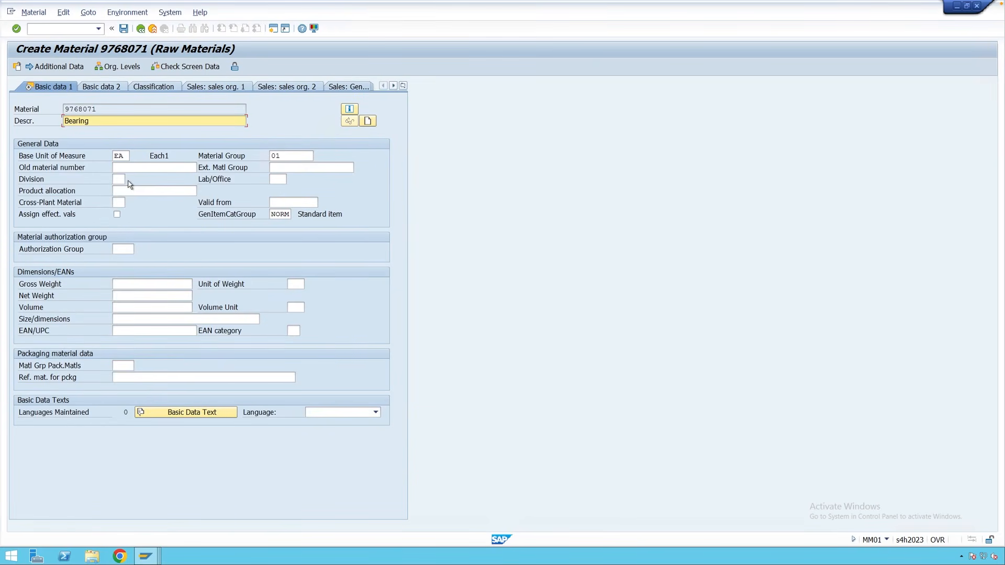
double_click(86, 110)
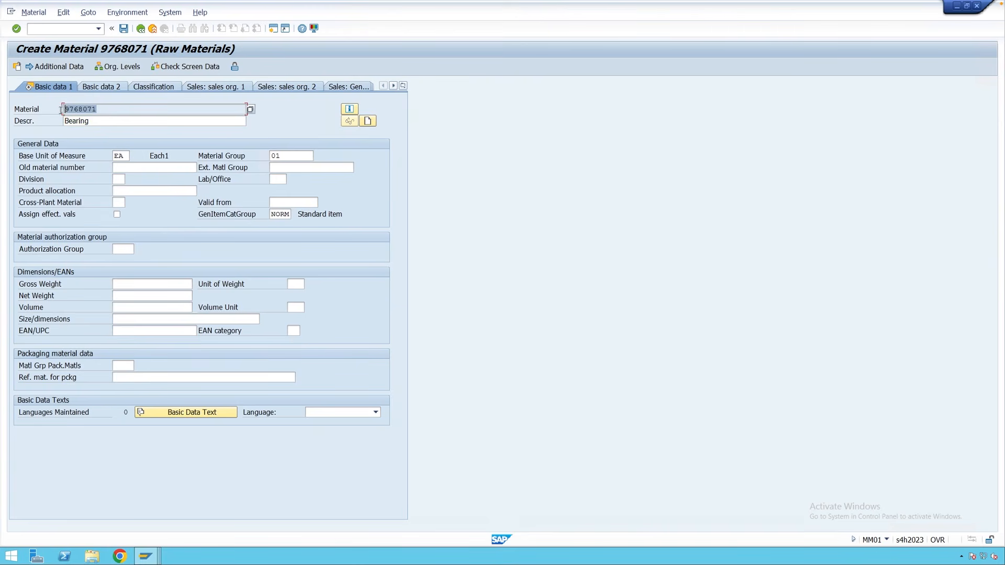
left_click(99, 110)
left_click(124, 29)
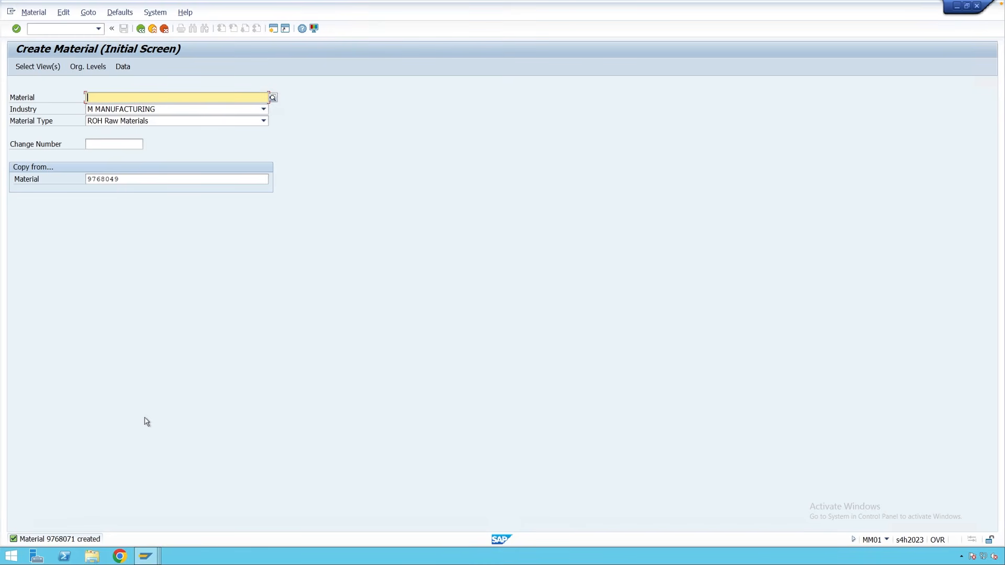
Check the default views settings under Defaults > Views.
left_click(125, 14)
left_click(127, 36)
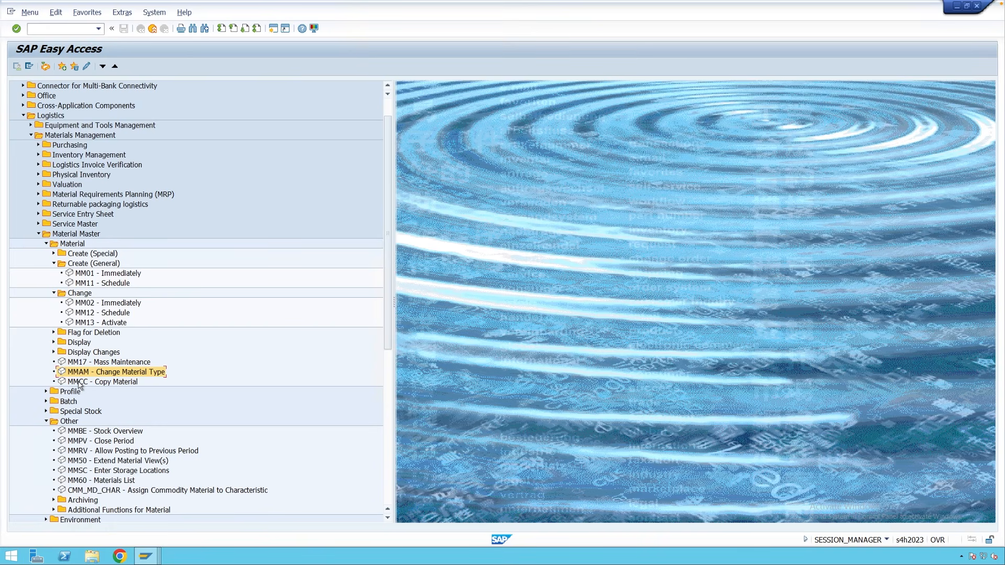
In MMAM, enter material 9768053 and choose new type FERT Finished Goods.
double_click(111, 372)
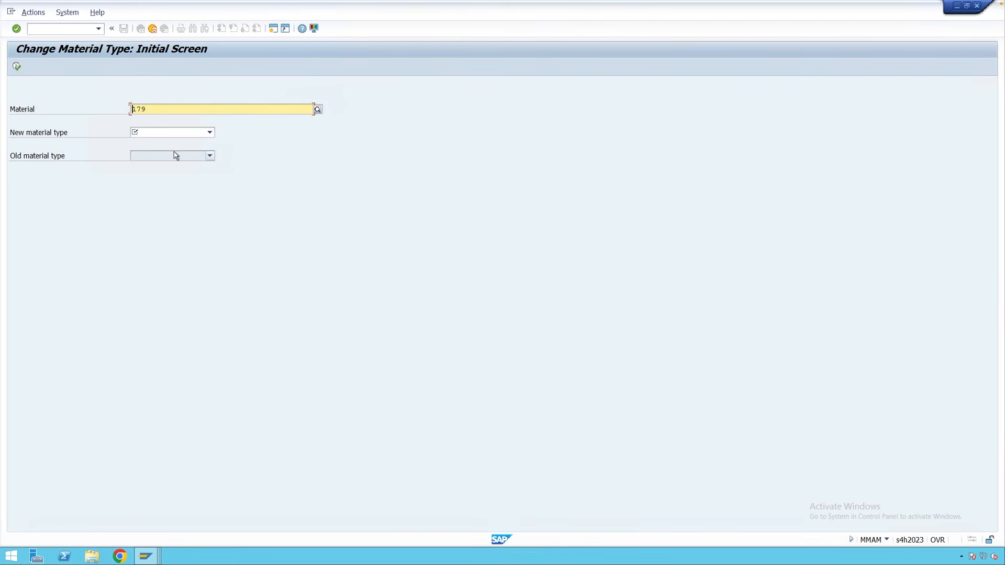
double_click(134, 109)
type("9768053")
key("BackSpace")
left_click(165, 135)
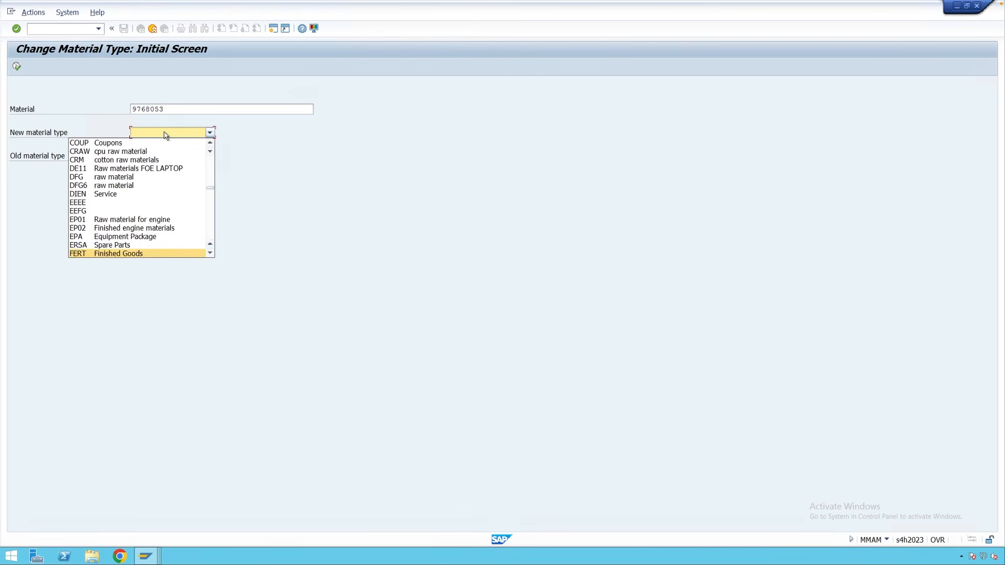
key("Return")
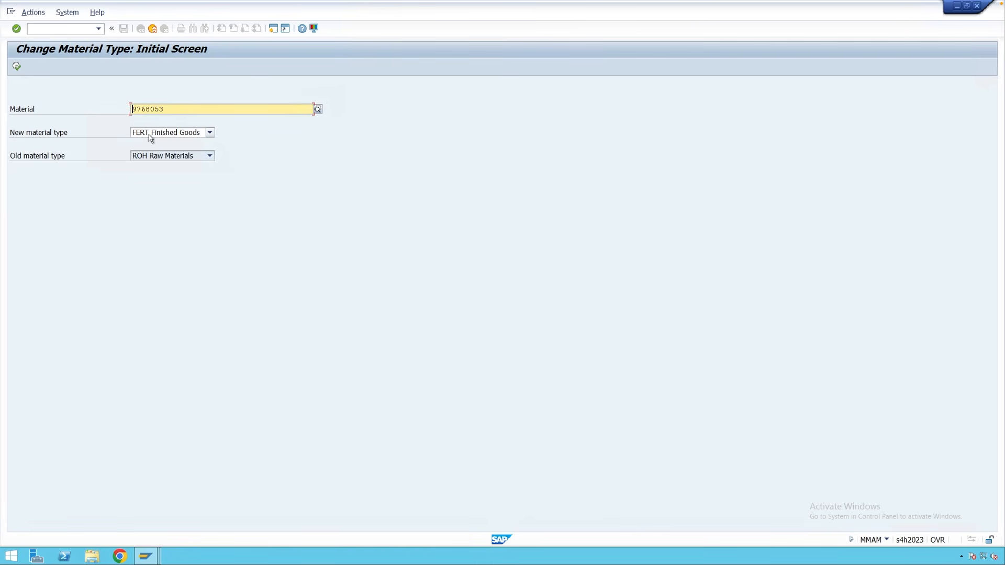
Run the type change, accept the warning, and review proposed valuation class 7920 and type FERT.
left_click(16, 67)
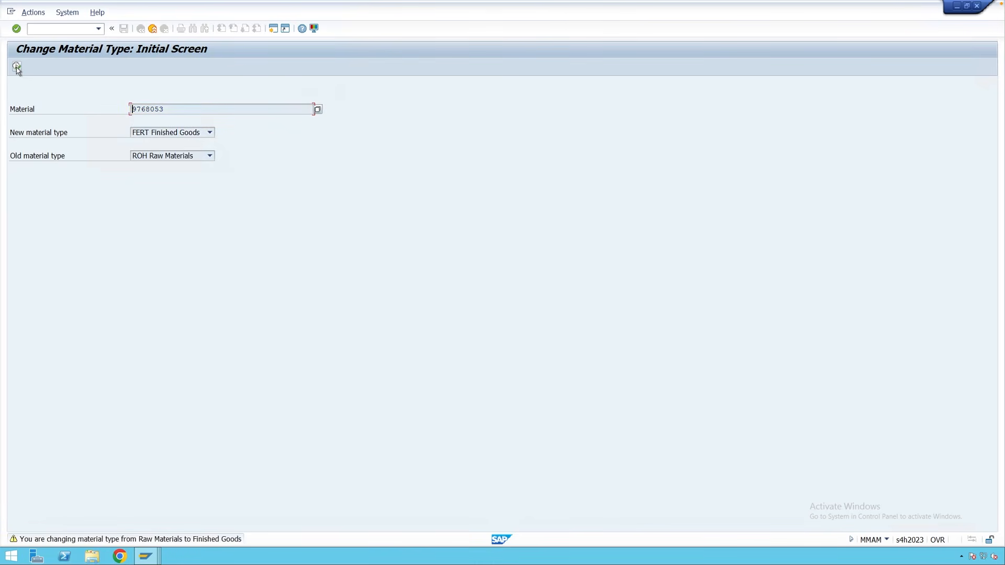
left_click(17, 67)
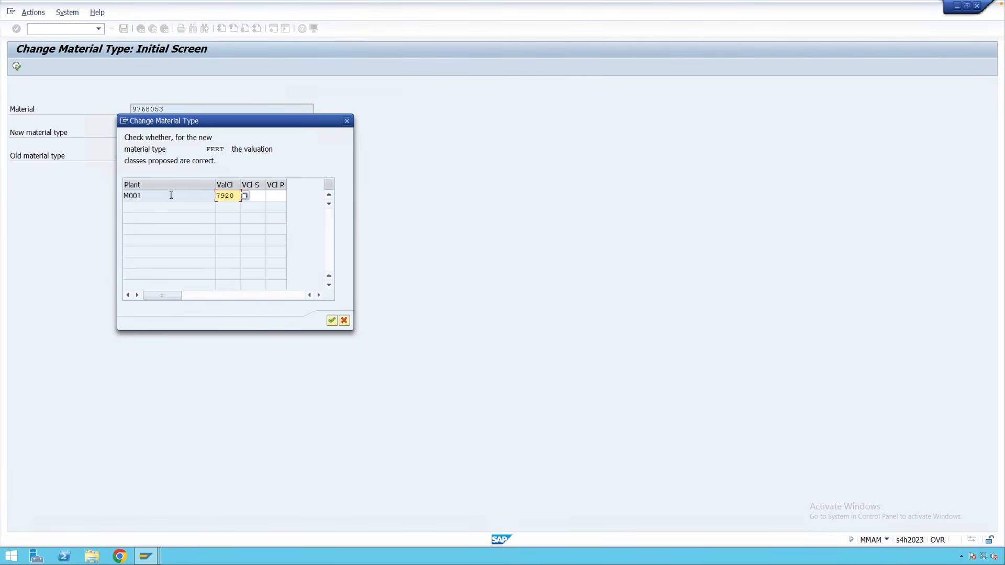
left_click_drag(236, 196, 216, 197)
left_click(225, 196)
left_click_drag(225, 149, 205, 149)
left_click(219, 166)
left_click(233, 195)
left_click(225, 150)
left_click(234, 195)
left_click_drag(225, 151, 209, 151)
left_click(234, 195)
Pick valuation class 7920 Finished Goods for plant M001 and confirm the change.
left_click(244, 197)
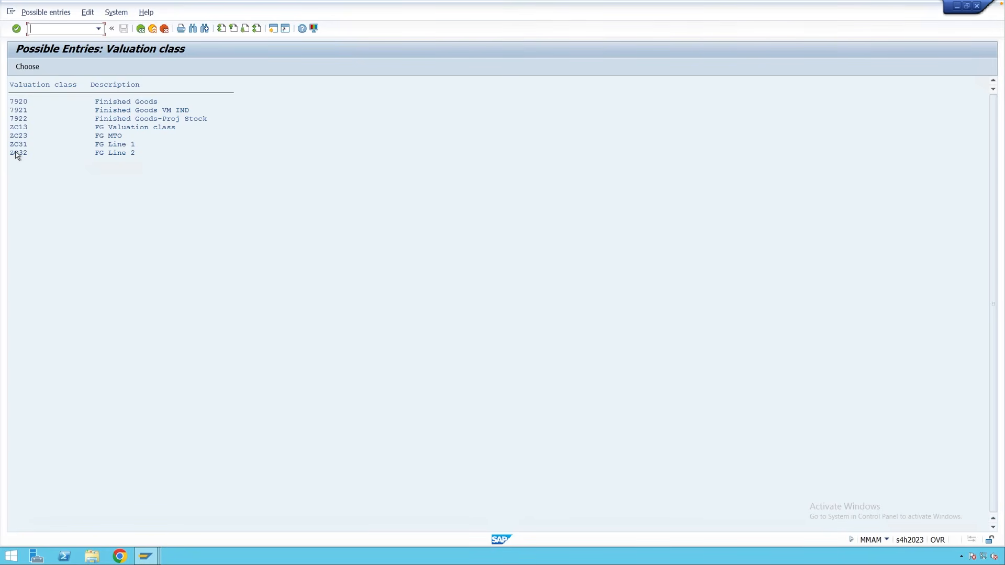
left_click(20, 102)
left_click(30, 70)
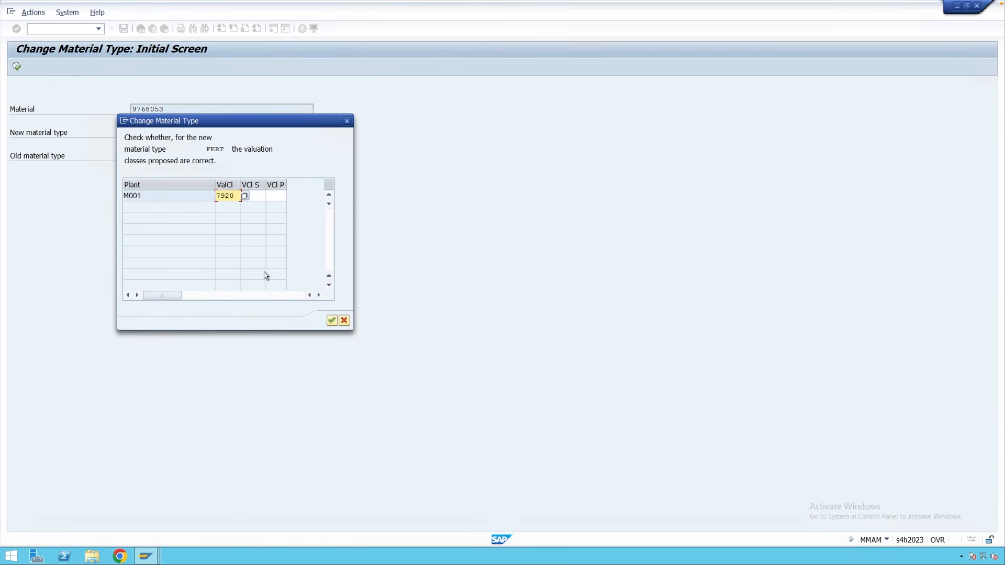
left_click(332, 321)
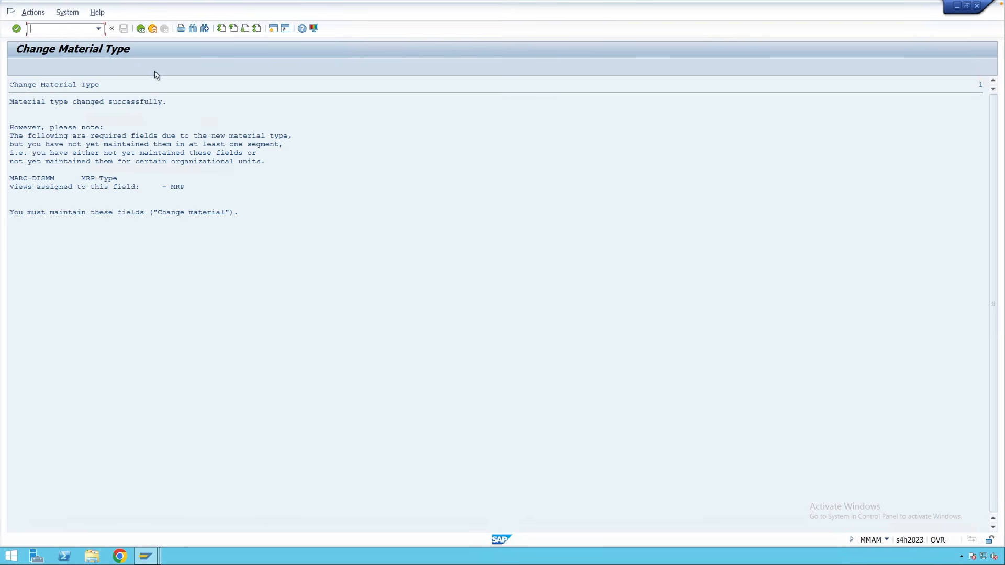
Display material 9768053's Basic Data 1 view through MM03.
left_click(153, 29)
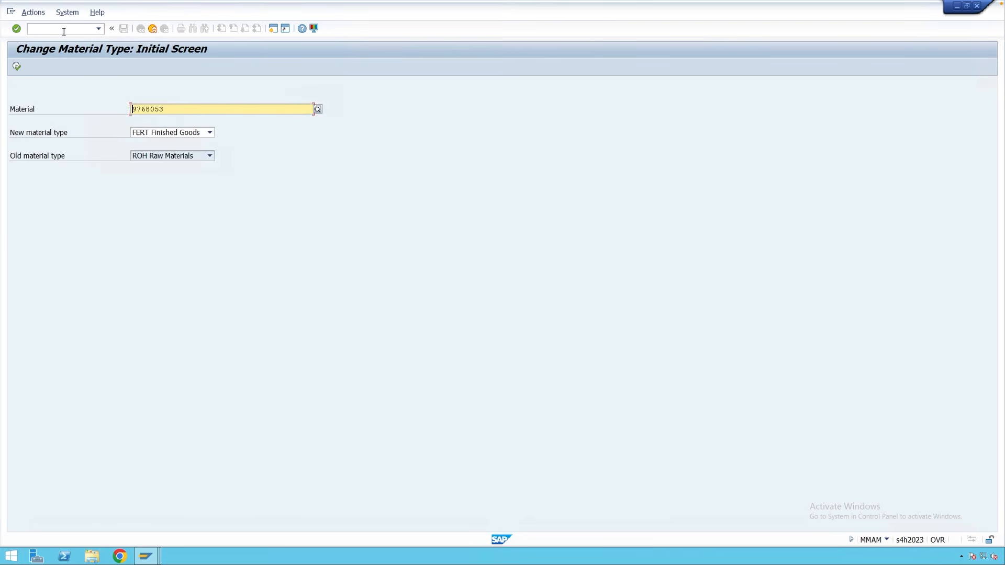
left_click(152, 28)
left_click(62, 32)
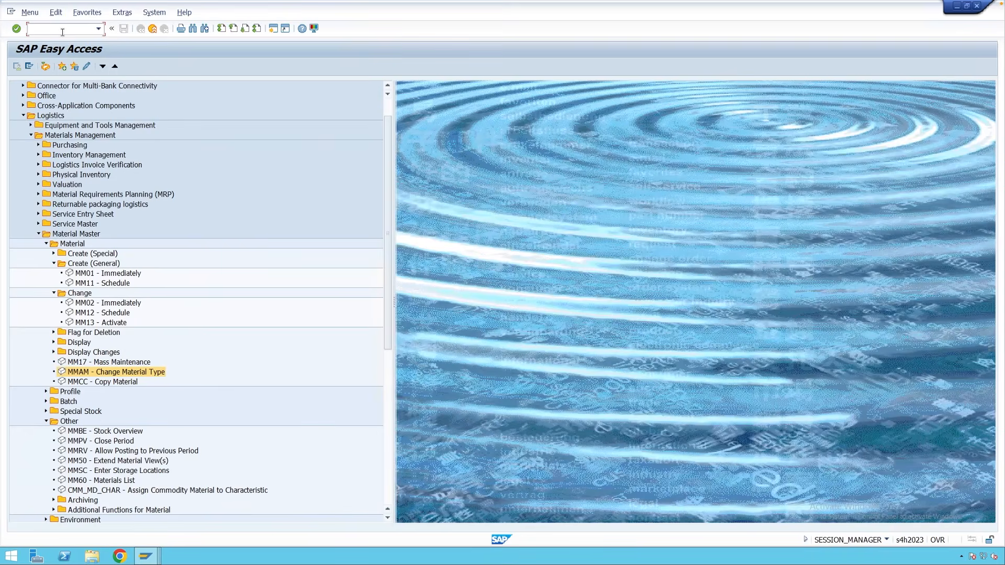
type("mm03")
key("Return")
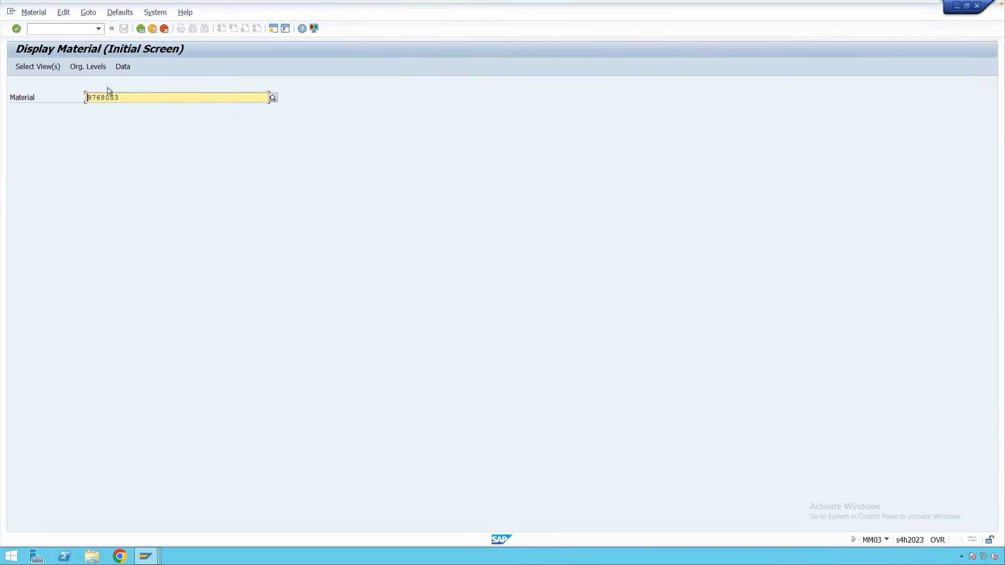
key("Return")
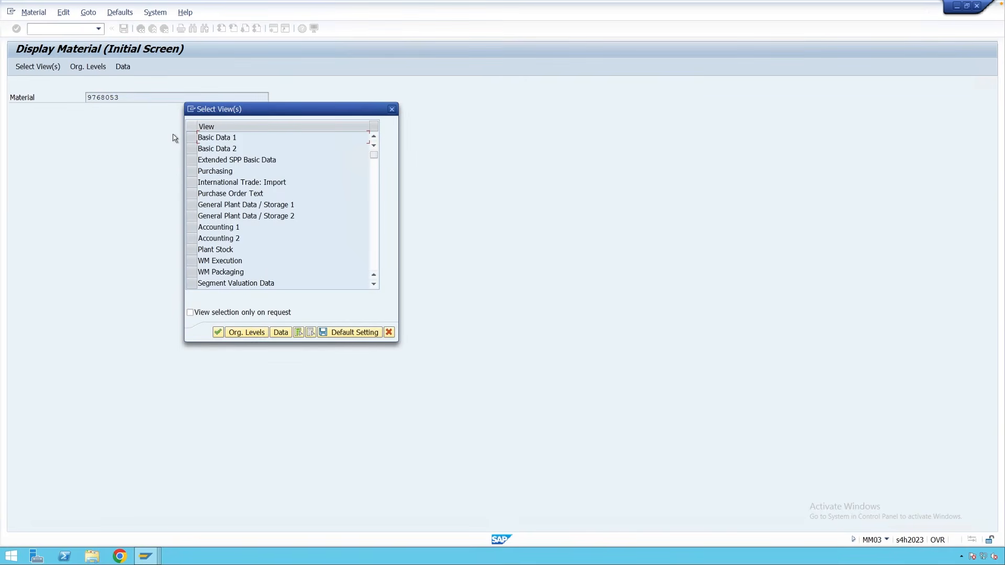
left_click(192, 138)
key("Return")
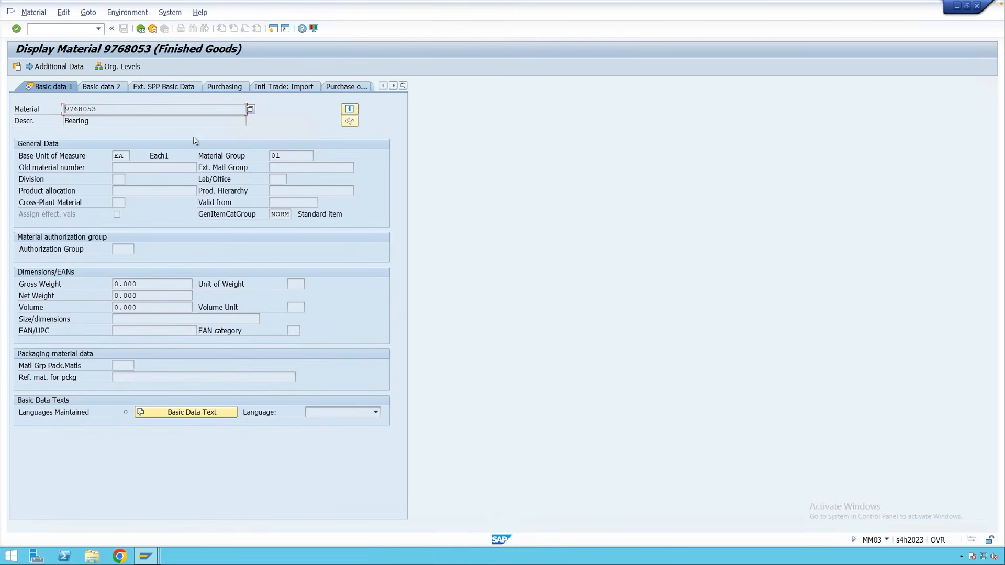
left_click(350, 110)
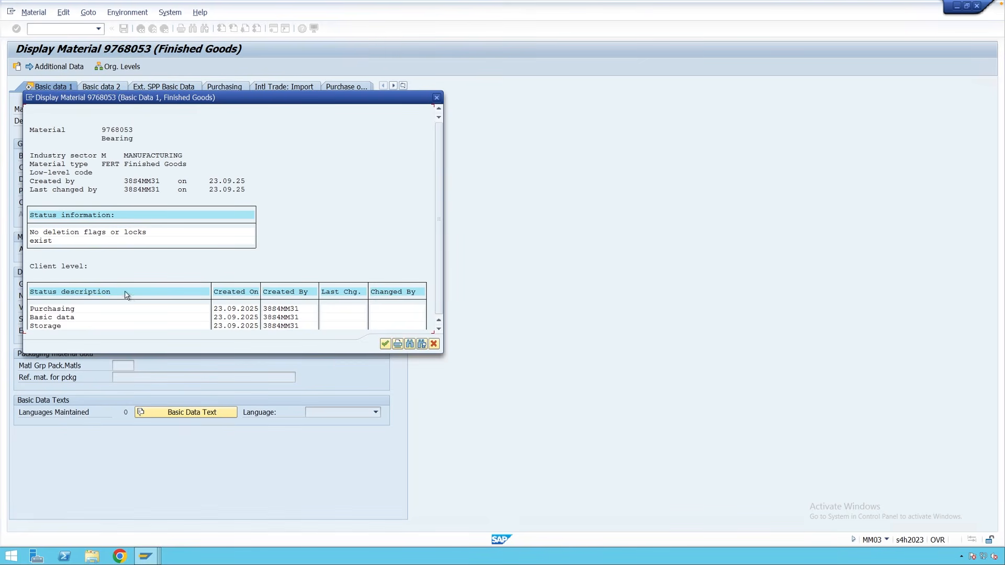
scroll(133, 304, "down", 1)
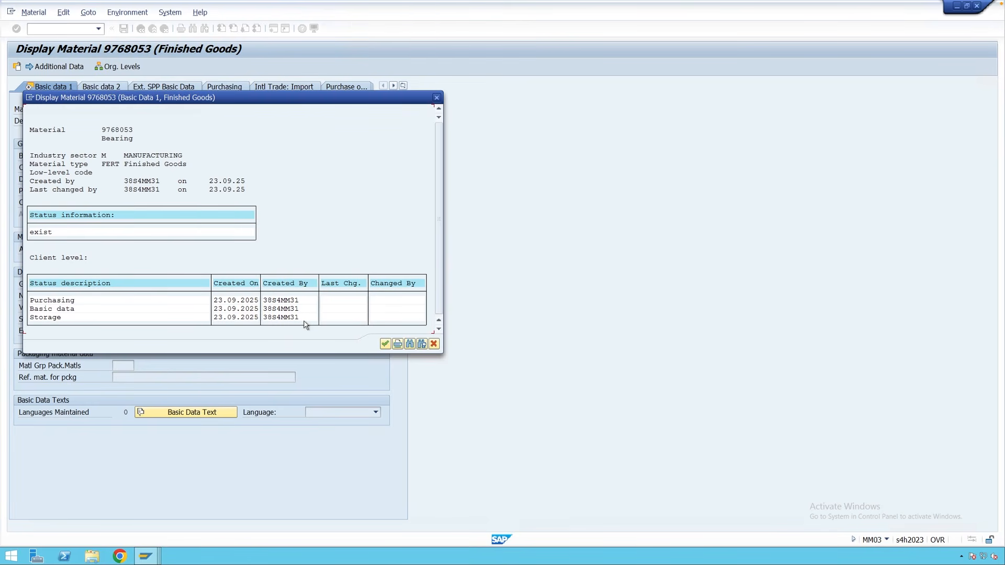
left_click_drag(336, 101, 386, 190)
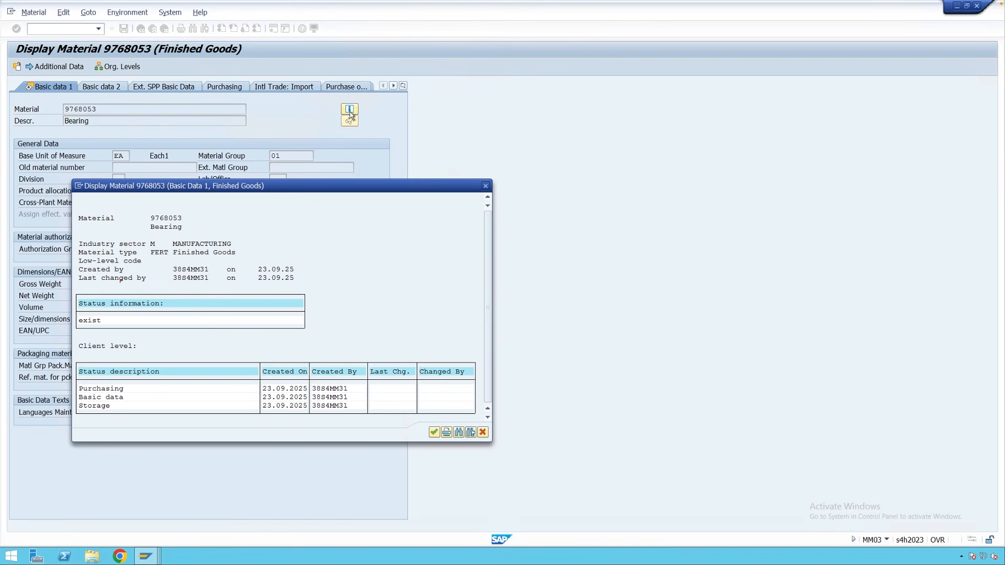
key("Escape")
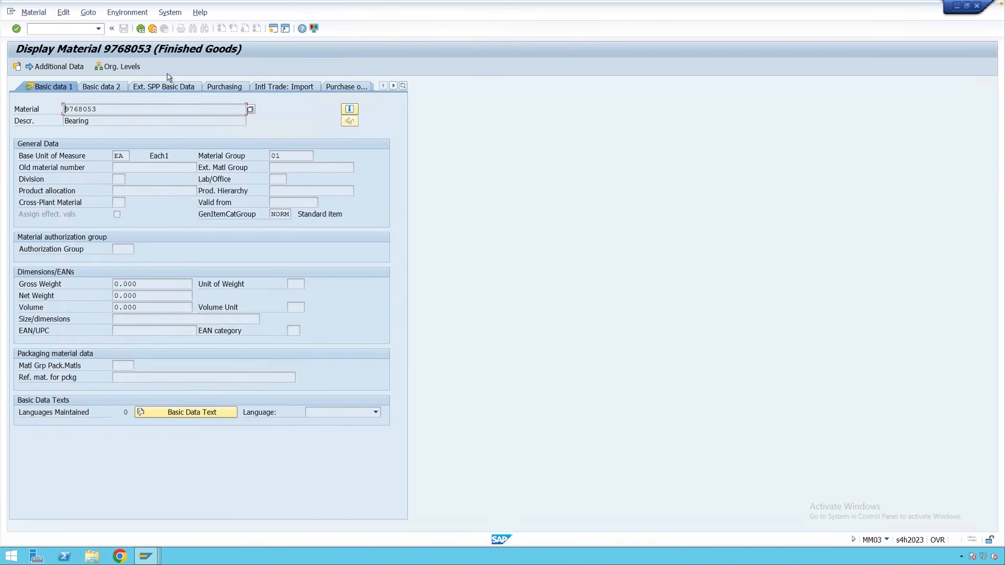
Run the MM60 Materials List for material 9768053, showing plant M001, FERT, valuation class 7920.
left_click(155, 32)
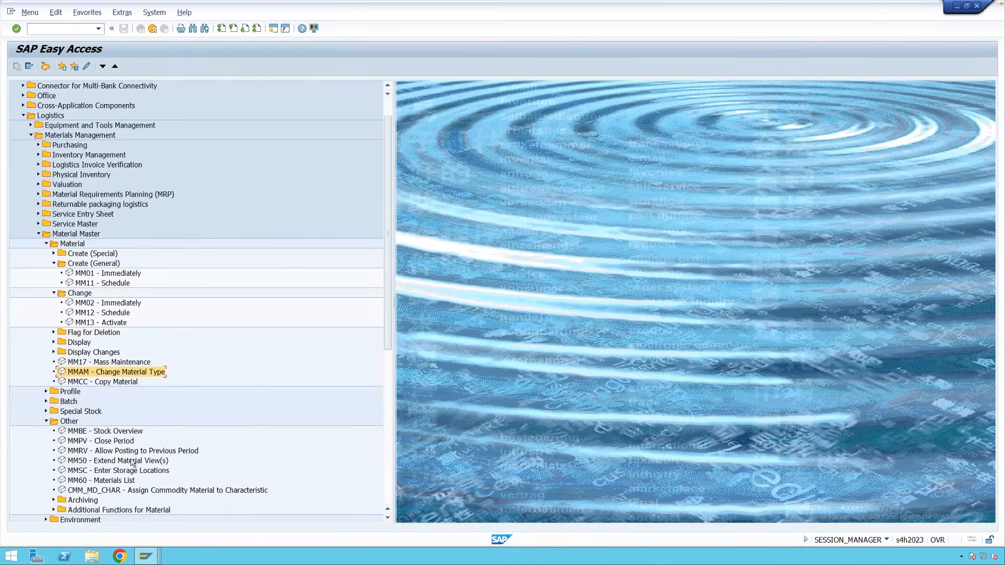
scroll(133, 445, "down", 3)
scroll(134, 445, "down", 1)
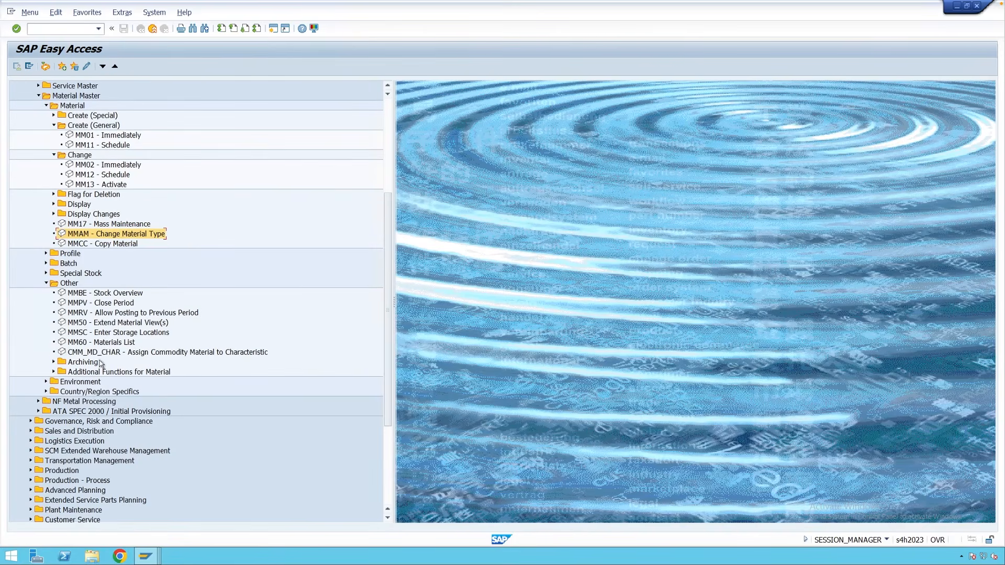
left_click(107, 343)
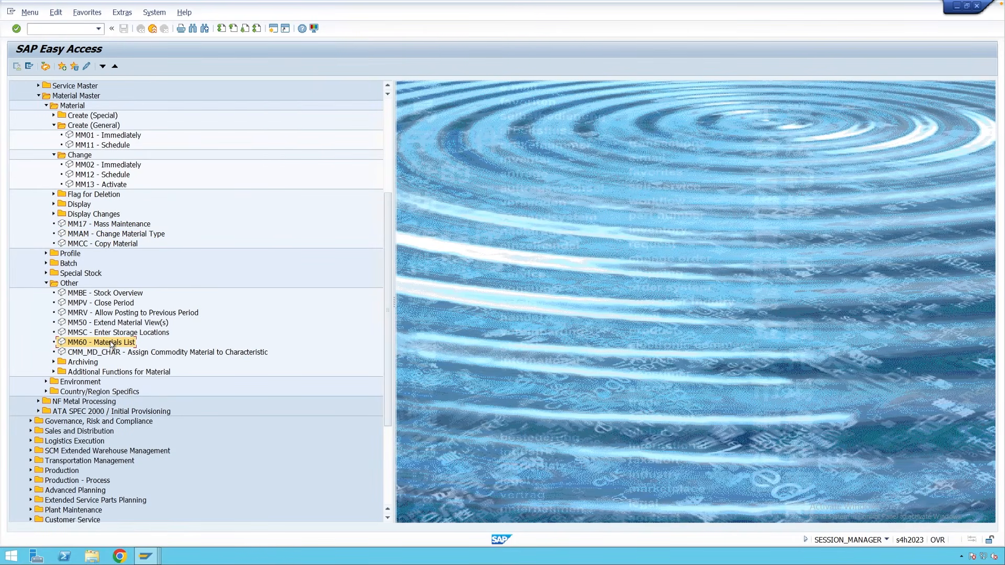
double_click(111, 343)
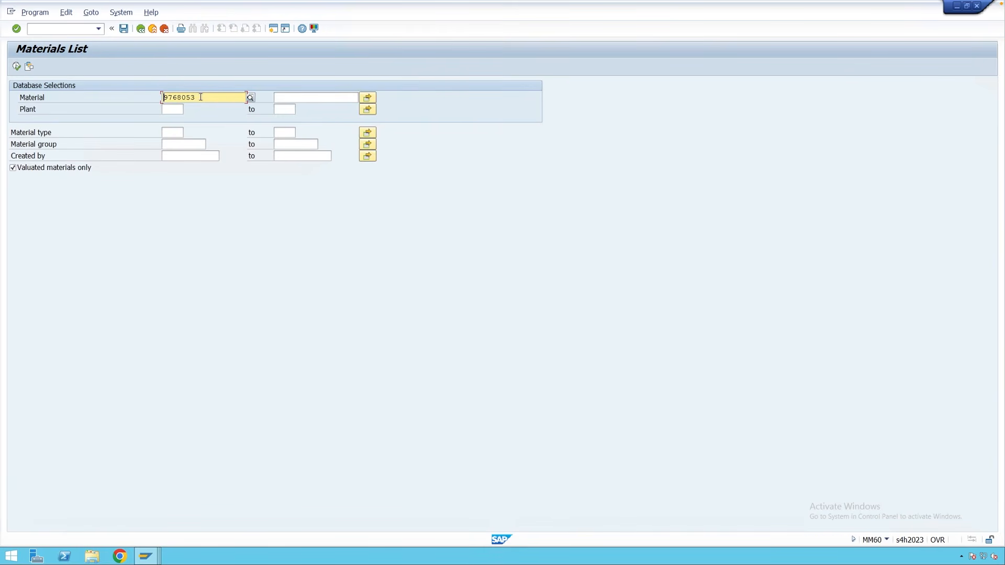
left_click(171, 111)
left_click(171, 133)
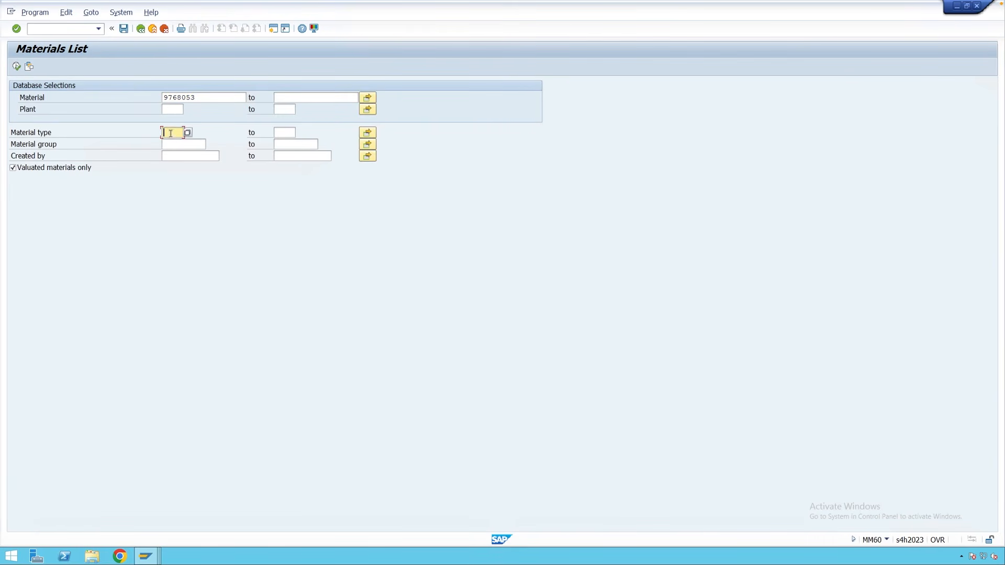
left_click(174, 145)
left_click(180, 156)
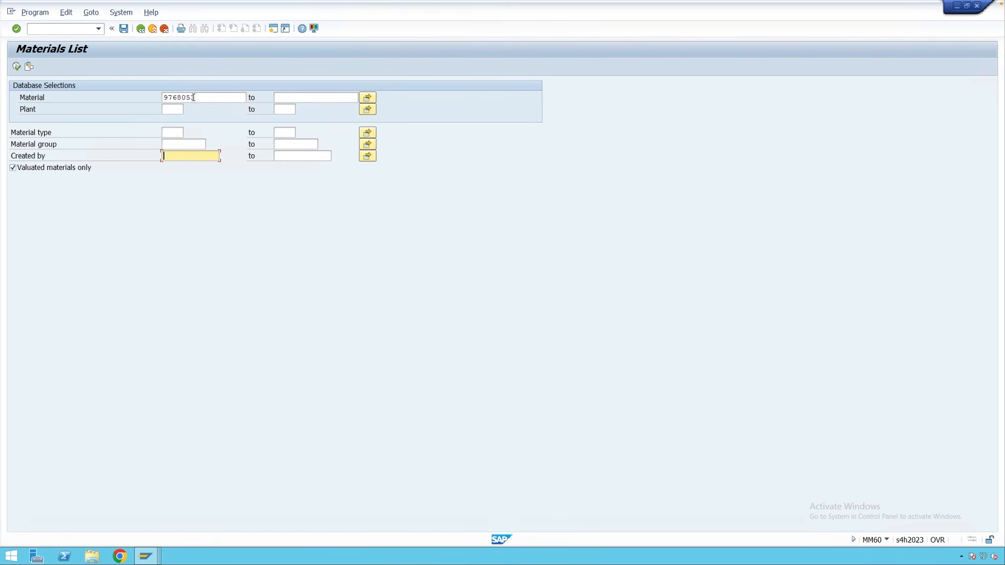
left_click(16, 66)
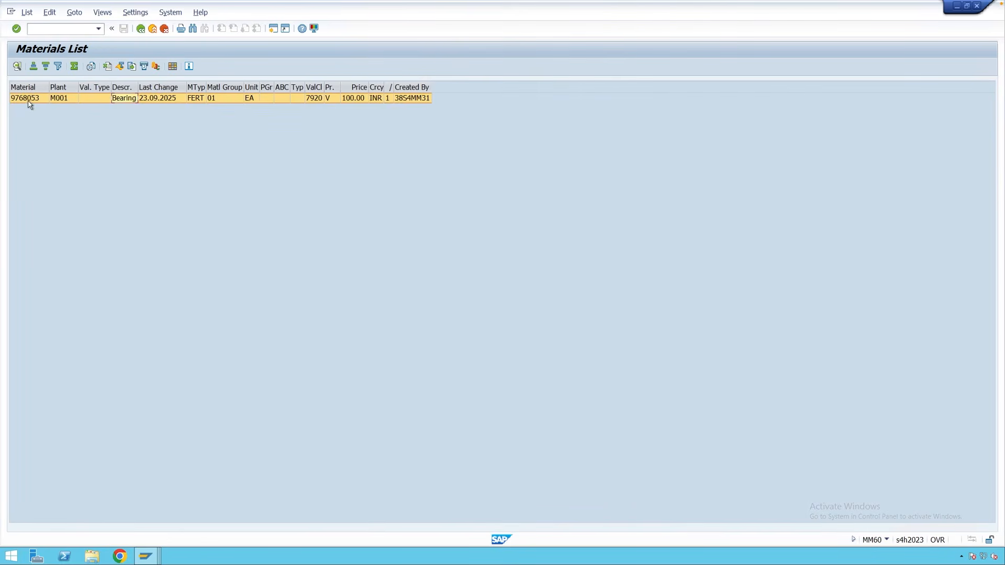
left_click(28, 104)
left_click(68, 103)
left_click(130, 102)
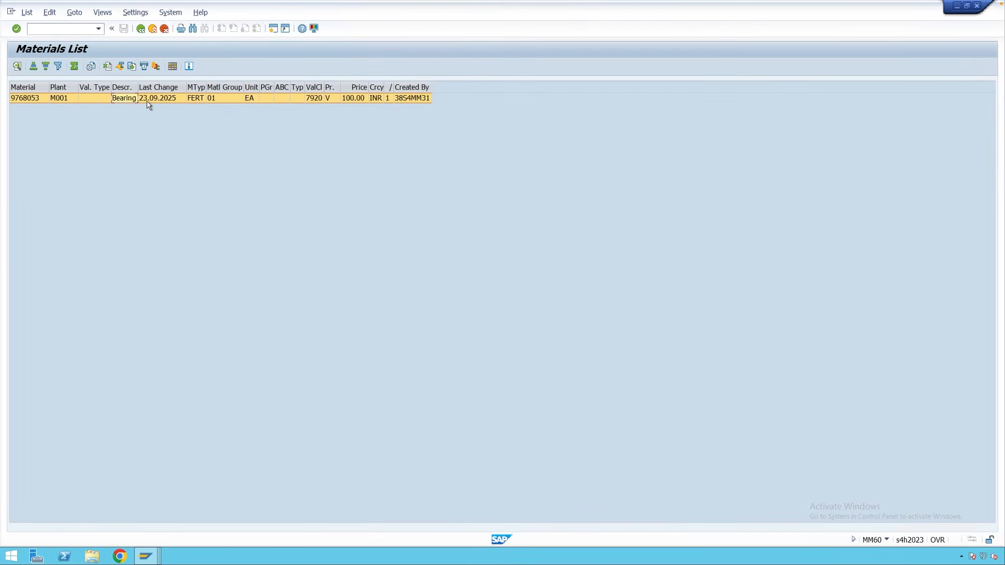
left_click(198, 87)
left_click(231, 88)
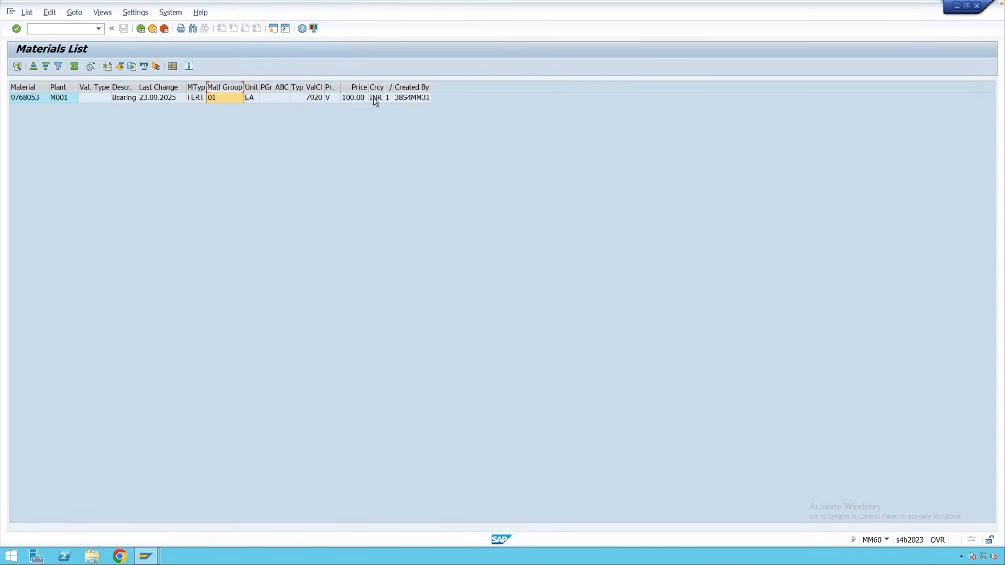
left_click(351, 100)
left_click(317, 98)
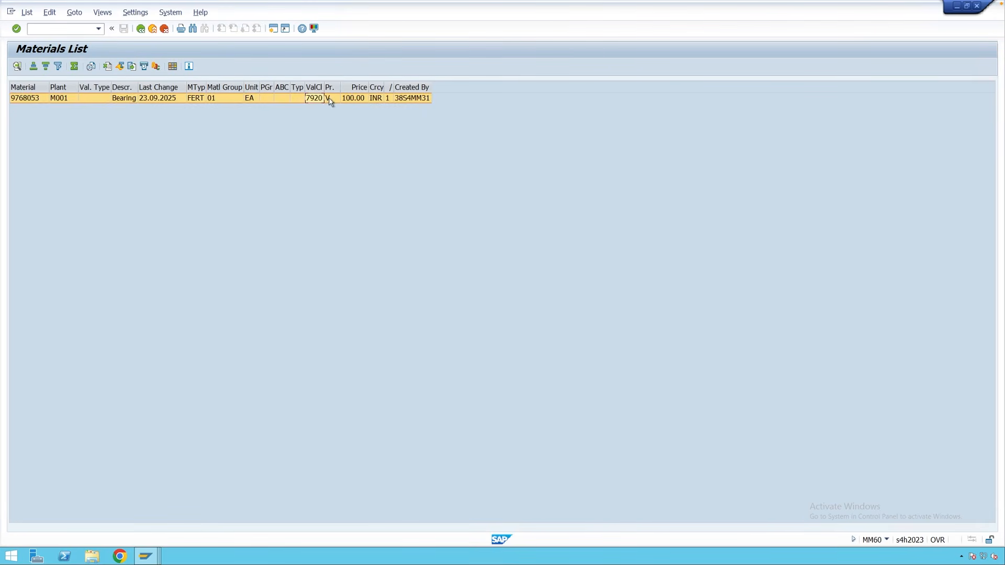
left_click(356, 100)
Replace material 9768053 with plant M001 in the Materials List criteria and execute.
left_click(141, 29)
left_click_drag(210, 101, 137, 99)
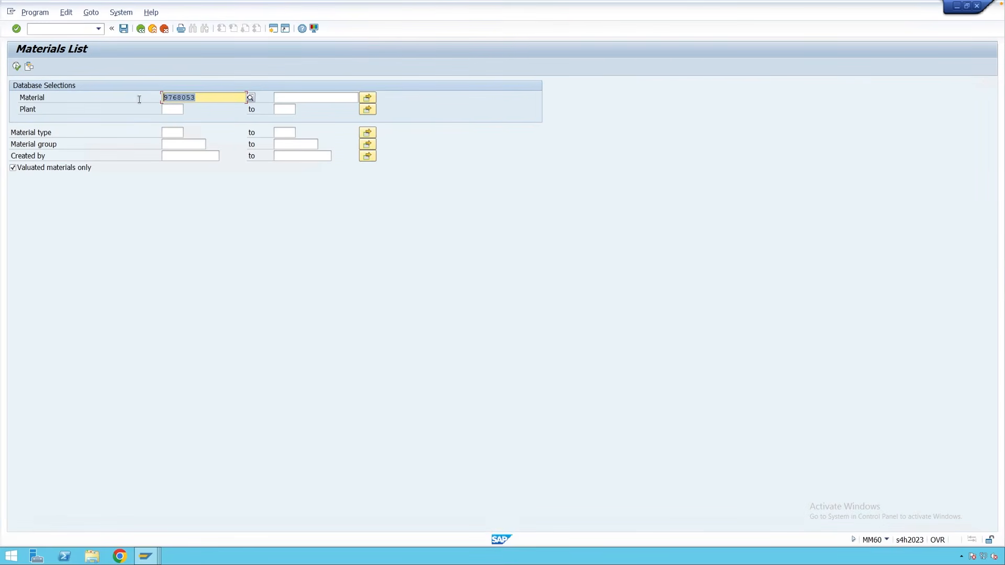
key("BackSpace")
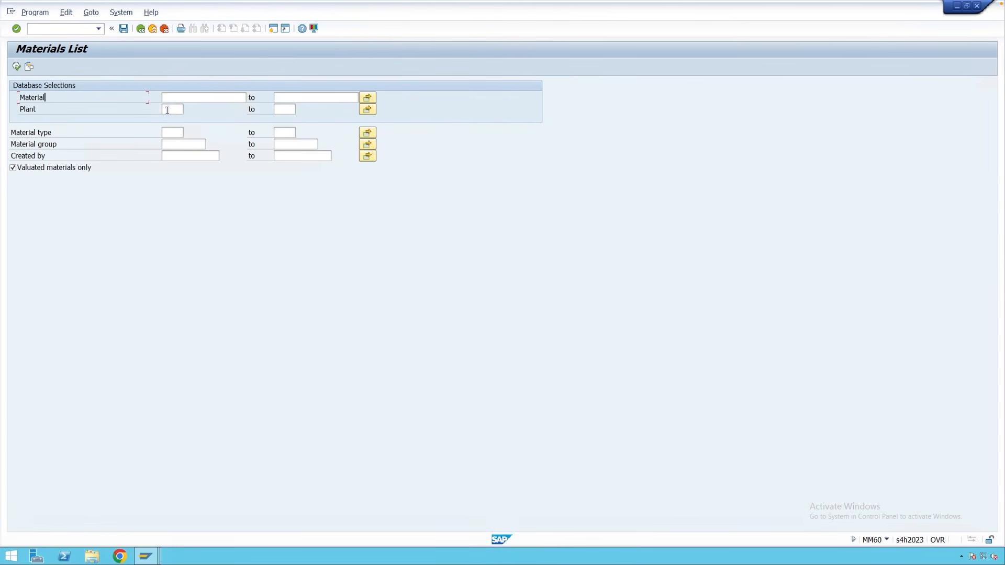
left_click(167, 110)
type("m001")
left_click(17, 67)
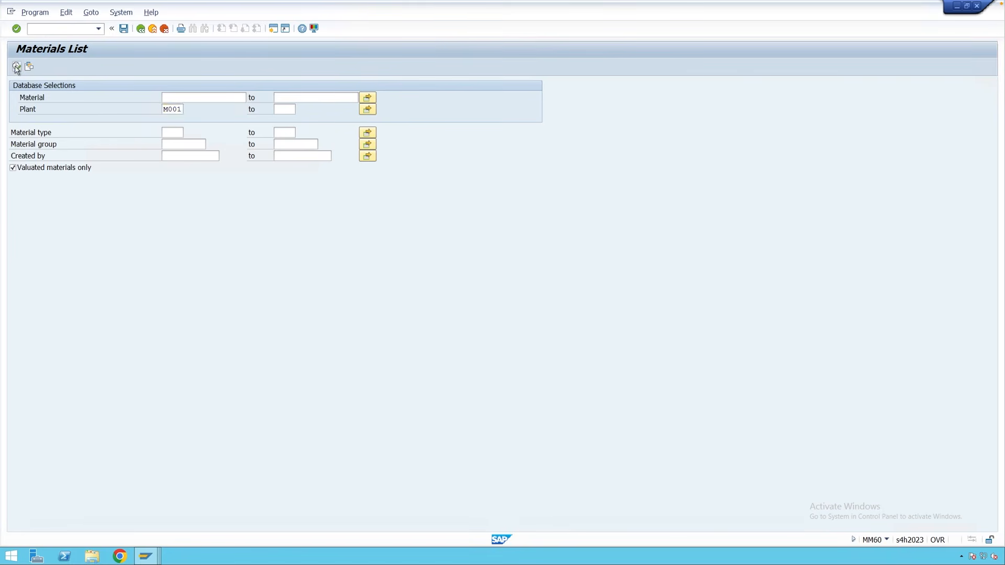